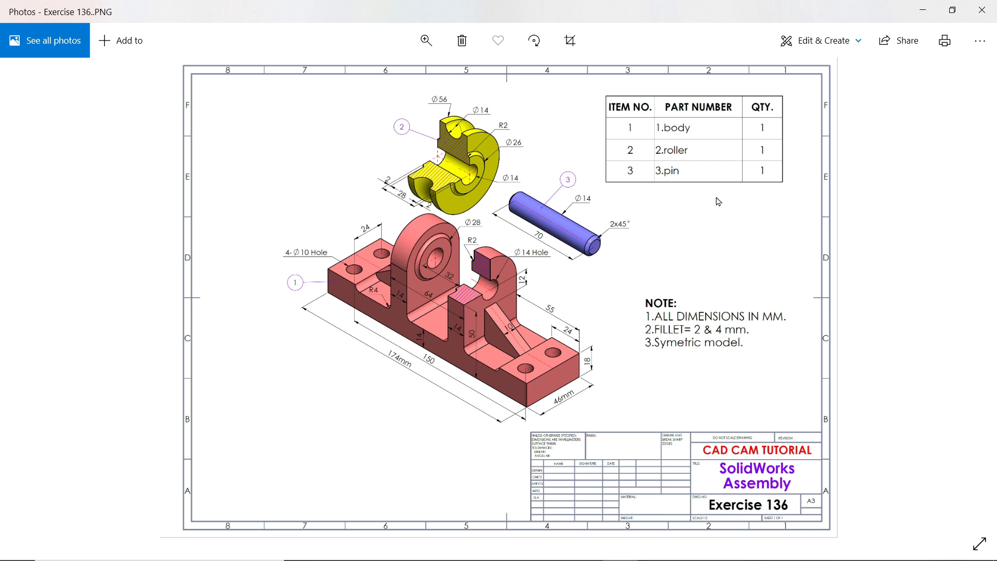
Examine the body's dimensions and notes in the Exercise 136 drawing, and switch to SolidWorks
{"action": "scroll", "coordinate": [484, 178], "scroll_direction": "up", "scroll_amount": 3}
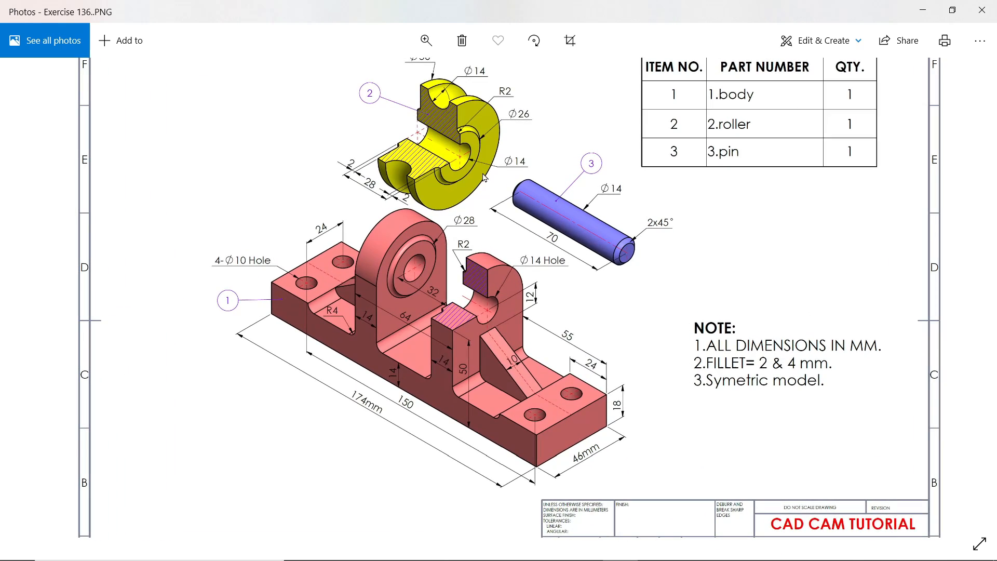
{"action": "left_click_drag", "start_coordinate": [487, 199], "coordinate": [487, 210]}
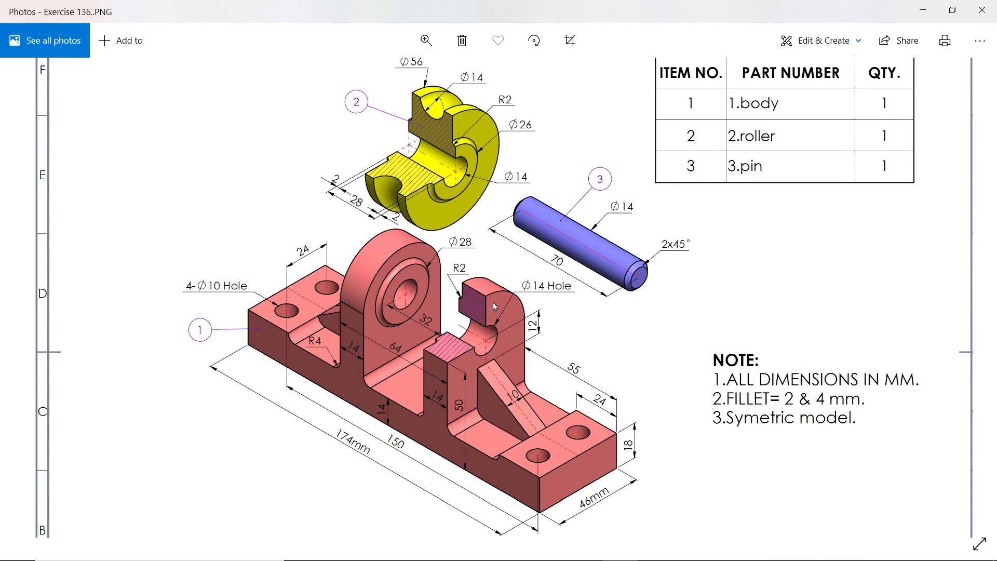
{"action": "scroll", "coordinate": [423, 334], "scroll_direction": "up", "scroll_amount": 3}
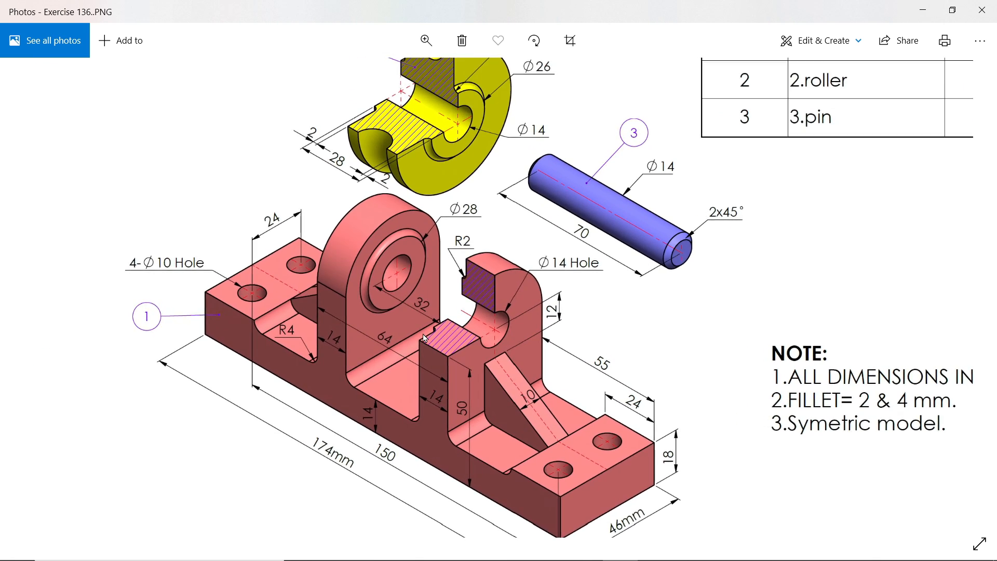
{"action": "left_click_drag", "start_coordinate": [477, 366], "coordinate": [490, 298]}
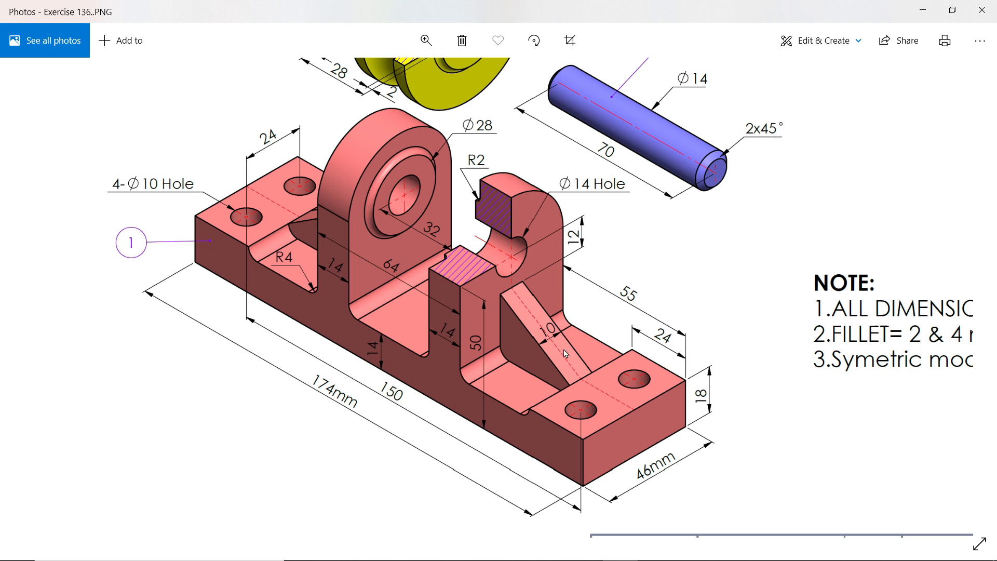
{"action": "scroll", "coordinate": [431, 264], "scroll_direction": "down", "scroll_amount": 2}
{"action": "scroll", "coordinate": [648, 310], "scroll_direction": "up", "scroll_amount": 2}
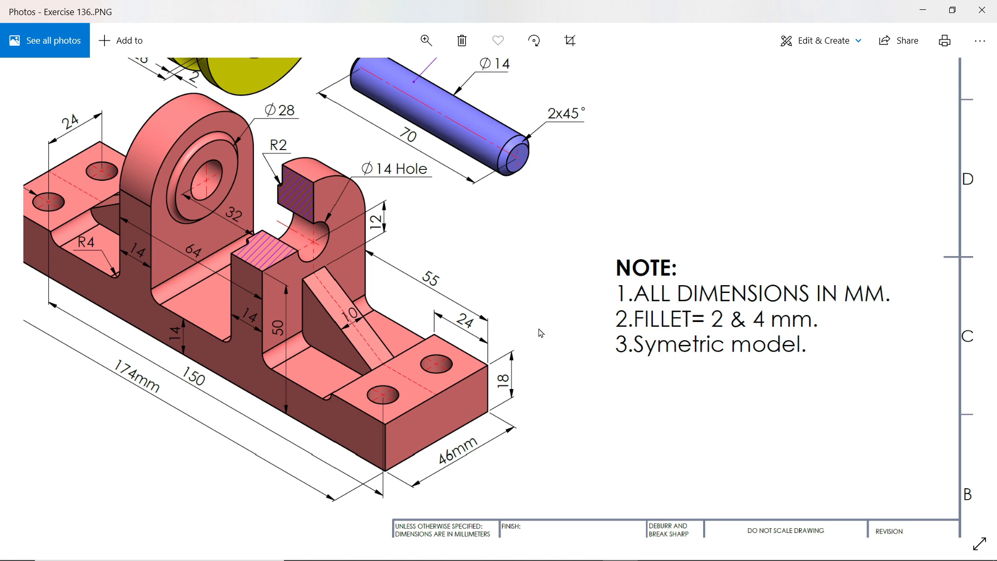
{"action": "left_click_drag", "start_coordinate": [528, 319], "coordinate": [772, 366]}
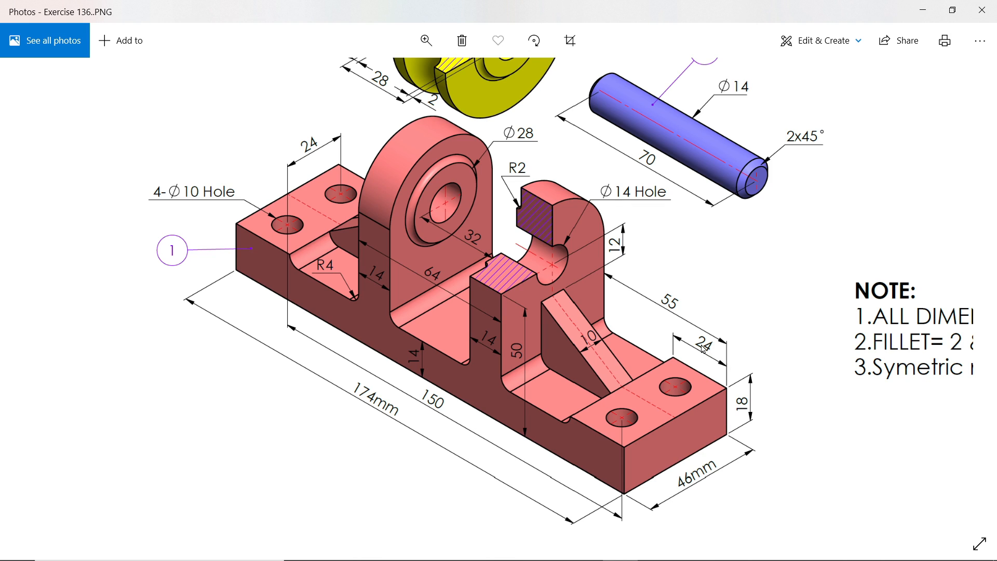
{"action": "left_click", "coordinate": [922, 10]}
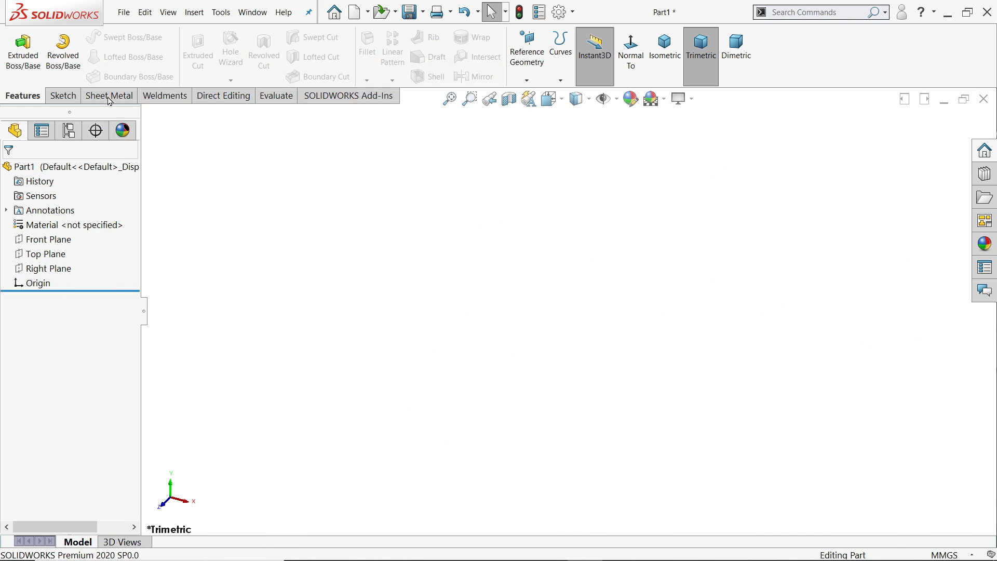
Start an Extruded Boss/Base on the Front Plane and sketch a rectangle 174 mm long and 18 mm high
{"action": "left_click", "coordinate": [19, 58]}
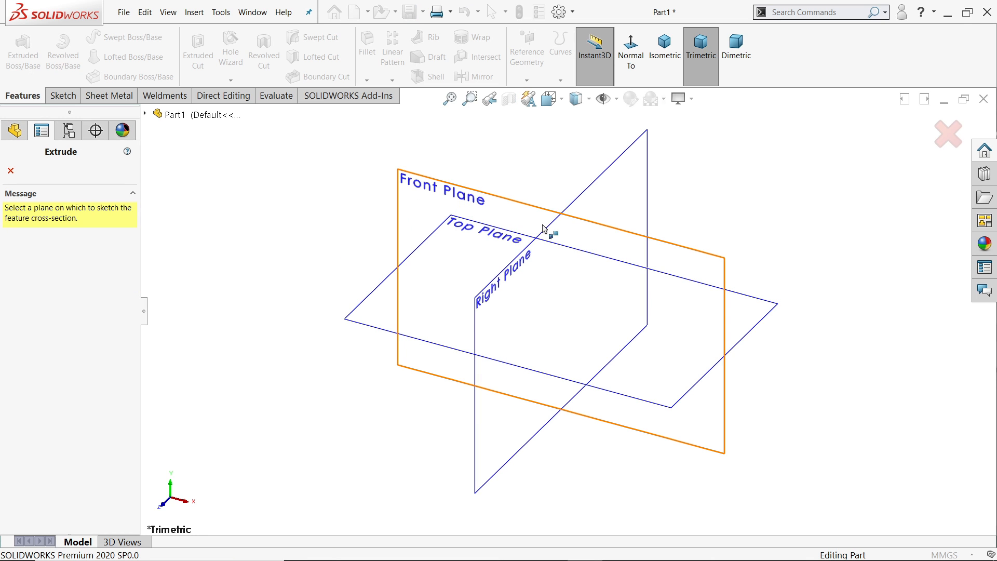
{"action": "left_click", "coordinate": [430, 188]}
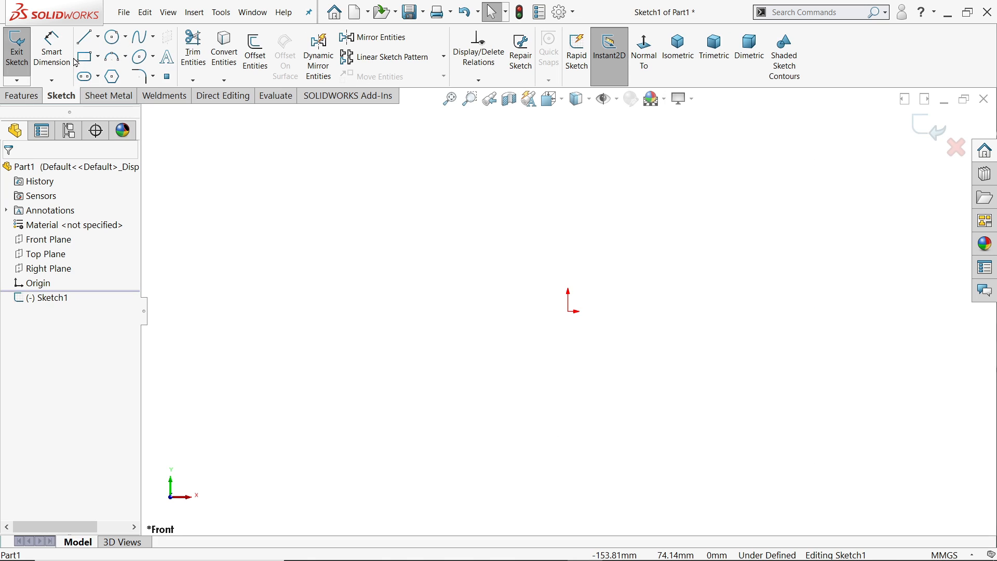
{"action": "left_click", "coordinate": [84, 56]}
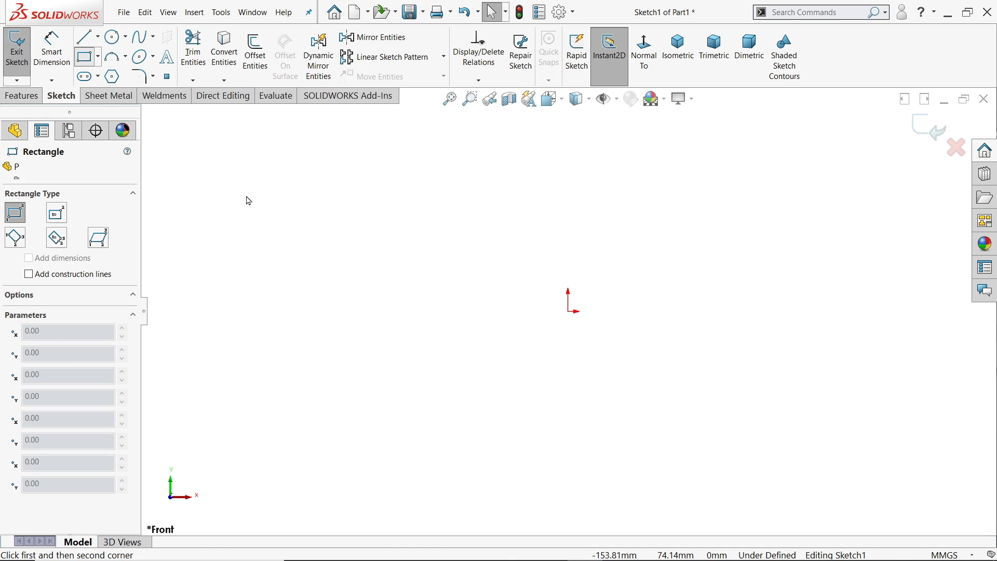
{"action": "left_click", "coordinate": [407, 224]}
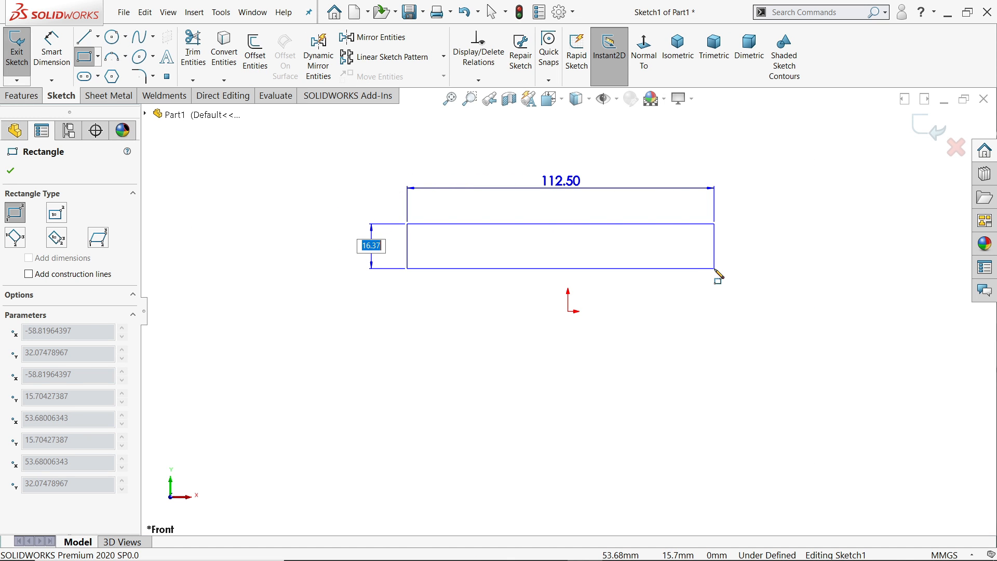
{"action": "type", "text": "18"}
{"action": "key", "text": "Tab"}
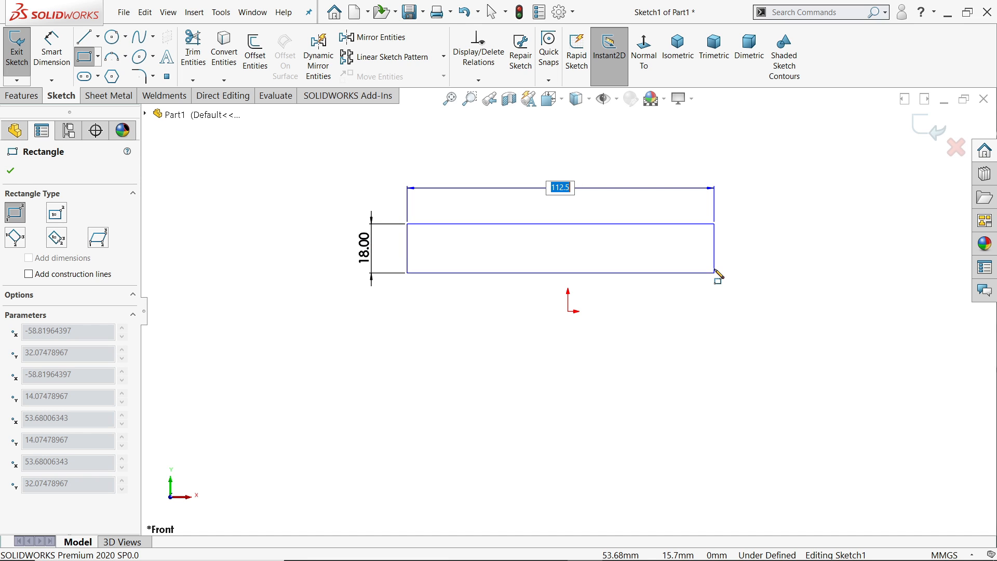
{"action": "type", "text": "174"}
{"action": "key", "text": "Return"}
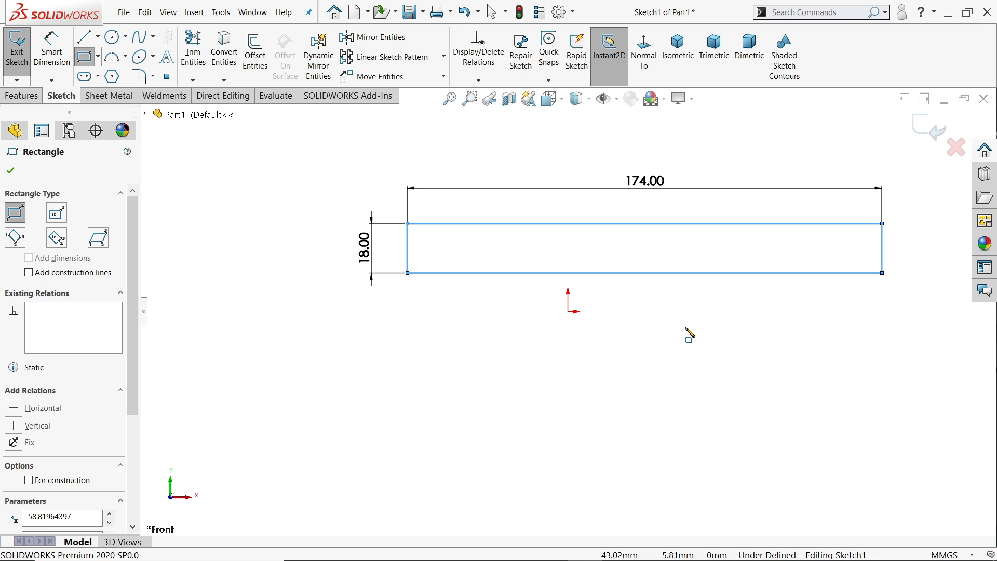
{"action": "key", "text": "Escape"}
Add a Midpoint relation between the origin and the rectangle's lower line
{"action": "scroll", "coordinate": [856, 198], "scroll_direction": "down", "scroll_amount": 2}
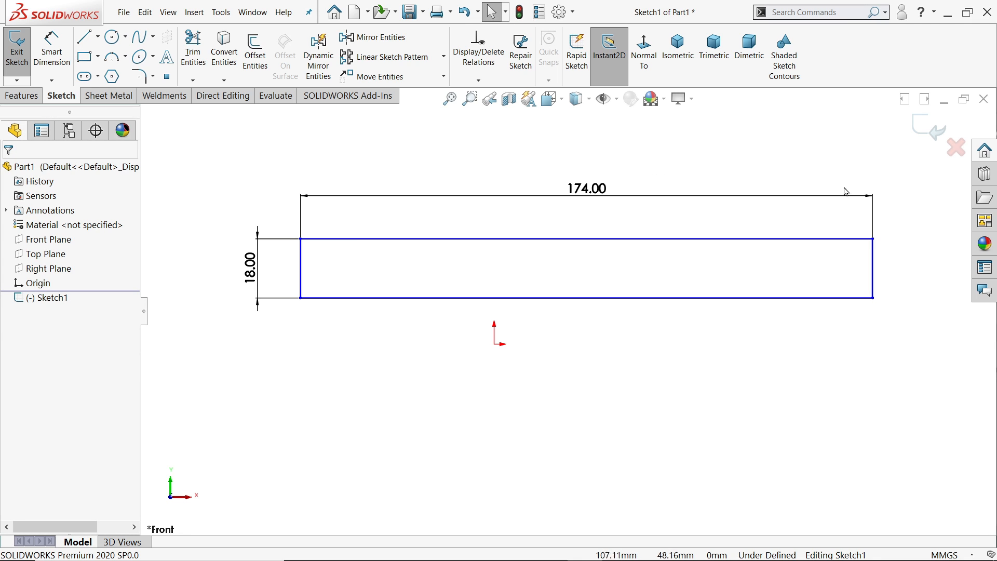
{"action": "scroll", "coordinate": [566, 217], "scroll_direction": "down", "scroll_amount": 1}
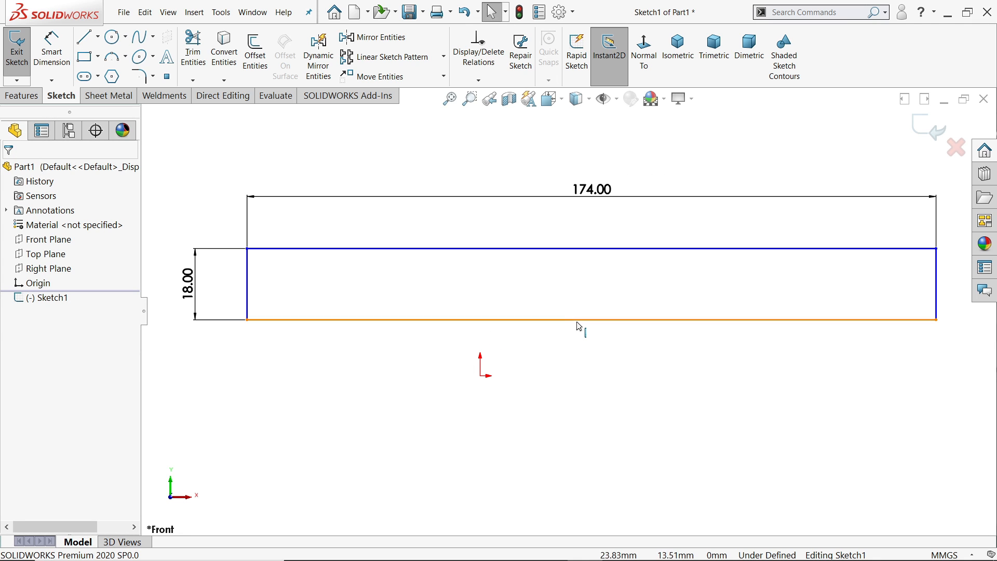
{"action": "left_click", "coordinate": [482, 378]}
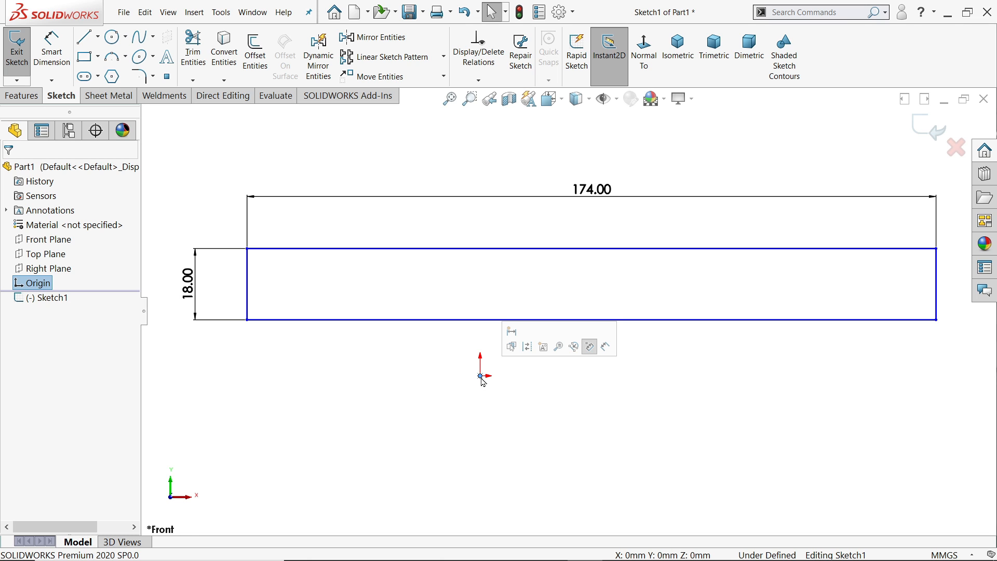
{"action": "left_click", "coordinate": [630, 326], "text": "ctrl"}
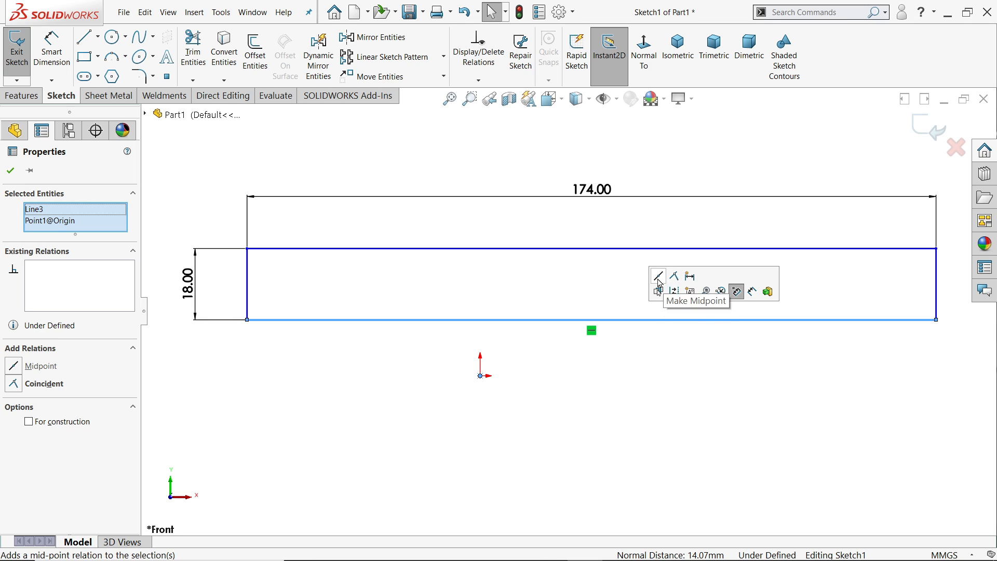
{"action": "left_click", "coordinate": [37, 373]}
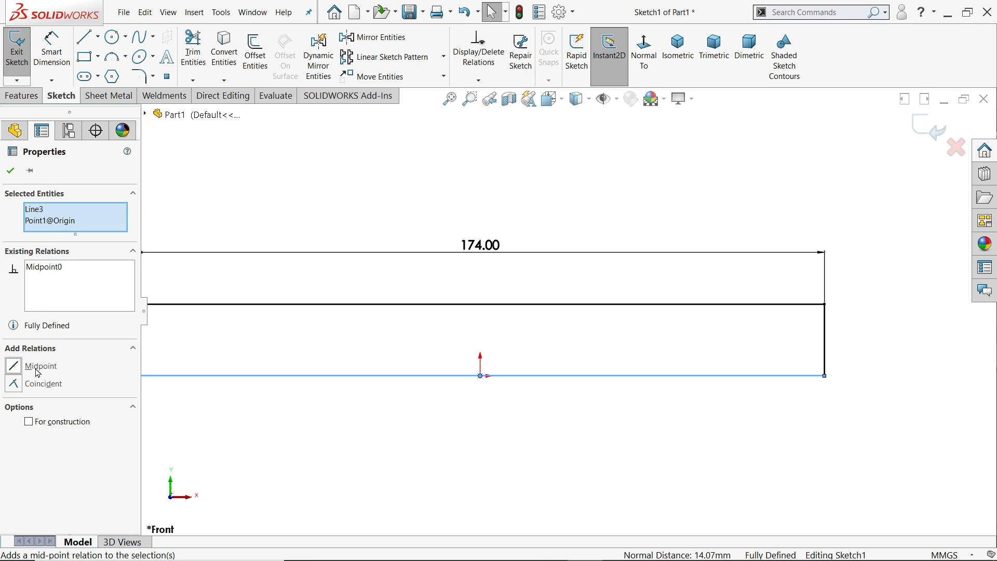
{"action": "key", "text": "f"}
{"action": "left_click", "coordinate": [509, 405]}
{"action": "scroll", "coordinate": [481, 367], "scroll_direction": "down", "scroll_amount": 1}
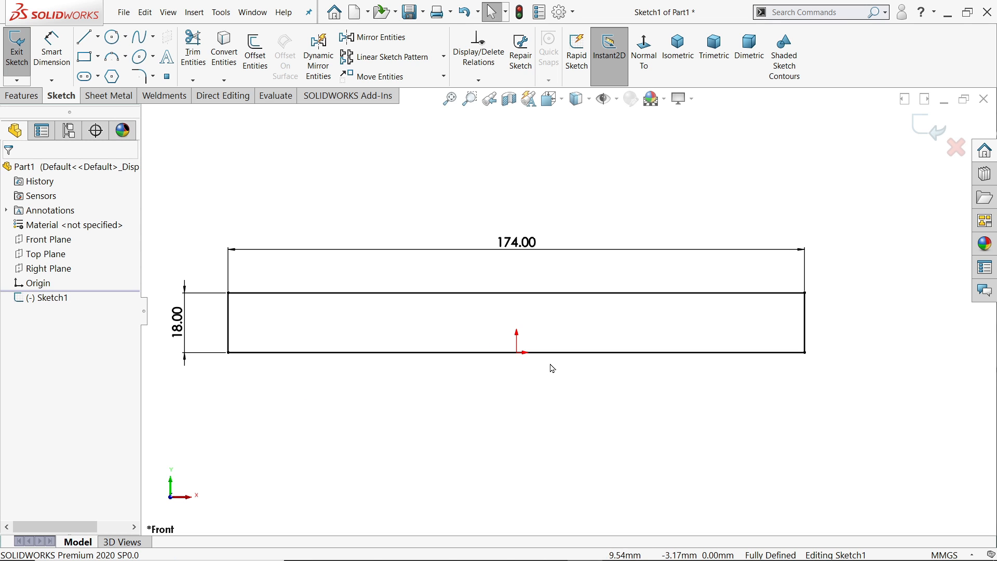
Extrude the rectangle 46 mm blind in the reversed direction, behind the Front Plane
{"action": "left_click", "coordinate": [22, 96]}
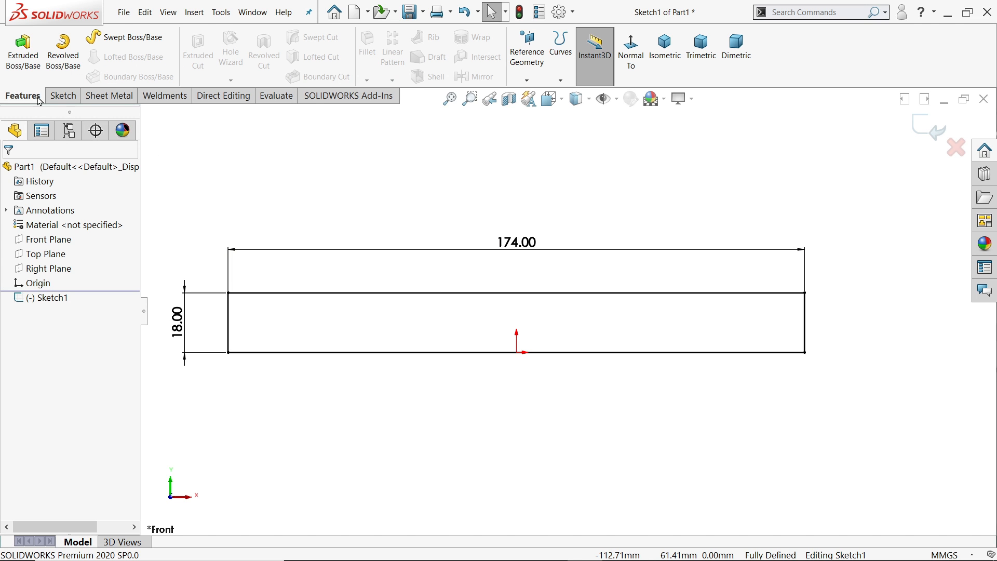
{"action": "left_click", "coordinate": [924, 132]}
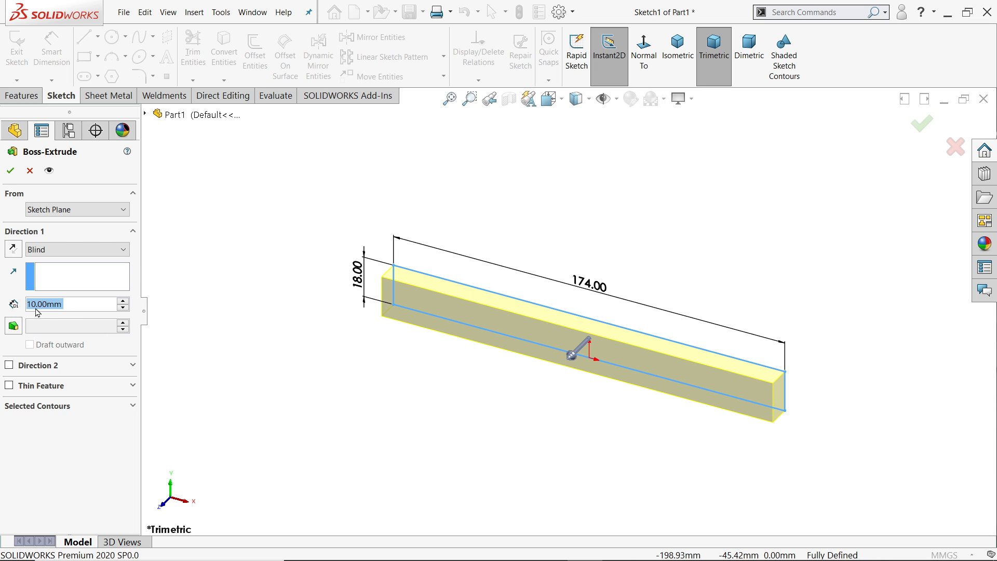
{"action": "type", "text": "46"}
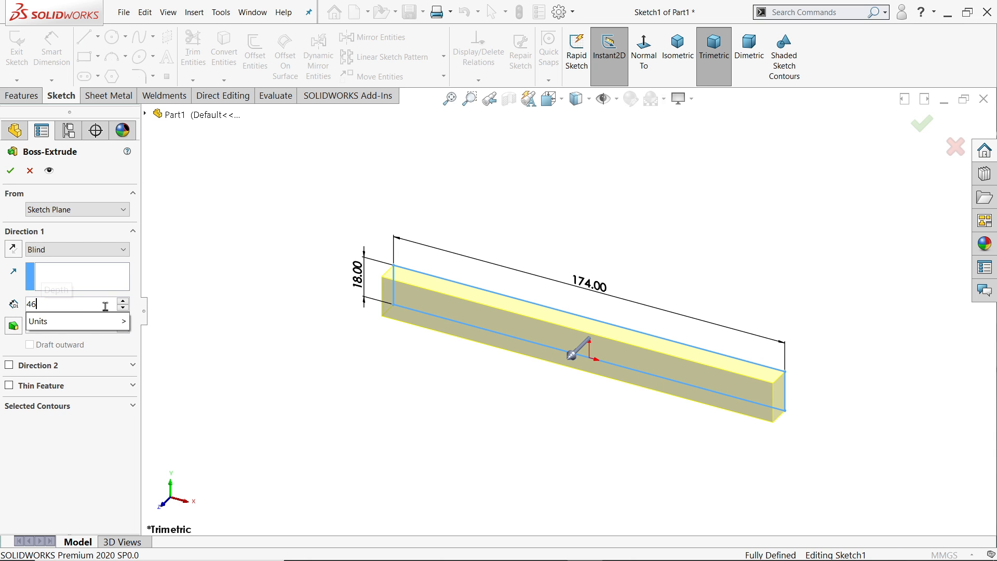
{"action": "key", "text": "Return"}
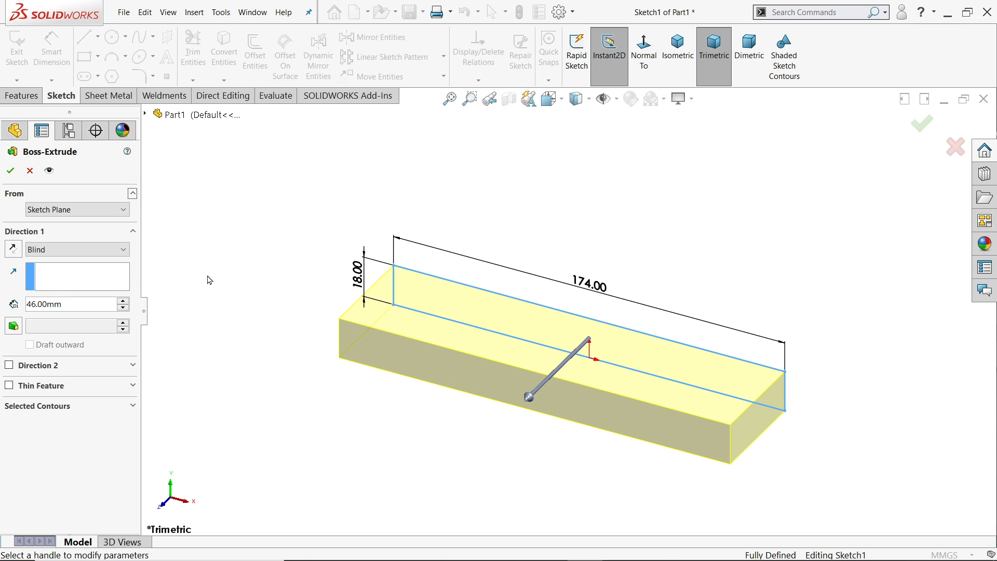
{"action": "left_click", "coordinate": [12, 250]}
{"action": "scroll", "coordinate": [655, 308], "scroll_direction": "down", "scroll_amount": 2}
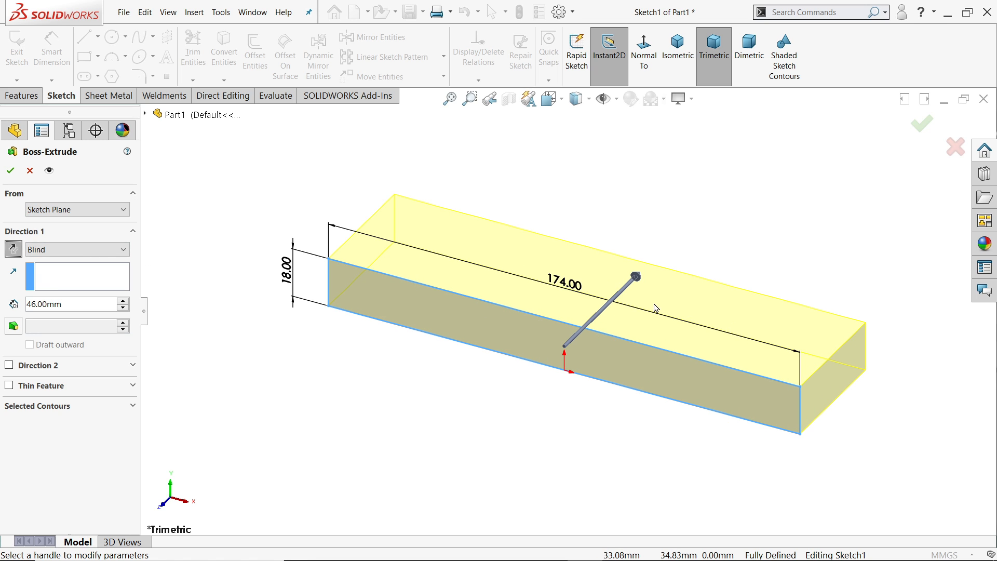
{"action": "scroll", "coordinate": [655, 307], "scroll_direction": "down", "scroll_amount": 1}
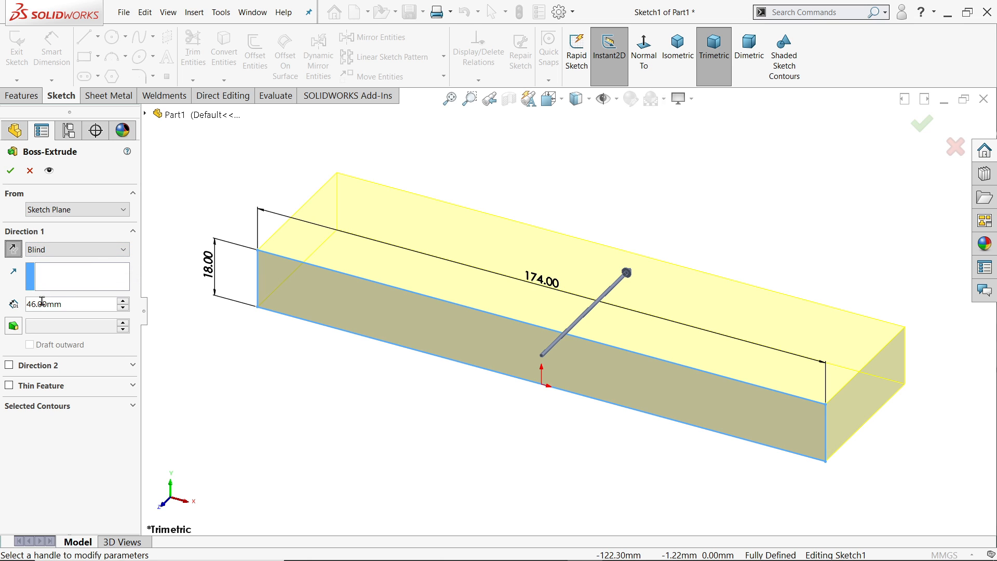
{"action": "left_click", "coordinate": [10, 171]}
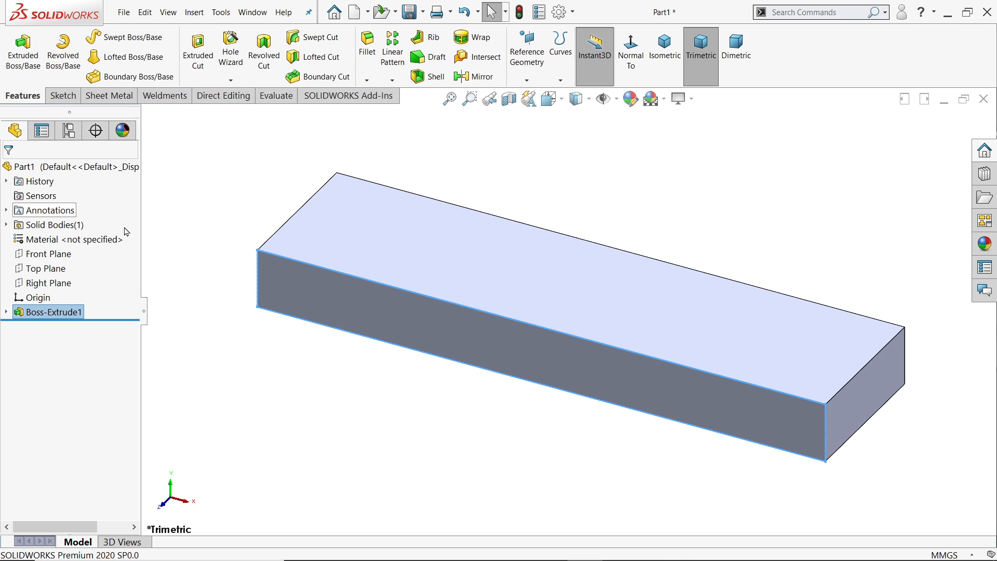
Sketch a corner rectangle on the block's top face, spanning its full depth between the two long edges
{"action": "left_click", "coordinate": [607, 311]}
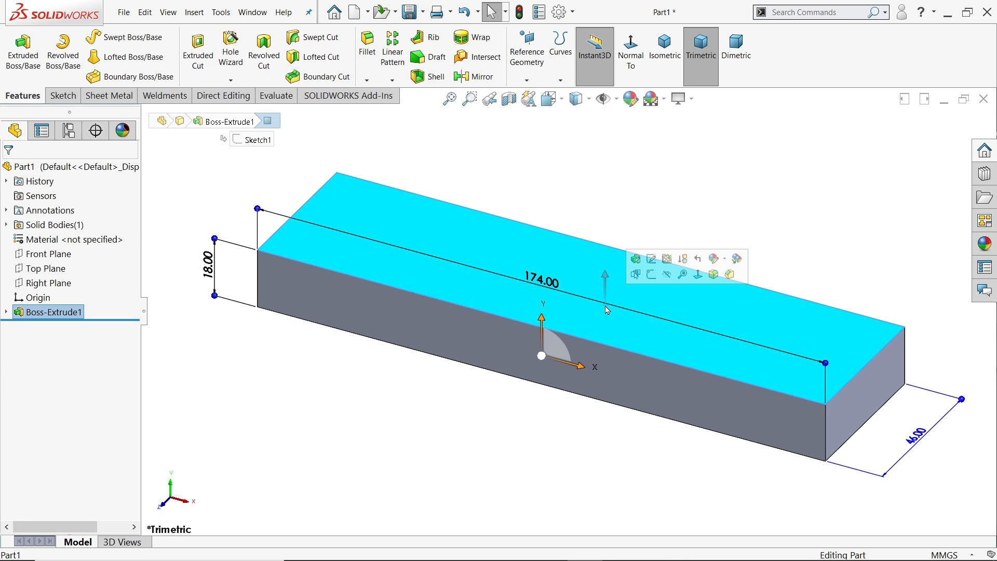
{"action": "left_click", "coordinate": [62, 96]}
{"action": "left_click", "coordinate": [17, 50]}
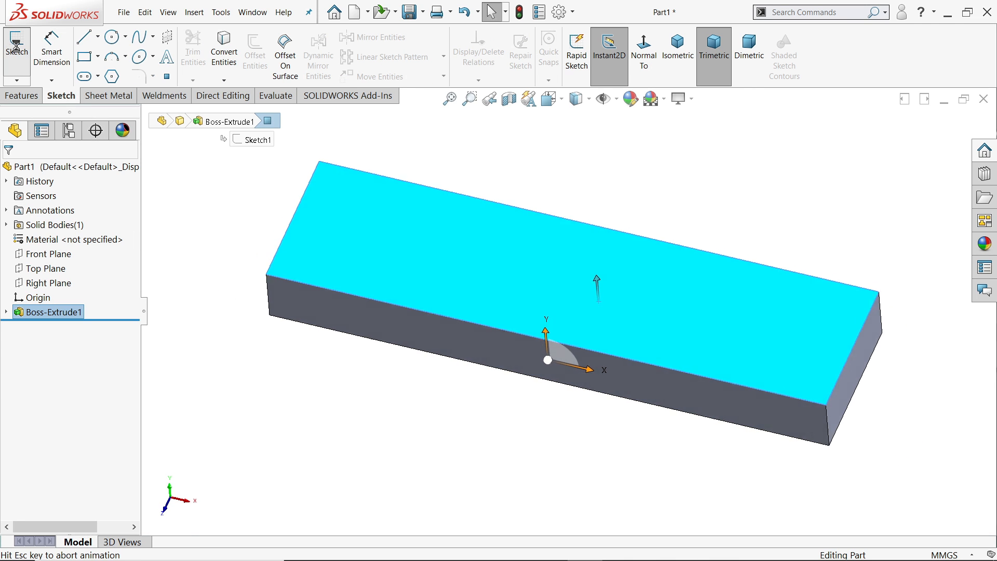
{"action": "left_click", "coordinate": [84, 57]}
{"action": "scroll", "coordinate": [585, 327], "scroll_direction": "down", "scroll_amount": 2}
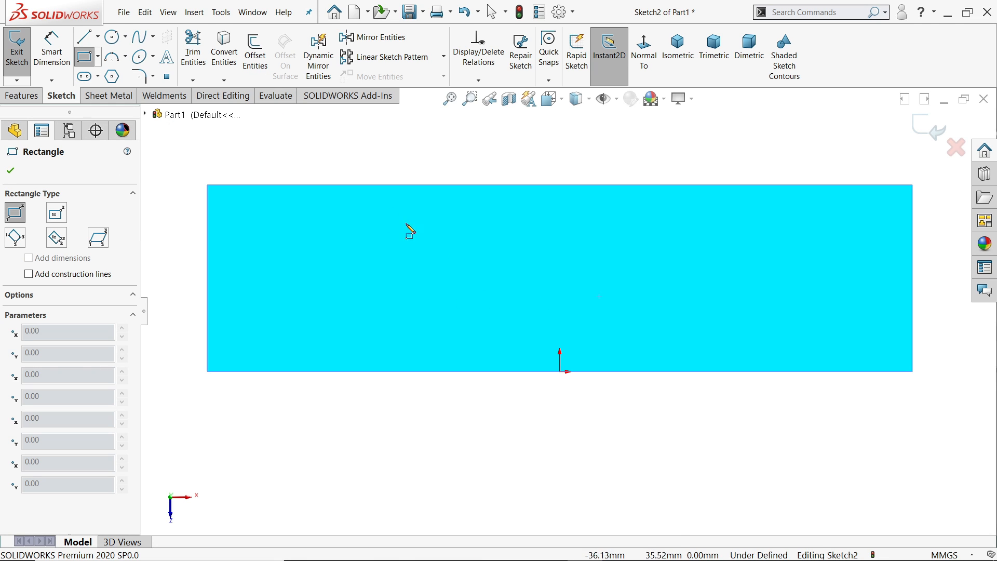
{"action": "left_click", "coordinate": [322, 186]}
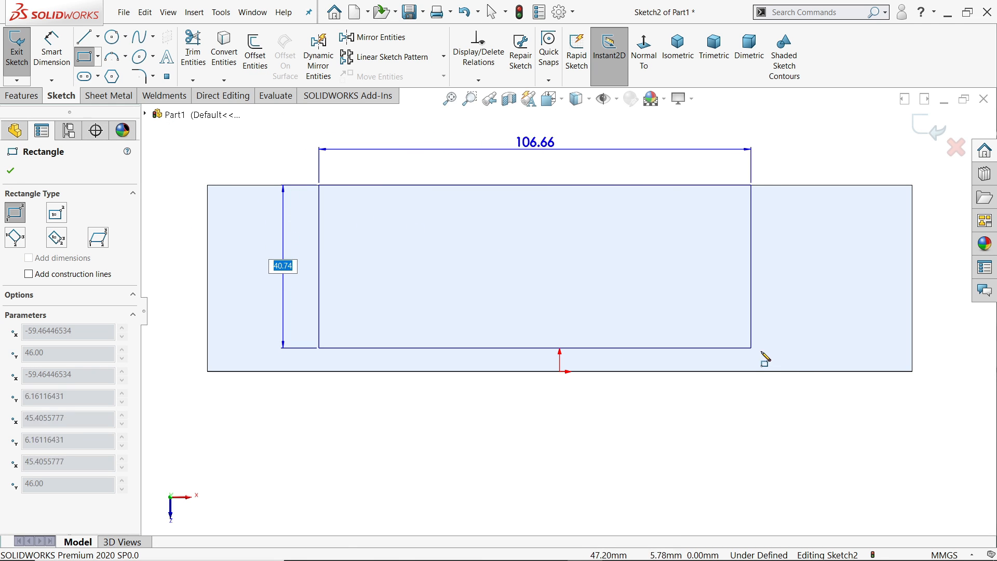
{"action": "left_click", "coordinate": [810, 372]}
{"action": "right_click", "coordinate": [845, 338]}
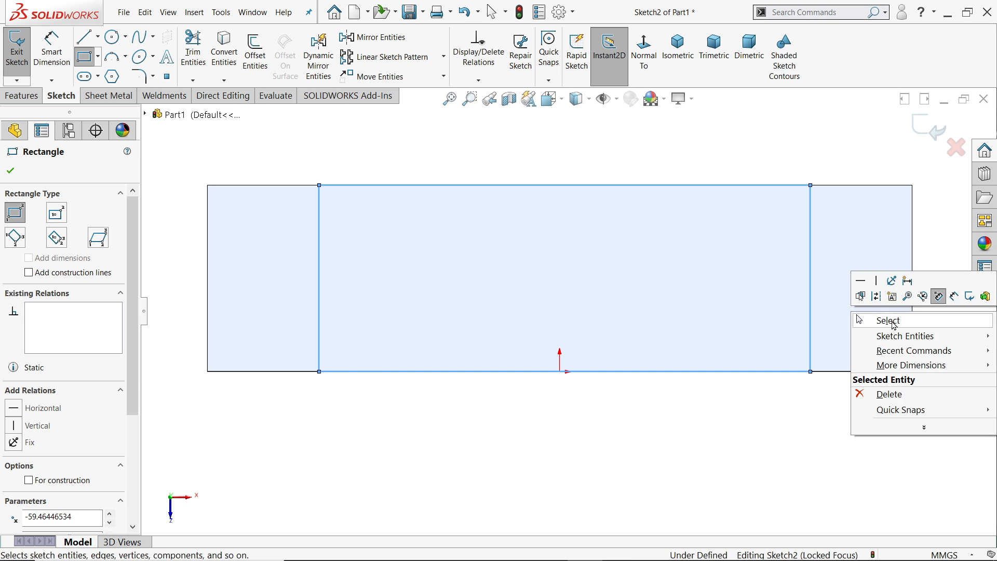
{"action": "left_click", "coordinate": [894, 321]}
Dimension the rectangle's right side 24 mm from the block's right end edge
{"action": "left_click", "coordinate": [52, 68]}
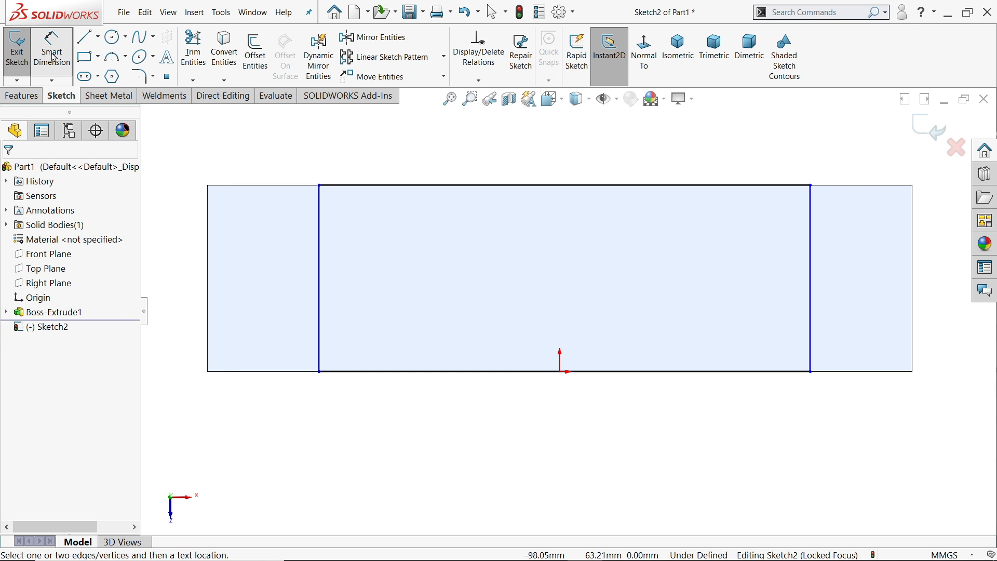
{"action": "left_click", "coordinate": [913, 250]}
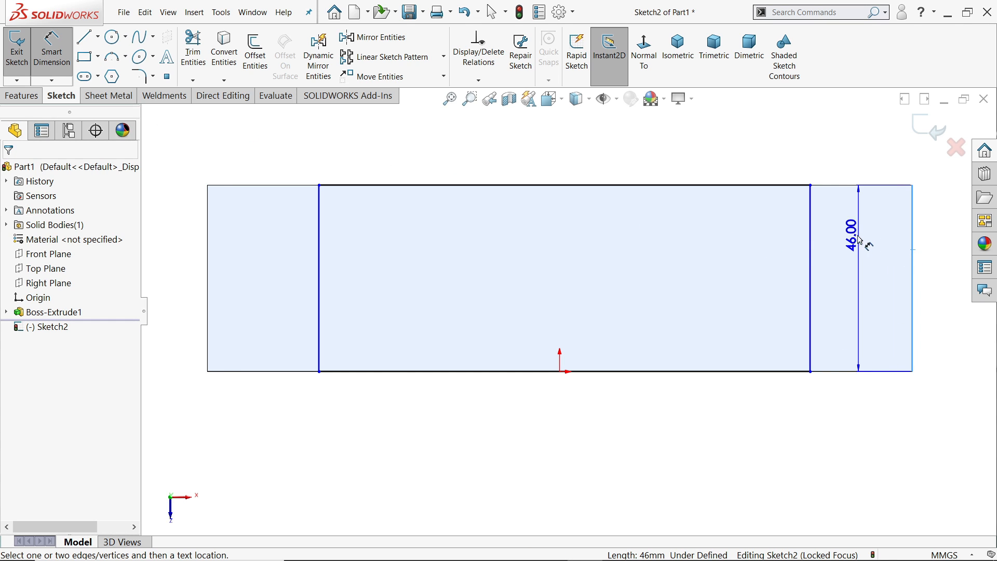
{"action": "left_click", "coordinate": [812, 231]}
{"action": "left_click", "coordinate": [840, 155]}
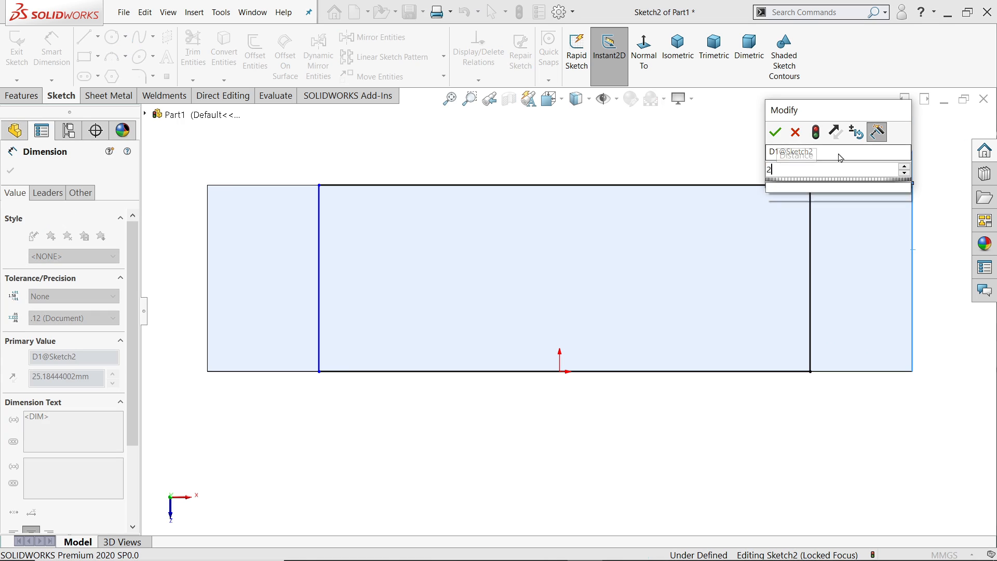
{"action": "type", "text": "24"}
{"action": "key", "text": "Return"}
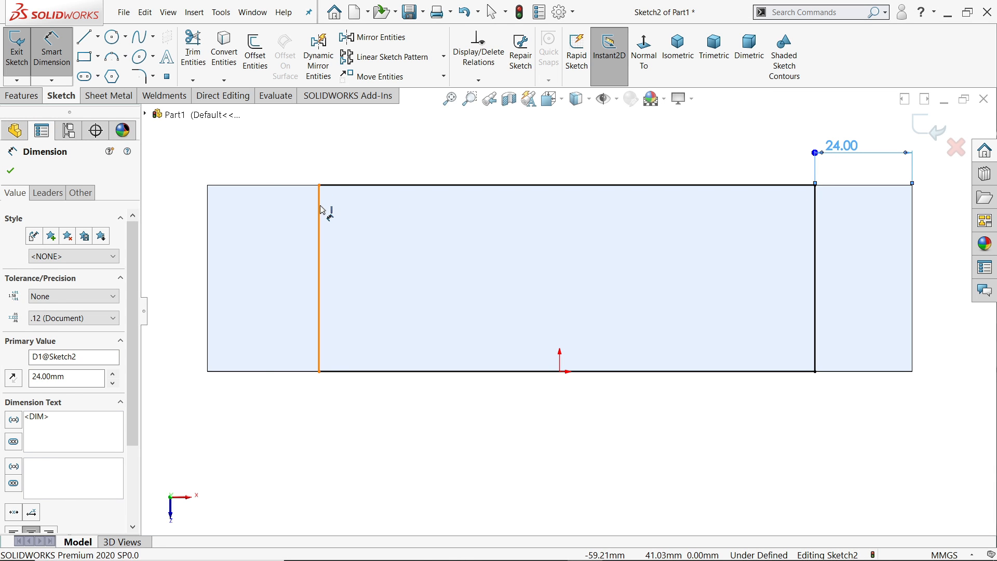
Dimension the rectangle's left side 24 mm from the block's left end edge
{"action": "left_click", "coordinate": [320, 211]}
{"action": "left_click", "coordinate": [207, 204]}
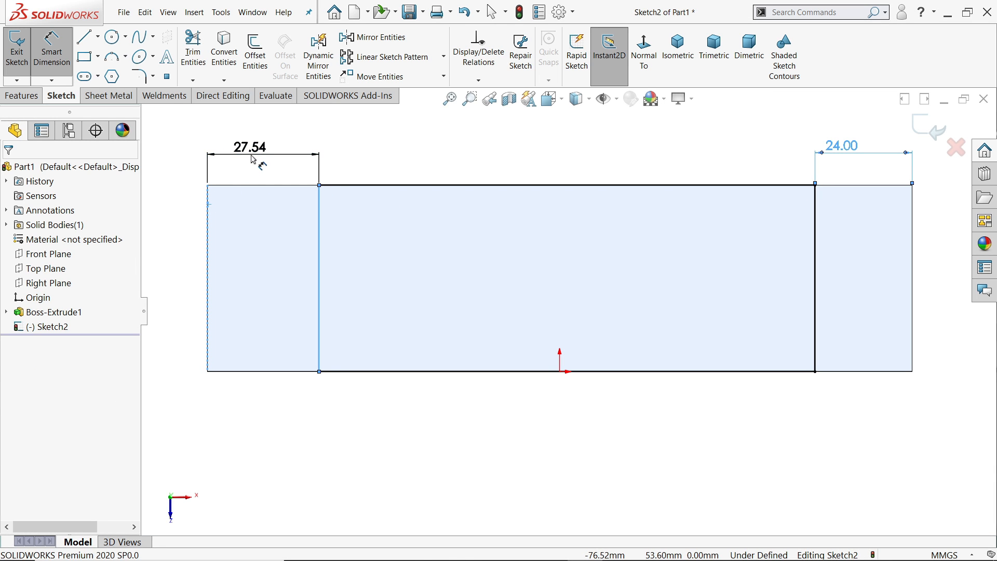
{"action": "left_click", "coordinate": [251, 160]}
{"action": "type", "text": "24"}
{"action": "left_click", "coordinate": [187, 134]}
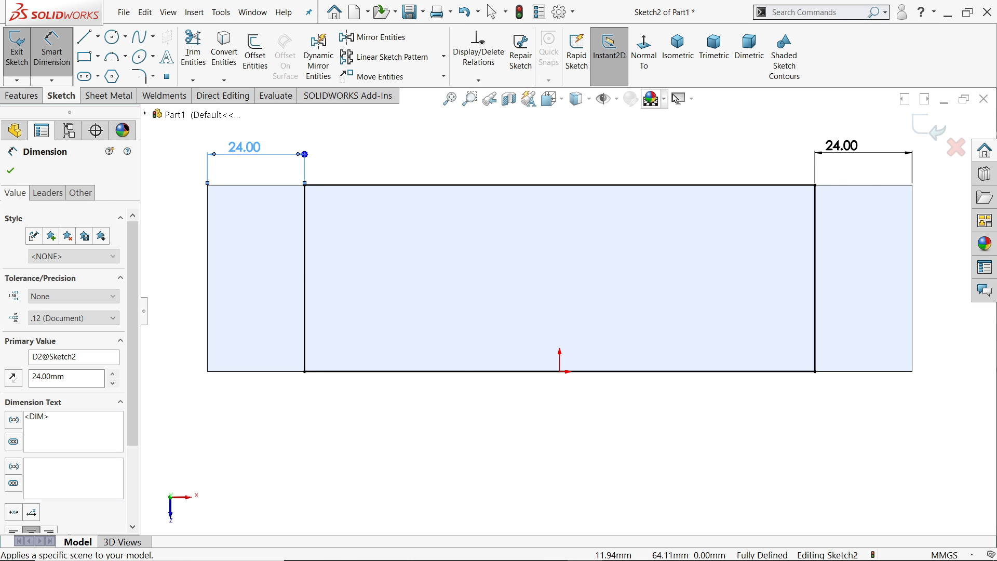
Cut-extrude the rectangle 4 mm blind (18-14) into the block's top to form the central recess
{"action": "left_click", "coordinate": [678, 48]}
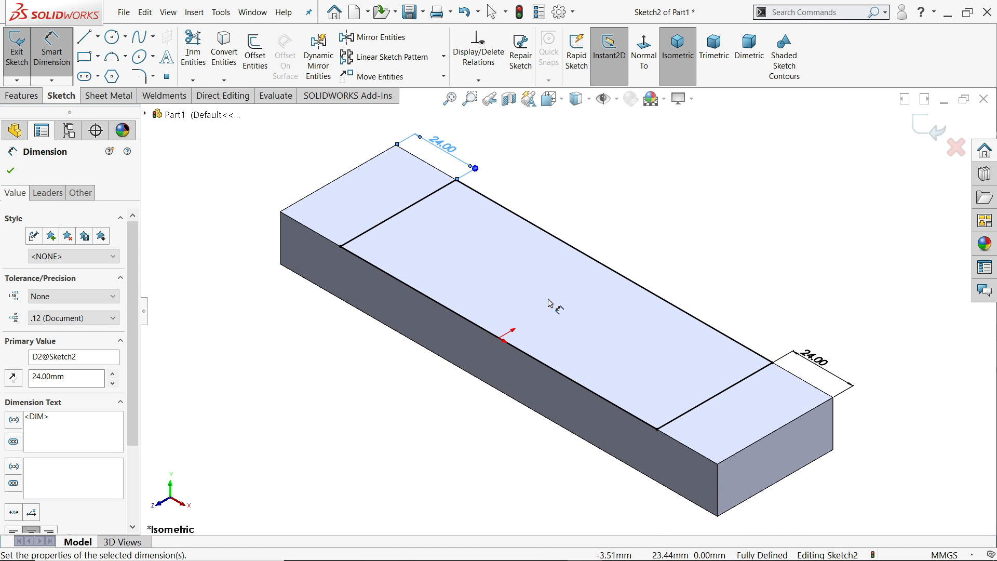
{"action": "scroll", "coordinate": [552, 302], "scroll_direction": "down", "scroll_amount": 2}
{"action": "left_click", "coordinate": [27, 98]}
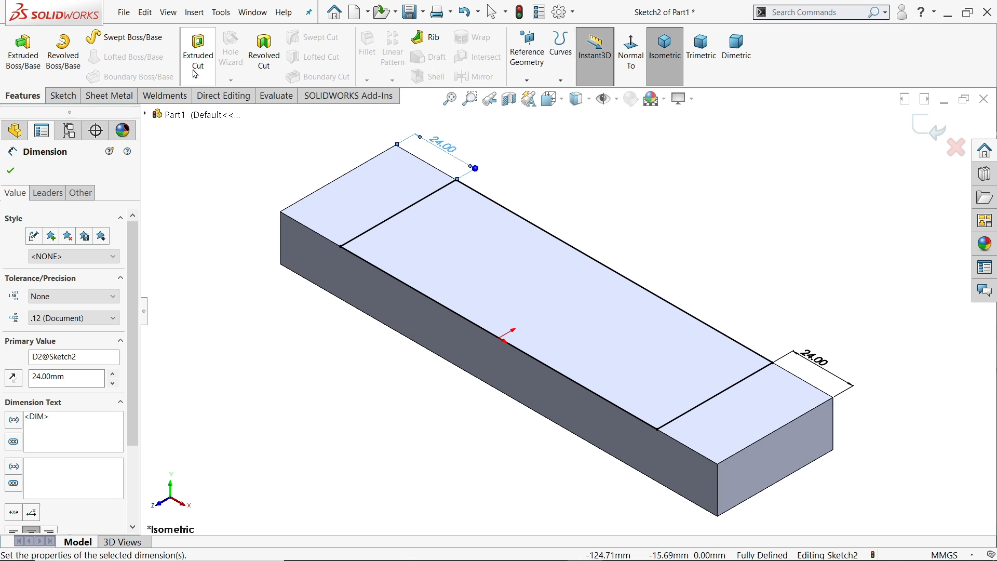
{"action": "left_click", "coordinate": [198, 52]}
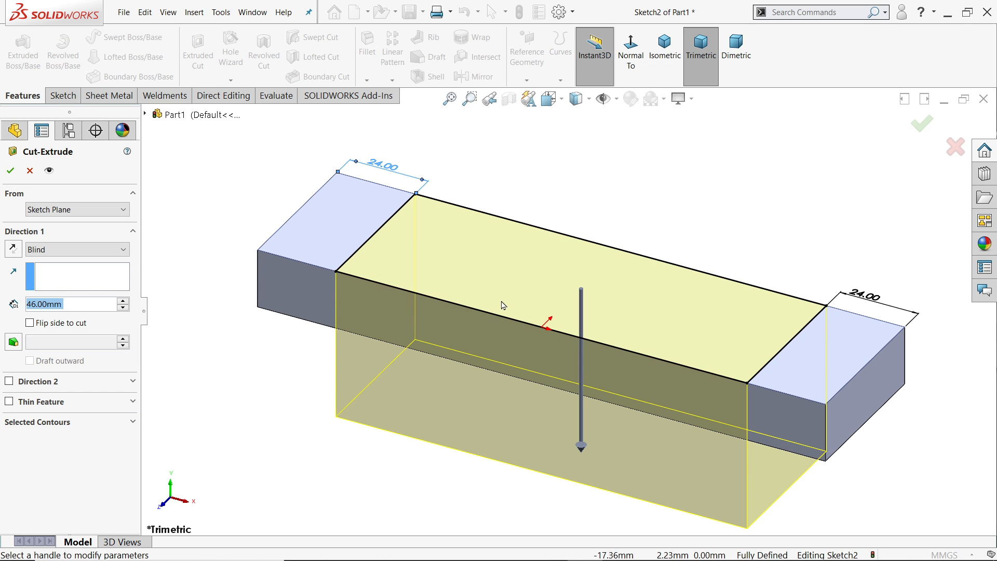
{"action": "scroll", "coordinate": [574, 303], "scroll_direction": "down", "scroll_amount": 1}
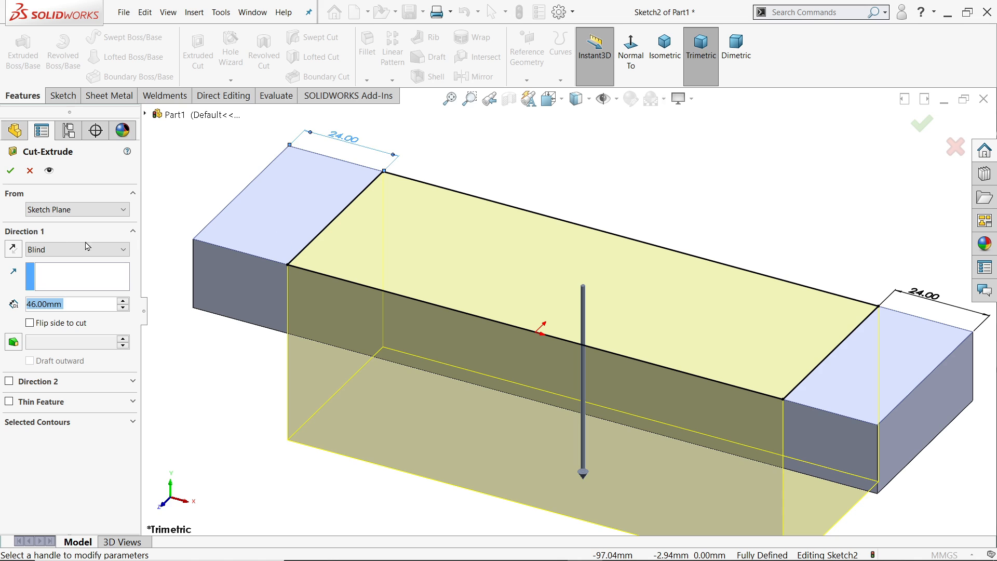
{"action": "left_click", "coordinate": [35, 251]}
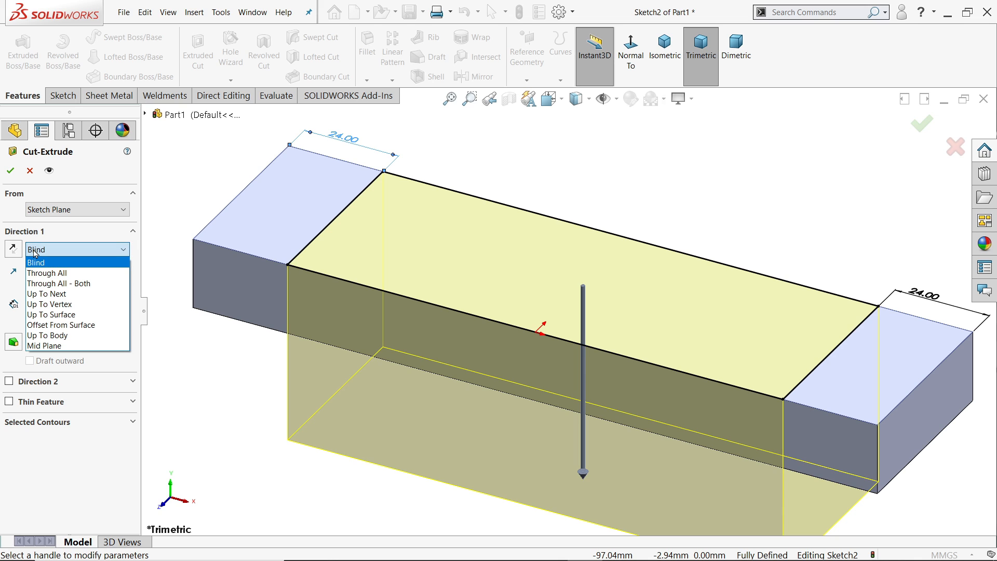
{"action": "left_click", "coordinate": [35, 250]}
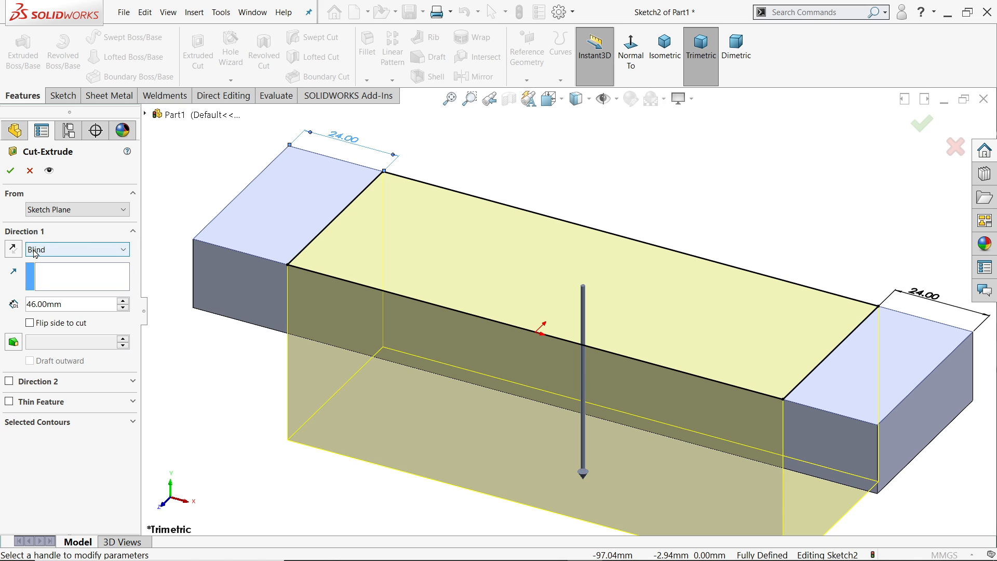
{"action": "double_click", "coordinate": [63, 305]}
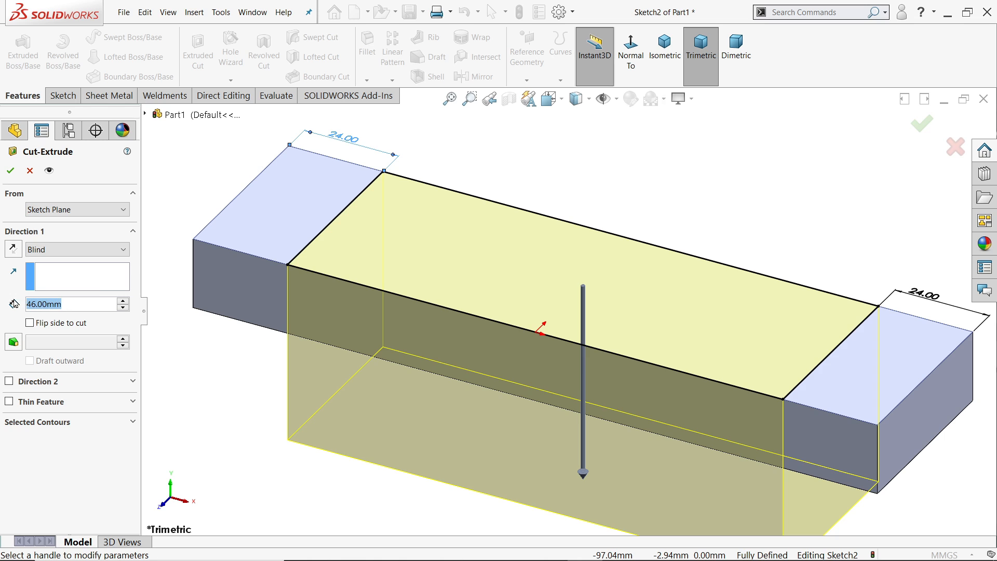
{"action": "type", "text": "18-14"}
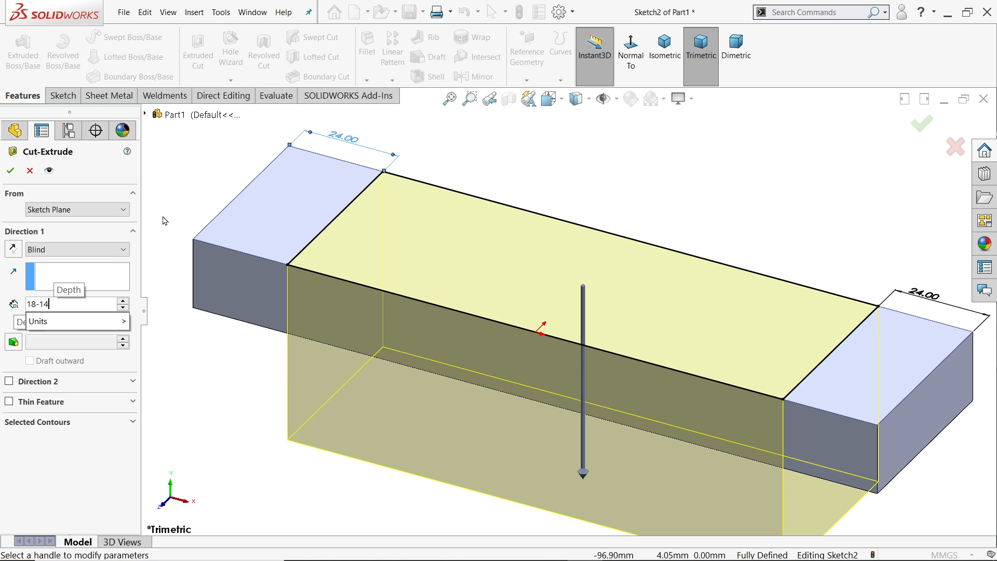
{"action": "key", "text": "Return"}
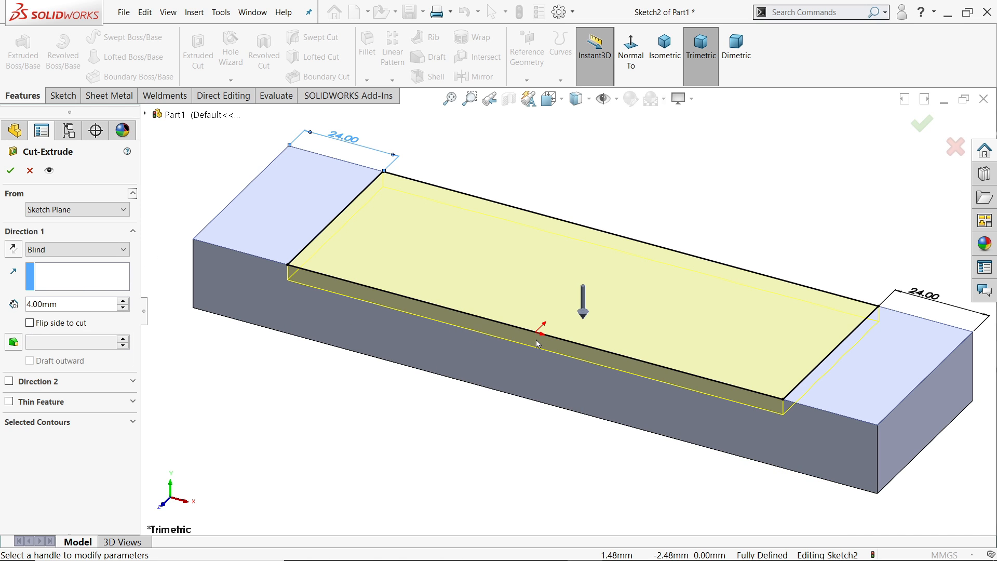
{"action": "left_click", "coordinate": [10, 170]}
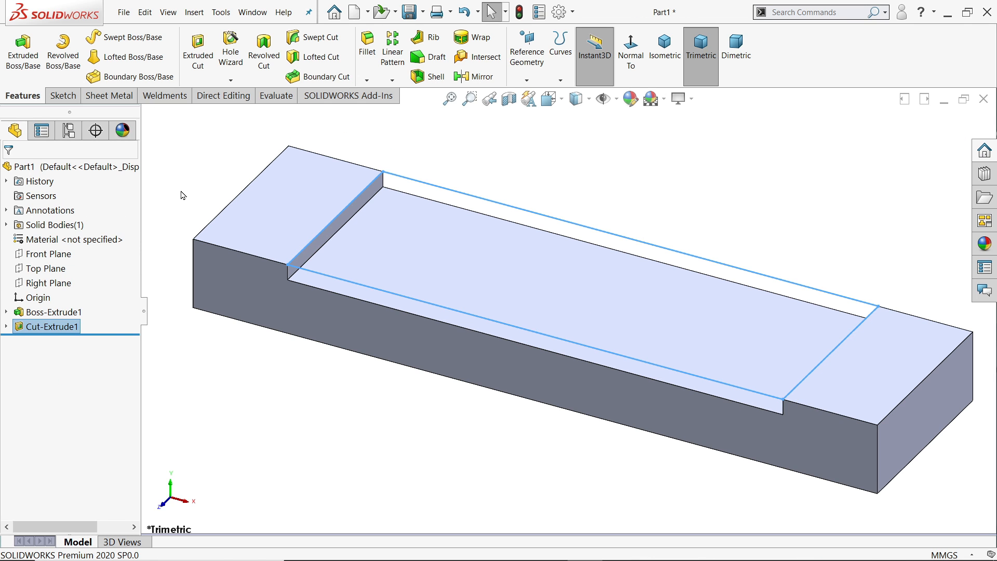
{"action": "left_click", "coordinate": [181, 194]}
Switch to the Exercise 136 drawing in Photos and examine the dimensions of the body's uprights and base
{"action": "mouse_move", "coordinate": [437, 333]}
{"action": "middle_mouse_down"}
{"action": "mouse_move", "coordinate": [457, 334]}
{"action": "mouse_move", "coordinate": [418, 336]}
{"action": "middle_mouse_up"}
{"action": "key", "text": "alt+Tab"}
{"action": "scroll", "coordinate": [458, 269], "scroll_direction": "up", "scroll_amount": 3}
{"action": "left_click_drag", "start_coordinate": [459, 270], "coordinate": [474, 297]}
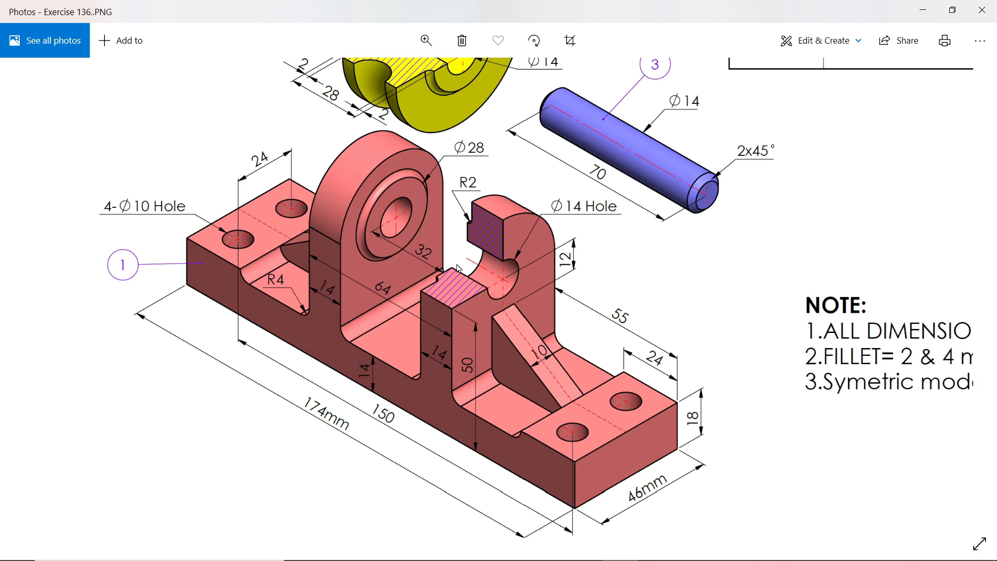
Open Calculator beside the drawing and subtract 32 and 28 from the 64 mm upright spacing
{"action": "key", "text": "XF86Calculator"}
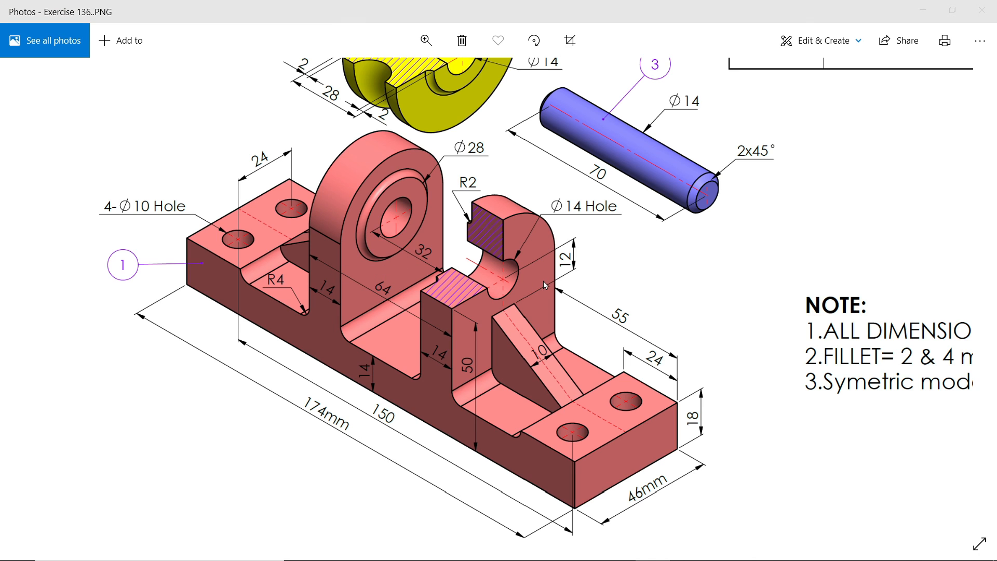
{"action": "left_click_drag", "start_coordinate": [800, 39], "coordinate": [740, 37]}
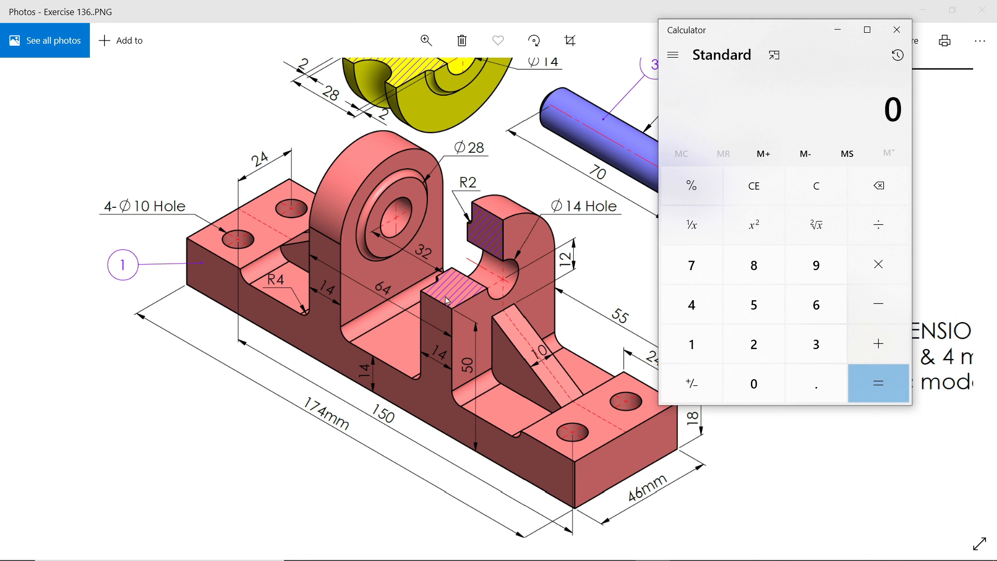
{"action": "left_click", "coordinate": [831, 314]}
{"action": "left_click", "coordinate": [880, 310]}
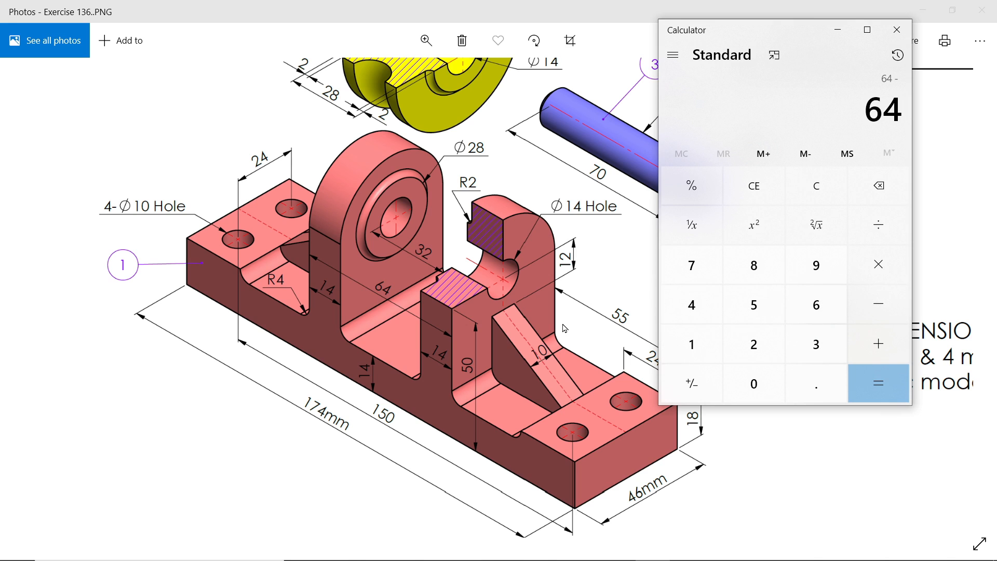
{"action": "left_click", "coordinate": [815, 344]}
{"action": "left_click", "coordinate": [754, 343]}
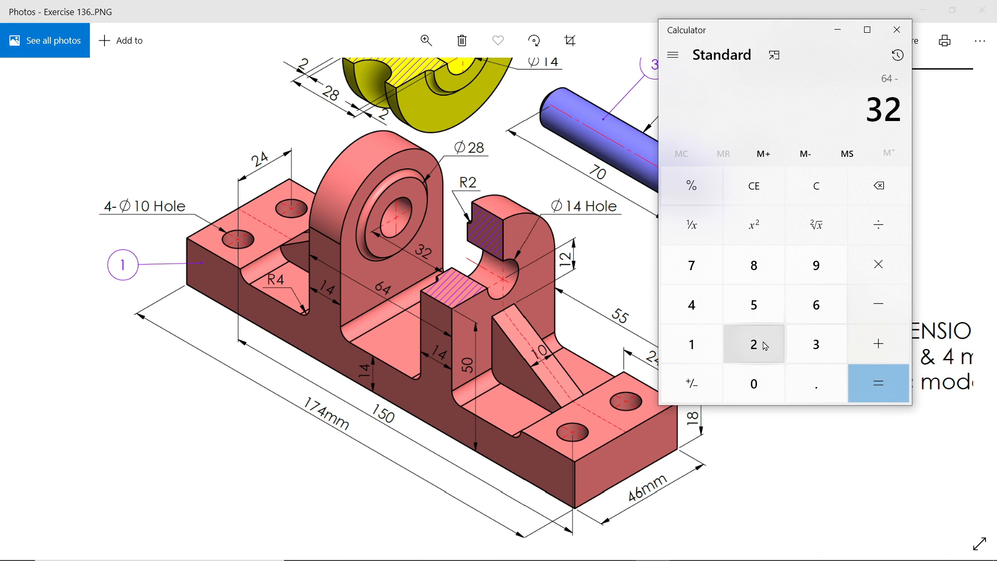
{"action": "left_click", "coordinate": [883, 310]}
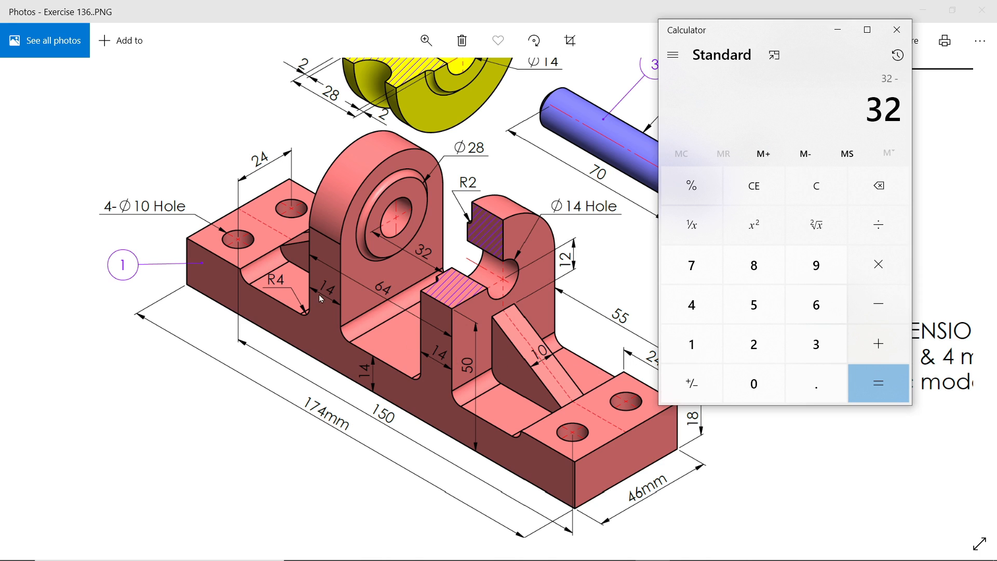
{"action": "left_click", "coordinate": [757, 341]}
{"action": "left_click", "coordinate": [753, 265]}
{"action": "left_click", "coordinate": [891, 312]}
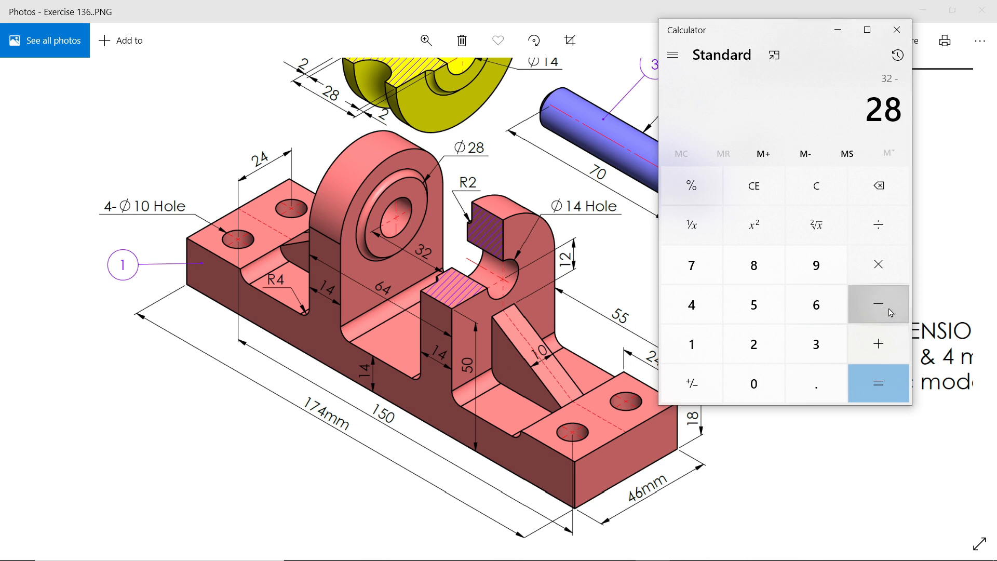
Divide the remaining difference by 2 and put the calculator away
{"action": "left_click", "coordinate": [878, 224]}
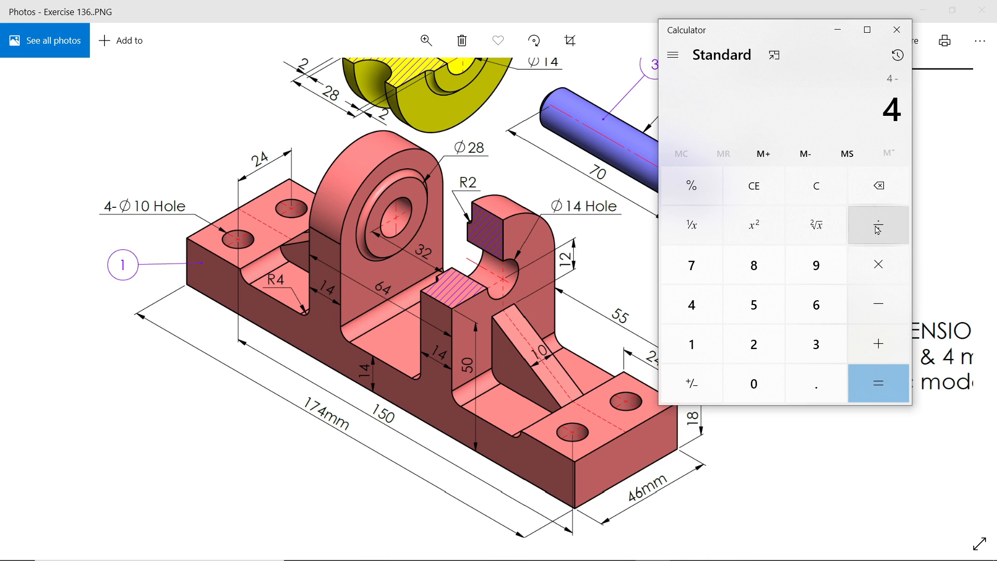
{"action": "left_click", "coordinate": [756, 346]}
{"action": "left_click", "coordinate": [877, 383]}
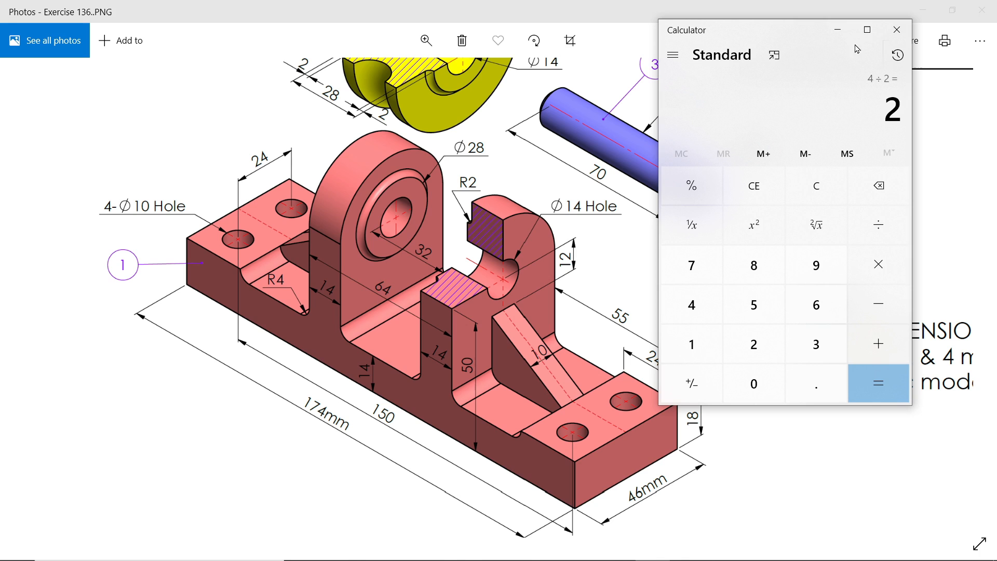
{"action": "left_click", "coordinate": [838, 30]}
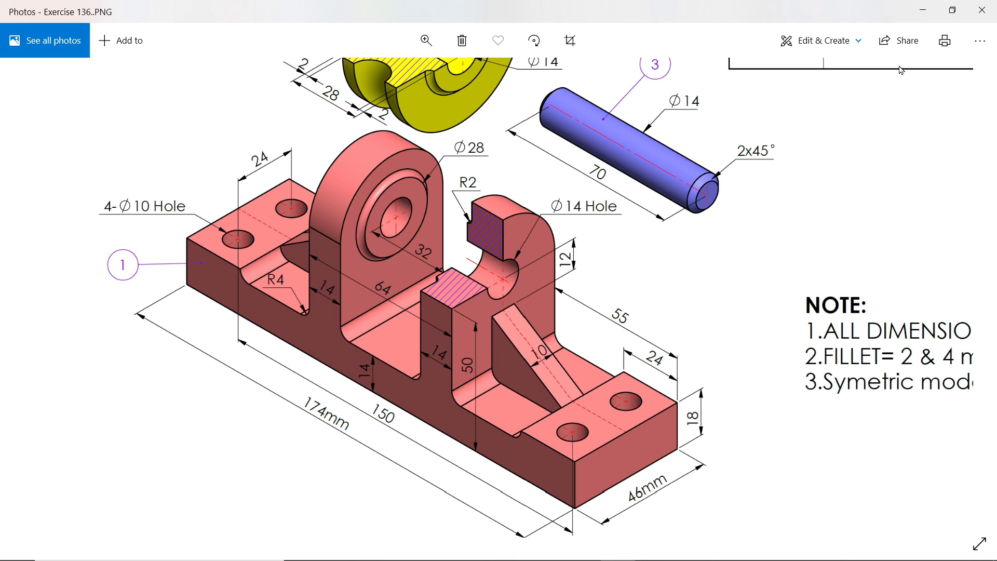
Return to SolidWorks and create a reference plane offset 55 mm from the block's right end face, flipped inward across the block
{"action": "left_click", "coordinate": [920, 12]}
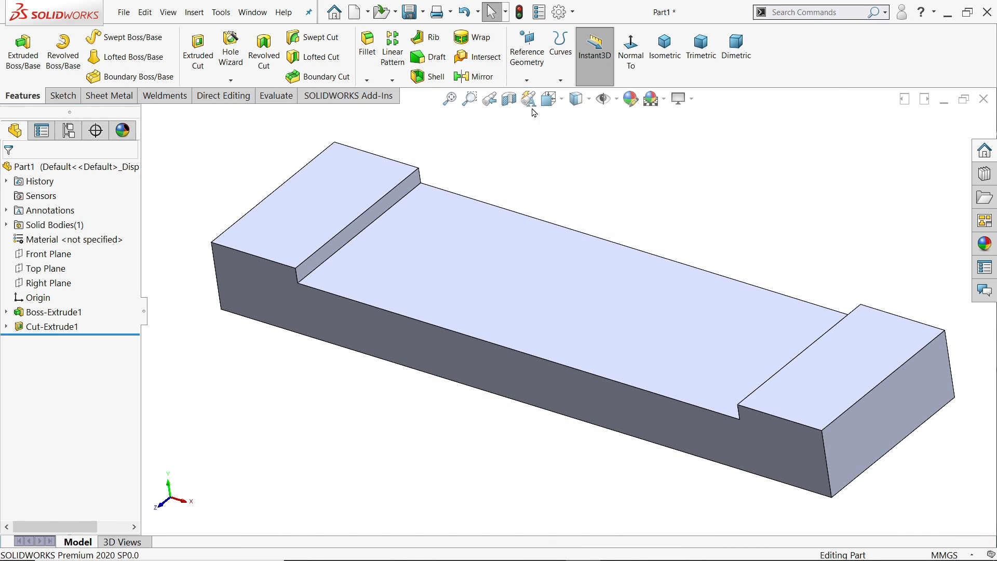
{"action": "left_click", "coordinate": [526, 80]}
{"action": "left_click", "coordinate": [537, 94]}
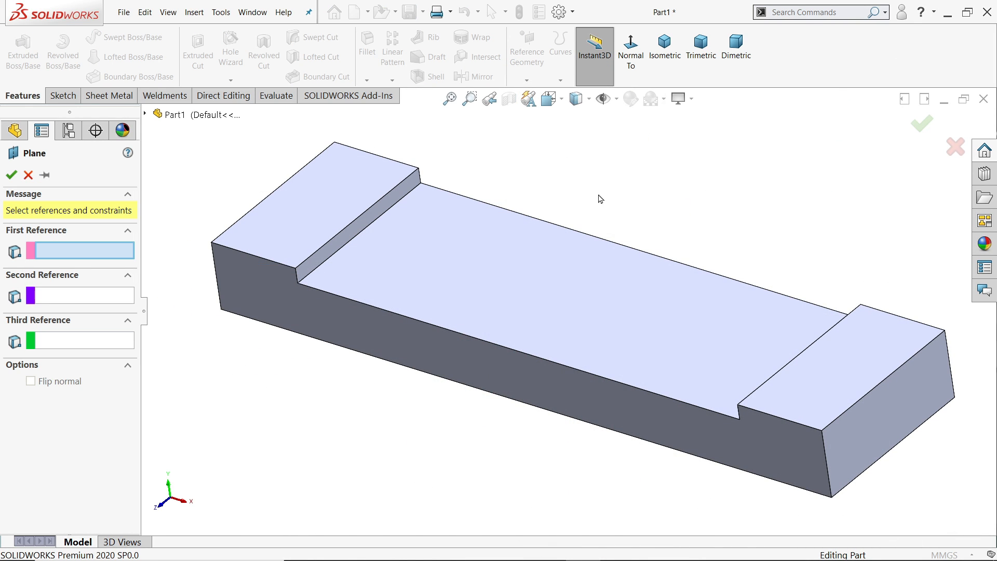
{"action": "left_click", "coordinate": [865, 410]}
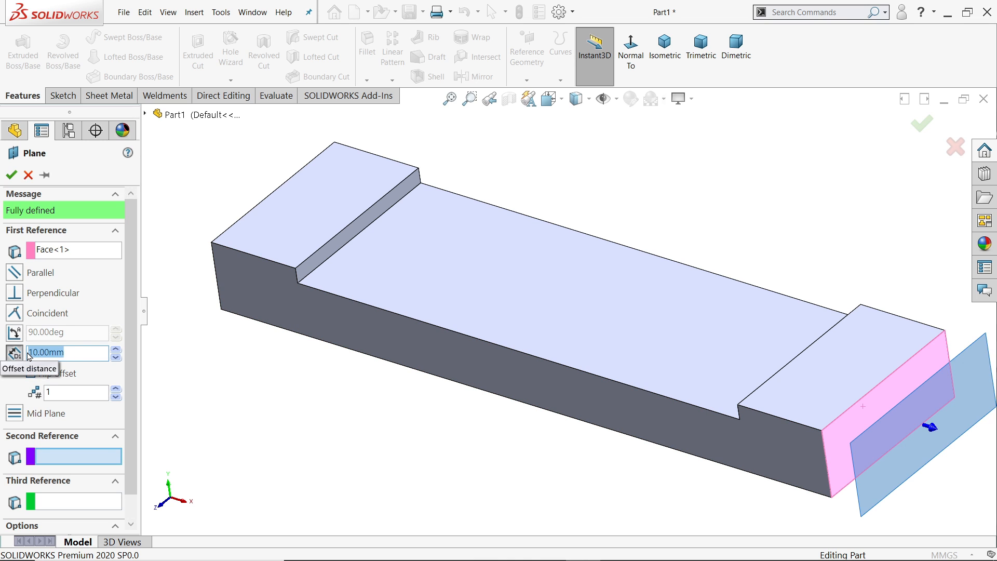
{"action": "type", "text": "55"}
{"action": "key", "text": "Return"}
{"action": "scroll", "coordinate": [293, 380], "scroll_direction": "up", "scroll_amount": 4}
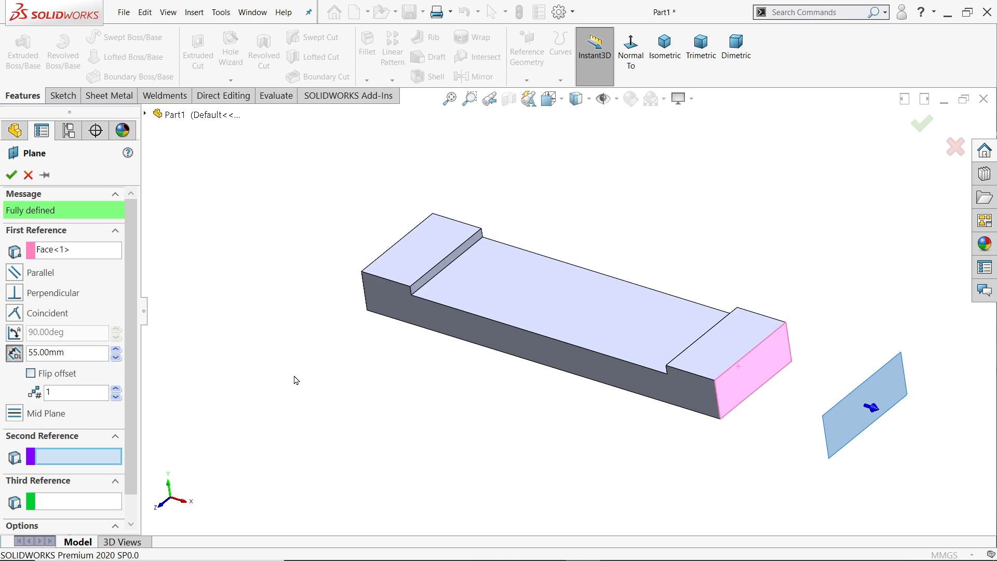
{"action": "scroll", "coordinate": [693, 376], "scroll_direction": "down", "scroll_amount": 1}
{"action": "scroll", "coordinate": [731, 386], "scroll_direction": "down", "scroll_amount": 3}
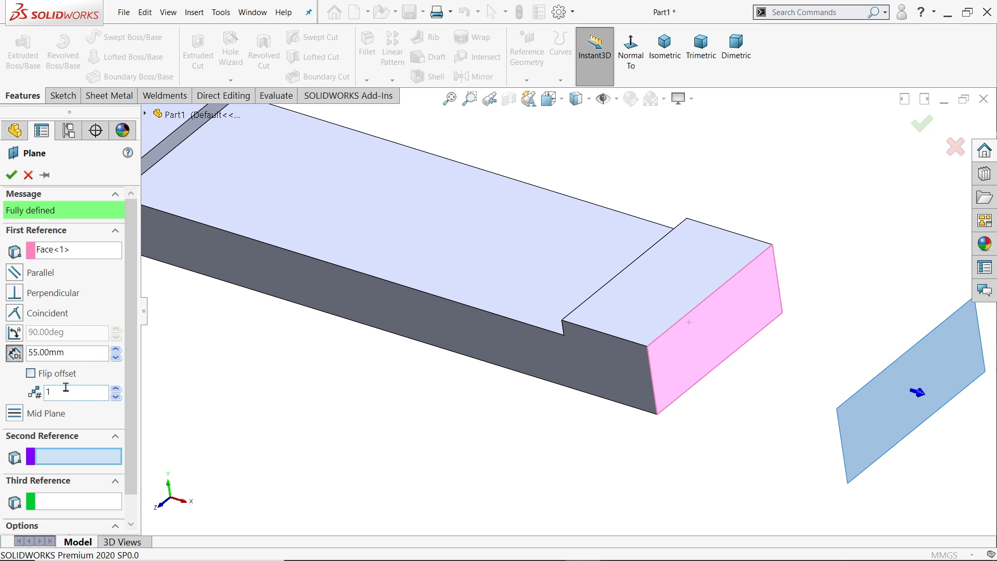
{"action": "left_click", "coordinate": [31, 373]}
{"action": "scroll", "coordinate": [410, 379], "scroll_direction": "up", "scroll_amount": 2}
{"action": "scroll", "coordinate": [565, 267], "scroll_direction": "down", "scroll_amount": 4}
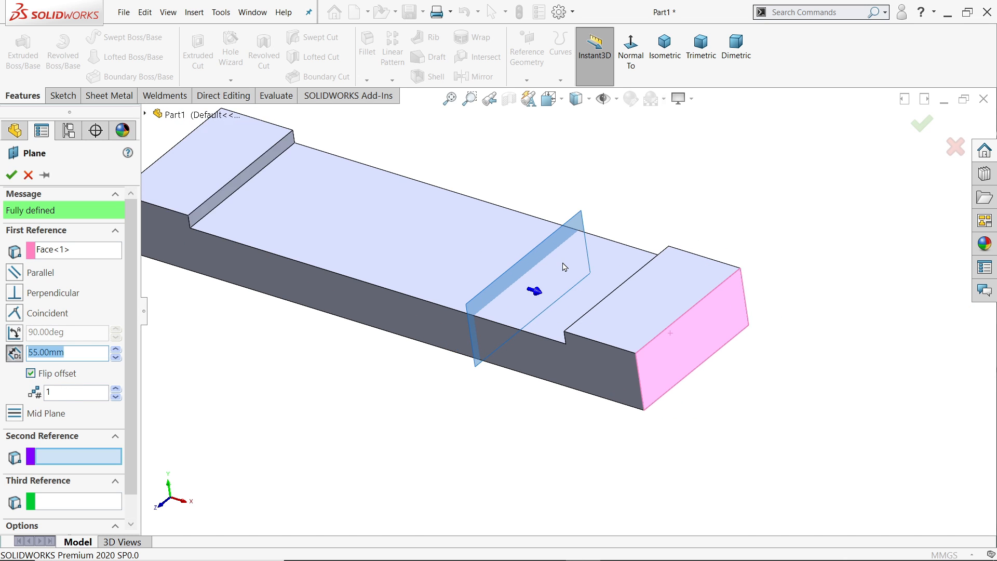
{"action": "left_click", "coordinate": [11, 175]}
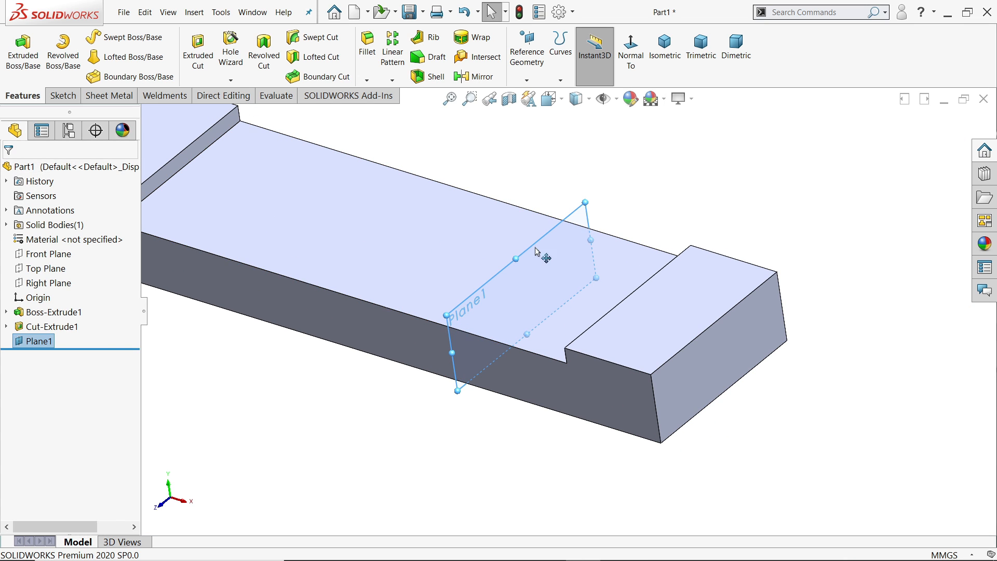
Start a sketch on the new offset plane and set the display style to Hidden Lines Visible
{"action": "left_click", "coordinate": [61, 95]}
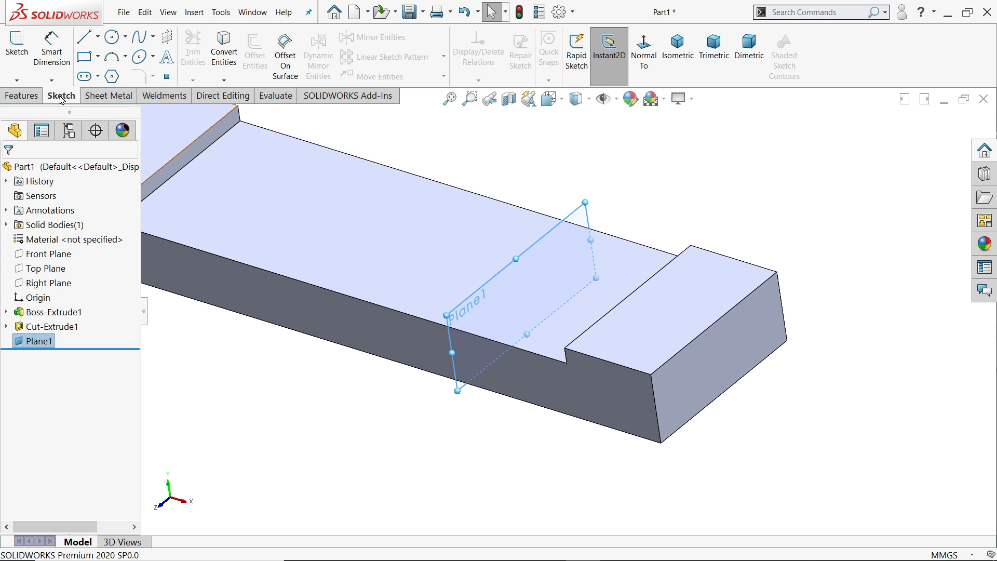
{"action": "left_click", "coordinate": [17, 52]}
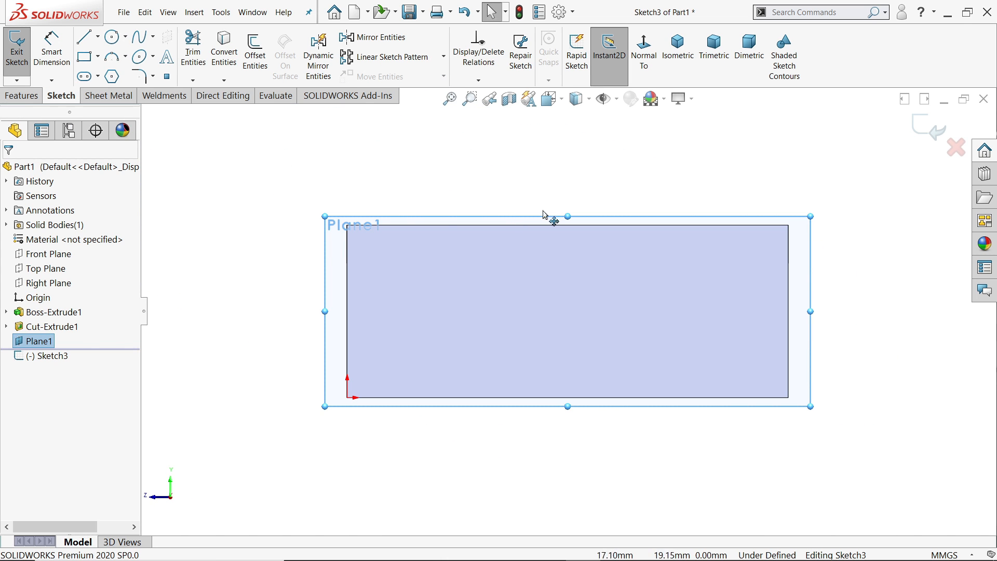
{"action": "left_click", "coordinate": [590, 101]}
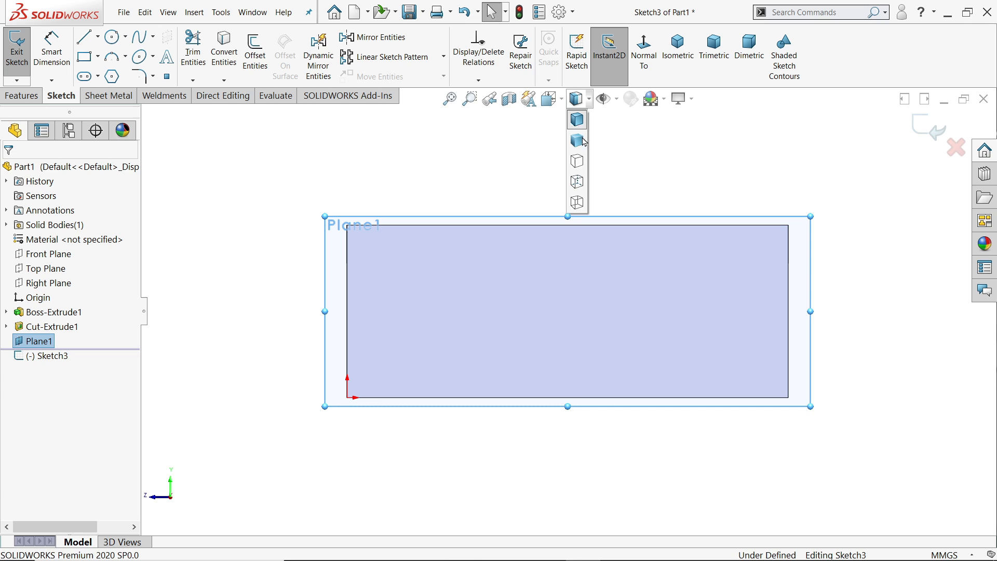
{"action": "left_click", "coordinate": [576, 182]}
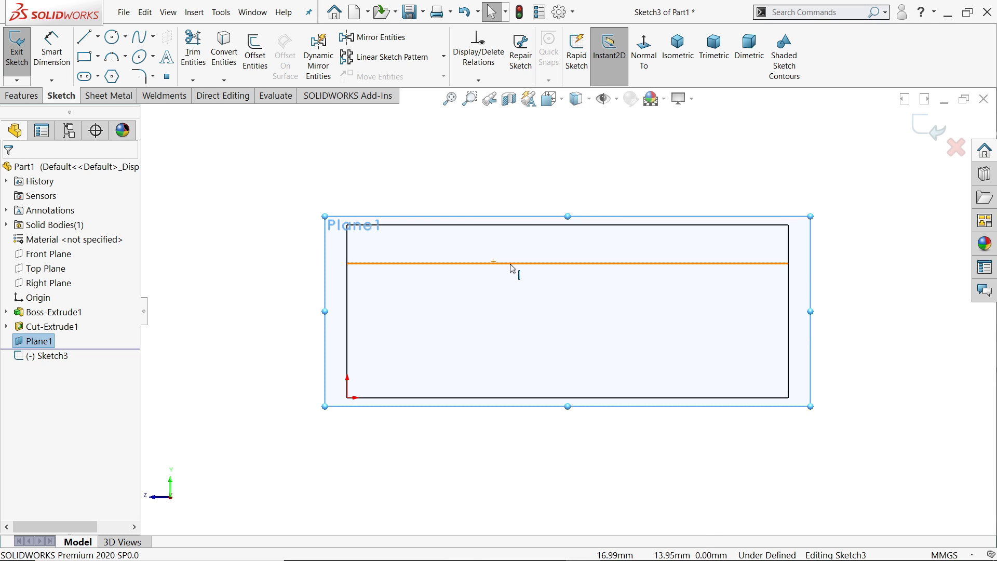
Sketch the lug outline from a full-width base line on the recess floor, with sides about 33 mm tall joined by a tangent arc
{"action": "left_click", "coordinate": [84, 36]}
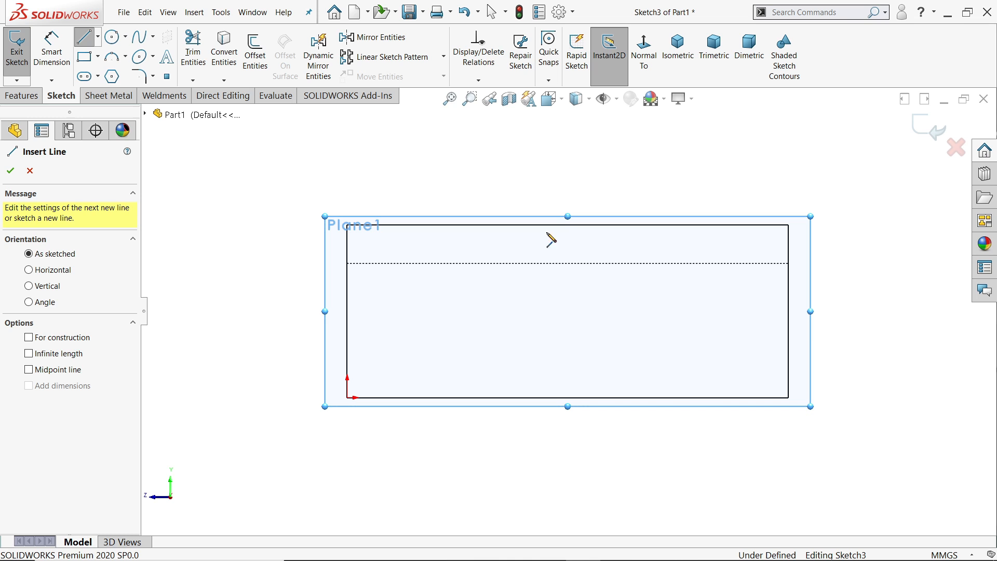
{"action": "left_click", "coordinate": [788, 264]}
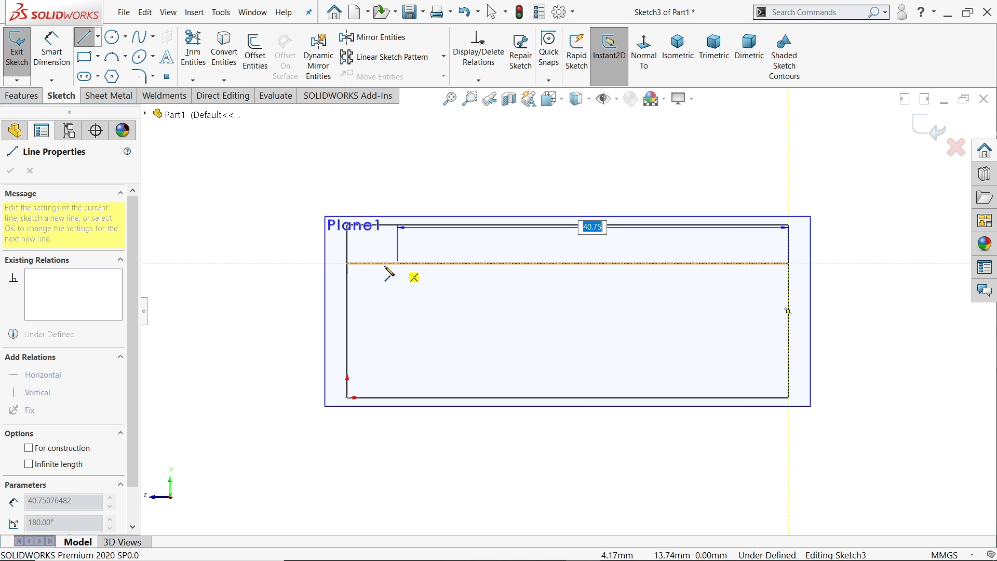
{"action": "left_click", "coordinate": [348, 263]}
{"action": "scroll", "coordinate": [566, 311], "scroll_direction": "up", "scroll_amount": 4}
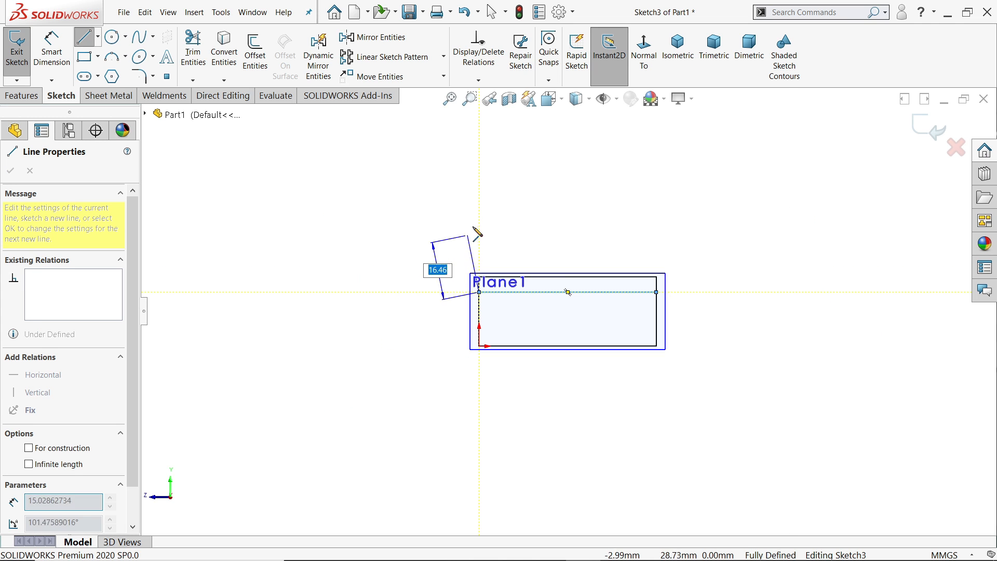
{"action": "left_click", "coordinate": [479, 164]}
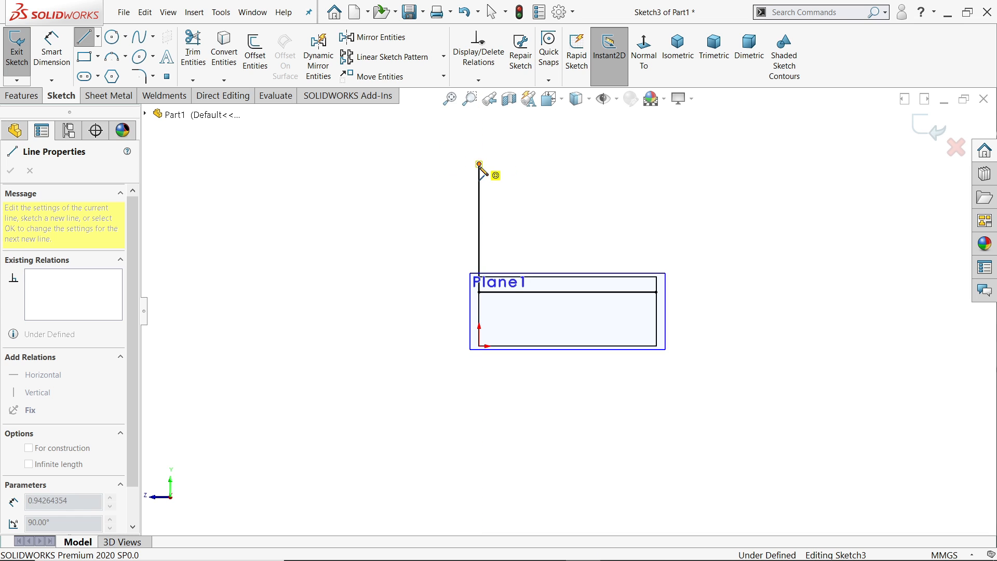
{"action": "left_click", "coordinate": [670, 165]}
{"action": "left_click", "coordinate": [658, 293]}
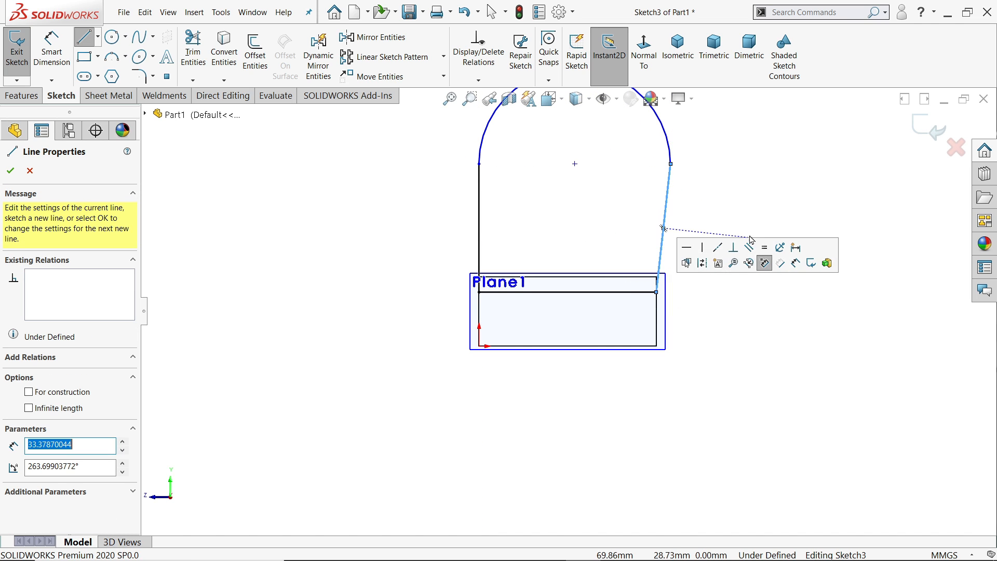
{"action": "right_click", "coordinate": [763, 202]}
{"action": "left_click", "coordinate": [773, 213]}
Constrain the lug's slanted side line vertical and make its junction with the top arc tangent
{"action": "scroll", "coordinate": [760, 227], "scroll_direction": "up", "scroll_amount": 2}
{"action": "scroll", "coordinate": [615, 201], "scroll_direction": "down", "scroll_amount": 3}
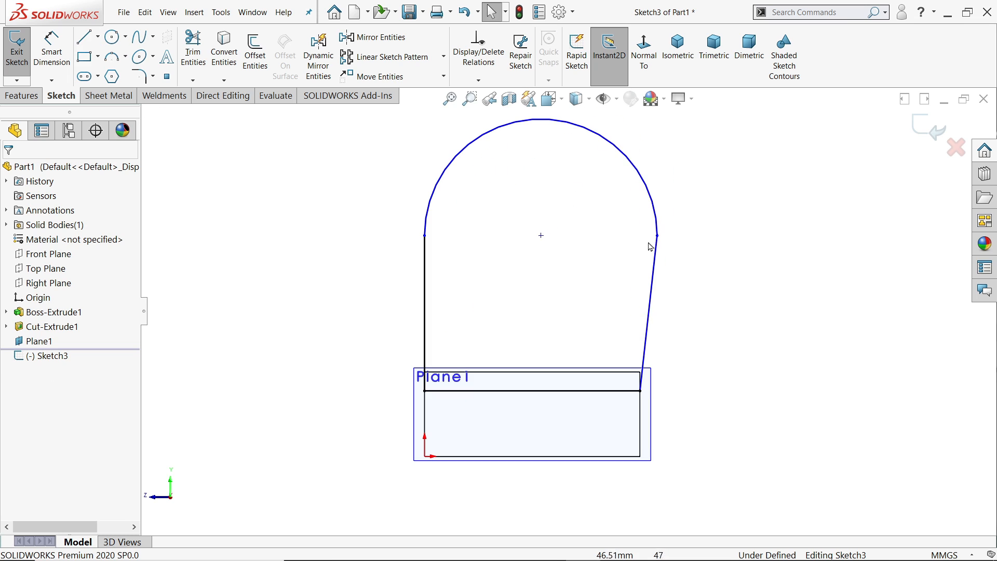
{"action": "left_click", "coordinate": [656, 263]}
{"action": "left_click", "coordinate": [700, 212]}
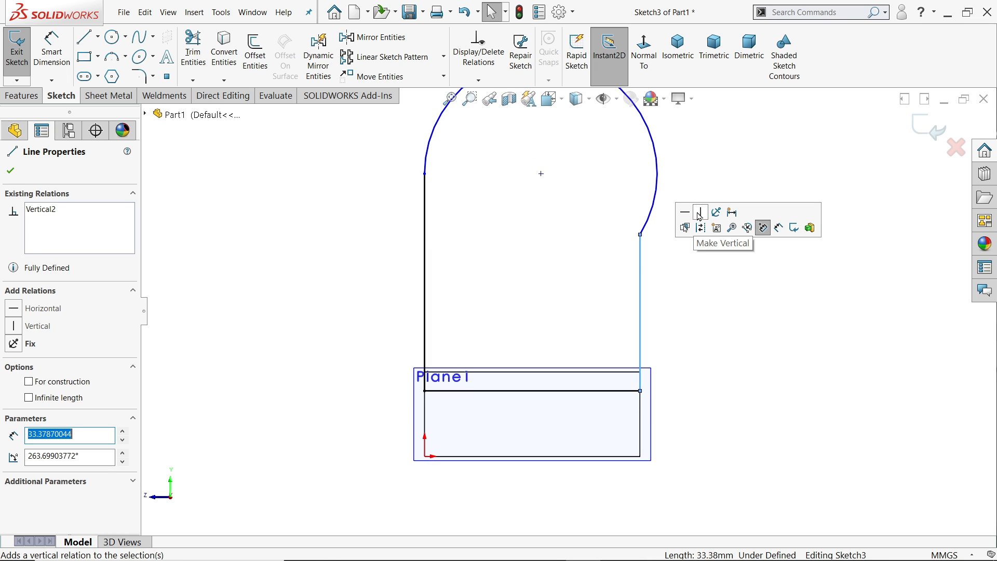
{"action": "left_click", "coordinate": [641, 236]}
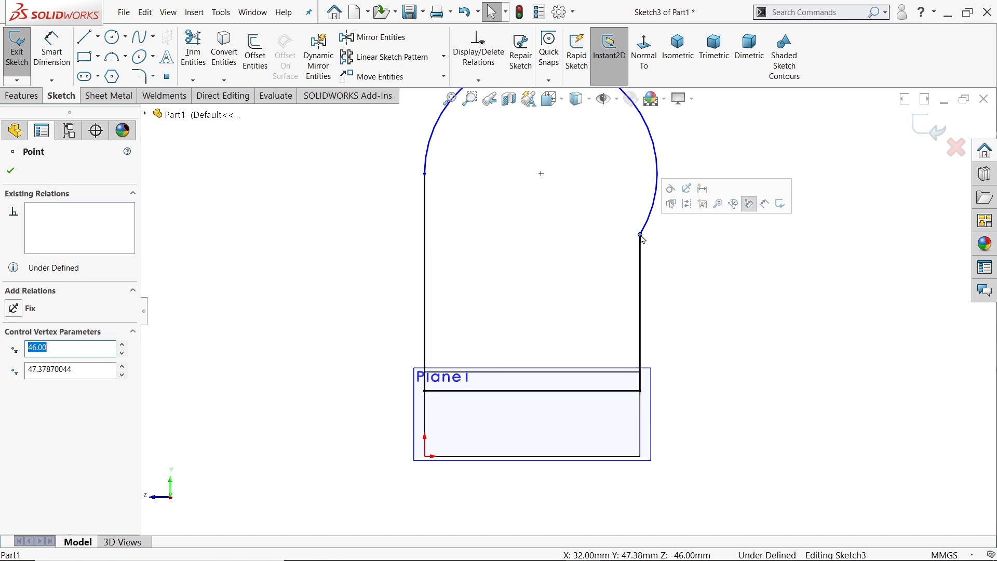
{"action": "left_click", "coordinate": [749, 203]}
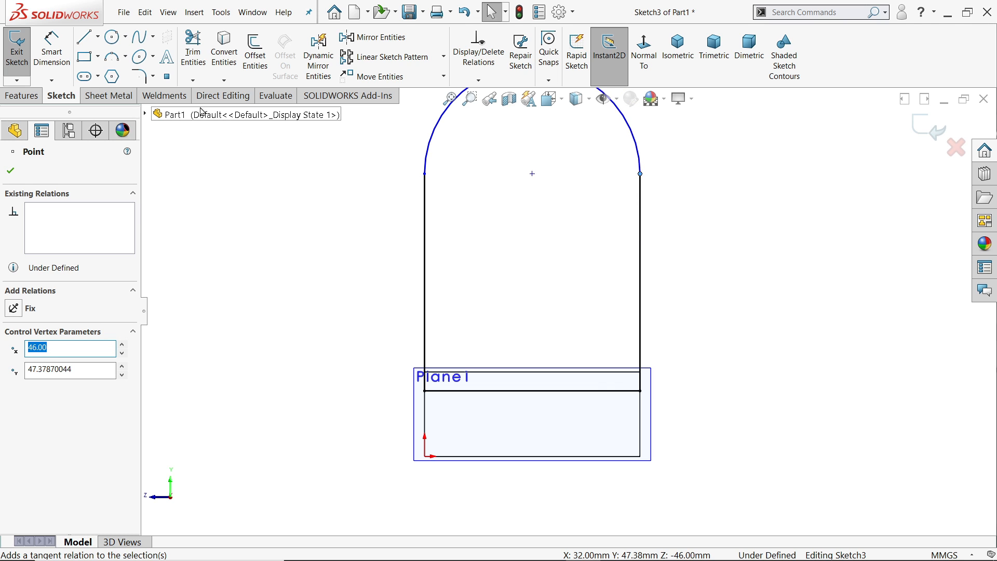
Draw a 14 mm diameter circle centred on the lug's top arc
{"action": "left_click", "coordinate": [114, 39]}
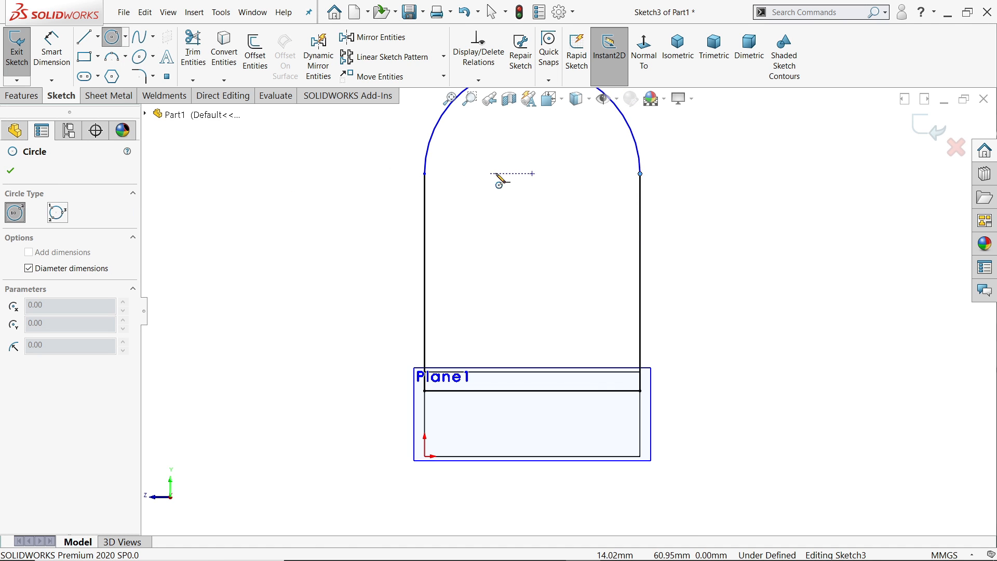
{"action": "left_click", "coordinate": [532, 172]}
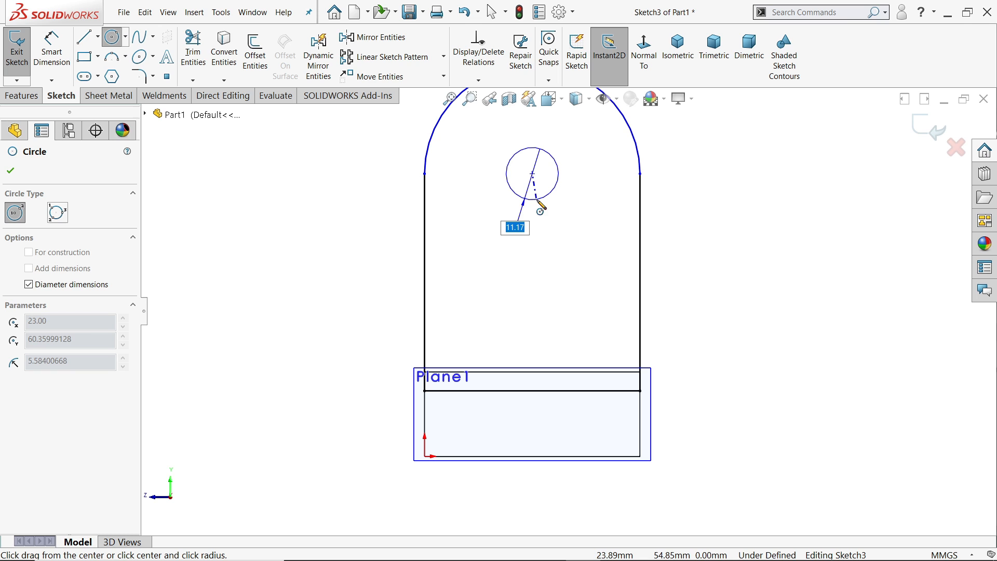
{"action": "type", "text": "14"}
{"action": "key", "text": "Return"}
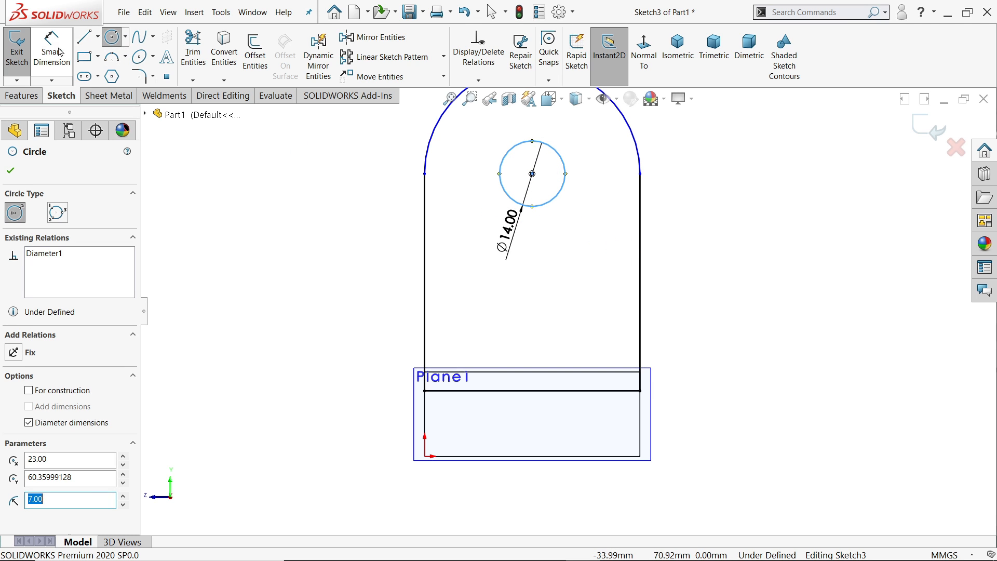
Dimension the hole centre 50 mm above the block's bottom edge
{"action": "left_click", "coordinate": [51, 52]}
{"action": "left_click", "coordinate": [532, 174]}
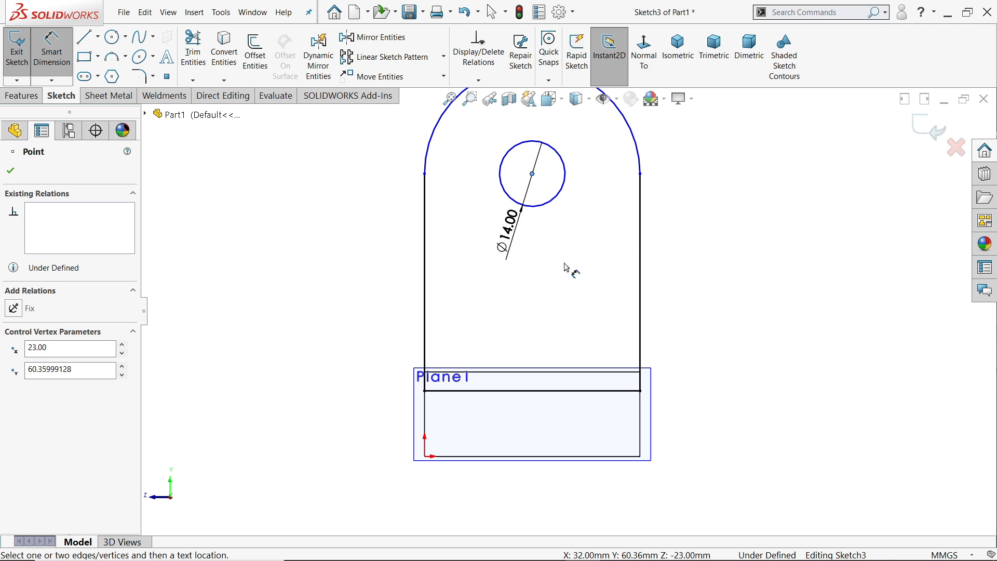
{"action": "left_click", "coordinate": [612, 457]}
{"action": "left_click", "coordinate": [769, 307]}
{"action": "type", "text": "50"}
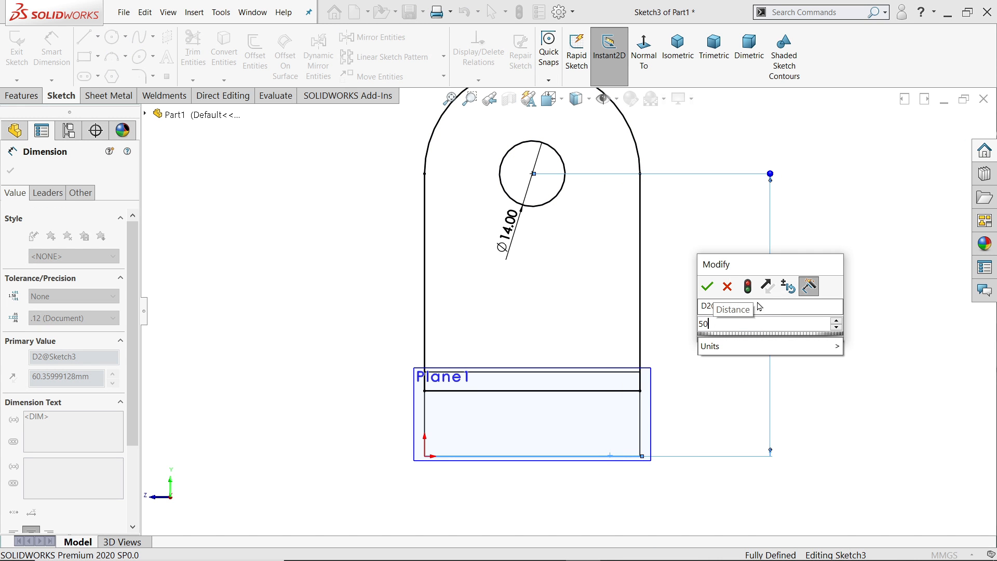
{"action": "left_click", "coordinate": [706, 286]}
Show the model in isometric view with the Shaded With Edges display style
{"action": "left_click", "coordinate": [677, 47]}
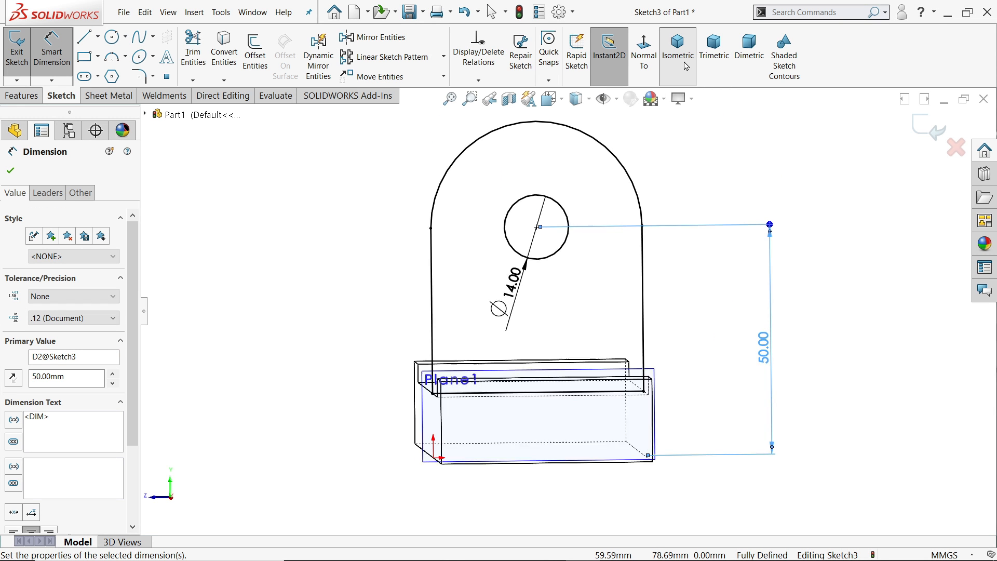
{"action": "left_click", "coordinate": [588, 99]}
{"action": "left_click", "coordinate": [577, 120]}
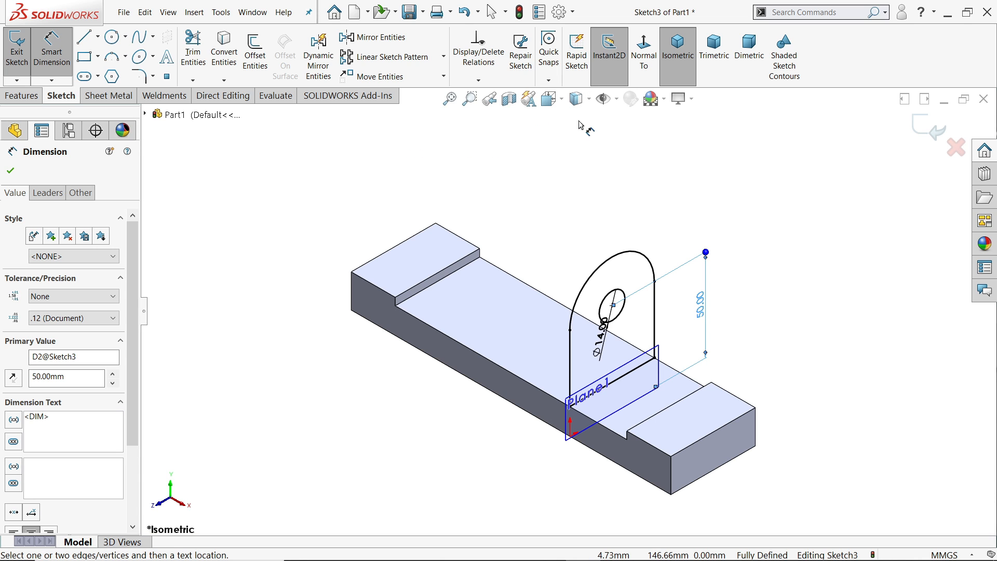
{"action": "left_click", "coordinate": [704, 181]}
{"action": "scroll", "coordinate": [661, 416], "scroll_direction": "down", "scroll_amount": 3}
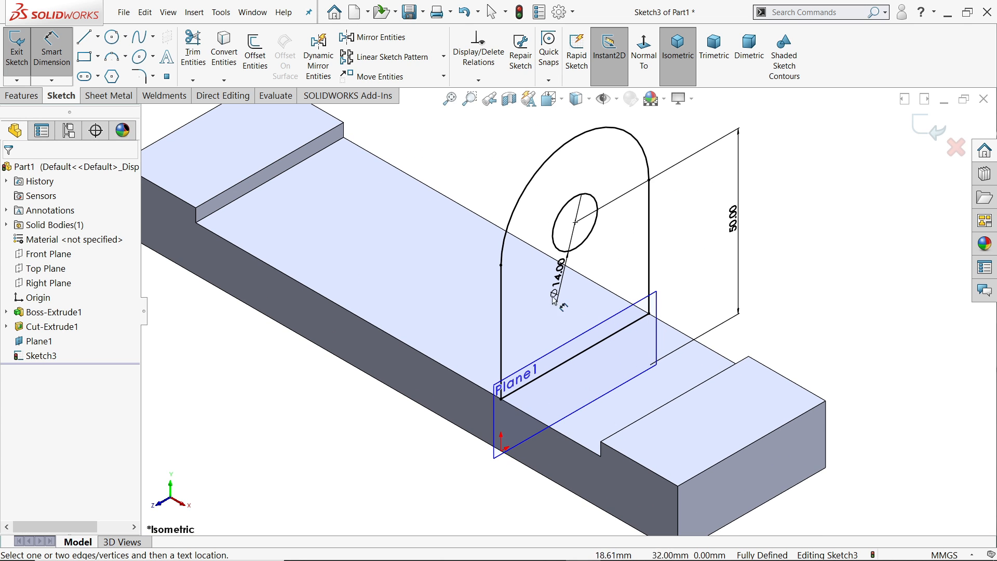
Extrude the lug profile 14 mm in the reversed direction, toward the middle of the block, as a separate body
{"action": "left_click", "coordinate": [22, 96]}
{"action": "left_click", "coordinate": [22, 55]}
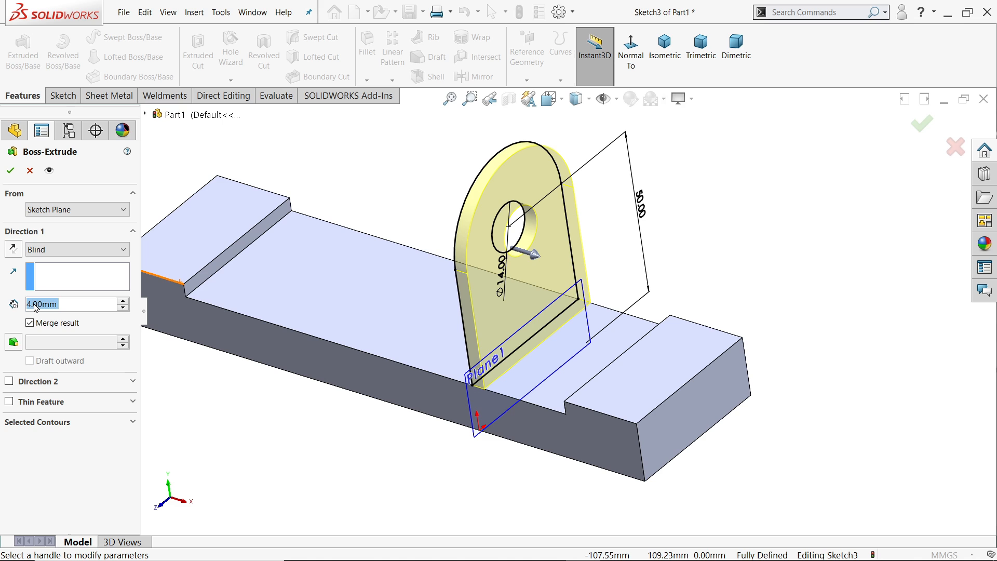
{"action": "type", "text": "14"}
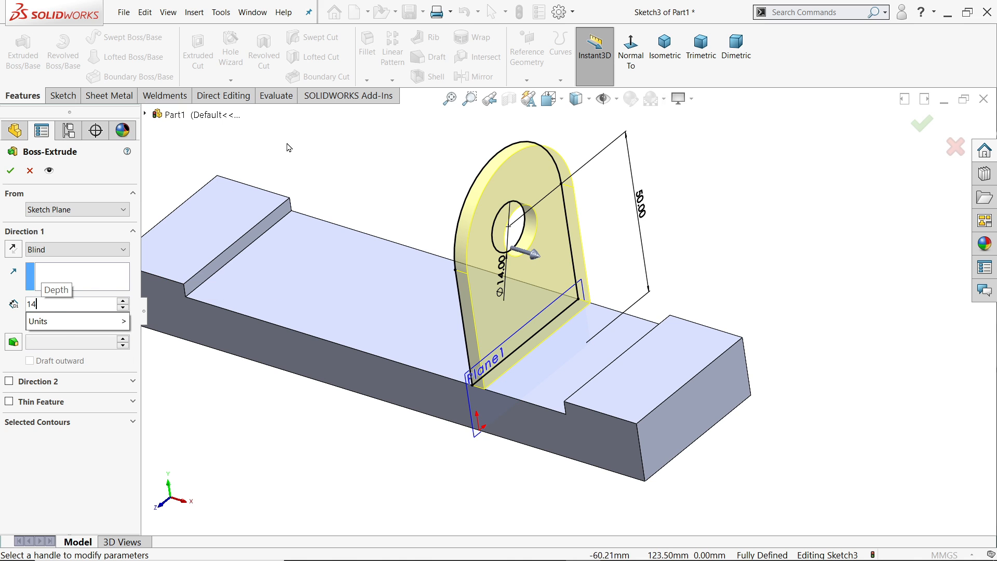
{"action": "key", "text": "Return"}
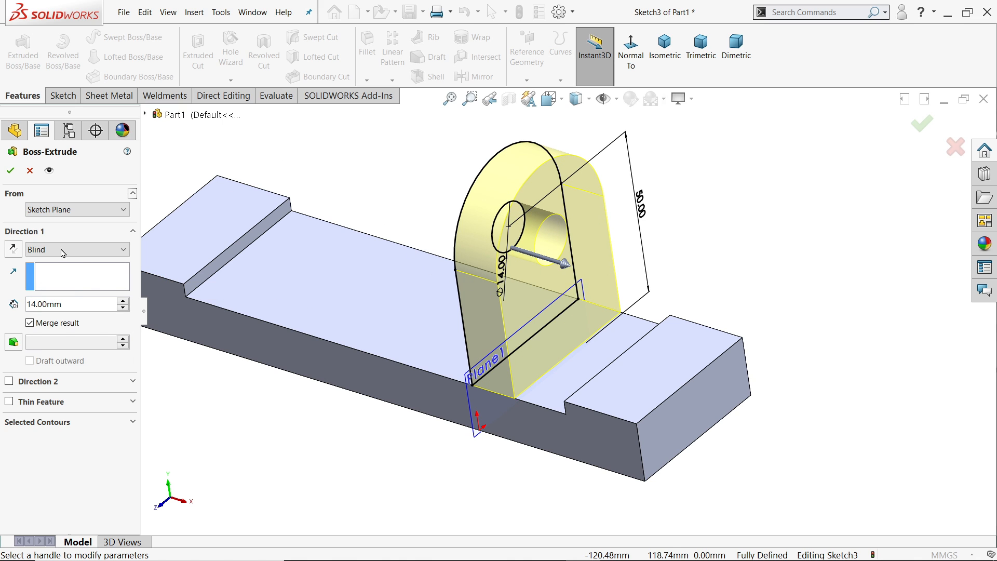
{"action": "left_click", "coordinate": [14, 248]}
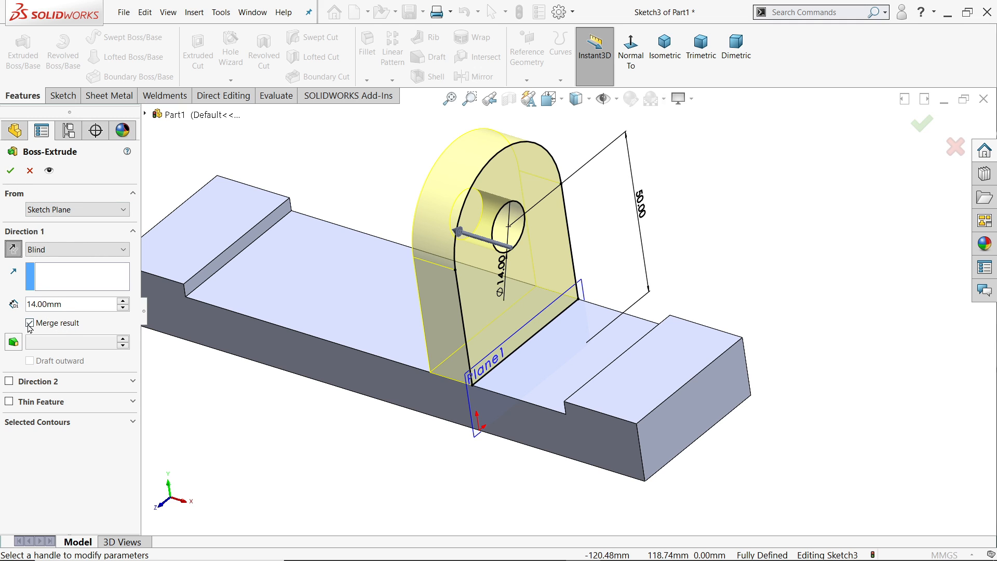
{"action": "left_click", "coordinate": [9, 172]}
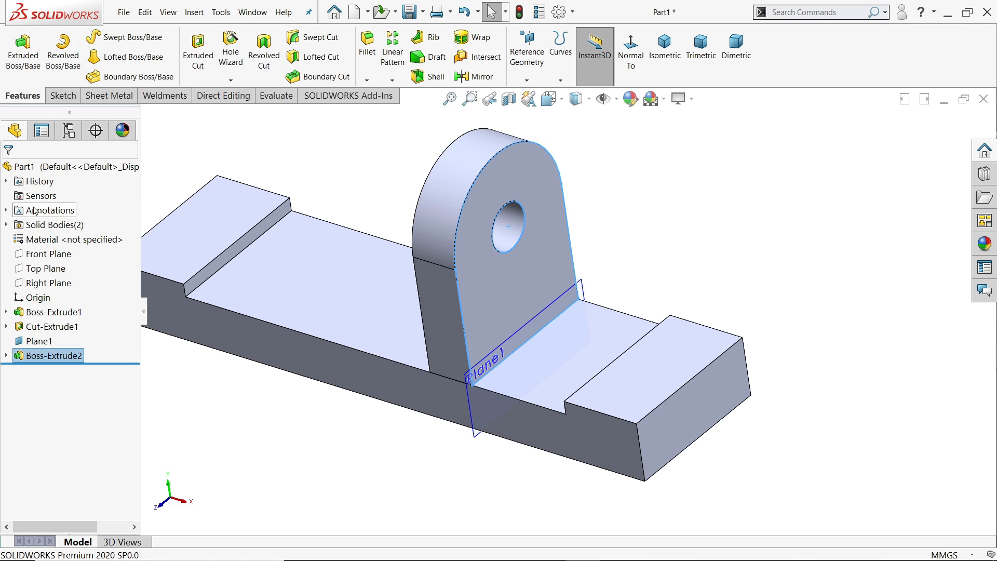
Check the part's solid bodies and edit the lug extrusion to merge its result with the block
{"action": "left_click", "coordinate": [8, 224]}
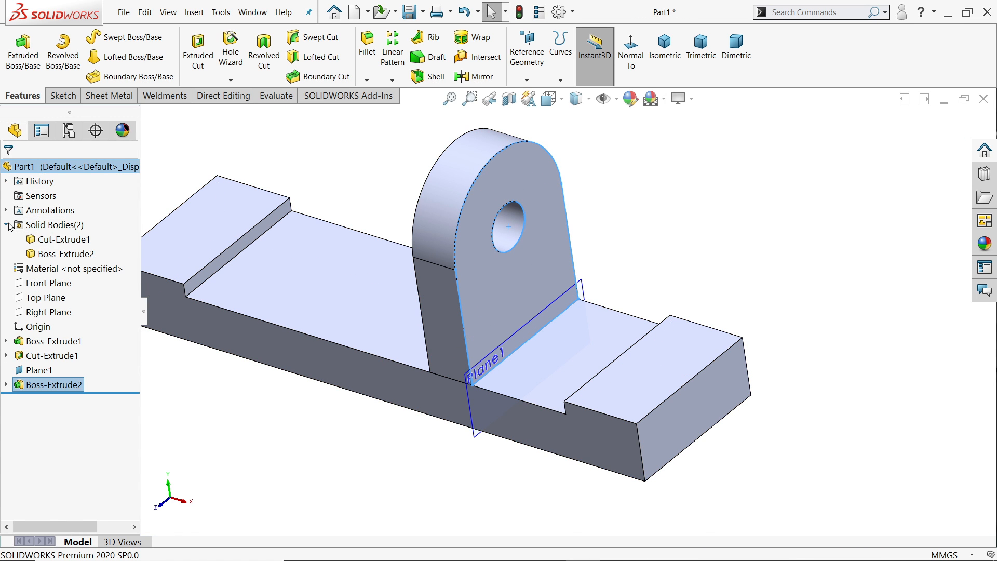
{"action": "left_click", "coordinate": [58, 255]}
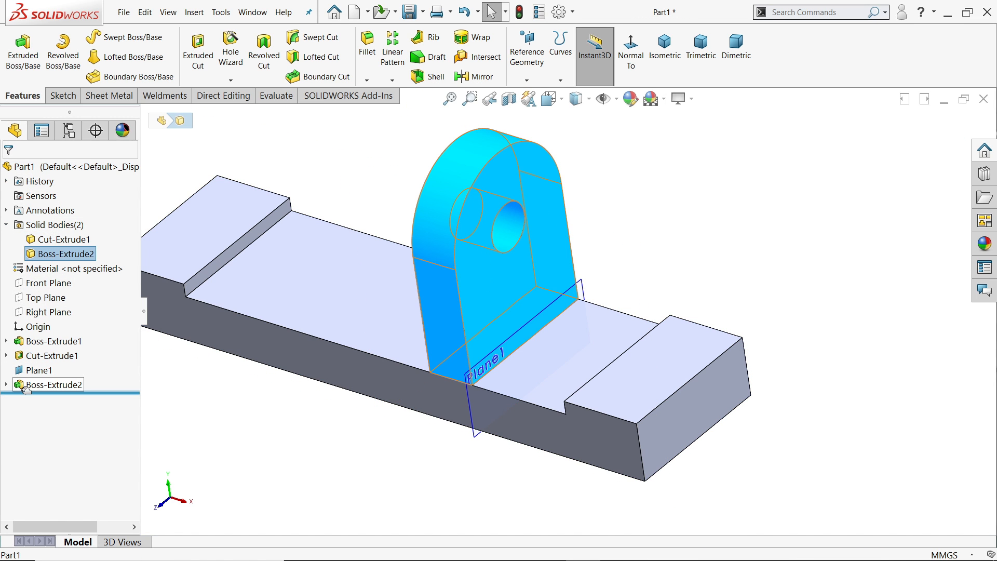
{"action": "left_click", "coordinate": [51, 384]}
{"action": "left_click", "coordinate": [28, 356]}
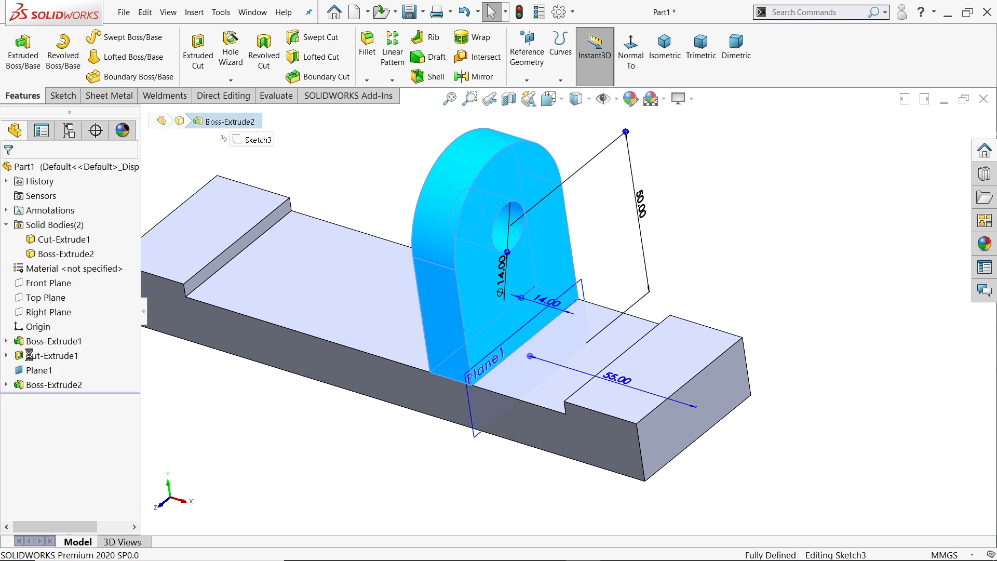
{"action": "left_click", "coordinate": [30, 323]}
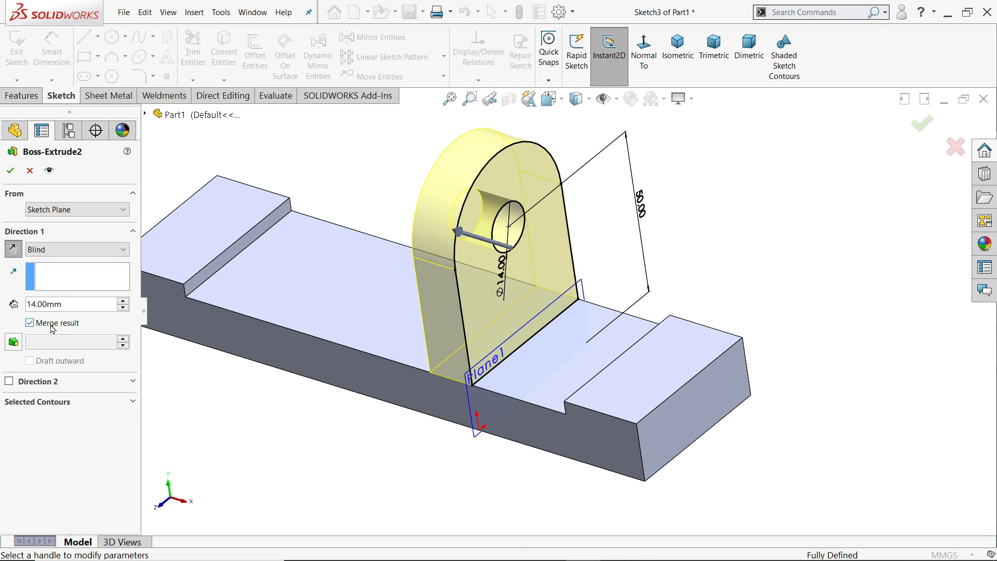
{"action": "left_click", "coordinate": [10, 171]}
{"action": "left_click", "coordinate": [54, 240]}
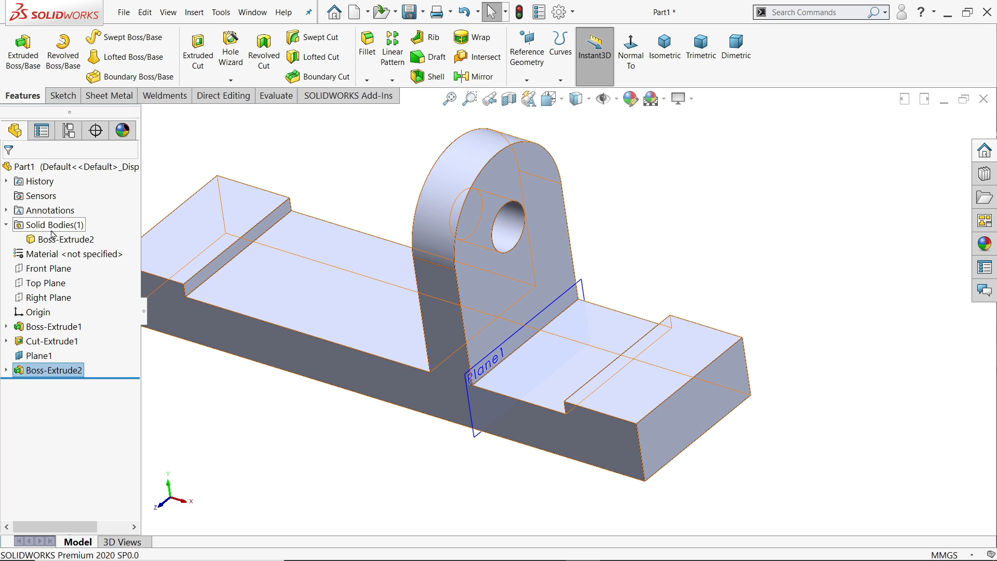
Collapse the solid bodies folder and hide the offset reference plane
{"action": "left_click", "coordinate": [7, 225]}
{"action": "left_click", "coordinate": [481, 438]}
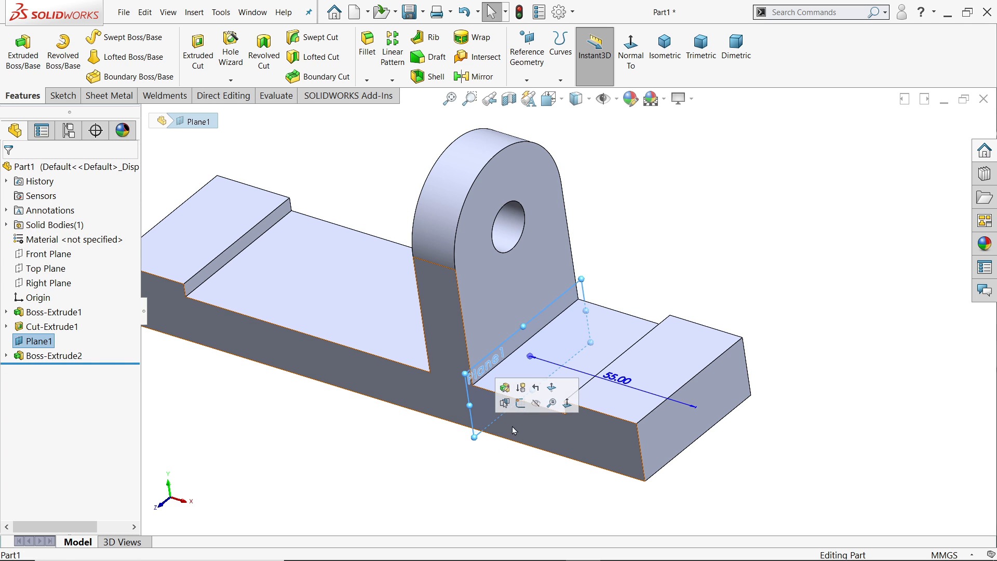
{"action": "left_click", "coordinate": [537, 404]}
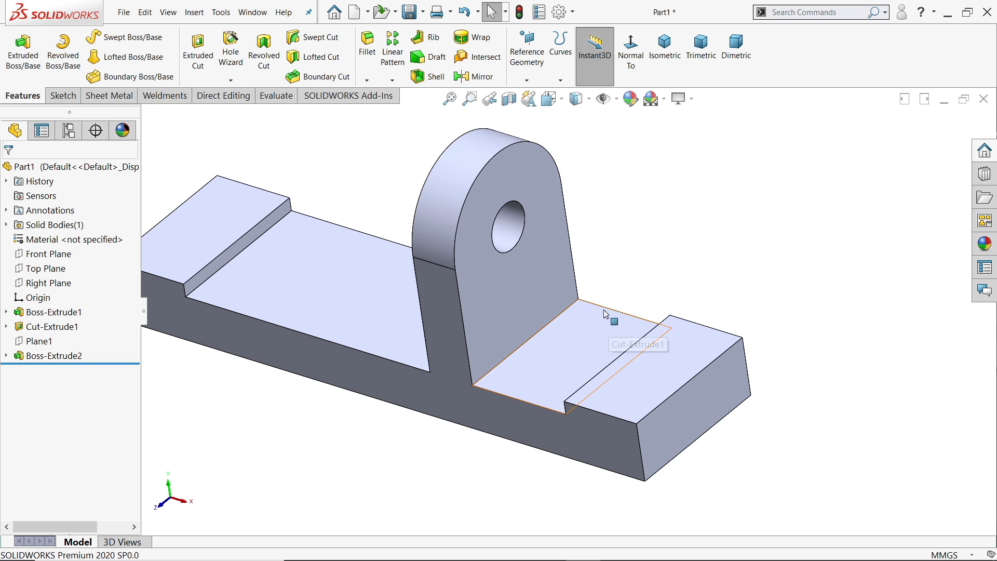
Start a sketch on the lug face opposite the reference plane and draw a 28 mm diameter circle concentric with the hole
{"action": "middle_click_drag", "start_coordinate": [612, 318], "coordinate": [689, 312]}
{"action": "scroll", "coordinate": [671, 222], "scroll_direction": "down", "scroll_amount": 2}
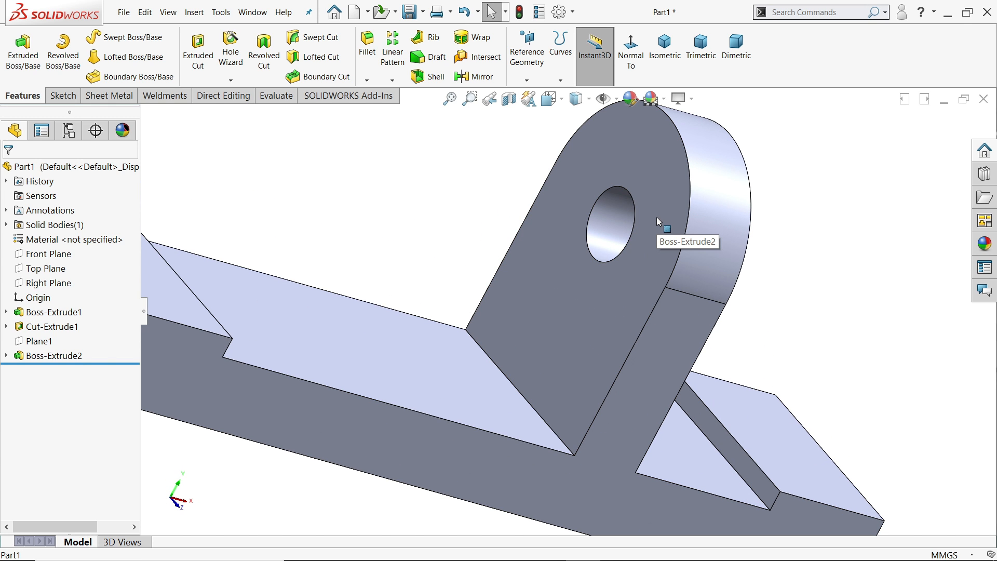
{"action": "left_click", "coordinate": [672, 223]}
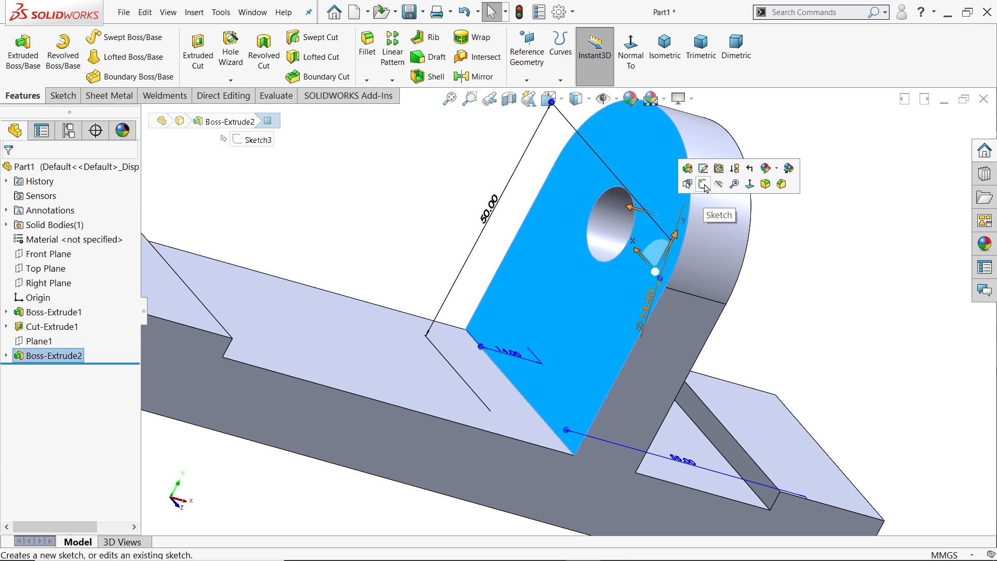
{"action": "left_click", "coordinate": [703, 185]}
{"action": "left_click", "coordinate": [111, 38]}
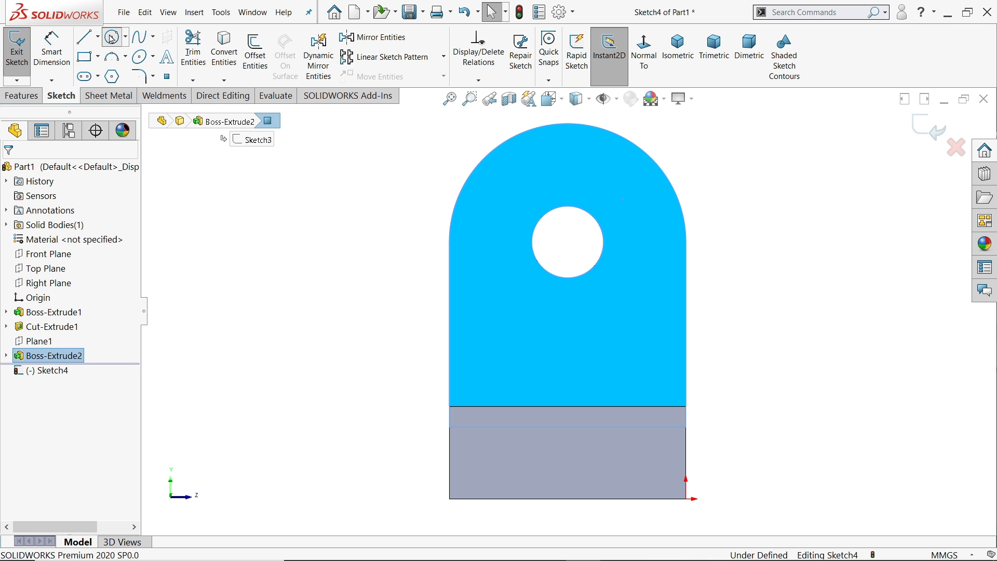
{"action": "scroll", "coordinate": [653, 248], "scroll_direction": "down", "scroll_amount": 2}
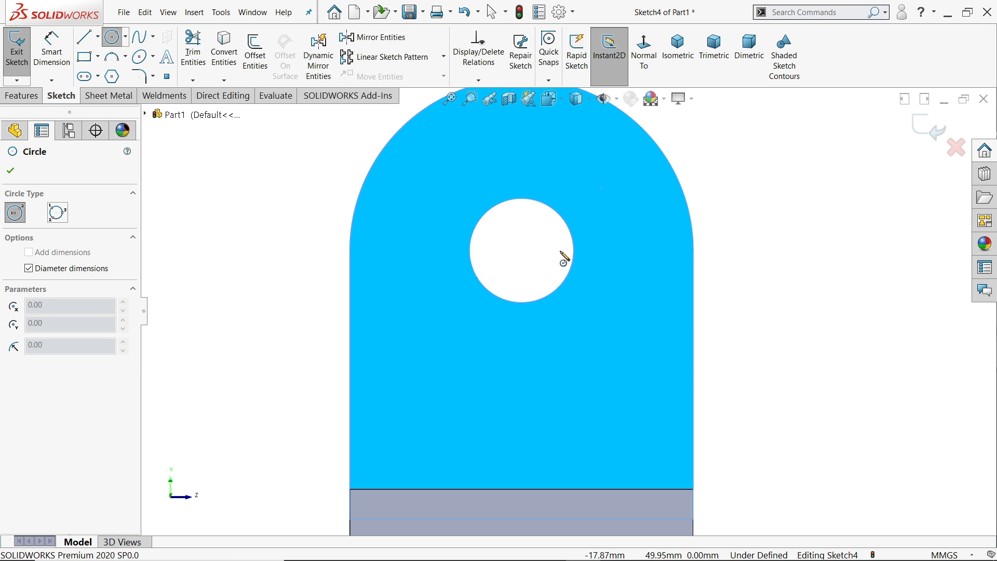
{"action": "left_click", "coordinate": [522, 251]}
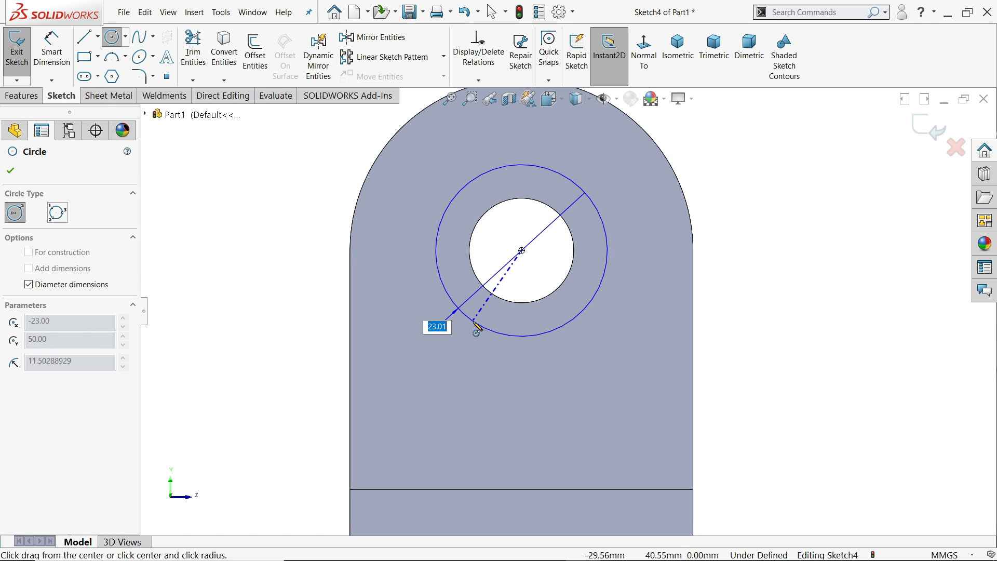
{"action": "type", "text": "28"}
{"action": "key", "text": "Return"}
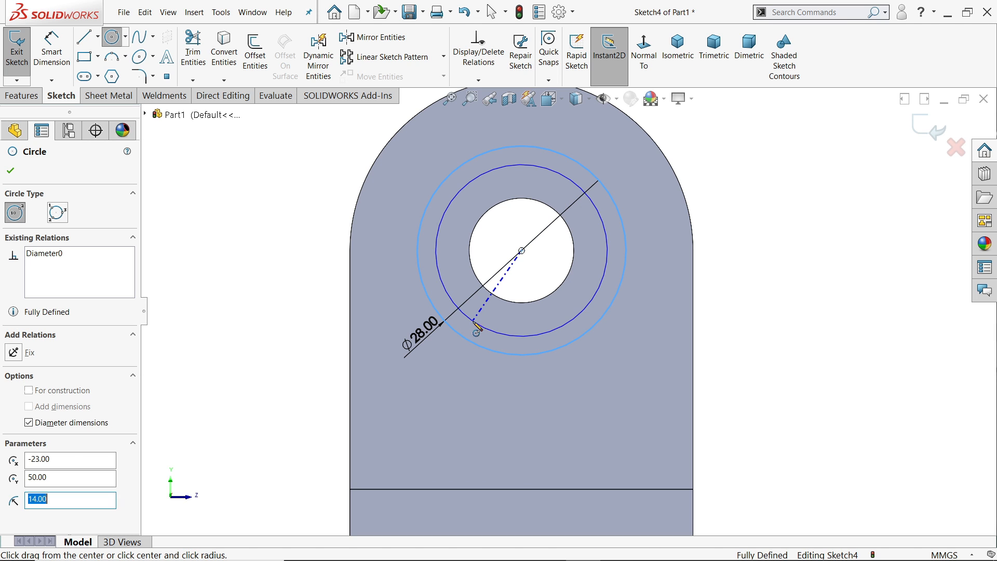
Convert the lug hole's circular edge into the boss sketch, inside the 28 mm circle
{"action": "right_click", "coordinate": [777, 234]}
{"action": "left_click", "coordinate": [806, 242]}
{"action": "key", "text": "Escape"}
{"action": "scroll", "coordinate": [667, 251], "scroll_direction": "down", "scroll_amount": 1}
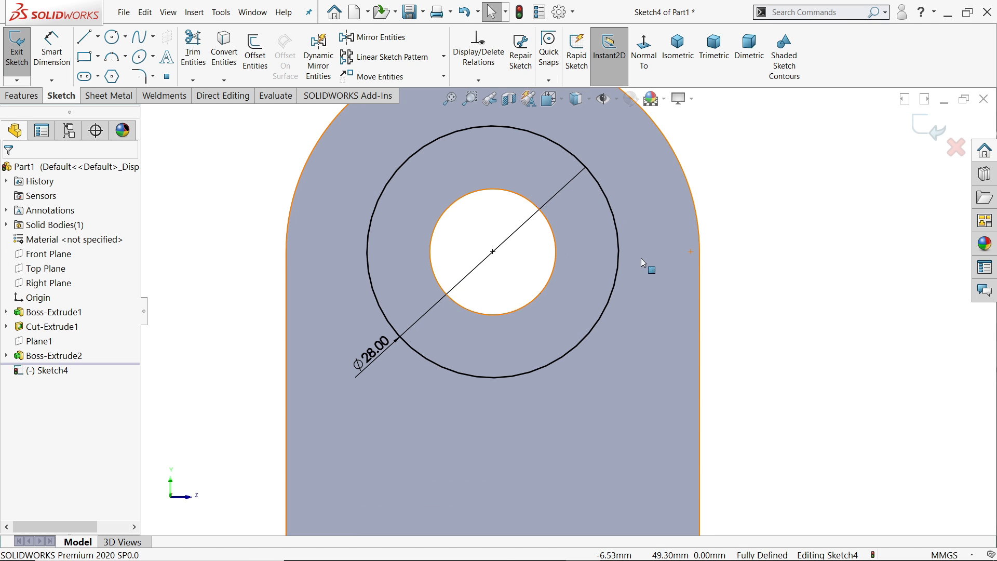
{"action": "left_click", "coordinate": [555, 262]}
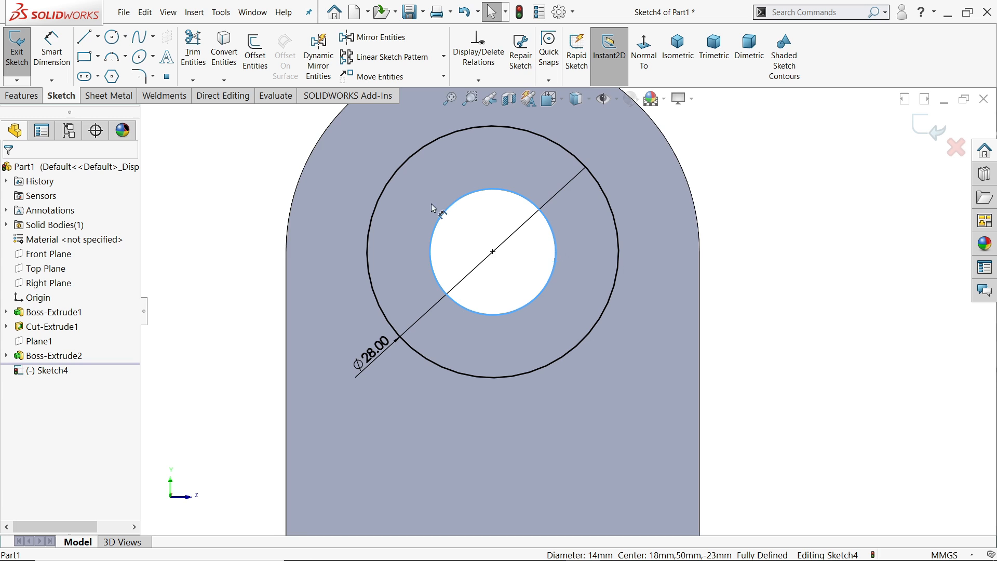
{"action": "left_click", "coordinate": [223, 57]}
Extrude the ring profile around the lug's hole 2 mm outward as a blind boss merged with the part
{"action": "middle_click_drag", "start_coordinate": [514, 224], "coordinate": [475, 248]}
{"action": "left_click", "coordinate": [22, 94]}
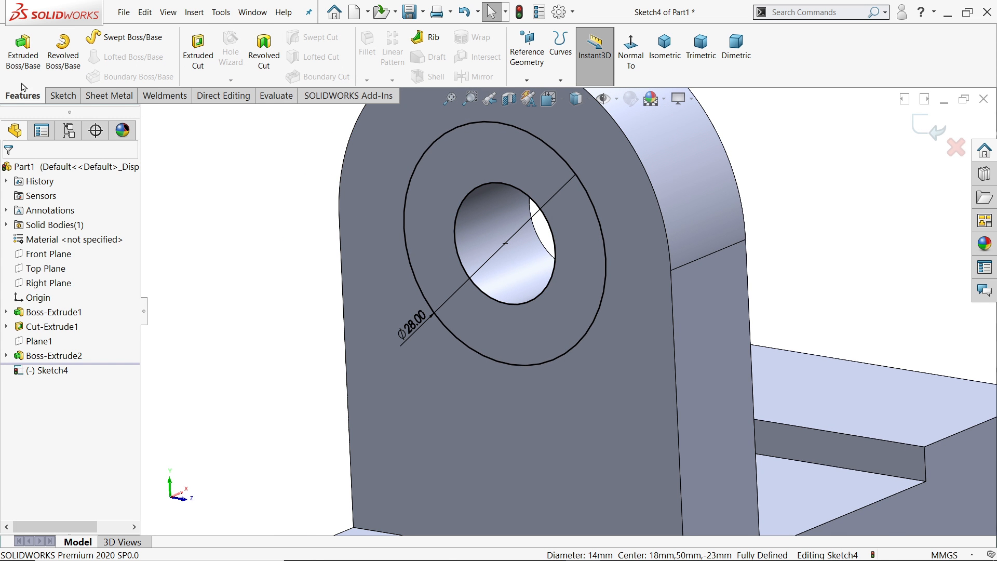
{"action": "left_click", "coordinate": [23, 52]}
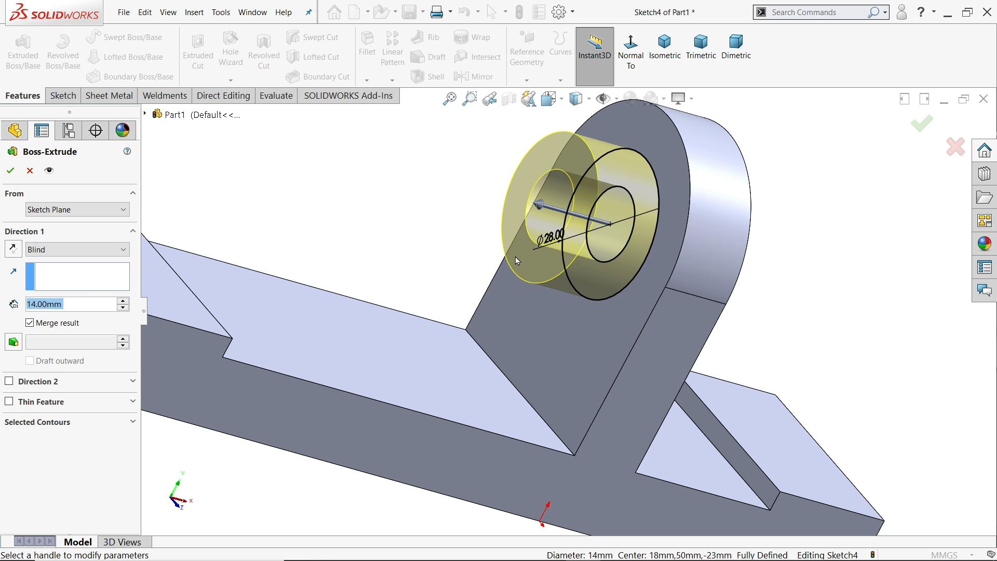
{"action": "type", "text": "2"}
{"action": "key", "text": "Return"}
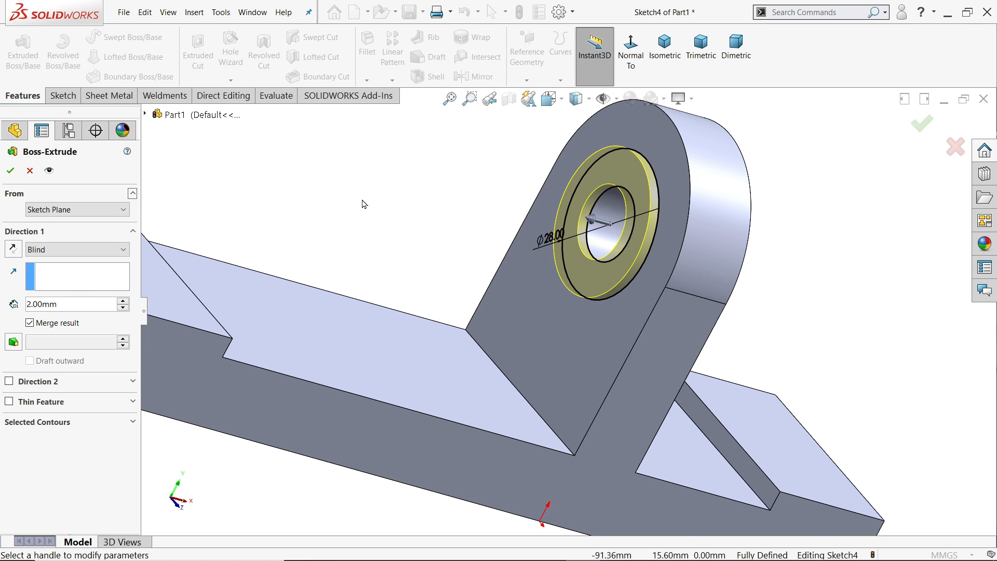
{"action": "scroll", "coordinate": [335, 244], "scroll_direction": "down", "scroll_amount": 3}
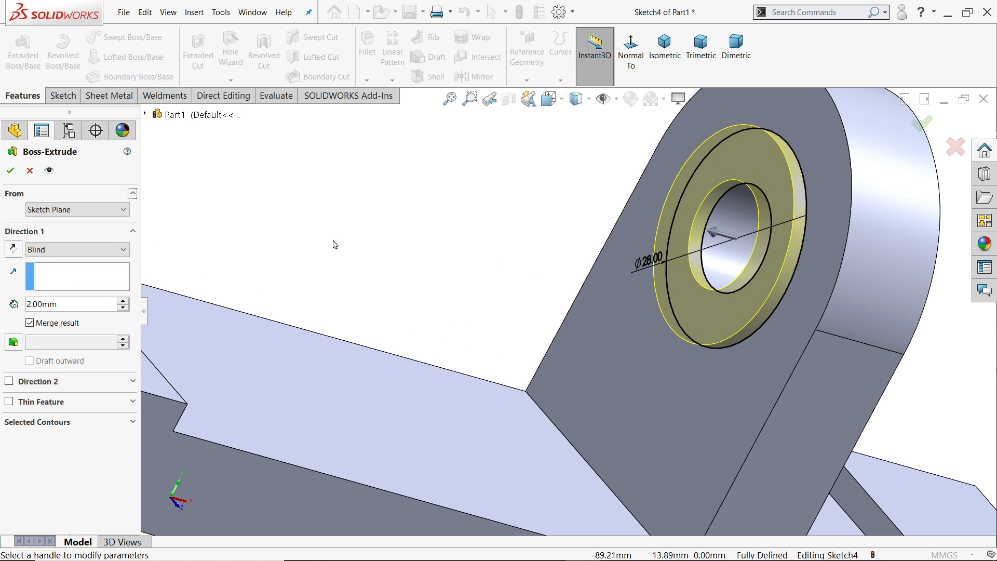
{"action": "left_click", "coordinate": [87, 254]}
{"action": "left_click", "coordinate": [81, 273]}
{"action": "left_click", "coordinate": [10, 170]}
Create a reference plane midway between the block's front and back long side faces
{"action": "middle_click_drag", "start_coordinate": [538, 343], "coordinate": [469, 298]}
{"action": "left_click", "coordinate": [492, 285]}
{"action": "scroll", "coordinate": [508, 308], "scroll_direction": "up", "scroll_amount": 3}
{"action": "scroll", "coordinate": [584, 367], "scroll_direction": "up", "scroll_amount": 1}
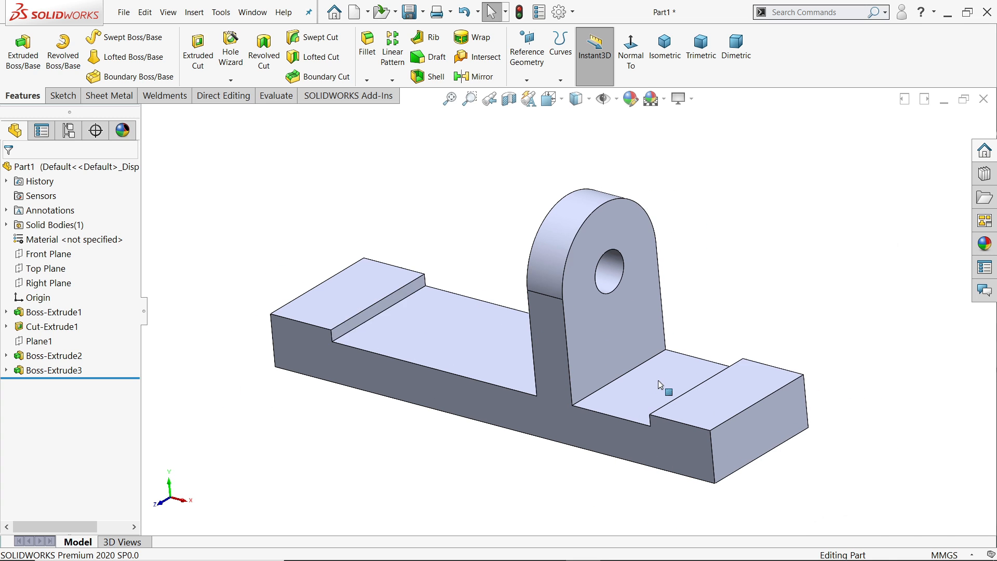
{"action": "scroll", "coordinate": [659, 383], "scroll_direction": "down", "scroll_amount": 1}
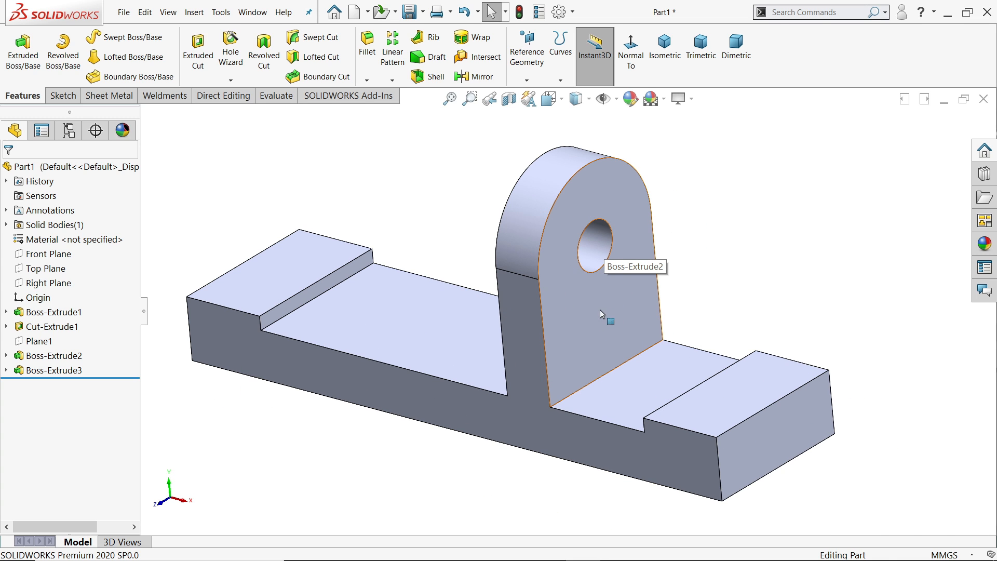
{"action": "middle_click_drag", "start_coordinate": [604, 304], "coordinate": [604, 306]}
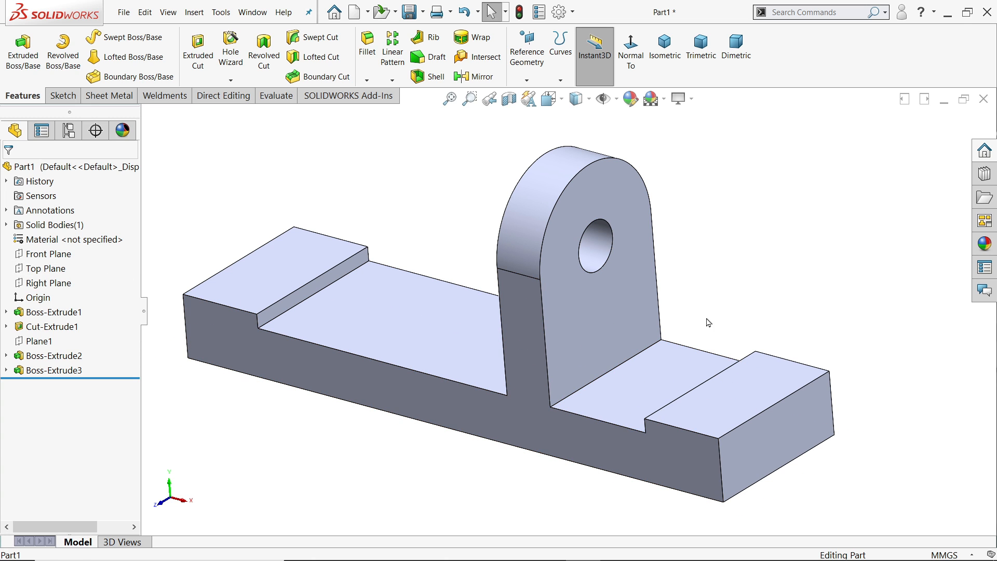
{"action": "middle_click_drag", "start_coordinate": [709, 322], "coordinate": [701, 343]}
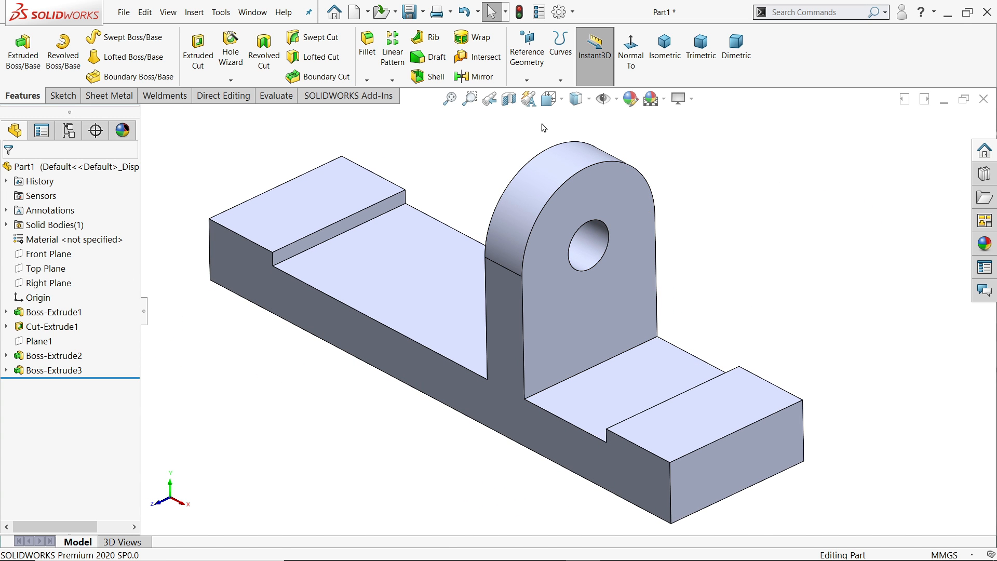
{"action": "left_click", "coordinate": [526, 81]}
{"action": "left_click", "coordinate": [537, 94]}
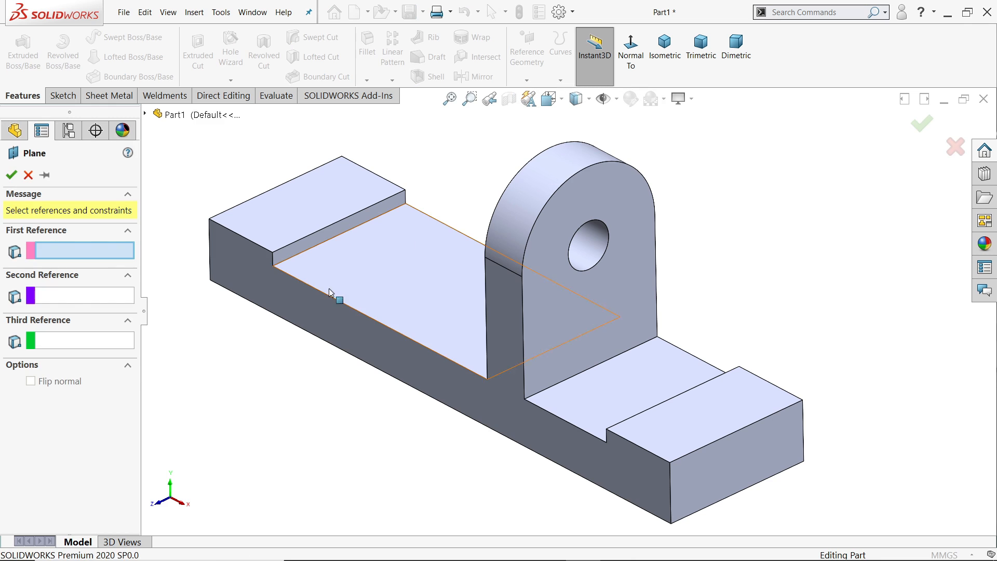
{"action": "left_click", "coordinate": [639, 466]}
{"action": "middle_click_drag", "start_coordinate": [639, 466], "coordinate": [638, 438]}
{"action": "left_click", "coordinate": [829, 444]}
{"action": "key", "text": "ctrl+7"}
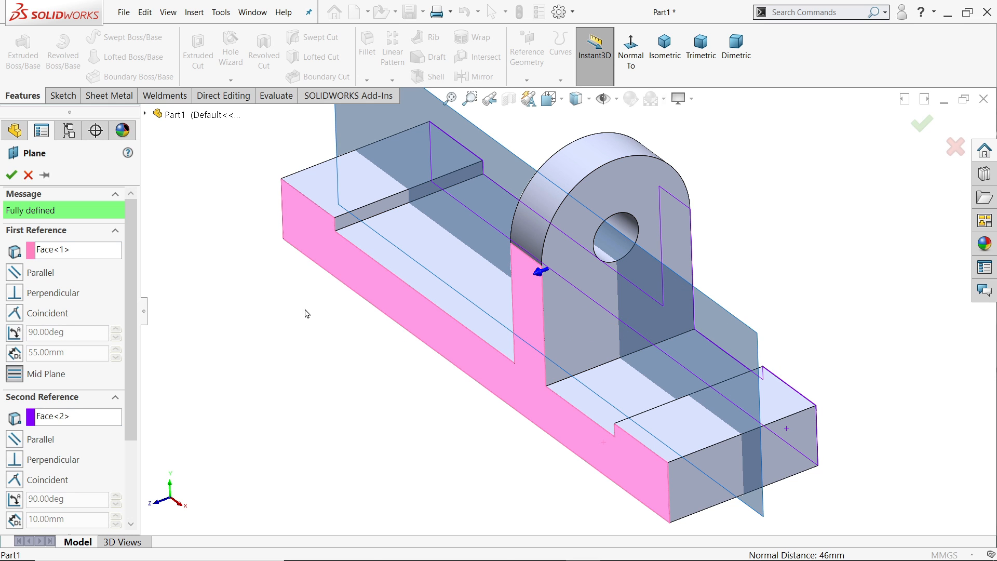
{"action": "left_click", "coordinate": [10, 176]}
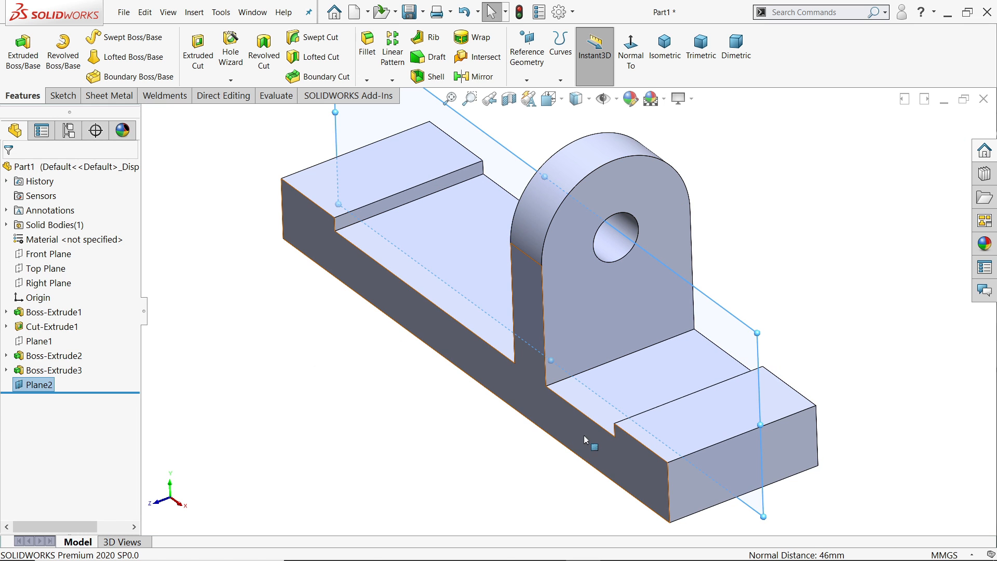
Sketch a sloped line about 38 mm long on the mid plane, from the raised end pad's inner upper corner to the lug's vertical edge
{"action": "middle_click_drag", "start_coordinate": [594, 447], "coordinate": [696, 332]}
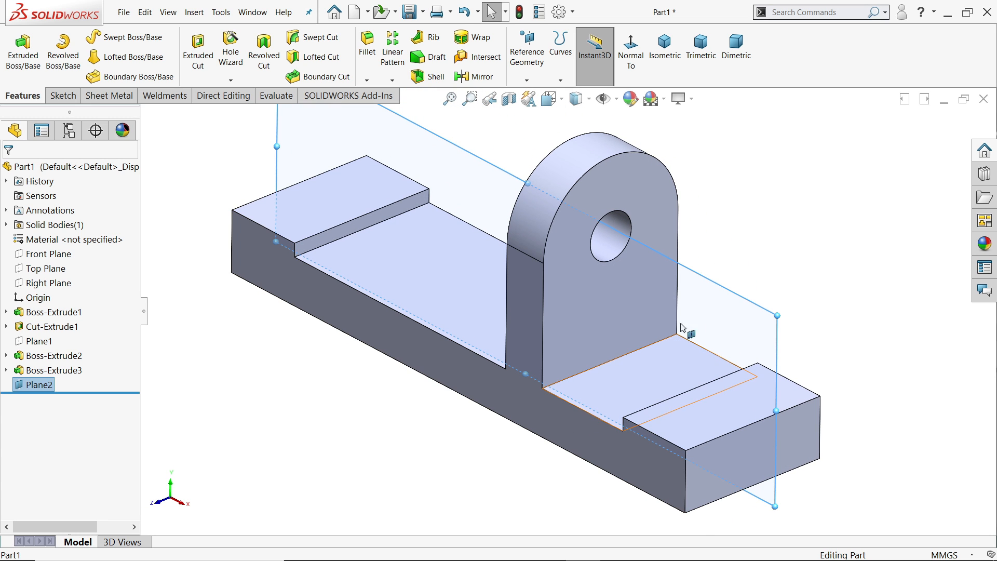
{"action": "left_click", "coordinate": [62, 96]}
{"action": "left_click", "coordinate": [17, 47]}
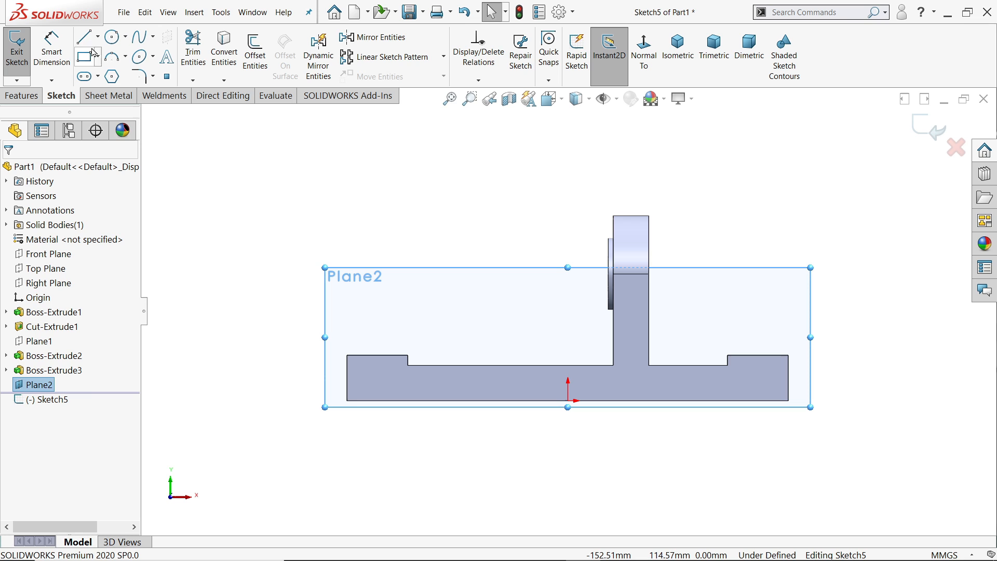
{"action": "left_click", "coordinate": [86, 40]}
{"action": "scroll", "coordinate": [794, 352], "scroll_direction": "down", "scroll_amount": 4}
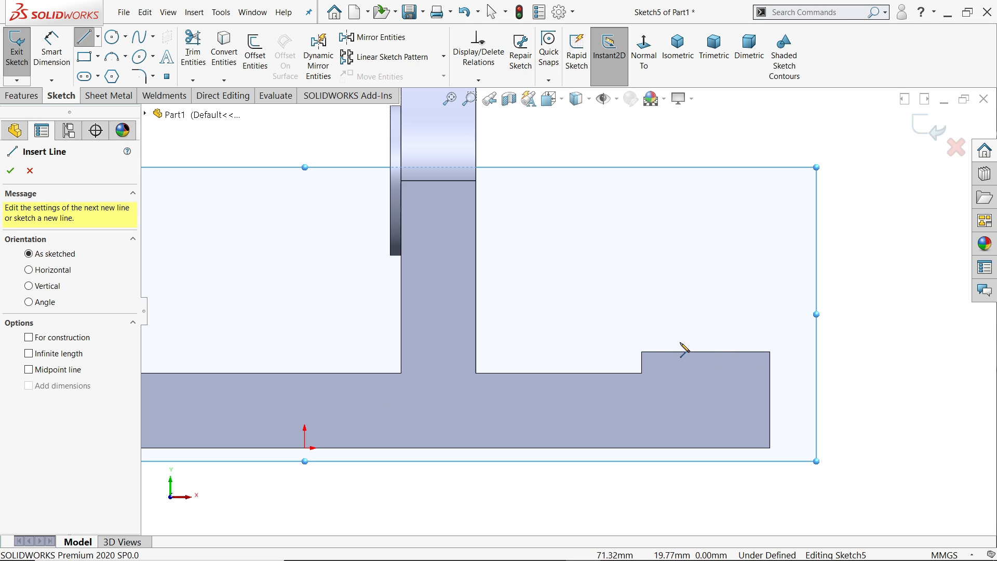
{"action": "left_click", "coordinate": [641, 352]}
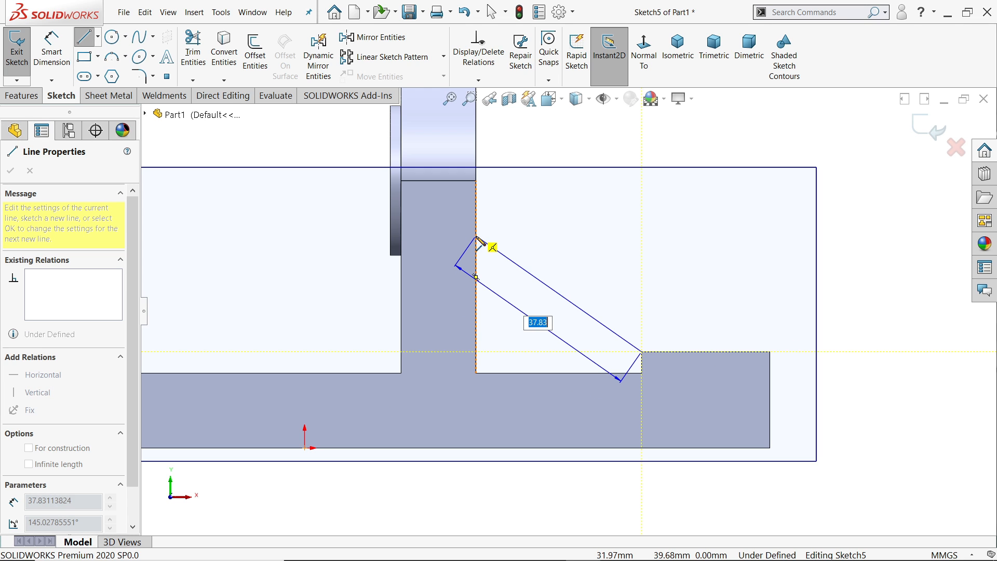
{"action": "left_click", "coordinate": [476, 235]}
{"action": "right_click", "coordinate": [523, 220]}
{"action": "left_click", "coordinate": [551, 232]}
{"action": "scroll", "coordinate": [599, 292], "scroll_direction": "up", "scroll_amount": 2}
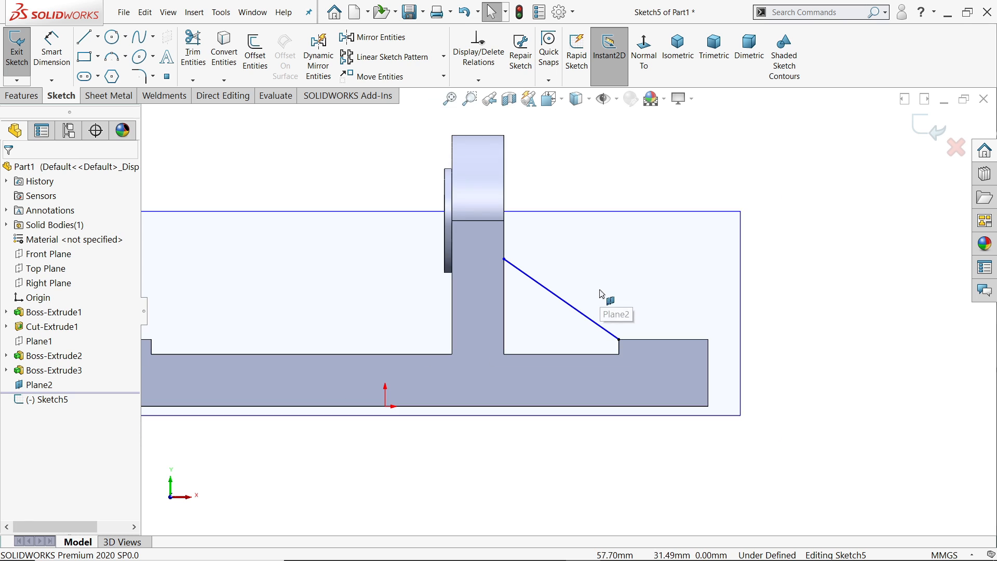
{"action": "scroll", "coordinate": [502, 219], "scroll_direction": "down", "scroll_amount": 2}
Dimension the sloped line's upper endpoint 12 mm below the edge where the lug's rounded top begins
{"action": "left_click", "coordinate": [52, 52]}
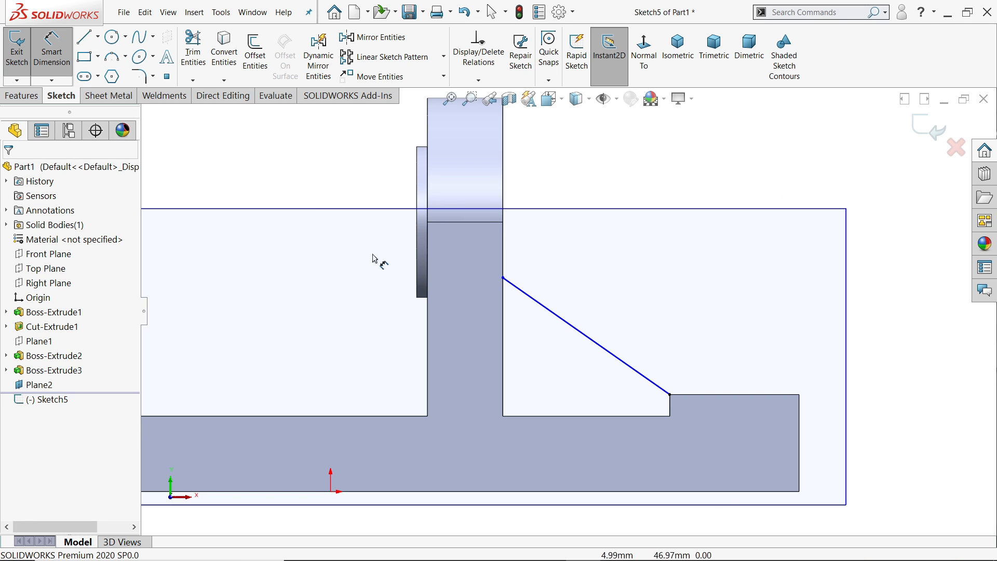
{"action": "left_click", "coordinate": [502, 278]}
{"action": "left_click", "coordinate": [499, 223]}
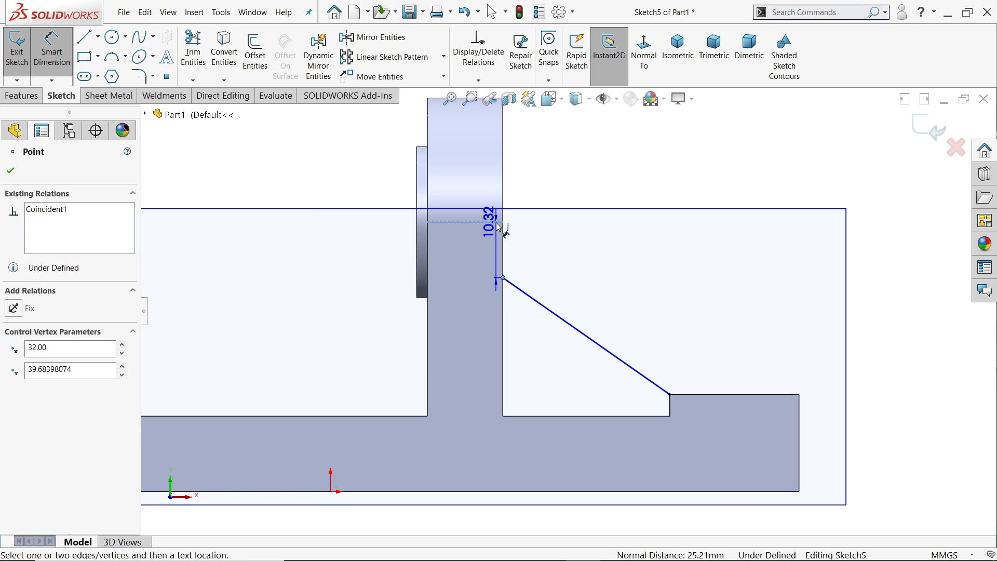
{"action": "left_click", "coordinate": [575, 251]}
{"action": "type", "text": "12"}
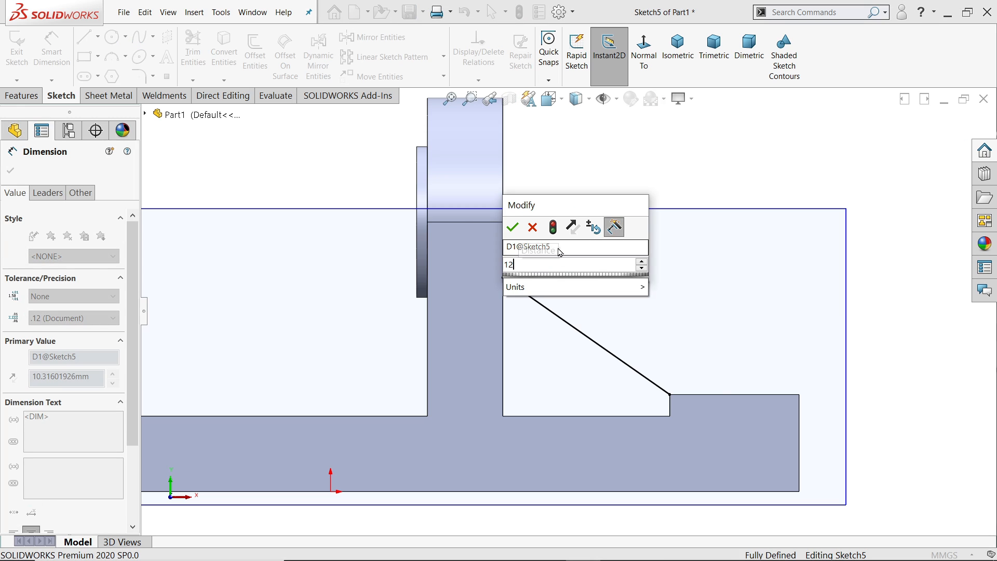
{"action": "left_click", "coordinate": [512, 227]}
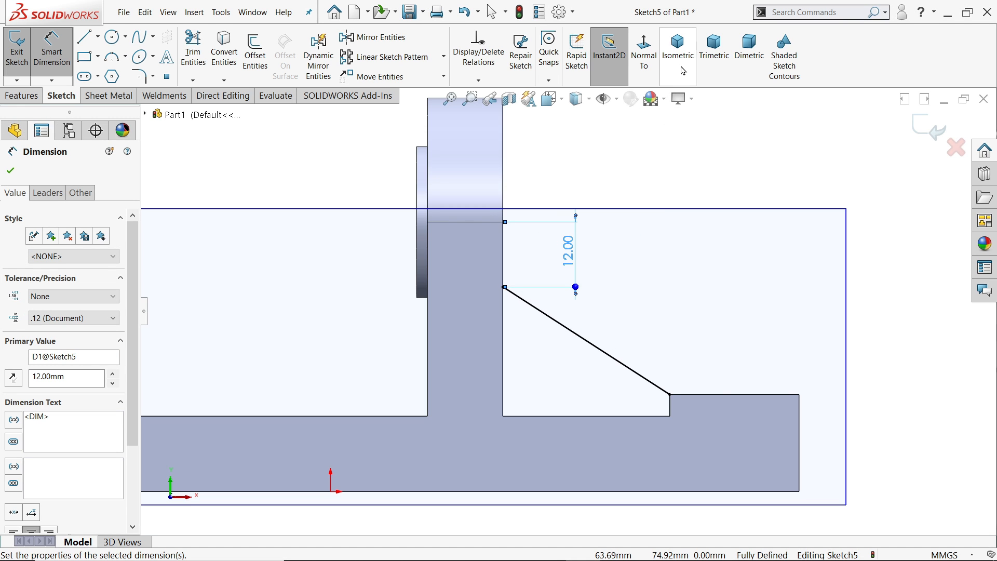
Close the sketch and create a 10 mm thick rib from the sloped line, thickened on both sides, with the material side flipped toward the base
{"action": "left_click", "coordinate": [678, 47]}
{"action": "scroll", "coordinate": [662, 395], "scroll_direction": "down", "scroll_amount": 2}
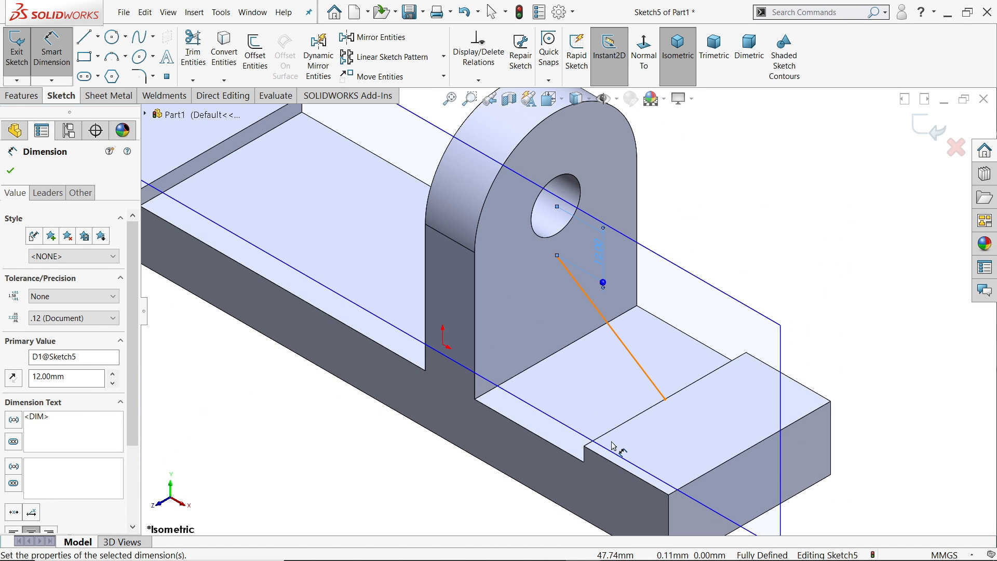
{"action": "left_click", "coordinate": [27, 99]}
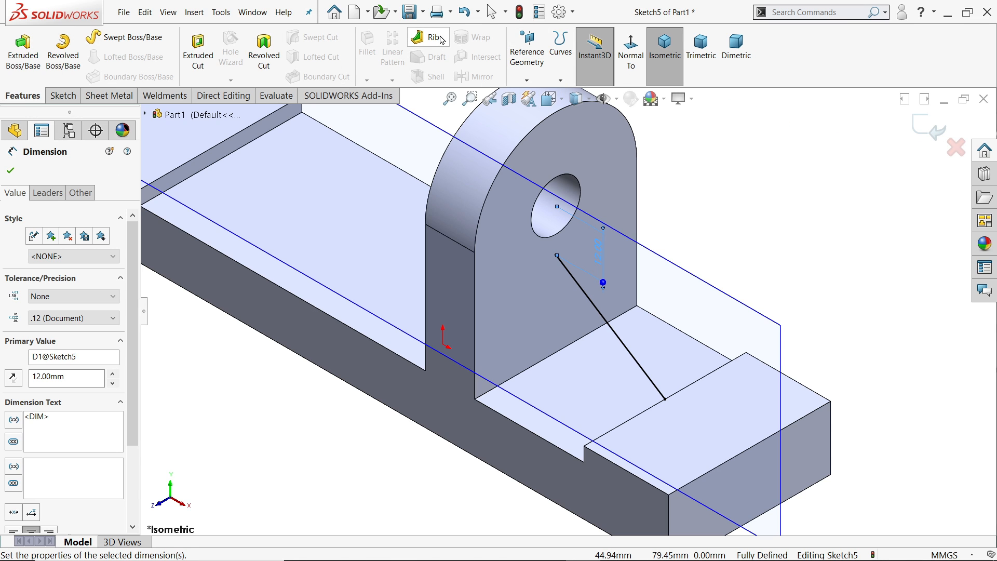
{"action": "left_click", "coordinate": [919, 134]}
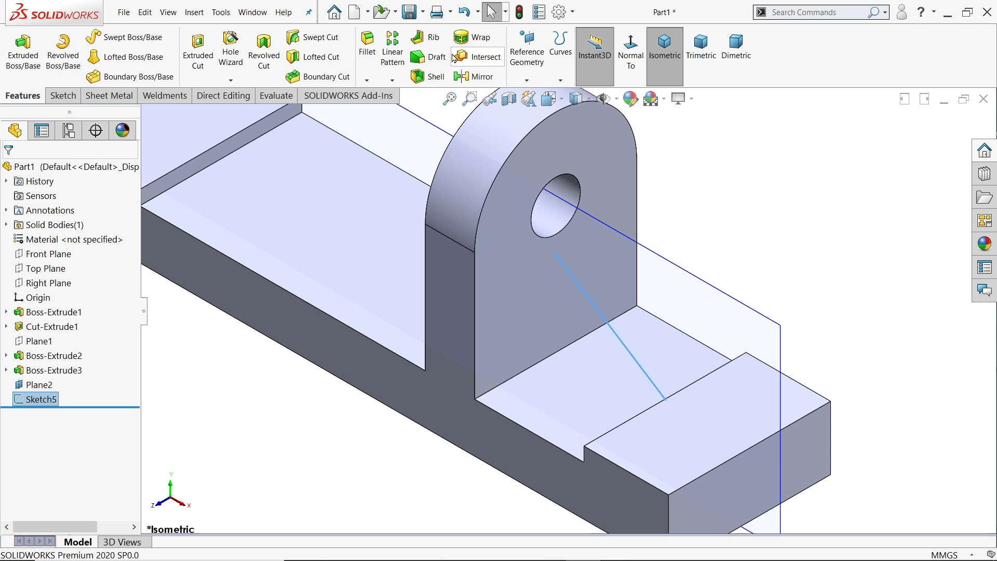
{"action": "left_click", "coordinate": [429, 44]}
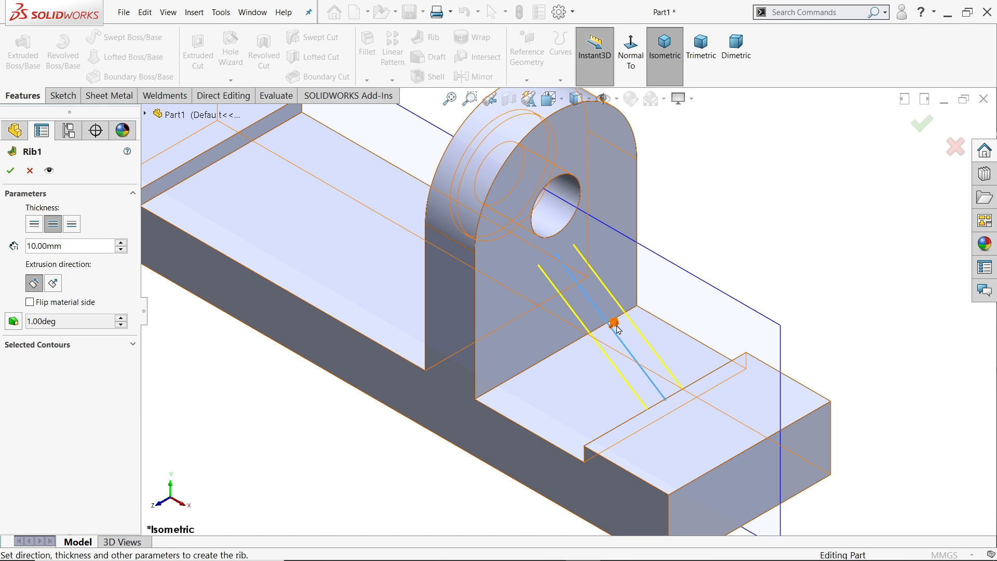
{"action": "middle_click_drag", "start_coordinate": [445, 449], "coordinate": [418, 436]}
{"action": "scroll", "coordinate": [626, 291], "scroll_direction": "down", "scroll_amount": 5}
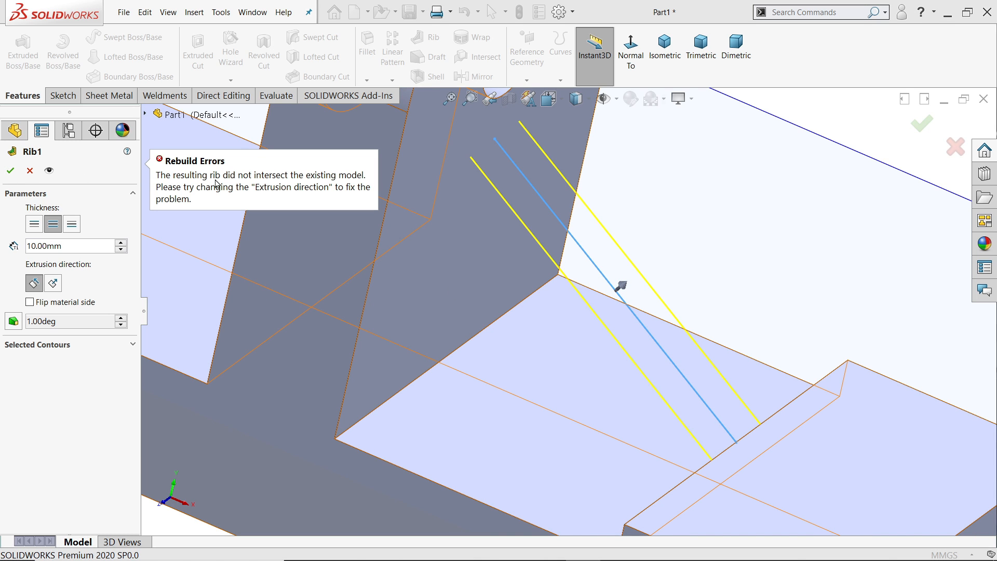
{"action": "left_click", "coordinate": [52, 225]}
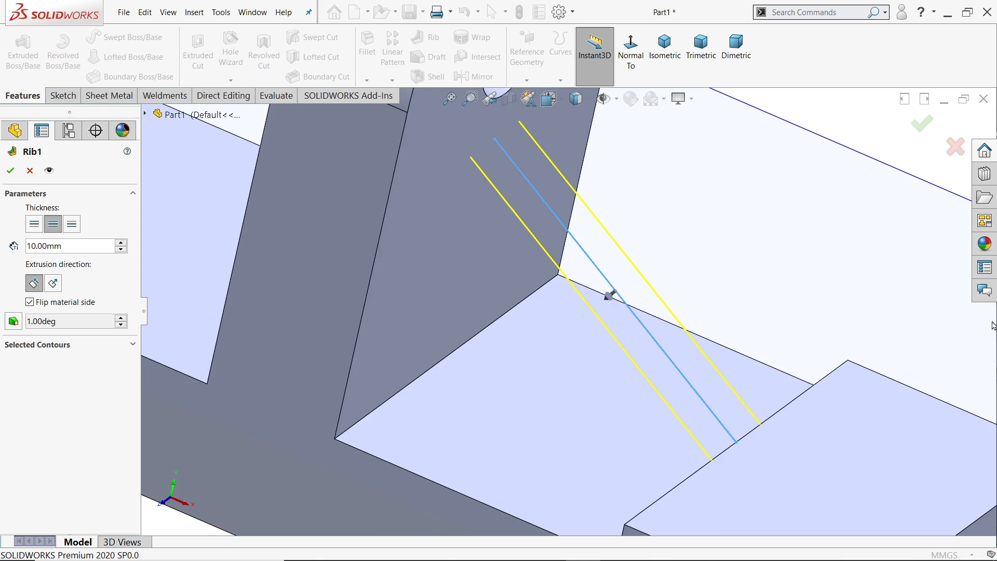
{"action": "scroll", "coordinate": [675, 306], "scroll_direction": "up", "scroll_amount": 3}
{"action": "scroll", "coordinate": [619, 313], "scroll_direction": "down", "scroll_amount": 2}
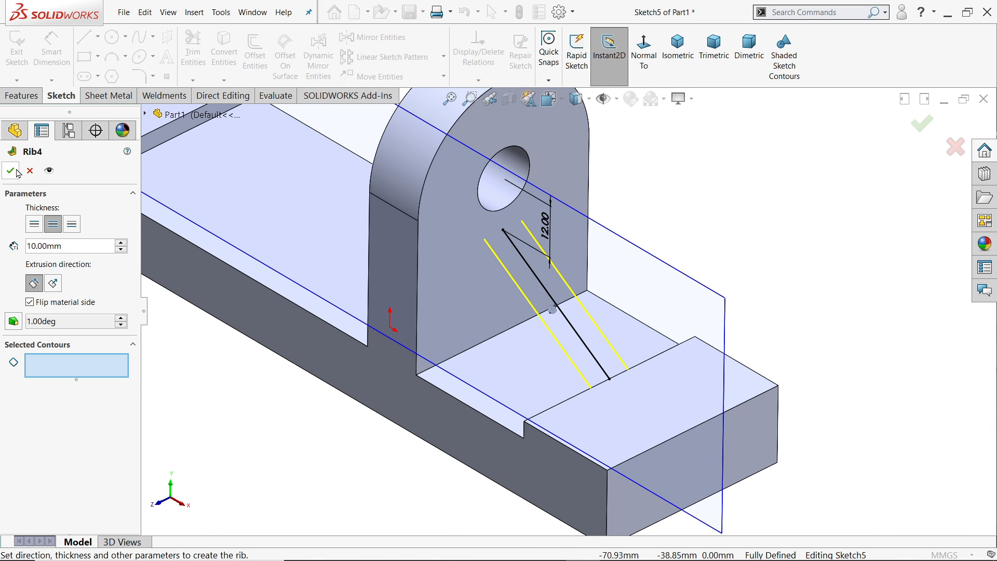
{"action": "left_click", "coordinate": [11, 170]}
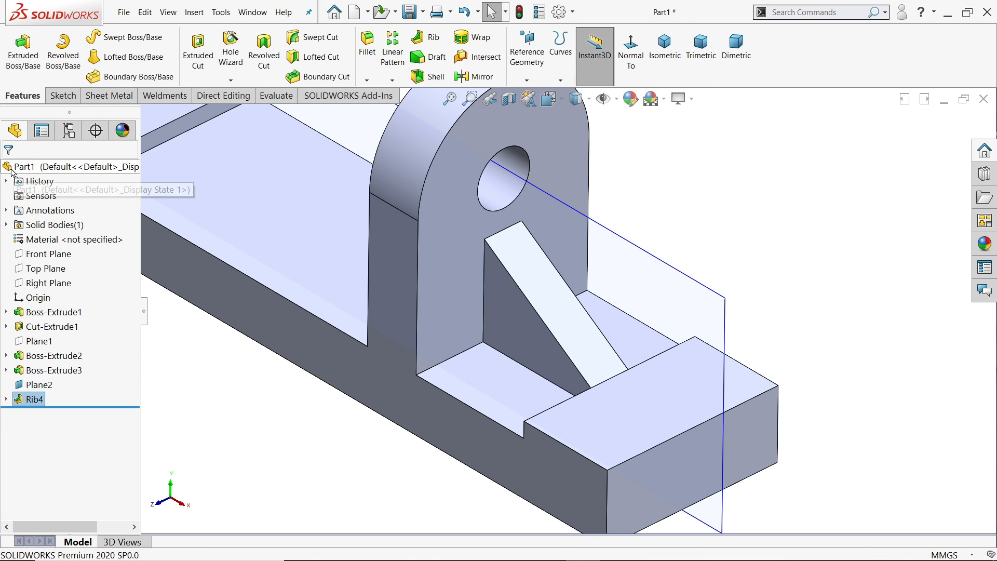
Hide the mid plane that runs through the rib
{"action": "mouse_move", "coordinate": [445, 340]}
{"action": "middle_mouse_down"}
{"action": "mouse_move", "coordinate": [500, 296]}
{"action": "mouse_move", "coordinate": [445, 327]}
{"action": "middle_mouse_up"}
{"action": "left_click", "coordinate": [725, 265]}
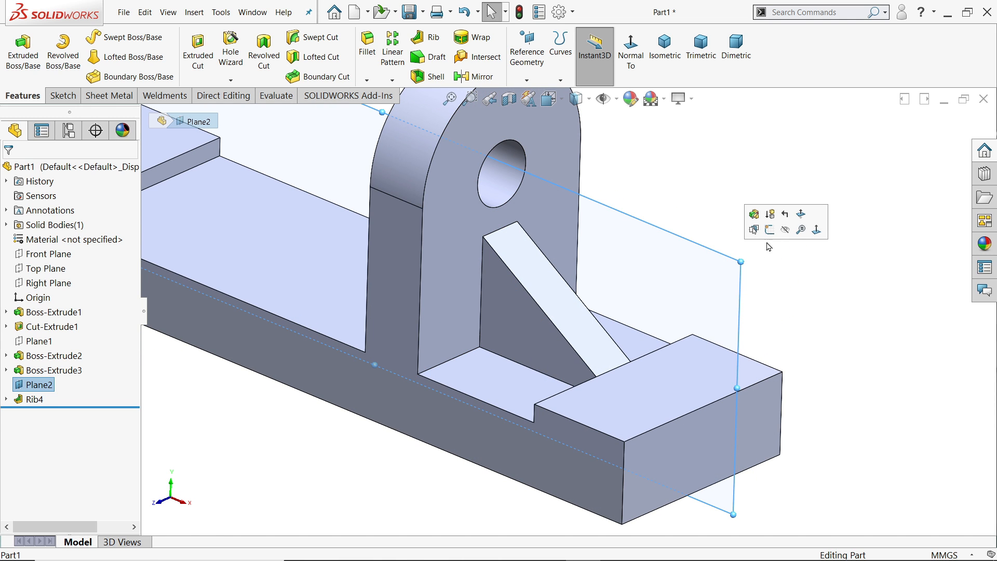
{"action": "left_click", "coordinate": [788, 230]}
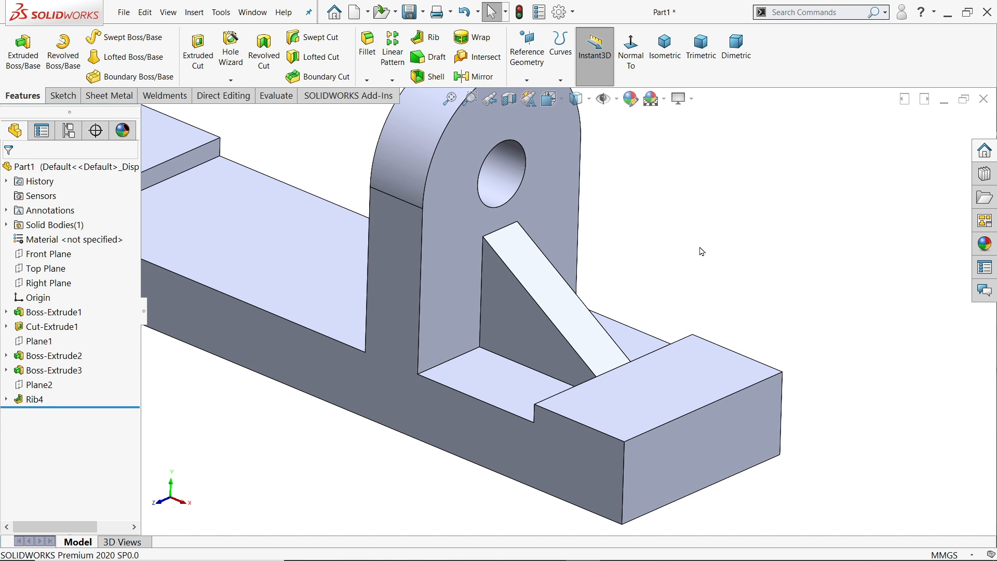
{"action": "scroll", "coordinate": [701, 251], "scroll_direction": "up", "scroll_amount": 5}
{"action": "middle_click_drag", "start_coordinate": [599, 292], "coordinate": [567, 312]}
{"action": "scroll", "coordinate": [524, 282], "scroll_direction": "down", "scroll_amount": 3}
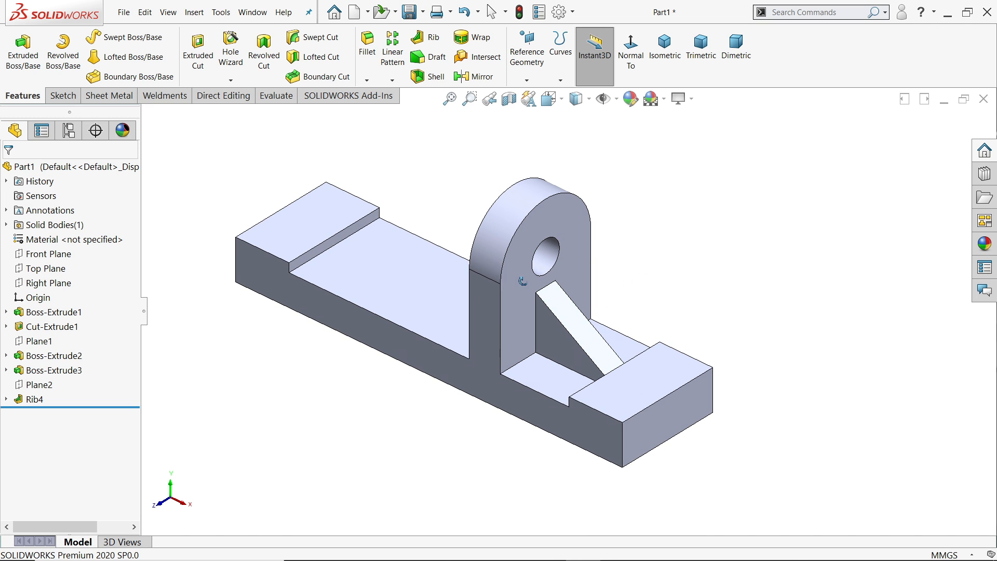
{"action": "middle_click_drag", "start_coordinate": [522, 281], "coordinate": [517, 282]}
{"action": "scroll", "coordinate": [494, 283], "scroll_direction": "up", "scroll_amount": 1}
{"action": "scroll", "coordinate": [501, 273], "scroll_direction": "down", "scroll_amount": 1}
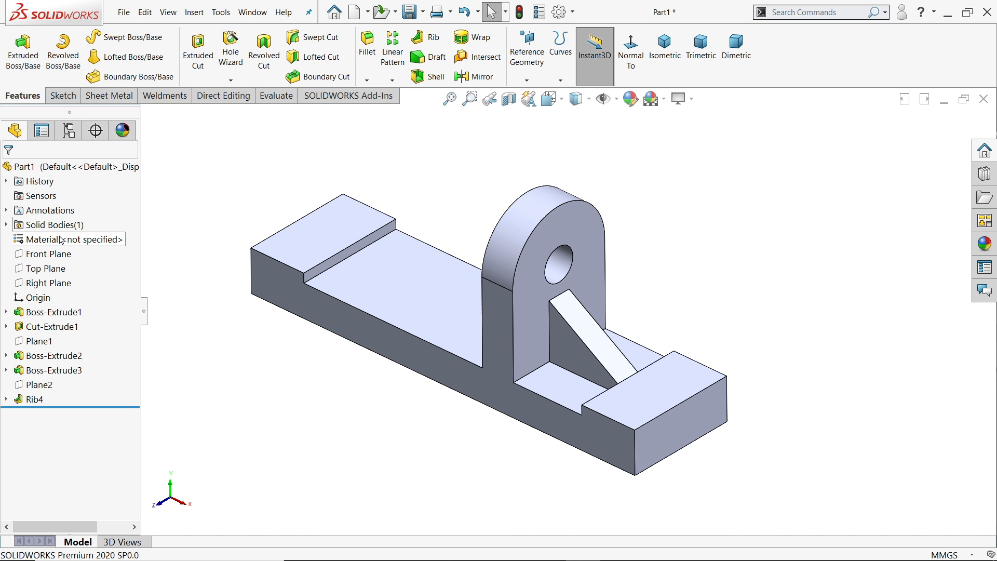
Mirror the lug, its rib and its round boss about the Right Plane
{"action": "left_click", "coordinate": [48, 282]}
{"action": "middle_click_drag", "start_coordinate": [410, 358], "coordinate": [357, 397]}
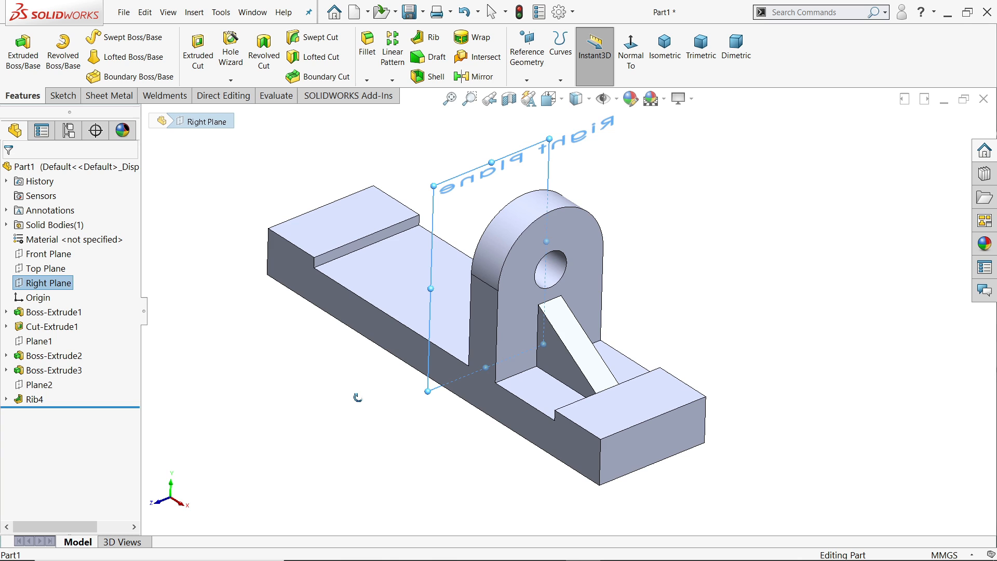
{"action": "left_click", "coordinate": [474, 76]}
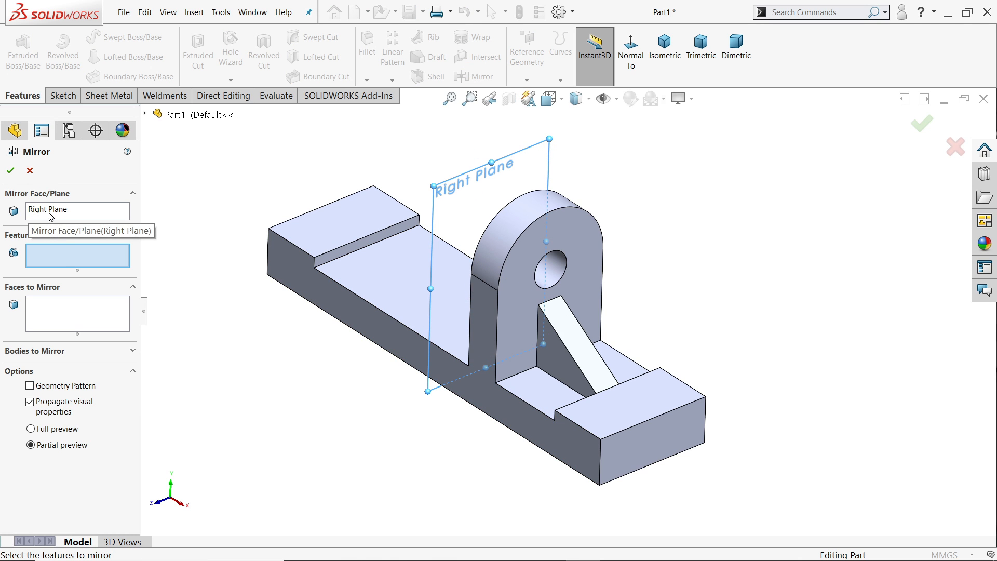
{"action": "scroll", "coordinate": [598, 345], "scroll_direction": "down", "scroll_amount": 3}
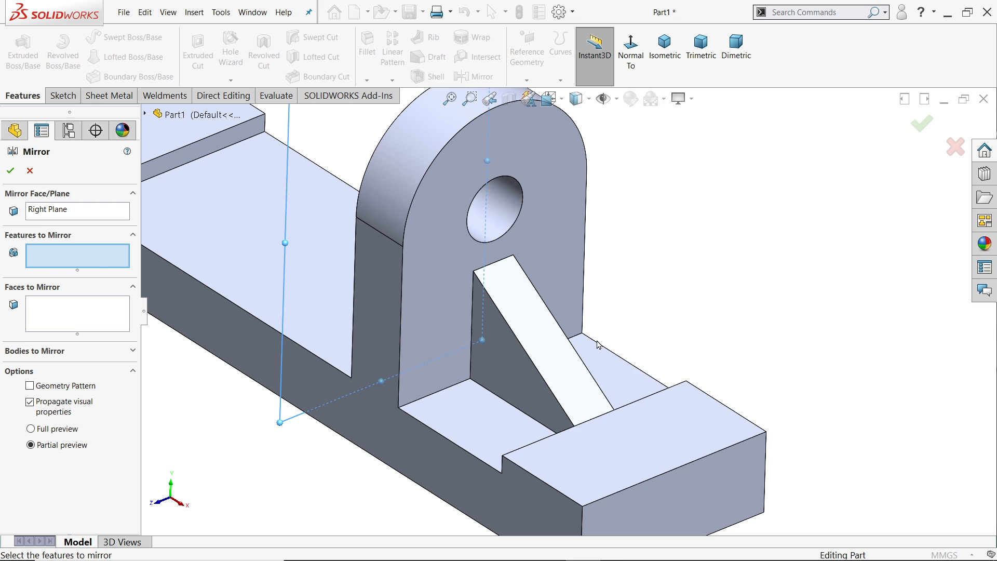
{"action": "left_click", "coordinate": [445, 285]}
{"action": "left_click", "coordinate": [545, 347]}
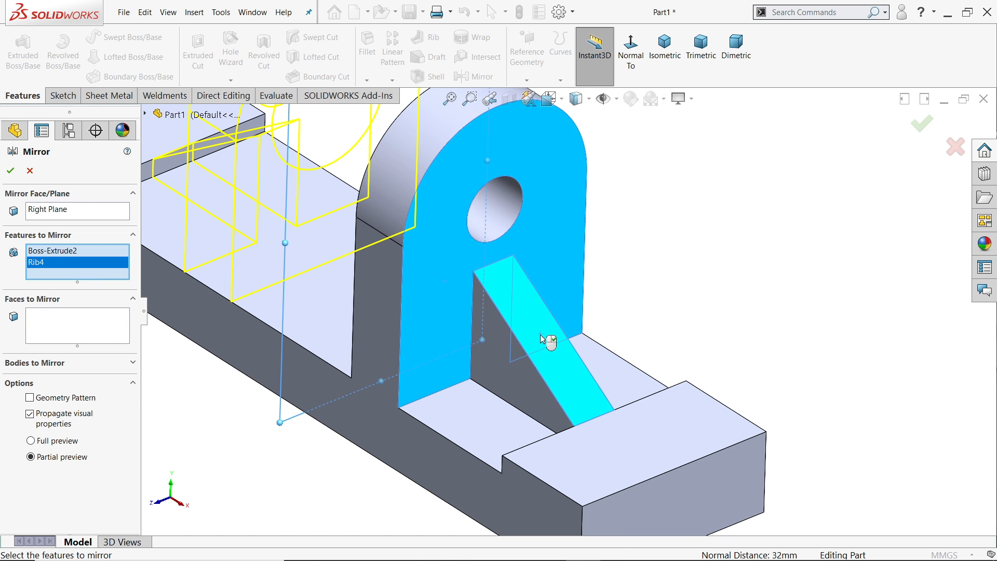
{"action": "scroll", "coordinate": [534, 336], "scroll_direction": "up", "scroll_amount": 3}
{"action": "middle_click_drag", "start_coordinate": [535, 336], "coordinate": [447, 284]}
{"action": "scroll", "coordinate": [472, 263], "scroll_direction": "down", "scroll_amount": 3}
{"action": "left_click", "coordinate": [478, 289]}
{"action": "scroll", "coordinate": [526, 312], "scroll_direction": "up", "scroll_amount": 3}
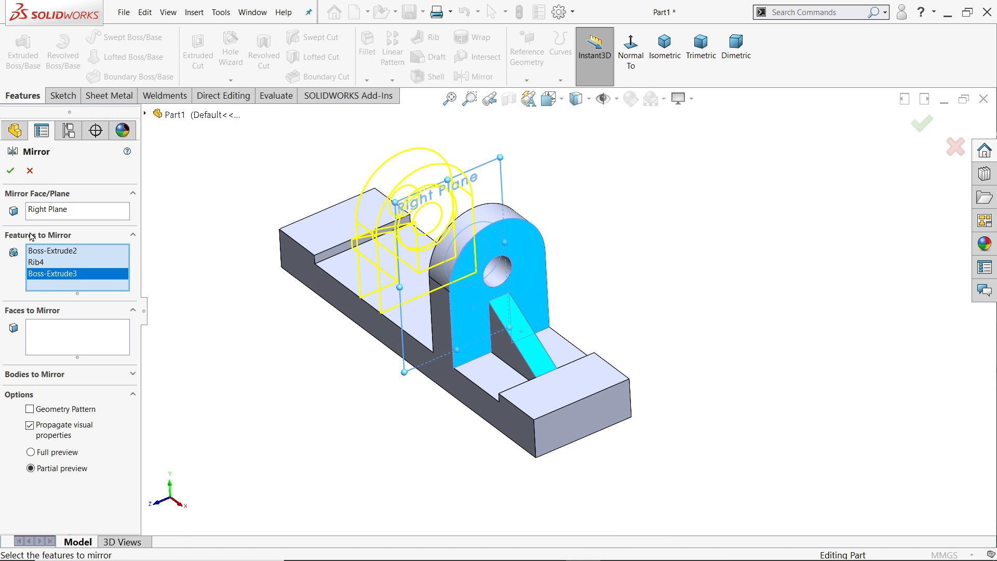
{"action": "left_click", "coordinate": [10, 170]}
Consult the reference drawing, then start a 2 mm fillet on the circular edge where the mirrored lug's boss meets its inner face
{"action": "mouse_move", "coordinate": [363, 288]}
{"action": "middle_mouse_down"}
{"action": "mouse_move", "coordinate": [467, 289]}
{"action": "mouse_move", "coordinate": [457, 322]}
{"action": "mouse_move", "coordinate": [501, 329]}
{"action": "mouse_move", "coordinate": [386, 307]}
{"action": "mouse_move", "coordinate": [459, 280]}
{"action": "middle_mouse_up"}
{"action": "key", "text": "alt+Tab"}
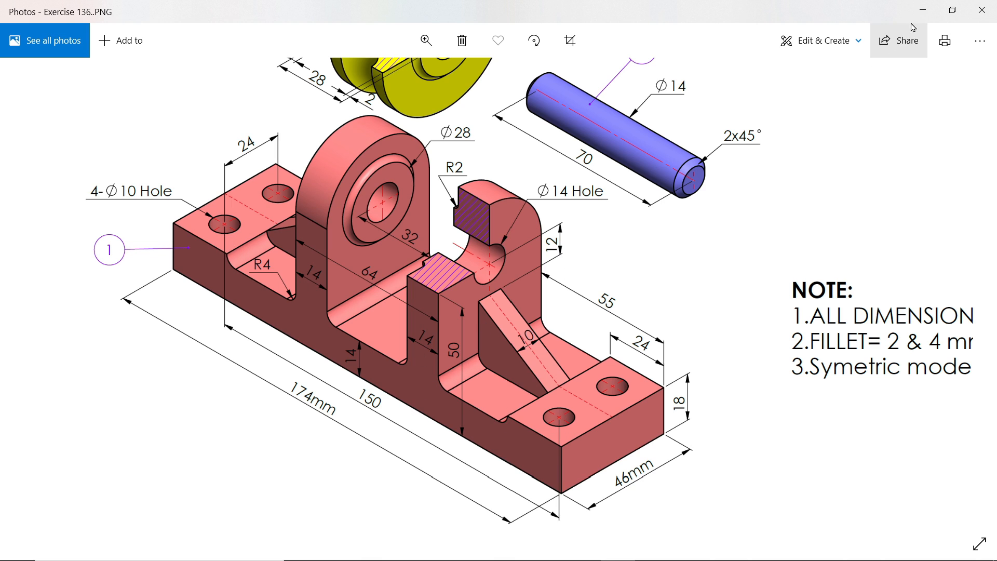
{"action": "left_click", "coordinate": [922, 10]}
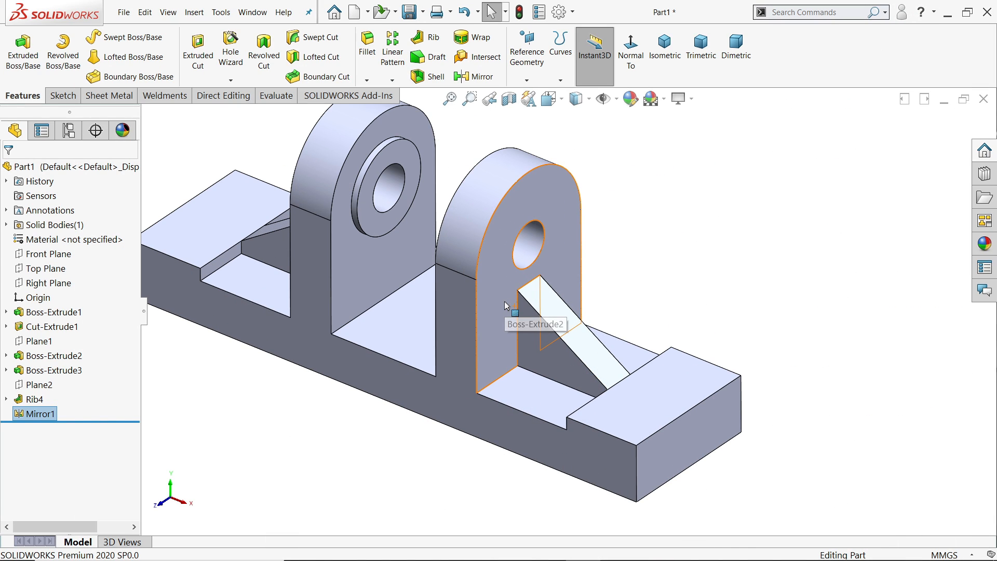
{"action": "scroll", "coordinate": [508, 311], "scroll_direction": "down", "scroll_amount": 3}
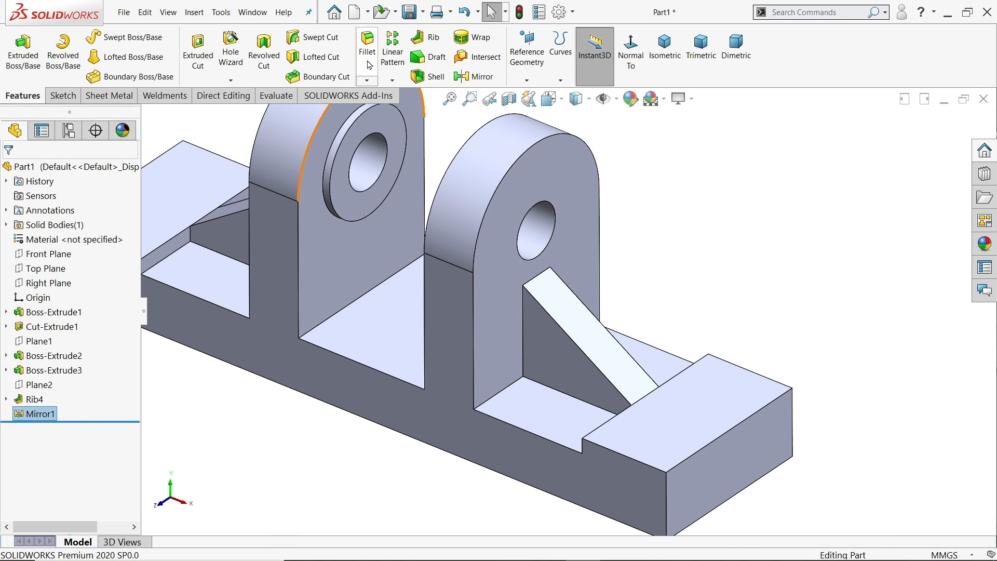
{"action": "left_click", "coordinate": [333, 181]}
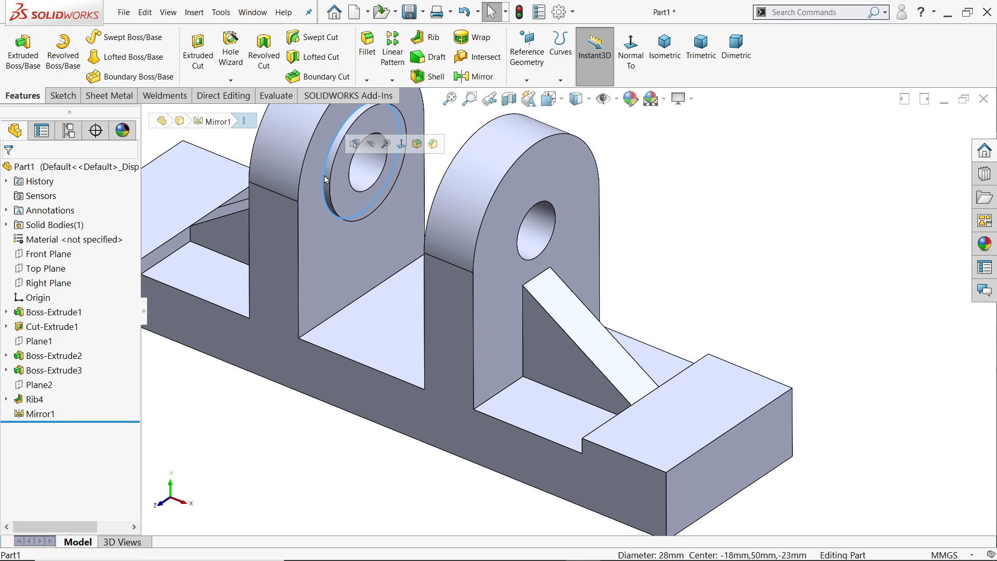
{"action": "left_click", "coordinate": [417, 145]}
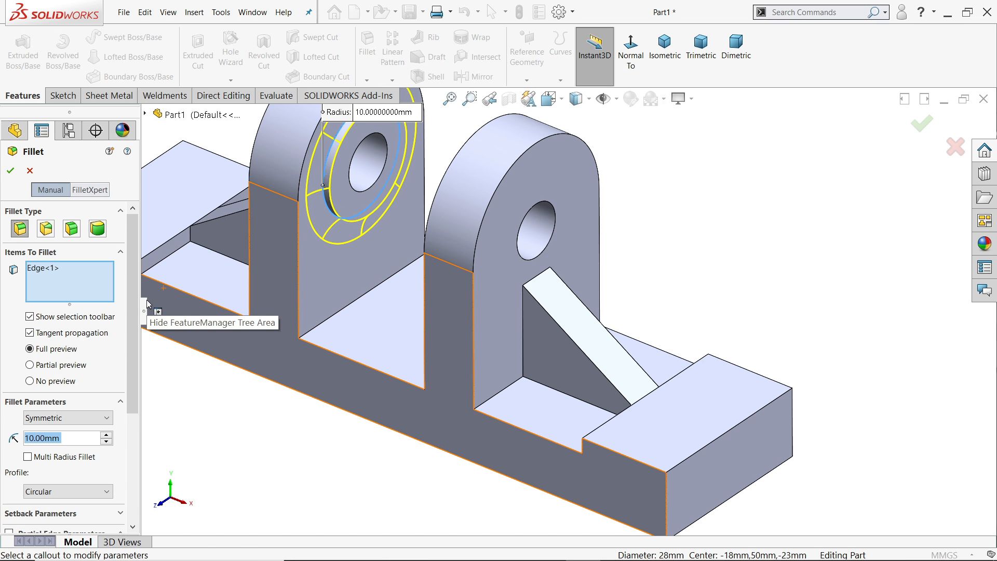
{"action": "type", "text": "2"}
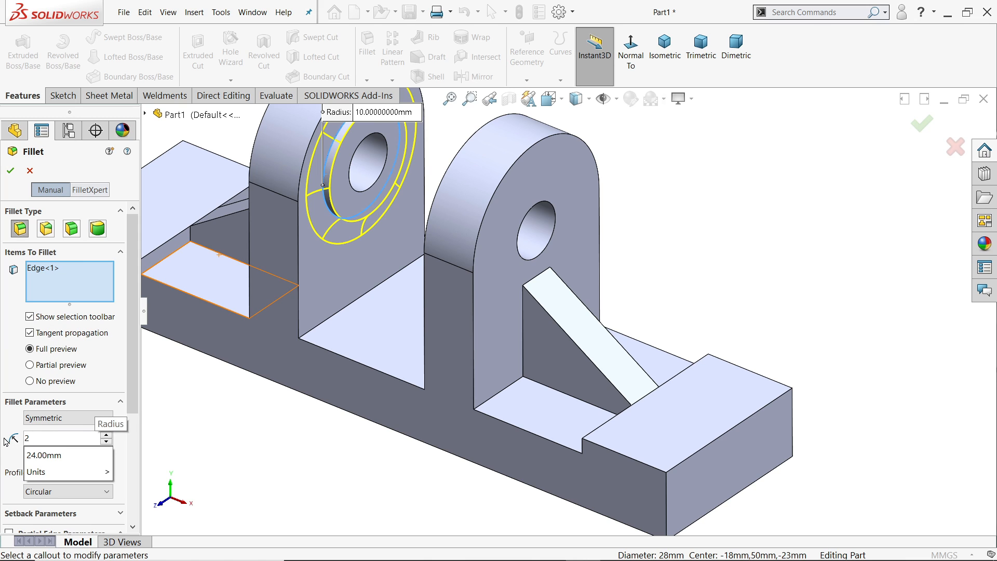
{"action": "key", "text": "Return"}
{"action": "left_click_drag", "start_coordinate": [131, 381], "coordinate": [131, 446]}
{"action": "middle_click_drag", "start_coordinate": [429, 397], "coordinate": [514, 265]}
{"action": "left_click", "coordinate": [514, 263]}
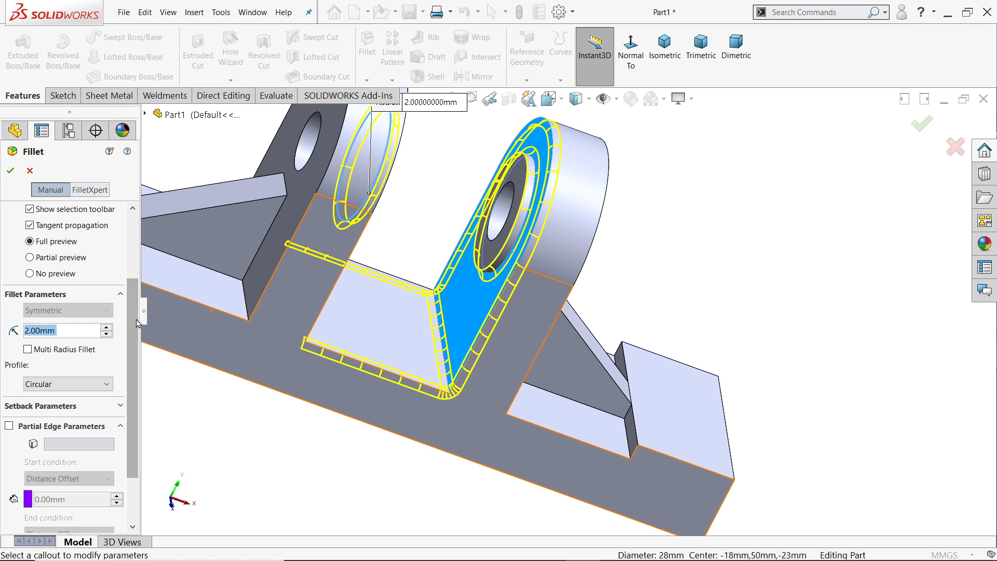
{"action": "scroll", "coordinate": [130, 261], "scroll_direction": "up", "scroll_amount": 5}
{"action": "right_click", "coordinate": [74, 274]}
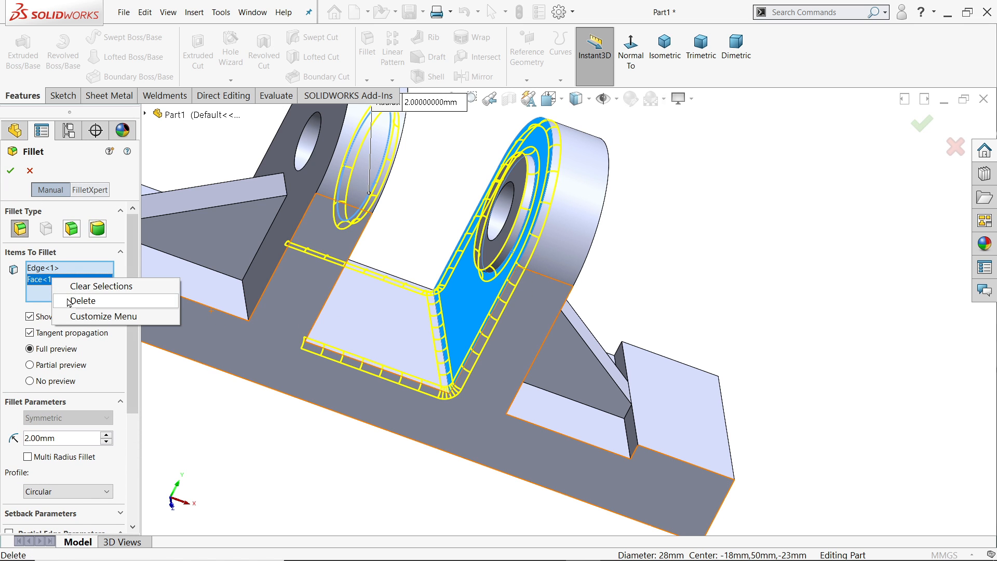
{"action": "left_click", "coordinate": [77, 301]}
Add the matching base edge of the original lug's boss to the 2 mm fillet and finish it
{"action": "scroll", "coordinate": [577, 264], "scroll_direction": "down", "scroll_amount": 3}
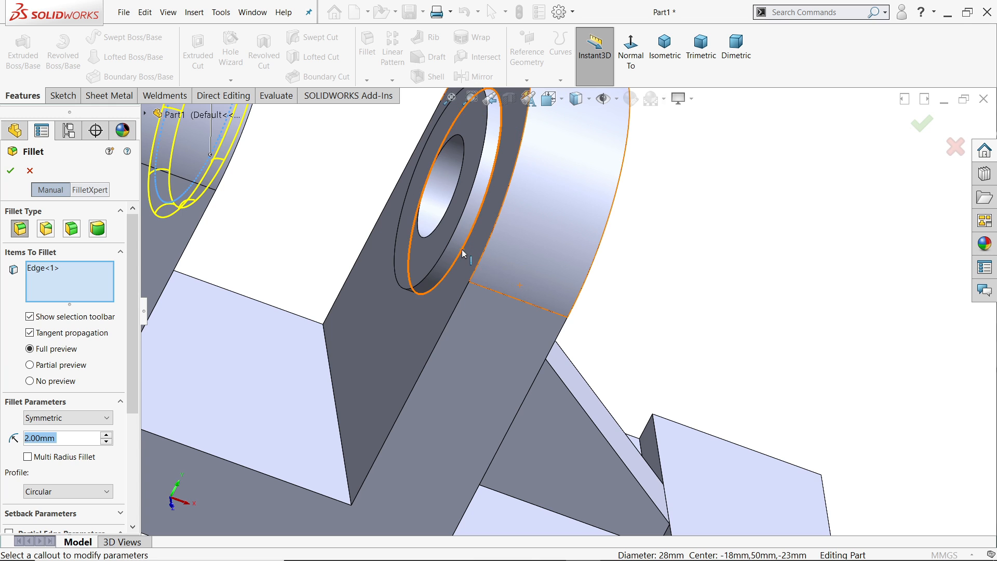
{"action": "left_click", "coordinate": [435, 282]}
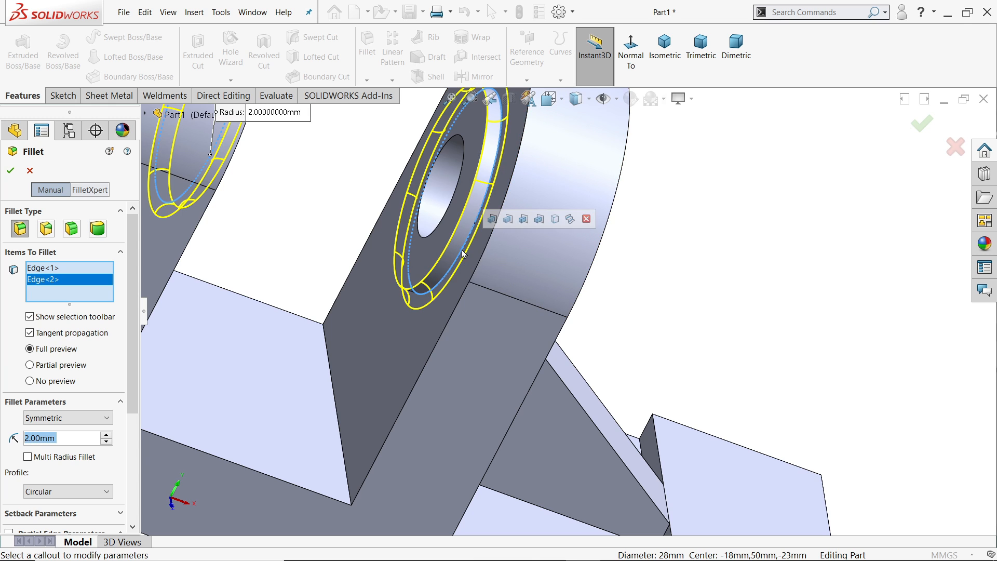
{"action": "left_click", "coordinate": [11, 171]}
Start a 4 mm fillet on the edge where the mirrored lug's inner face meets the base
{"action": "scroll", "coordinate": [485, 320], "scroll_direction": "up", "scroll_amount": 5}
{"action": "middle_click_drag", "start_coordinate": [485, 321], "coordinate": [360, 345]}
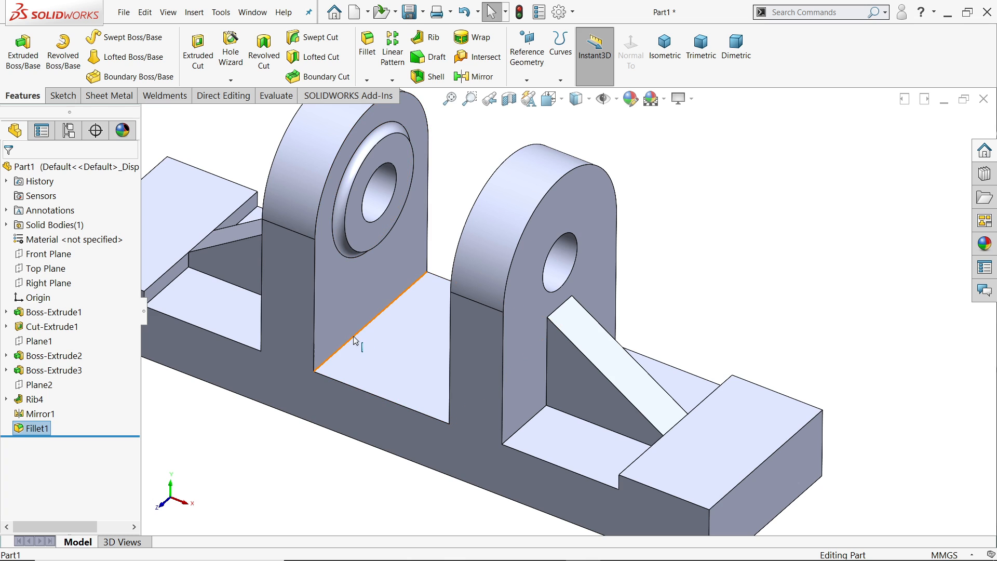
{"action": "left_click", "coordinate": [355, 340]}
{"action": "left_click", "coordinate": [441, 306]}
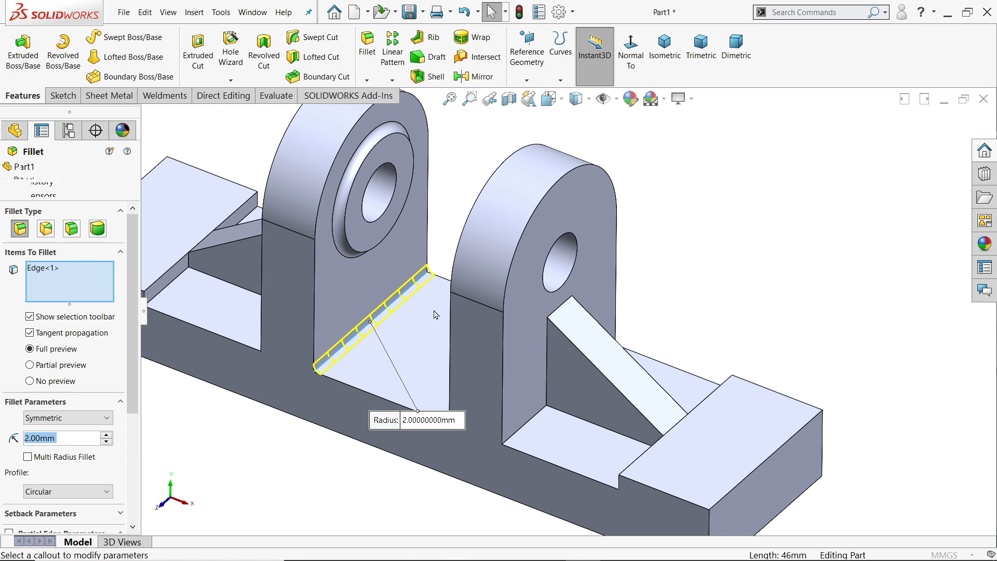
{"action": "type", "text": "1"}
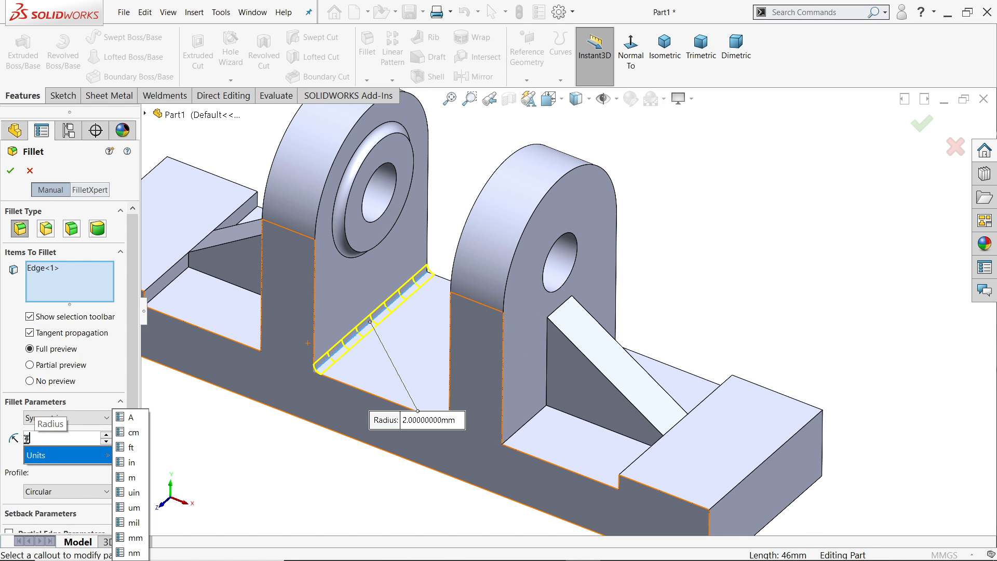
{"action": "key", "text": "Return"}
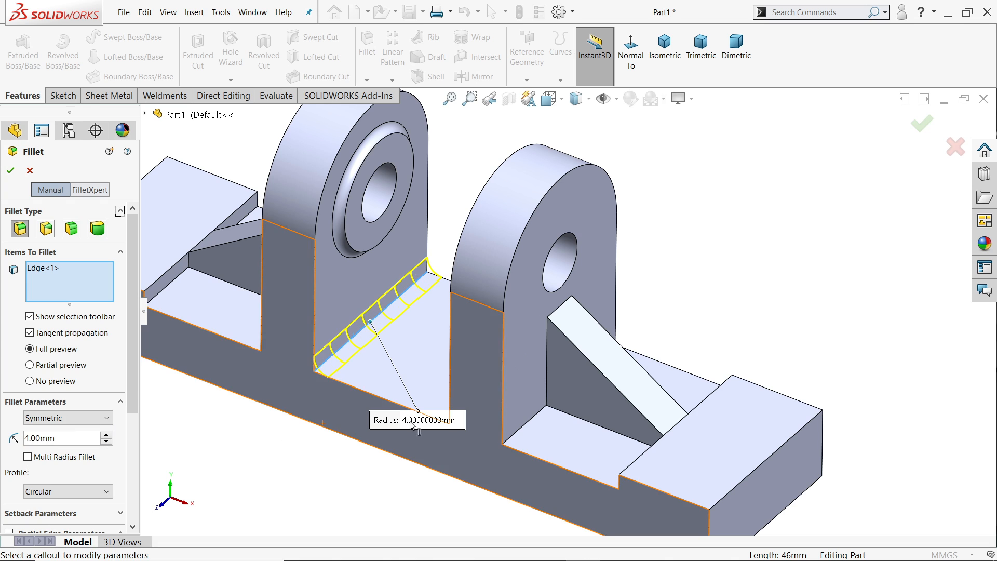
Add the remaining lug-to-base edges to the fillet: the original lug's inner edge and the outer edges on both sides of each rib
{"action": "left_click", "coordinate": [530, 427]}
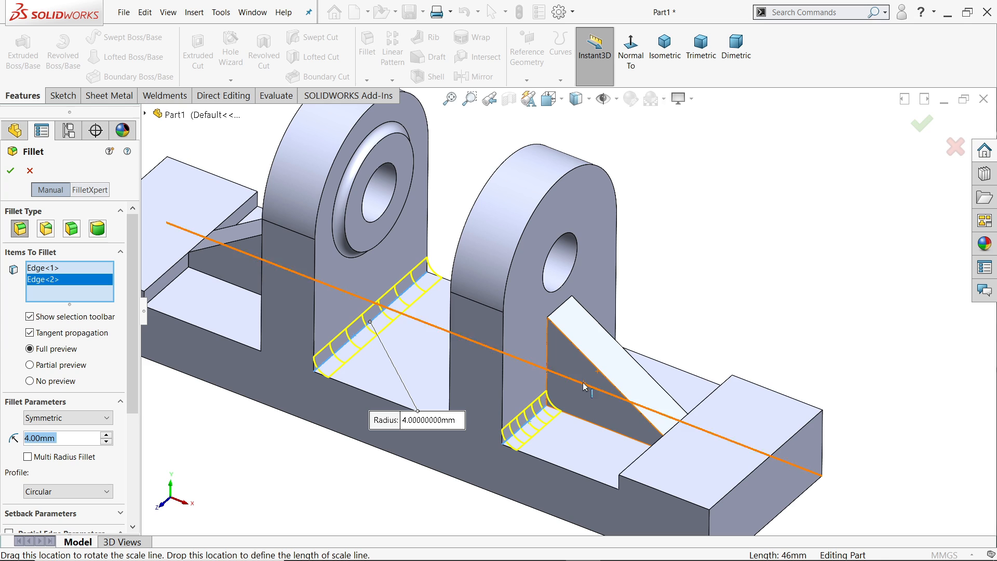
{"action": "left_click", "coordinate": [605, 360]}
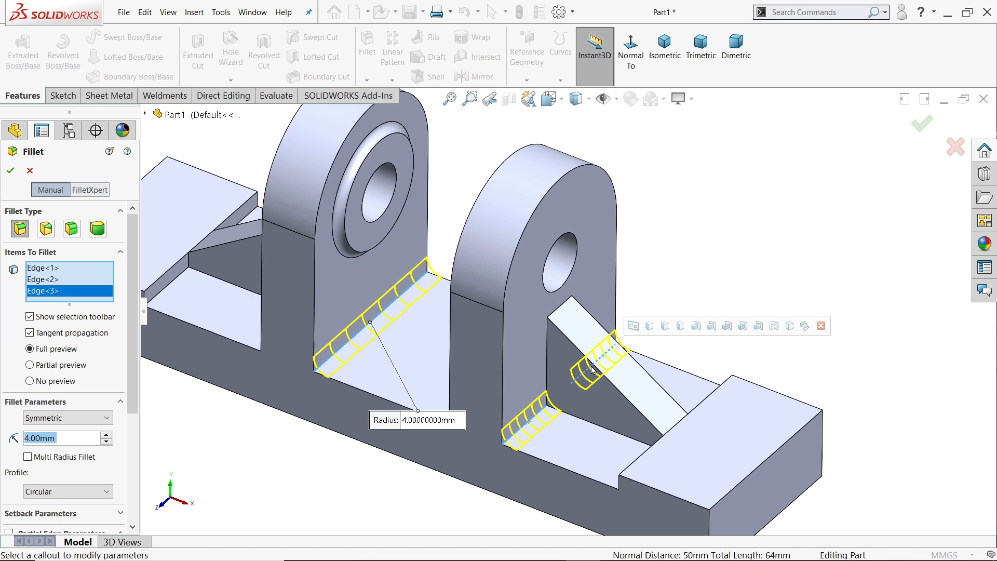
{"action": "left_click", "coordinate": [477, 404]}
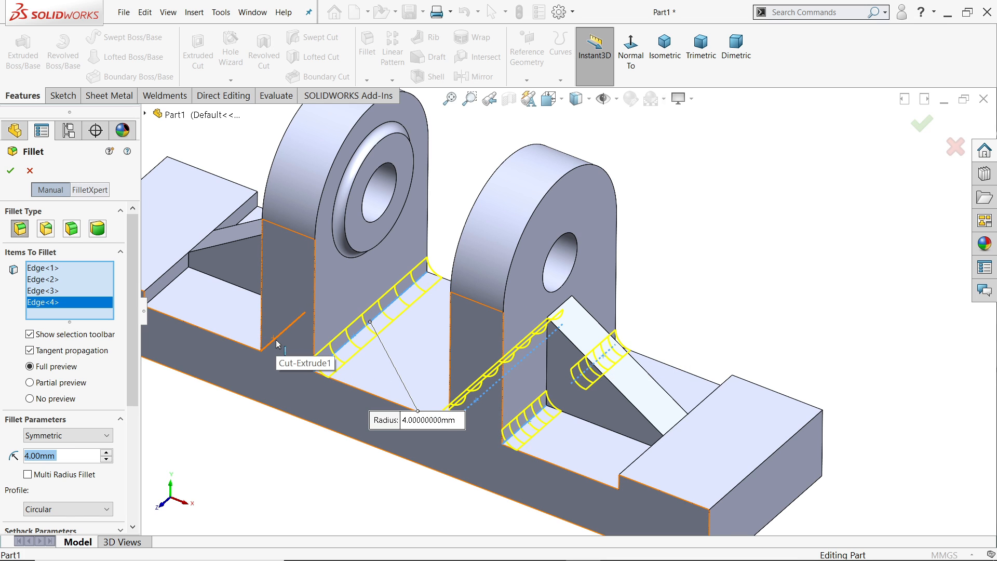
{"action": "left_click", "coordinate": [275, 349]}
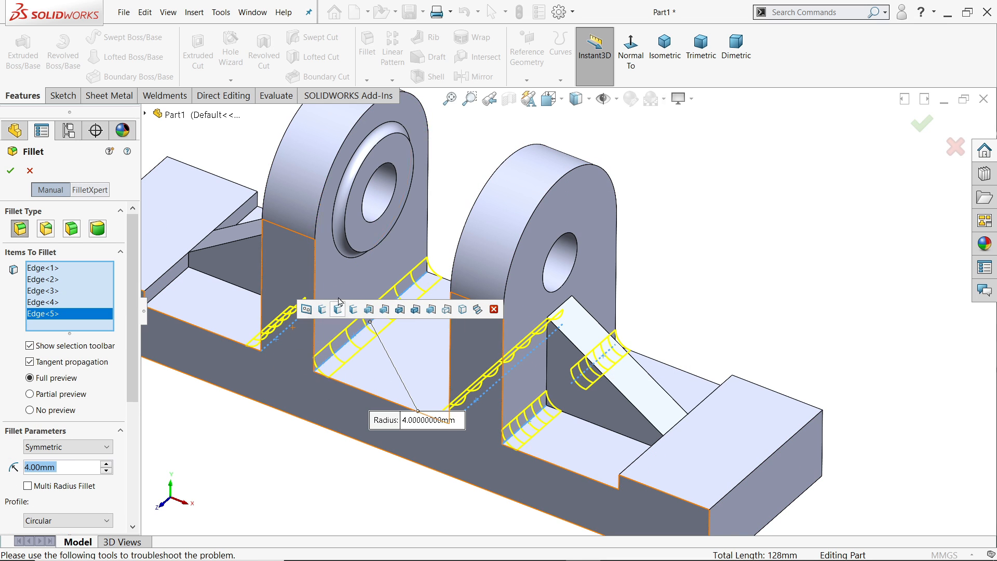
{"action": "left_click", "coordinate": [364, 263]}
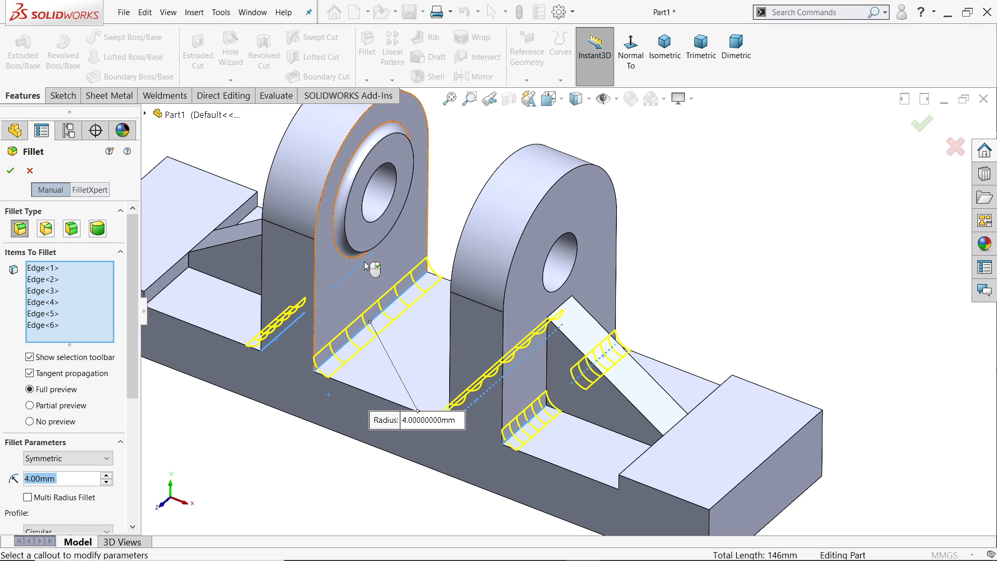
Add the step edges of both raised end pads on both sides of the ribs, and finish the fillet
{"action": "left_click", "coordinate": [171, 285]}
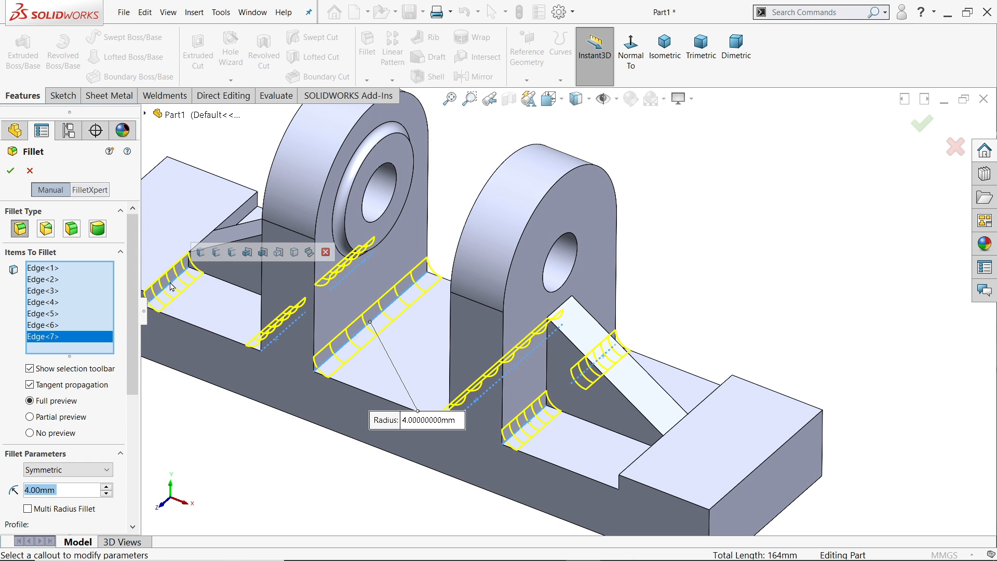
{"action": "left_click", "coordinate": [248, 219]}
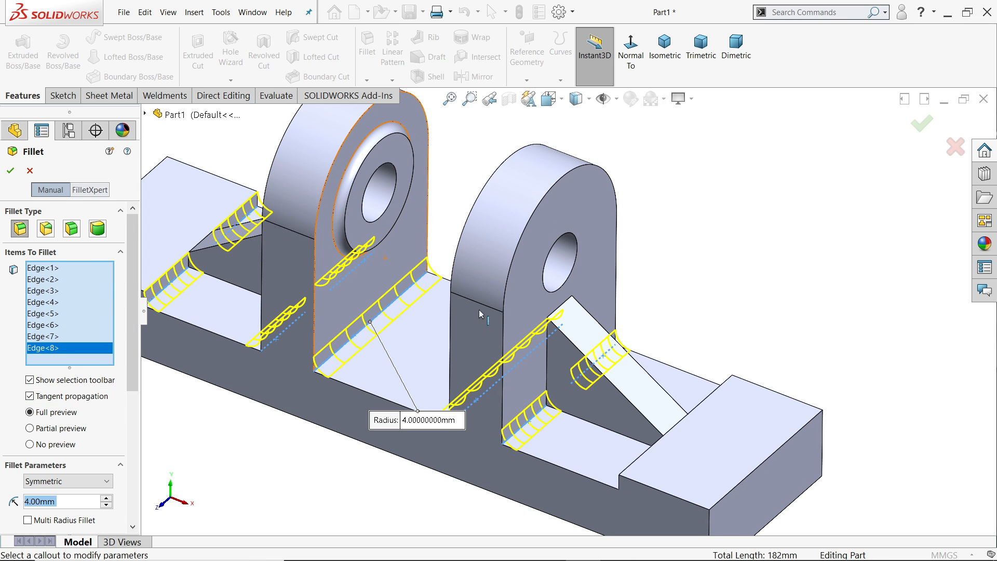
{"action": "left_click", "coordinate": [649, 471]}
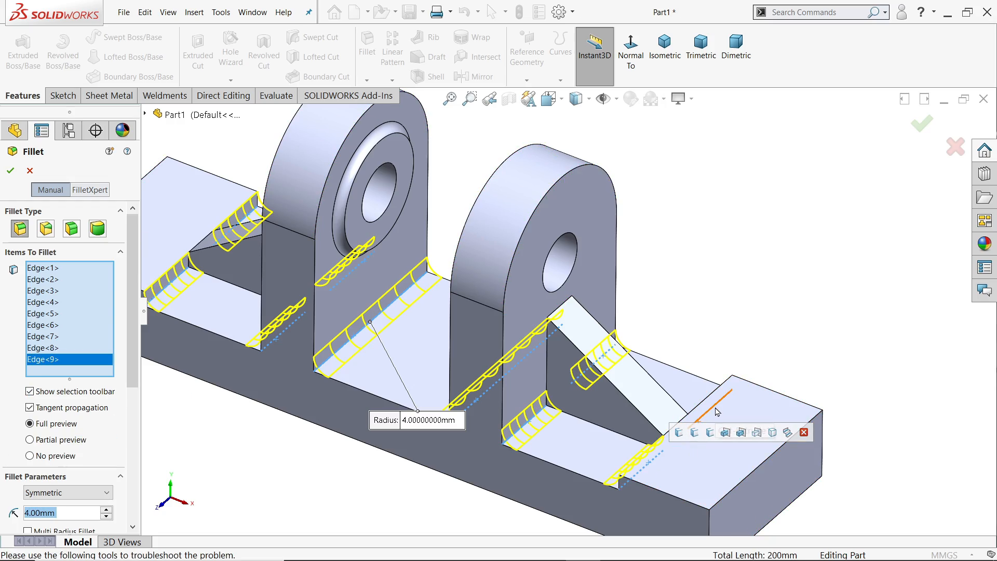
{"action": "left_click", "coordinate": [717, 411]}
{"action": "middle_click_drag", "start_coordinate": [717, 412], "coordinate": [756, 338]}
{"action": "left_click", "coordinate": [12, 173]}
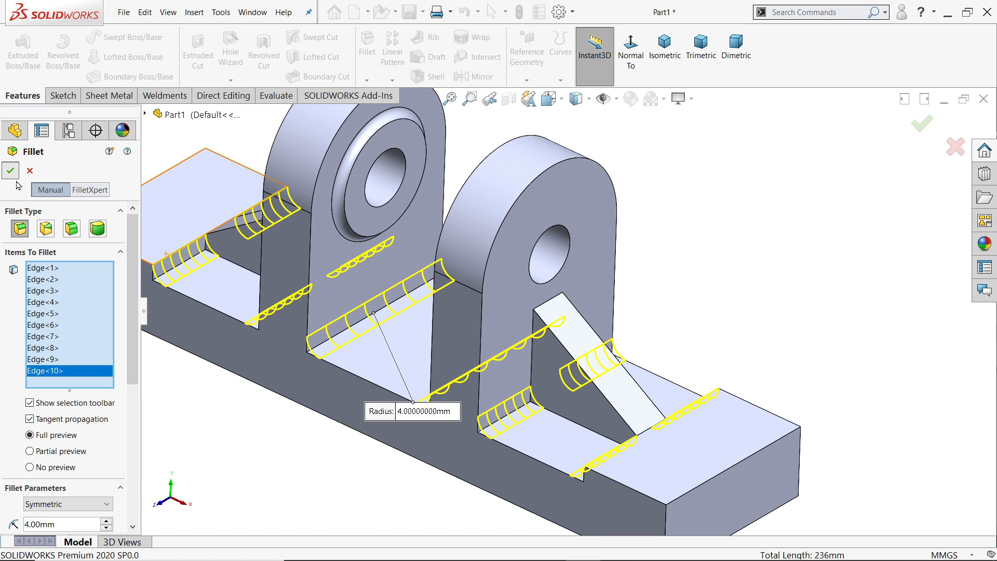
Configure the hole as a DIN drill-size hole of Ø10.0 with a Through All end condition
{"action": "middle_click_drag", "start_coordinate": [439, 338], "coordinate": [496, 327]}
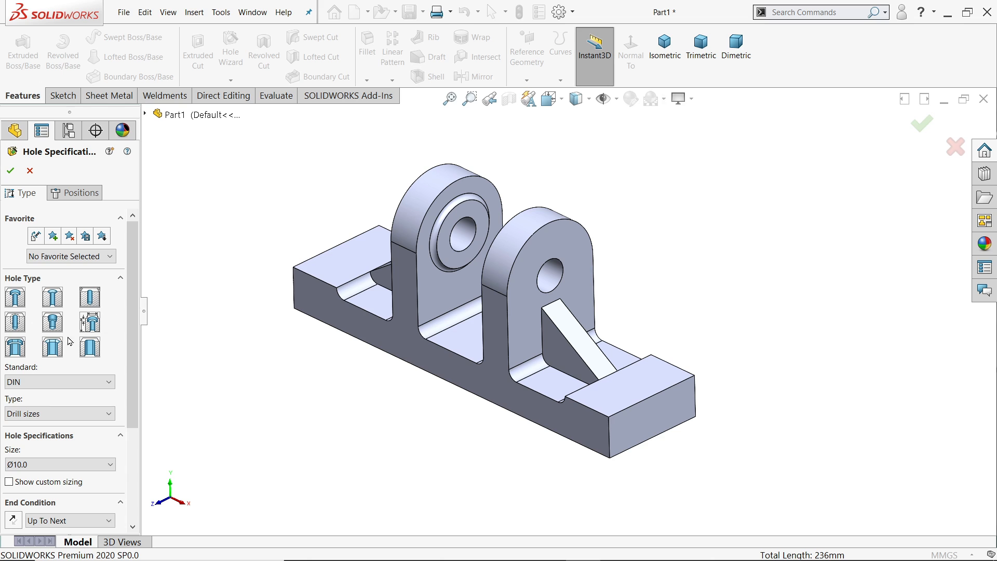
{"action": "left_click", "coordinate": [23, 382]}
{"action": "left_click", "coordinate": [21, 391]}
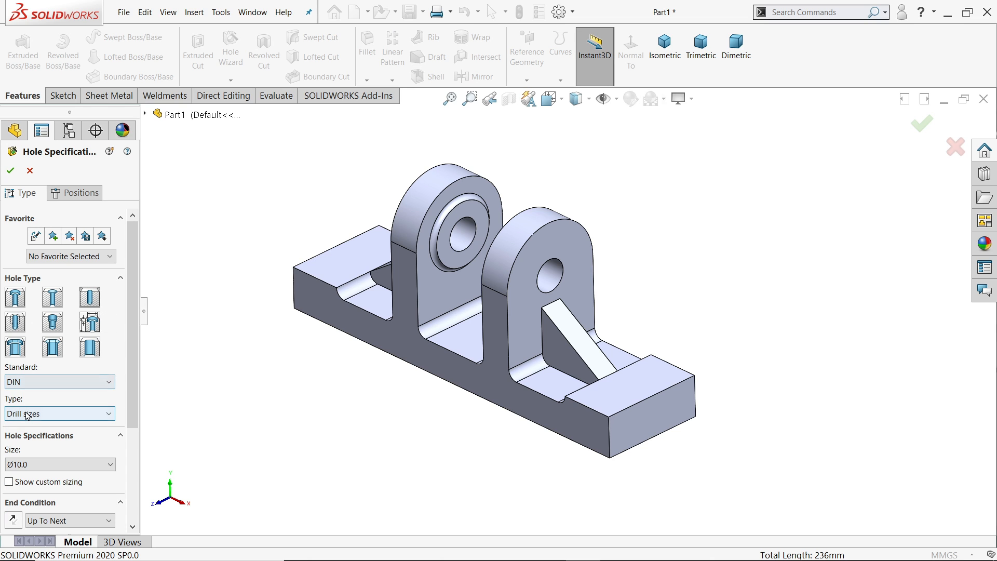
{"action": "left_click", "coordinate": [35, 463]}
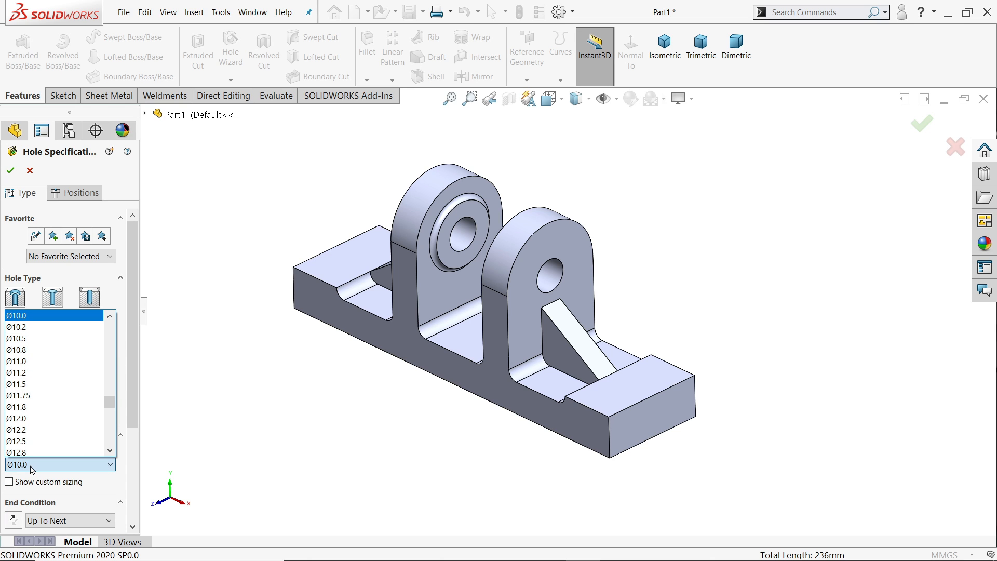
{"action": "left_click", "coordinate": [31, 464]}
{"action": "scroll", "coordinate": [129, 408], "scroll_direction": "down", "scroll_amount": 3}
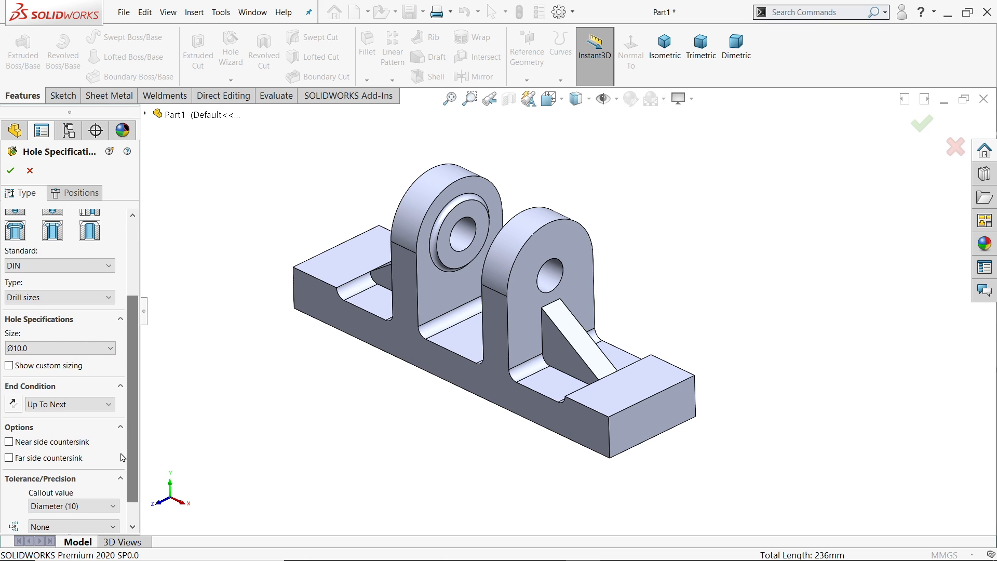
{"action": "left_click", "coordinate": [64, 405]}
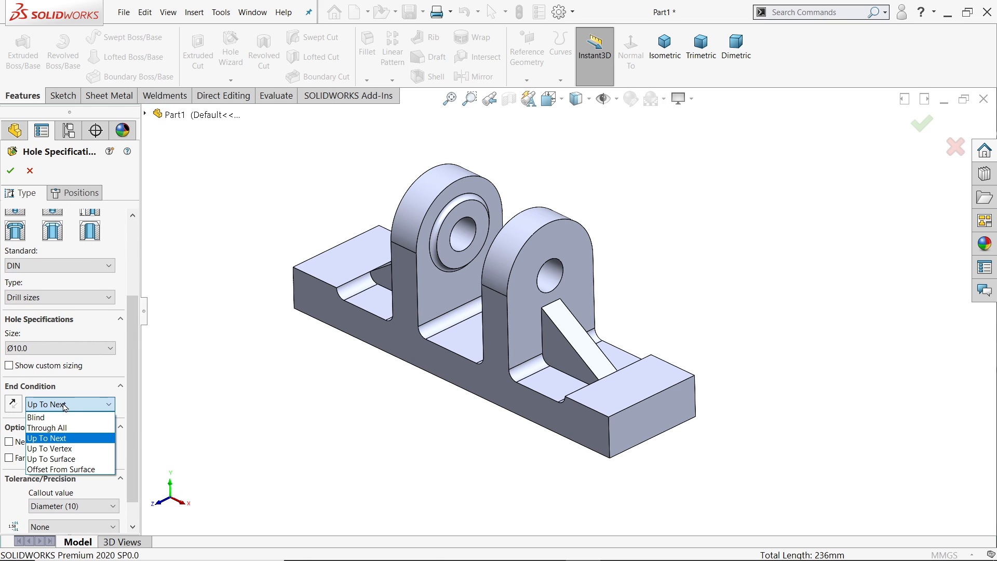
{"action": "left_click", "coordinate": [64, 430]}
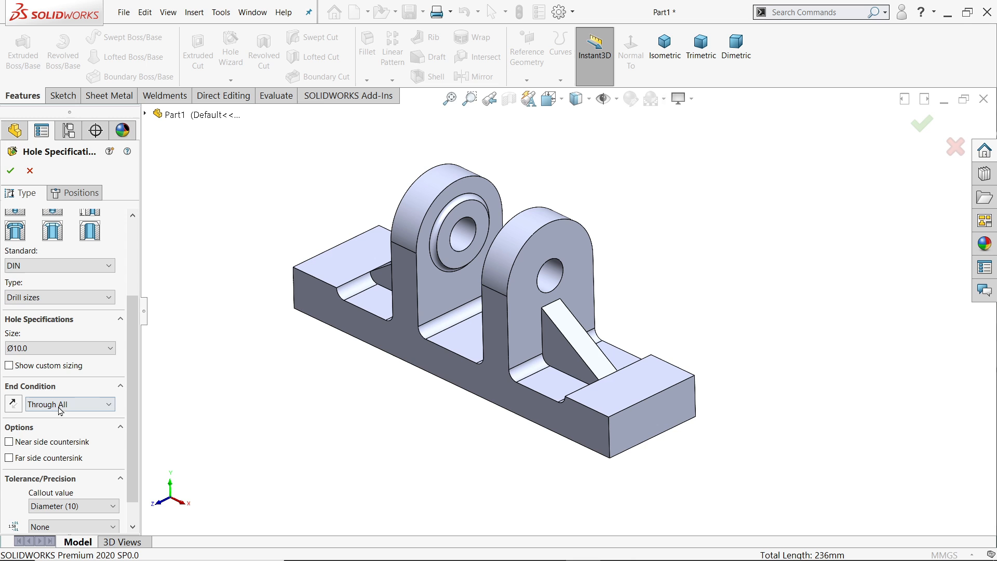
Place four hole points on the top faces of the raised end pads, two on each pad, on either side of the rib line
{"action": "left_click", "coordinate": [92, 195]}
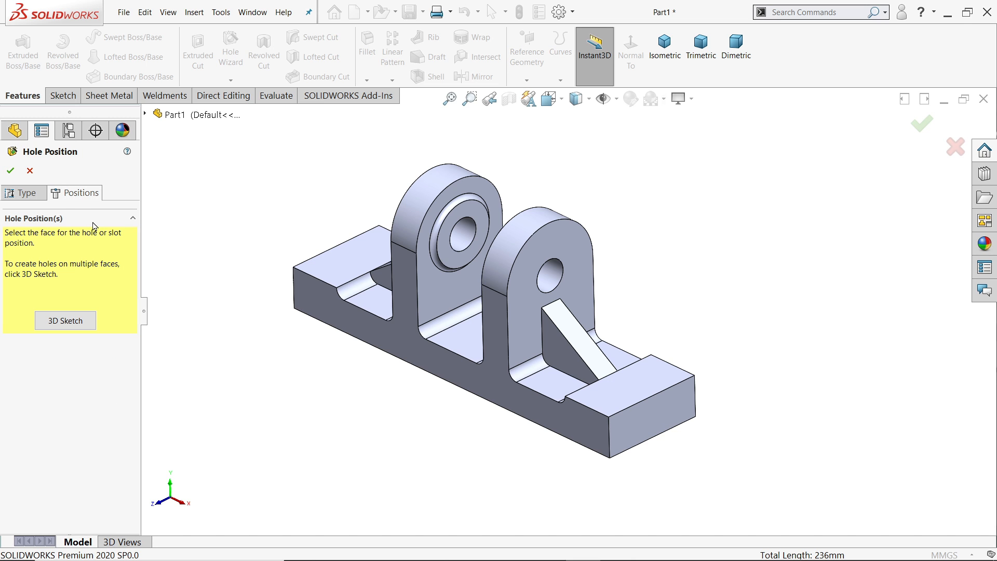
{"action": "left_click", "coordinate": [640, 390]}
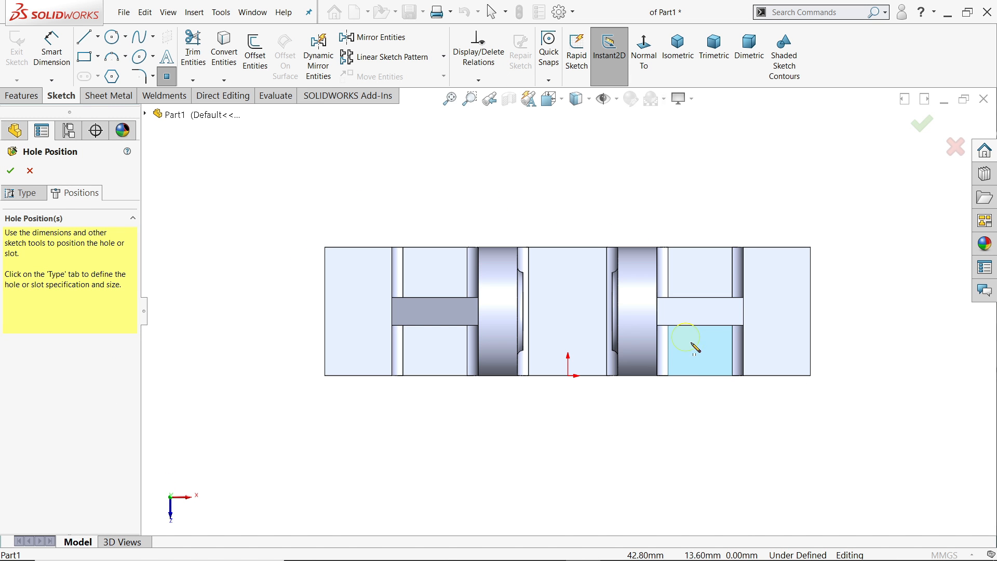
{"action": "scroll", "coordinate": [737, 340], "scroll_direction": "down", "scroll_amount": 3}
{"action": "left_click", "coordinate": [817, 192]}
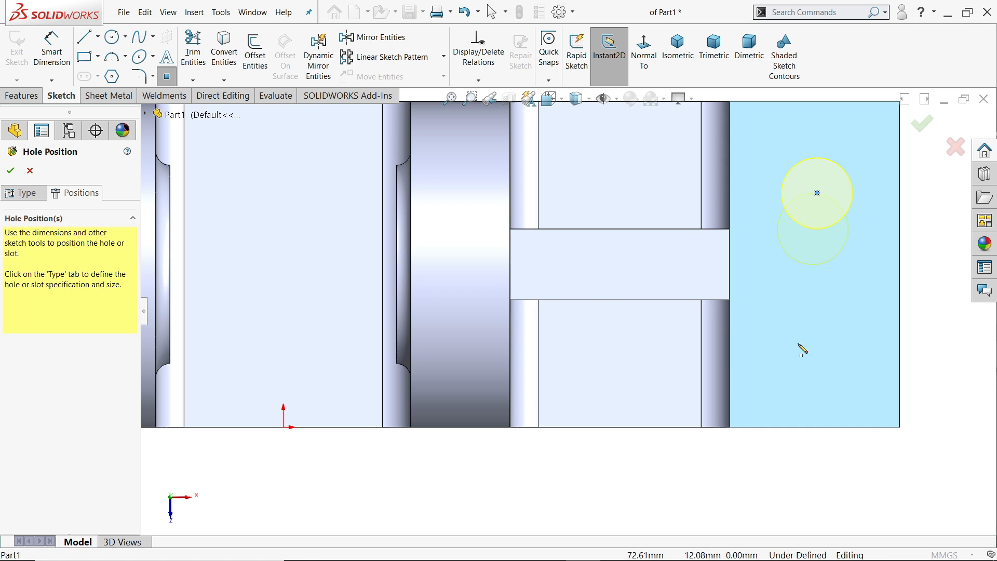
{"action": "left_click", "coordinate": [803, 385]}
{"action": "scroll", "coordinate": [754, 374], "scroll_direction": "up", "scroll_amount": 5}
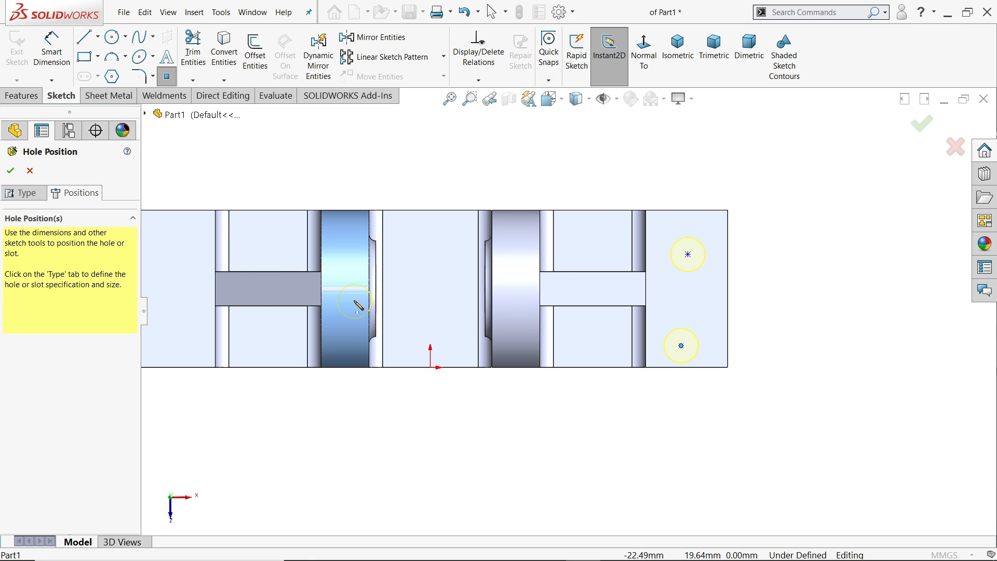
{"action": "scroll", "coordinate": [254, 257], "scroll_direction": "down", "scroll_amount": 3}
{"action": "left_click", "coordinate": [210, 222]}
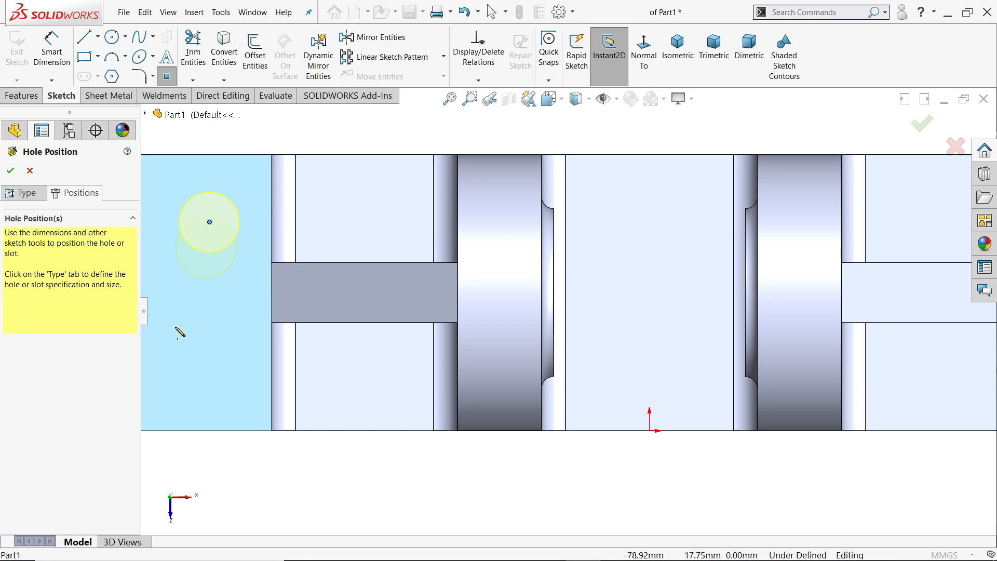
{"action": "left_click", "coordinate": [178, 357]}
{"action": "key", "text": "Escape"}
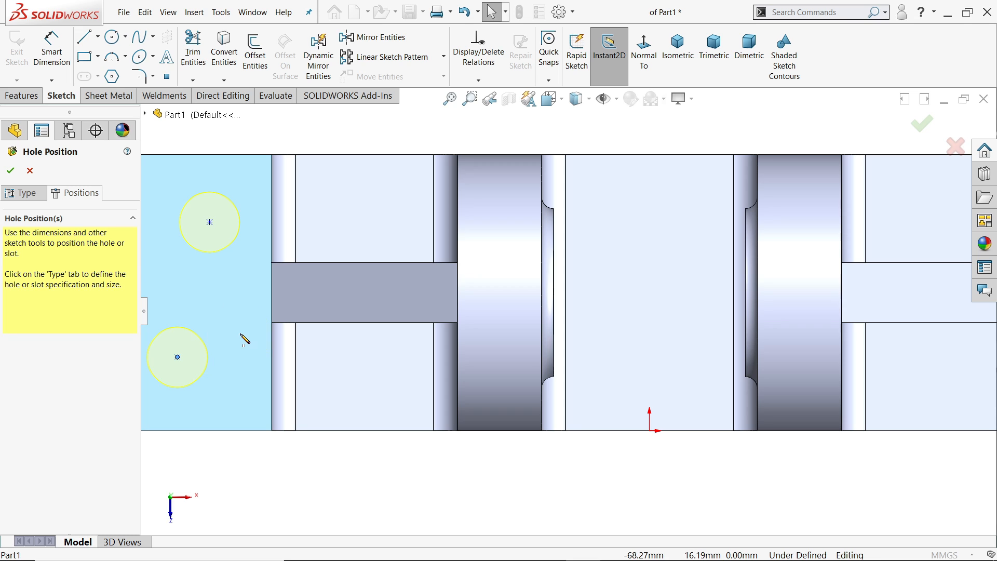
Align the two hole points on each end pad with each other using a Vertical relation
{"action": "scroll", "coordinate": [349, 341], "scroll_direction": "up", "scroll_amount": 3}
{"action": "scroll", "coordinate": [813, 297], "scroll_direction": "down", "scroll_amount": 2}
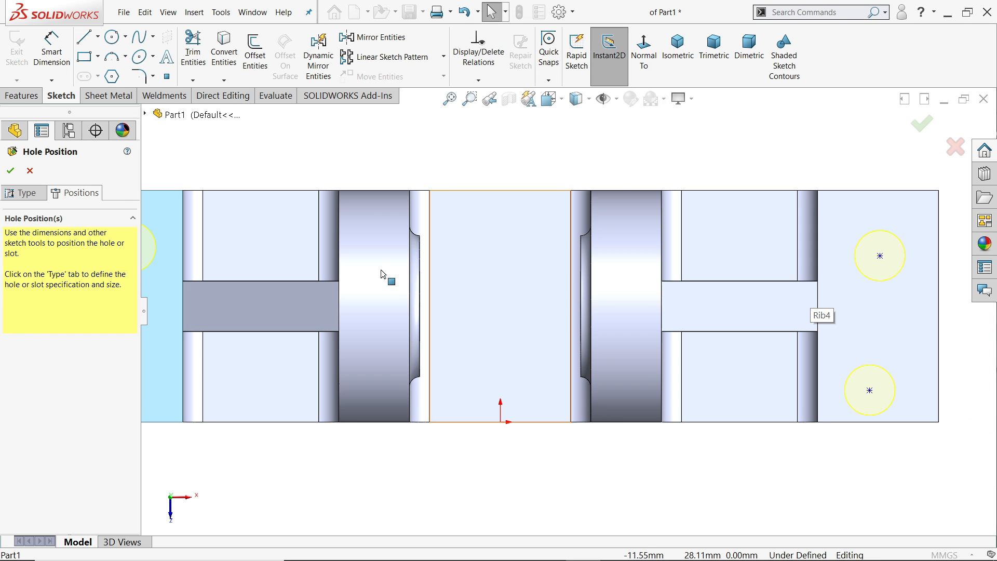
{"action": "scroll", "coordinate": [380, 271], "scroll_direction": "up", "scroll_amount": 1}
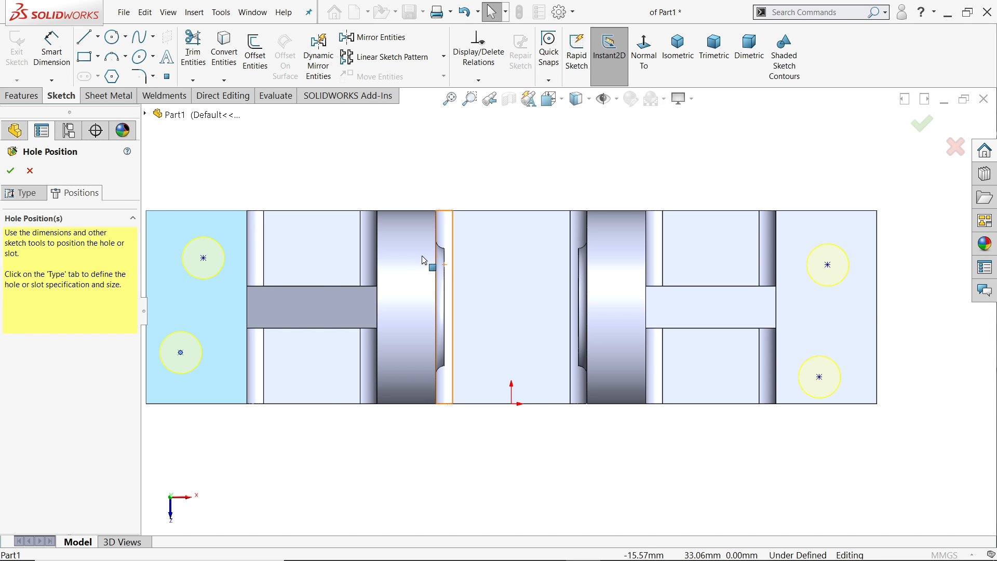
{"action": "left_click", "coordinate": [203, 258]}
{"action": "left_click", "coordinate": [181, 352], "text": "ctrl"}
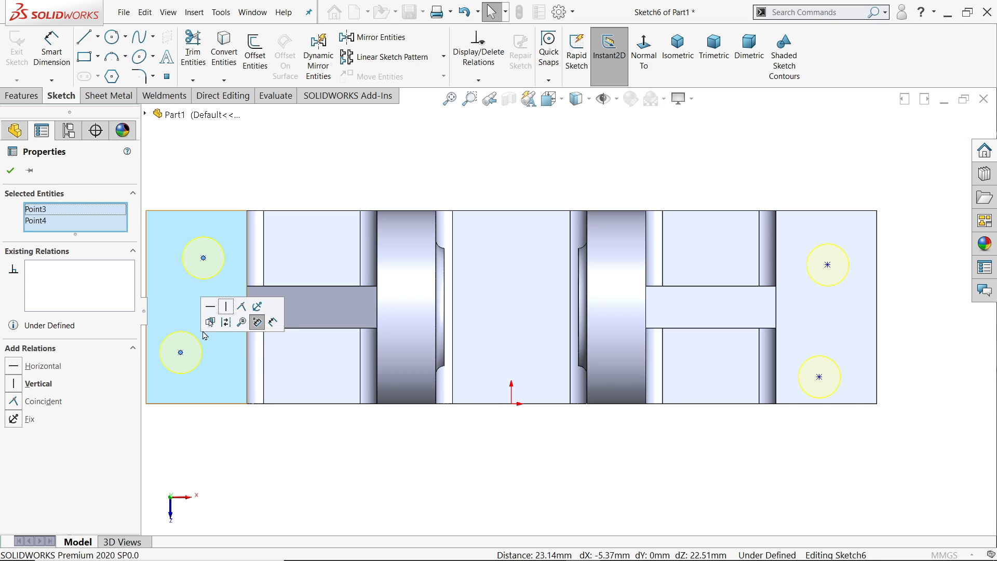
{"action": "left_click", "coordinate": [226, 306]}
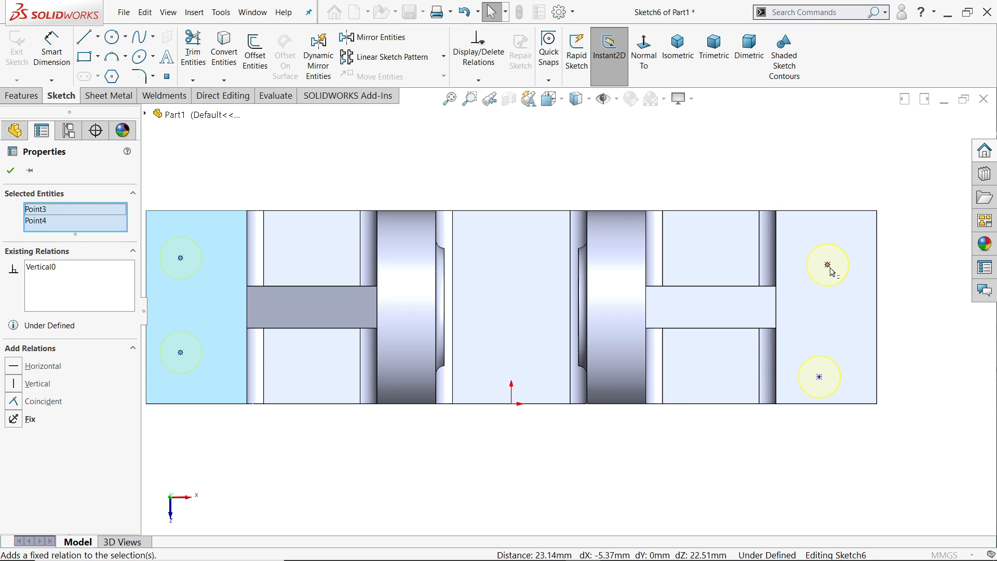
{"action": "left_click", "coordinate": [828, 267]}
{"action": "left_click", "coordinate": [820, 378], "text": "ctrl"}
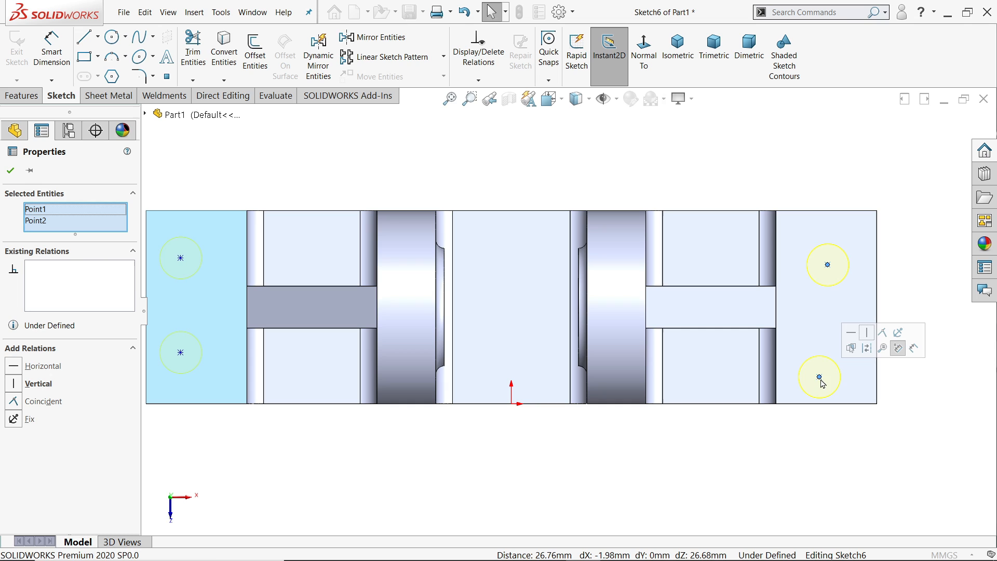
{"action": "left_click", "coordinate": [870, 334]}
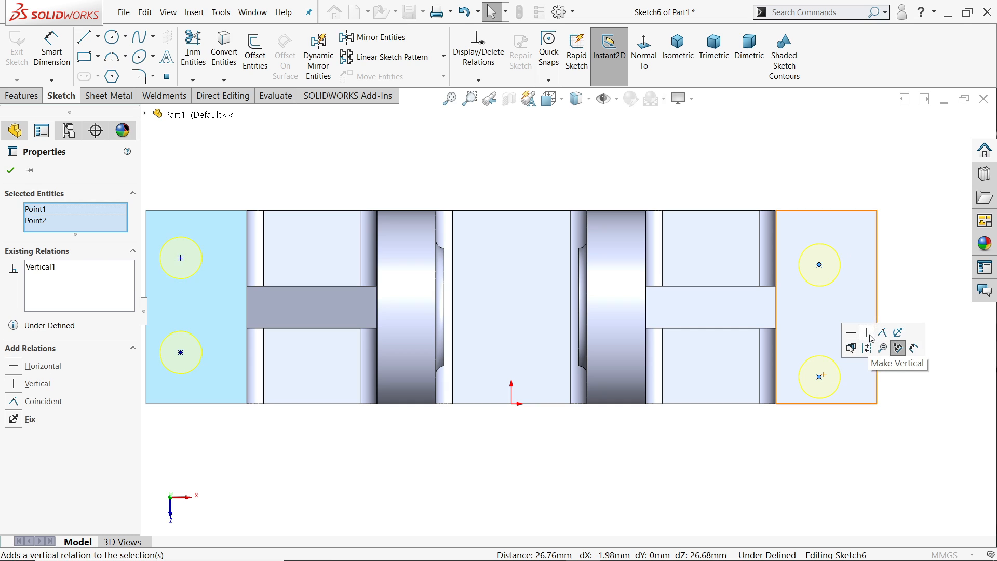
{"action": "left_click", "coordinate": [853, 188]}
Align each hole point with its counterpart on the opposite end pad using a Horizontal relation
{"action": "left_click", "coordinate": [819, 264]}
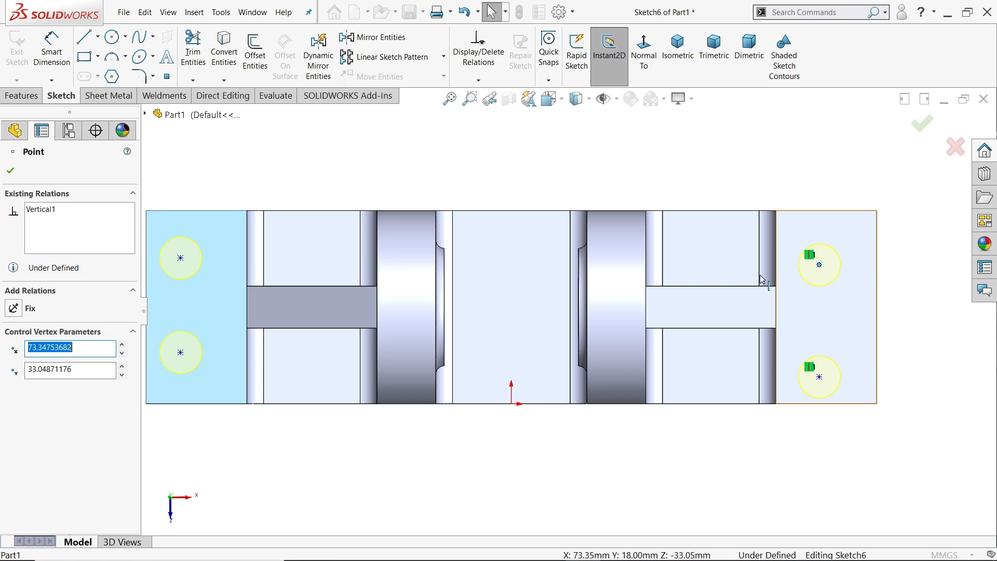
{"action": "left_click", "coordinate": [181, 258], "text": "ctrl"}
{"action": "left_click", "coordinate": [259, 226]}
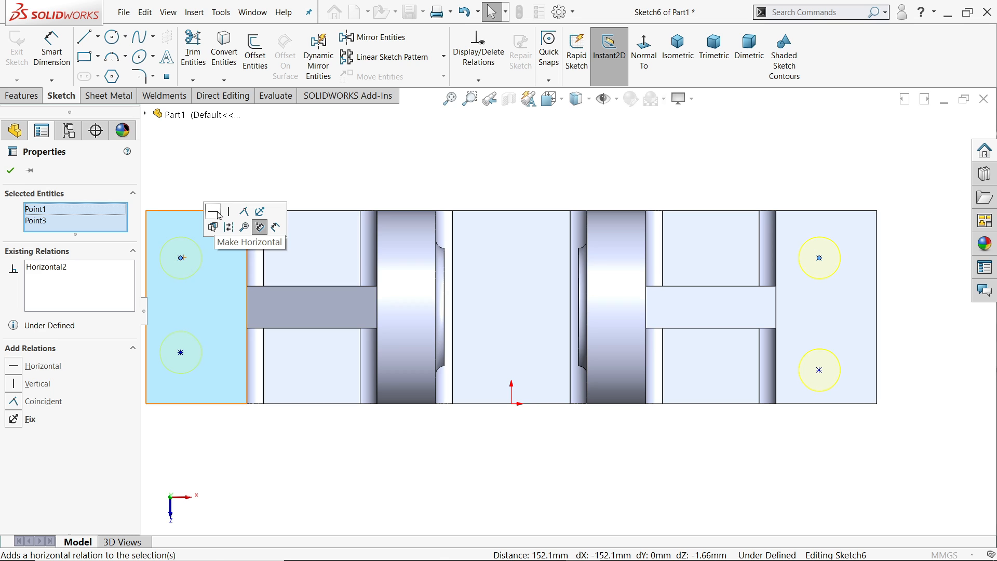
{"action": "left_click", "coordinate": [182, 353]}
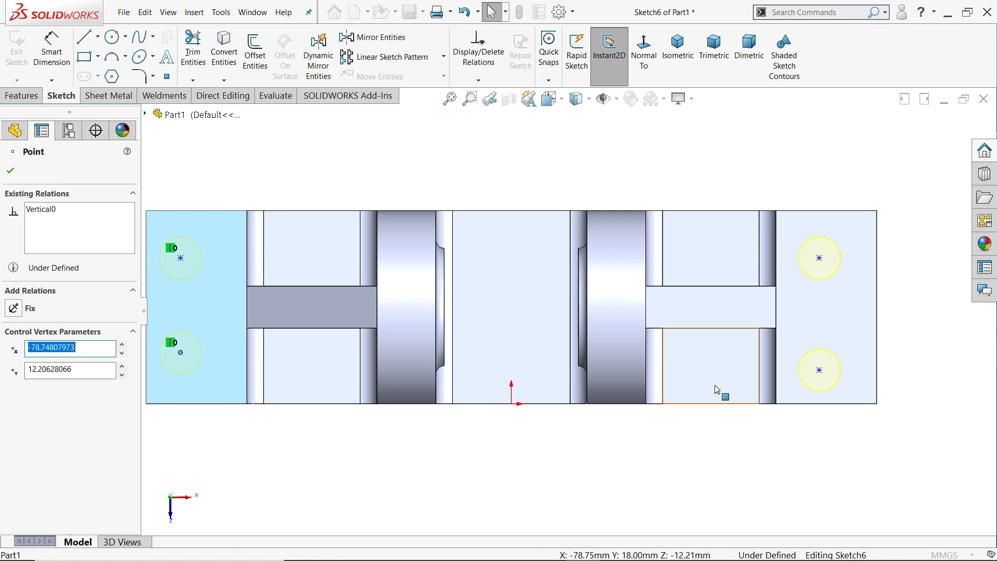
{"action": "left_click", "coordinate": [819, 370], "text": "ctrl"}
{"action": "left_click", "coordinate": [854, 340]}
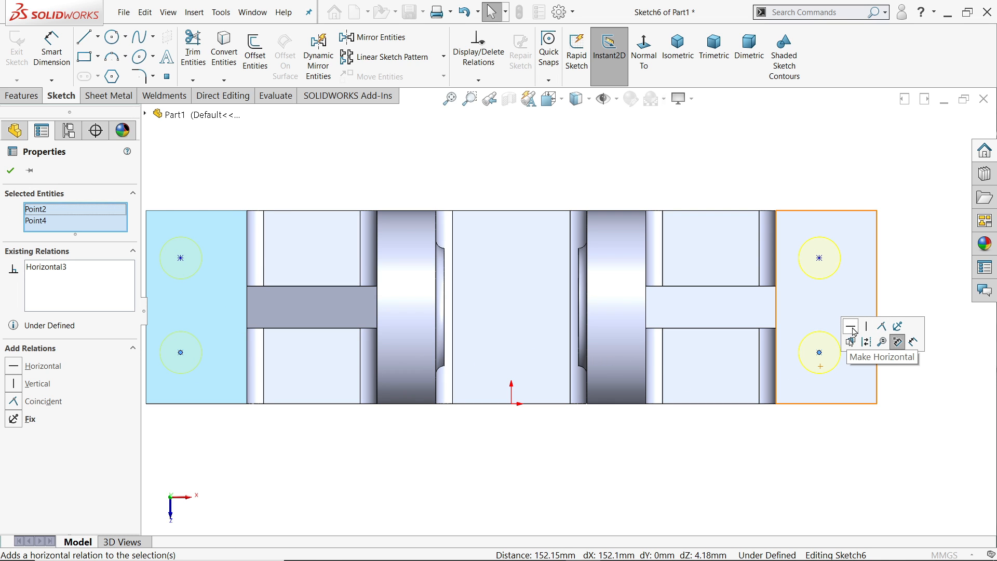
Dimension the lengthwise spacing between the hole points on opposite end pads as 150 mm
{"action": "left_click", "coordinate": [52, 50]}
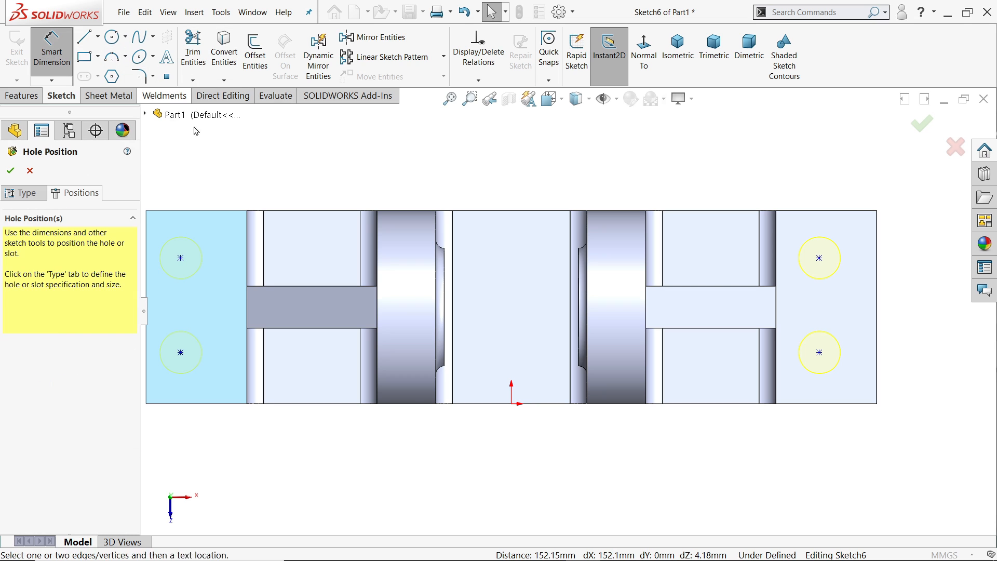
{"action": "left_click", "coordinate": [180, 353]}
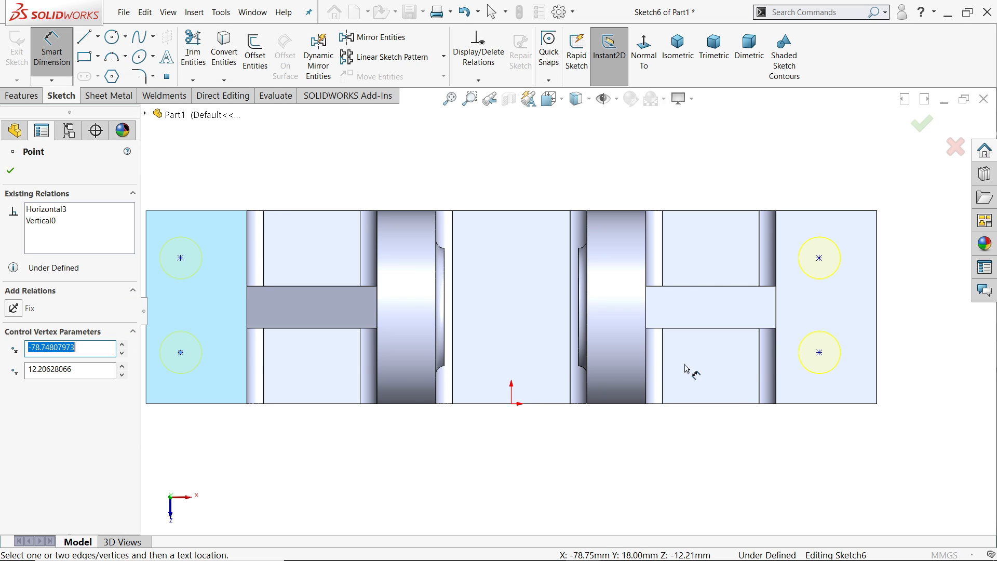
{"action": "left_click", "coordinate": [820, 354]}
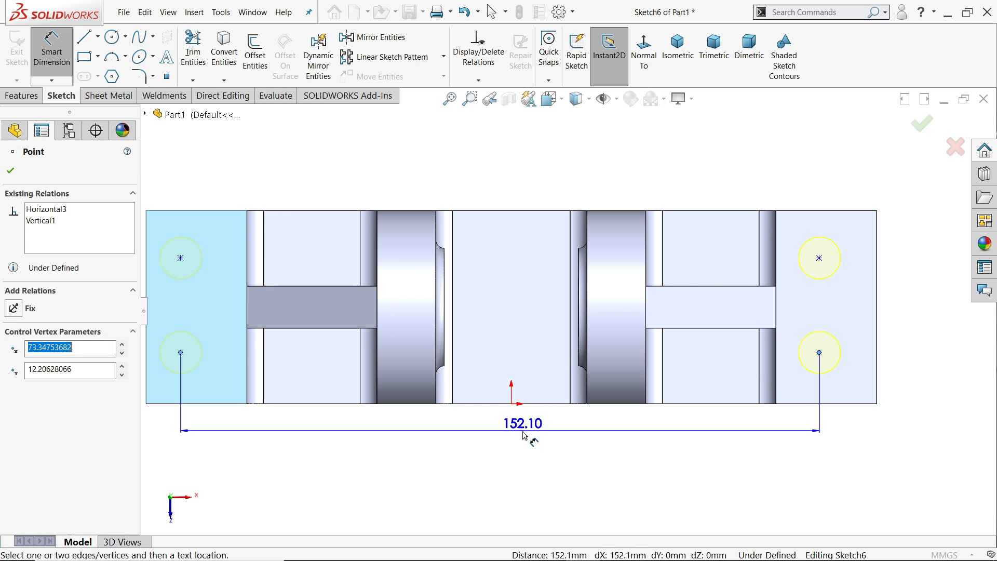
{"action": "left_click", "coordinate": [524, 434]}
{"action": "type", "text": "150"}
{"action": "key", "text": "Return"}
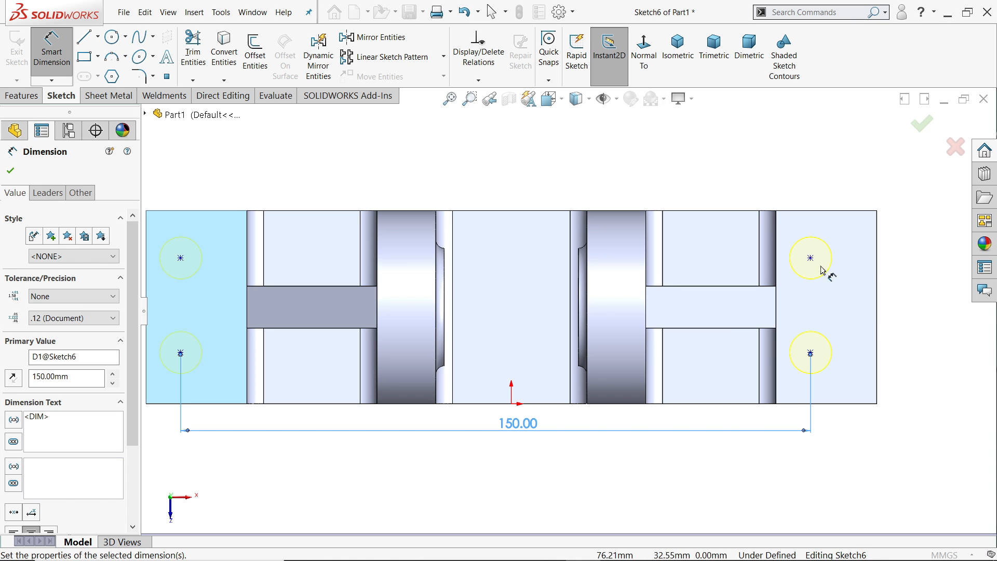
Dimension the spacing between the two hole points on the same end pad as 24 mm
{"action": "left_click", "coordinate": [810, 354]}
{"action": "left_click", "coordinate": [810, 258]}
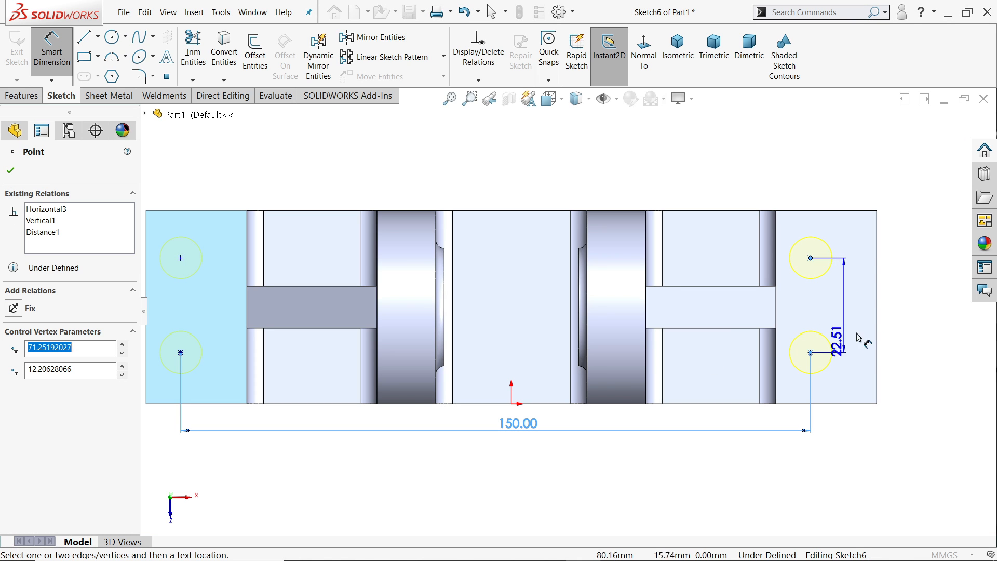
{"action": "left_click", "coordinate": [831, 306]}
{"action": "type", "text": "24"}
{"action": "key", "text": "Return"}
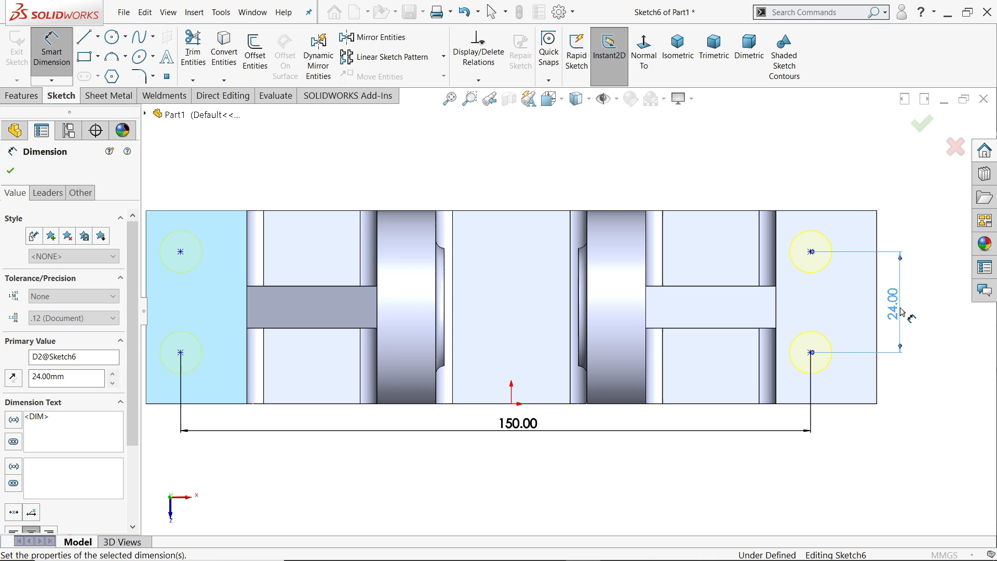
Dimension the vertical offset from the upper hole point to the midpoint of that pad's outer edge as 12 mm
{"action": "scroll", "coordinate": [841, 333], "scroll_direction": "up", "scroll_amount": 2}
{"action": "scroll", "coordinate": [402, 316], "scroll_direction": "down", "scroll_amount": 2}
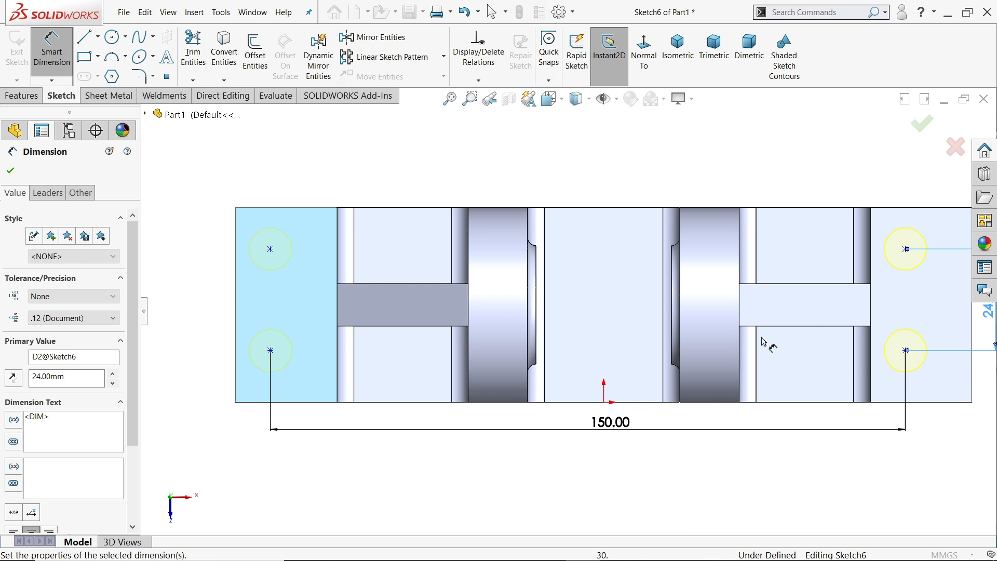
{"action": "scroll", "coordinate": [935, 343], "scroll_direction": "up", "scroll_amount": 1}
{"action": "scroll", "coordinate": [854, 305], "scroll_direction": "down", "scroll_amount": 2}
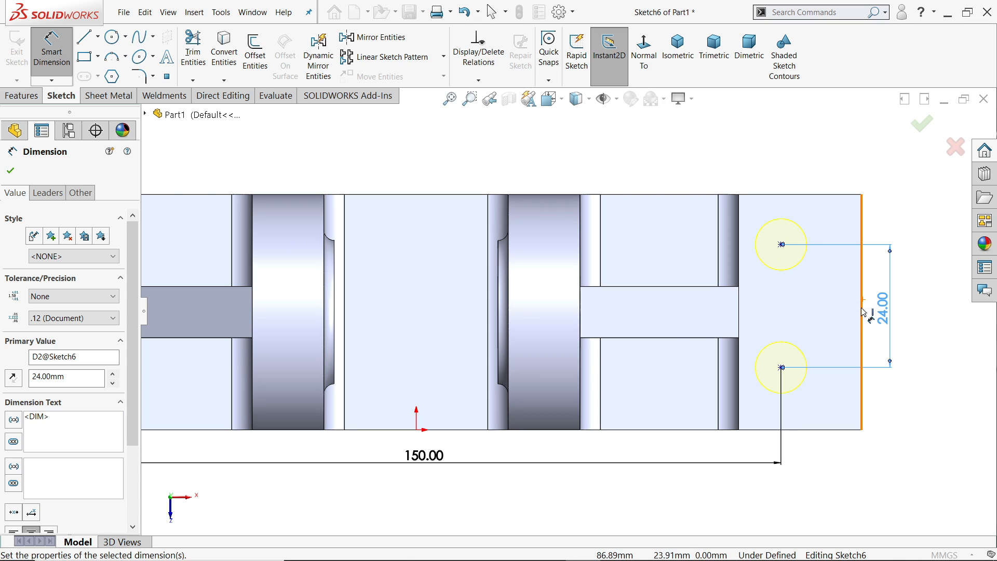
{"action": "left_click", "coordinate": [781, 244]}
{"action": "left_click", "coordinate": [861, 312]}
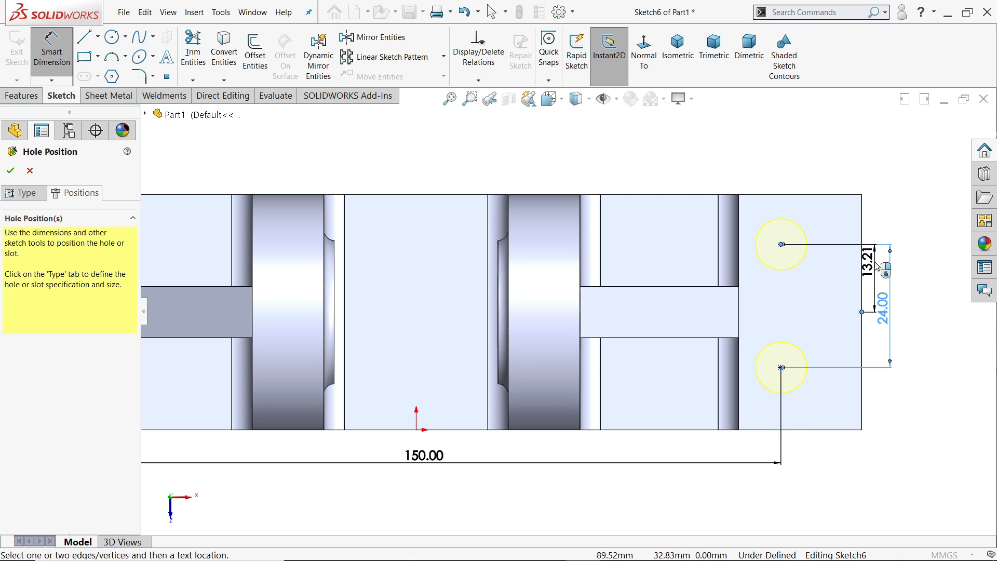
{"action": "left_click", "coordinate": [876, 266]}
{"action": "type", "text": "12"}
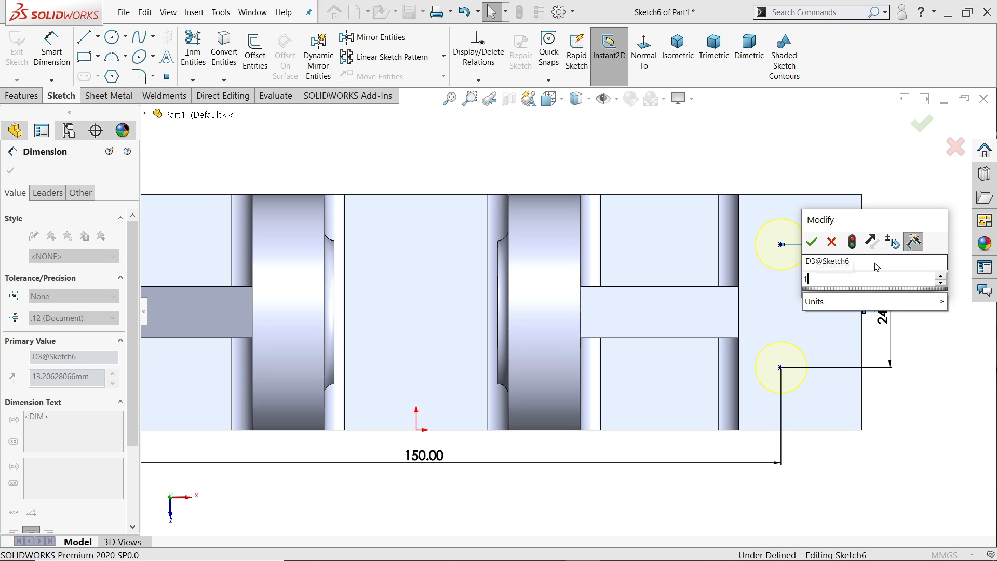
{"action": "key", "text": "Return"}
Dimension the horizontal distance from the origin to the nearer hole point on the opposite end pad as 75 mm
{"action": "scroll", "coordinate": [847, 340], "scroll_direction": "up", "scroll_amount": 4}
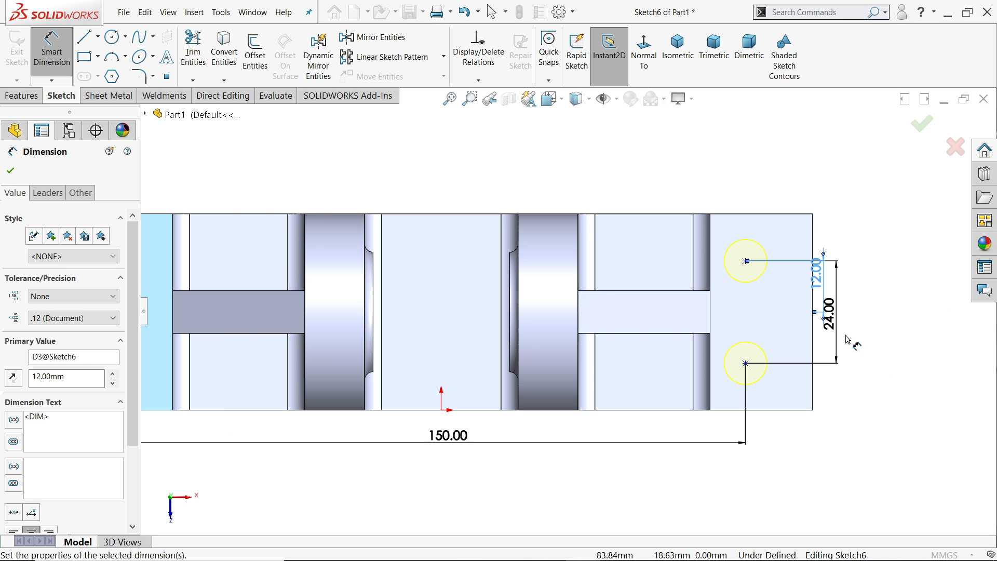
{"action": "scroll", "coordinate": [310, 297], "scroll_direction": "down", "scroll_amount": 2}
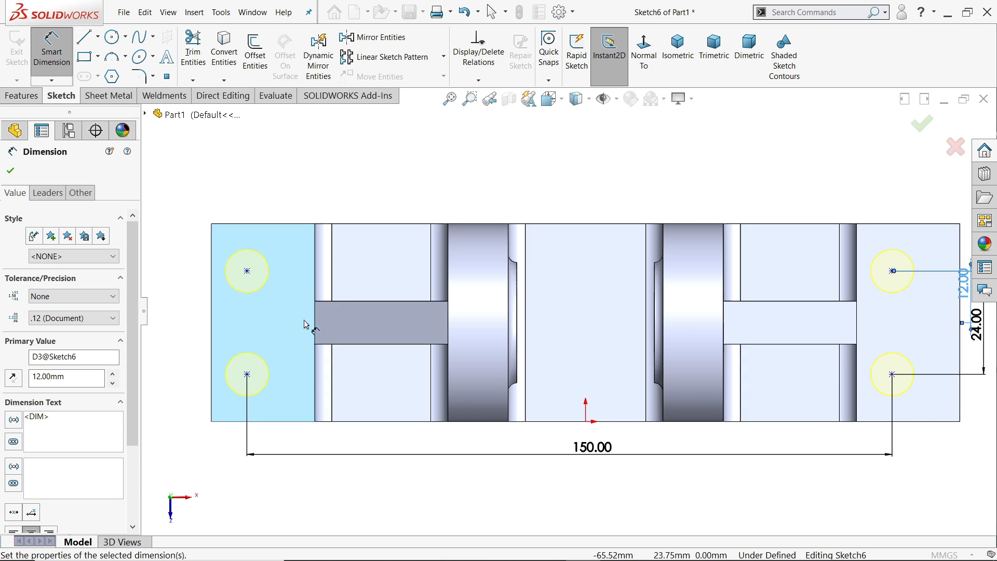
{"action": "scroll", "coordinate": [275, 333], "scroll_direction": "down", "scroll_amount": 1}
{"action": "left_click", "coordinate": [282, 337]}
{"action": "scroll", "coordinate": [602, 356], "scroll_direction": "down", "scroll_amount": 1}
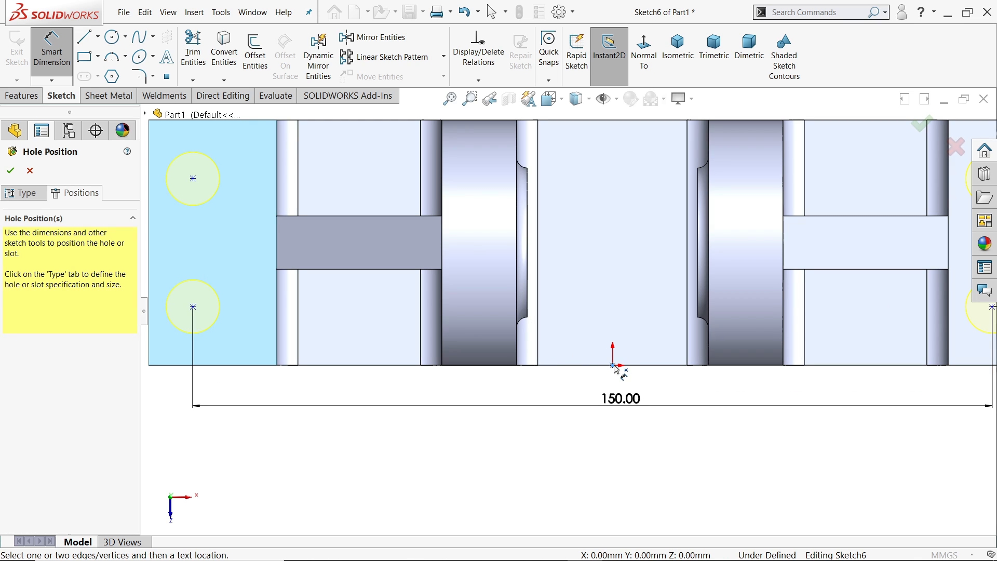
{"action": "left_click", "coordinate": [193, 307]}
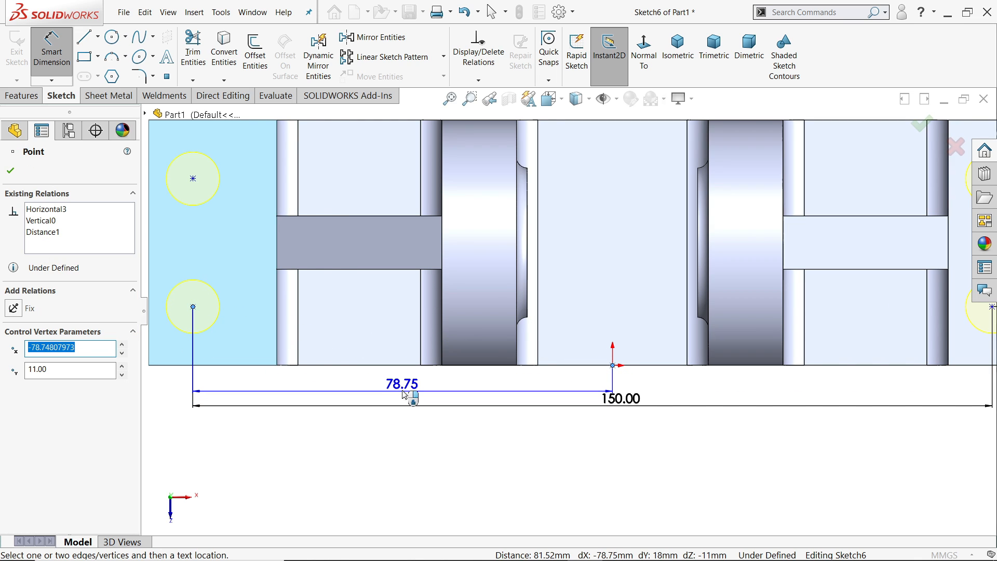
{"action": "left_click", "coordinate": [403, 400]}
{"action": "type", "text": "75"}
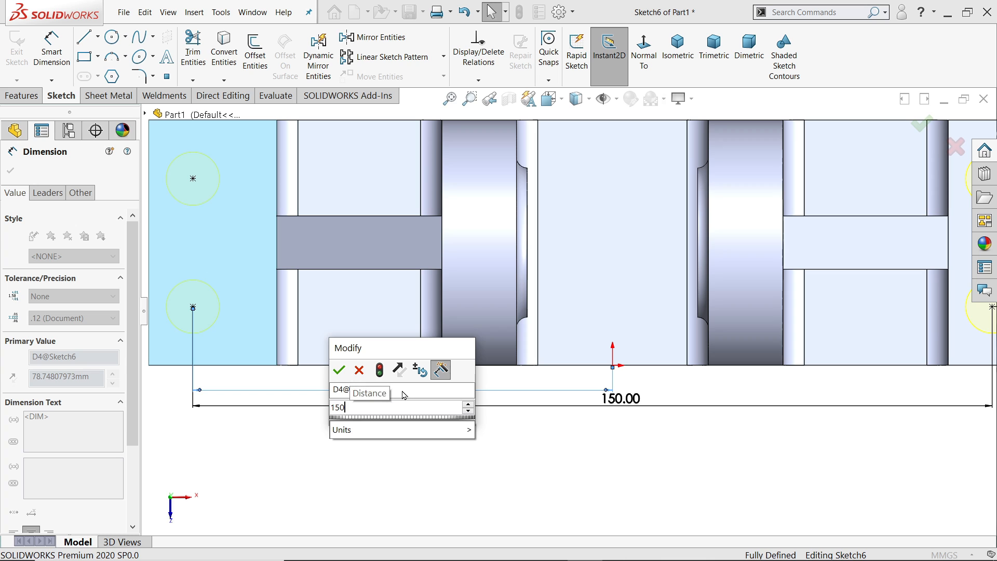
{"action": "key", "text": "Return"}
{"action": "key", "text": "z"}
{"action": "key", "text": "z"}
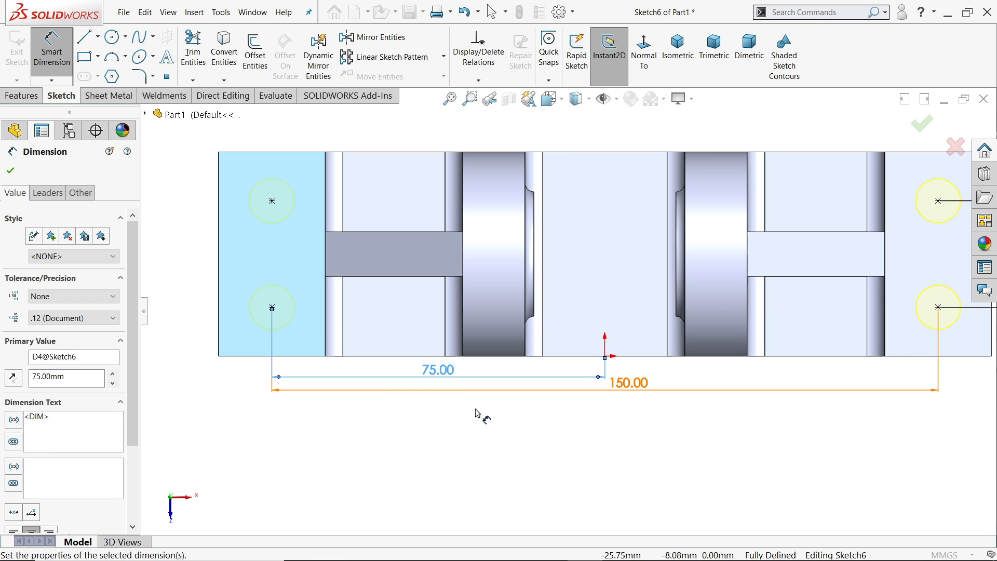
Reposition the 12 mm offset dimension farther out from the pad's outer edge, between that edge and the 24 mm dimension
{"action": "scroll", "coordinate": [671, 262], "scroll_direction": "down", "scroll_amount": 1}
{"action": "scroll", "coordinate": [672, 261], "scroll_direction": "up", "scroll_amount": 1}
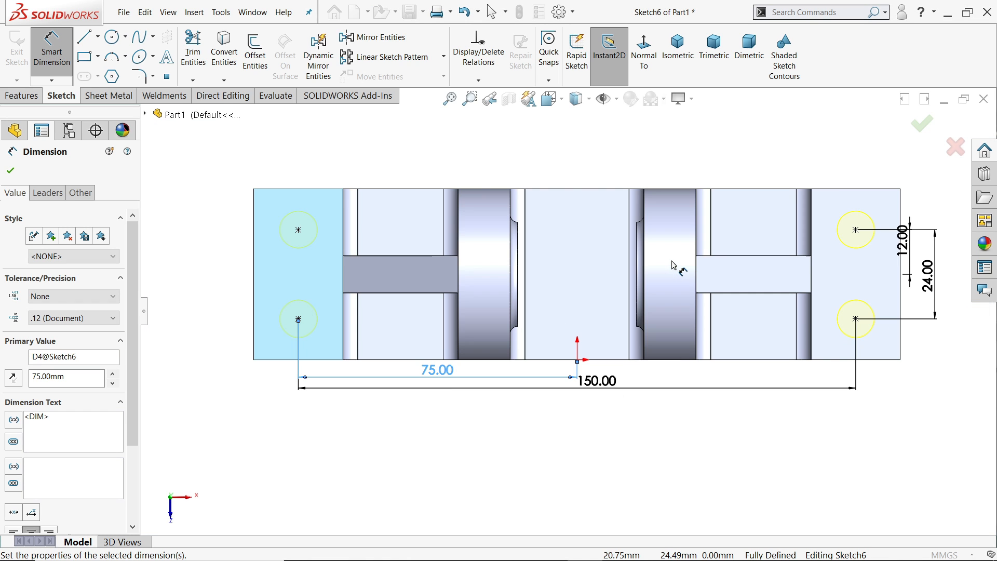
{"action": "scroll", "coordinate": [675, 258], "scroll_direction": "down", "scroll_amount": 1}
{"action": "scroll", "coordinate": [844, 269], "scroll_direction": "down", "scroll_amount": 2}
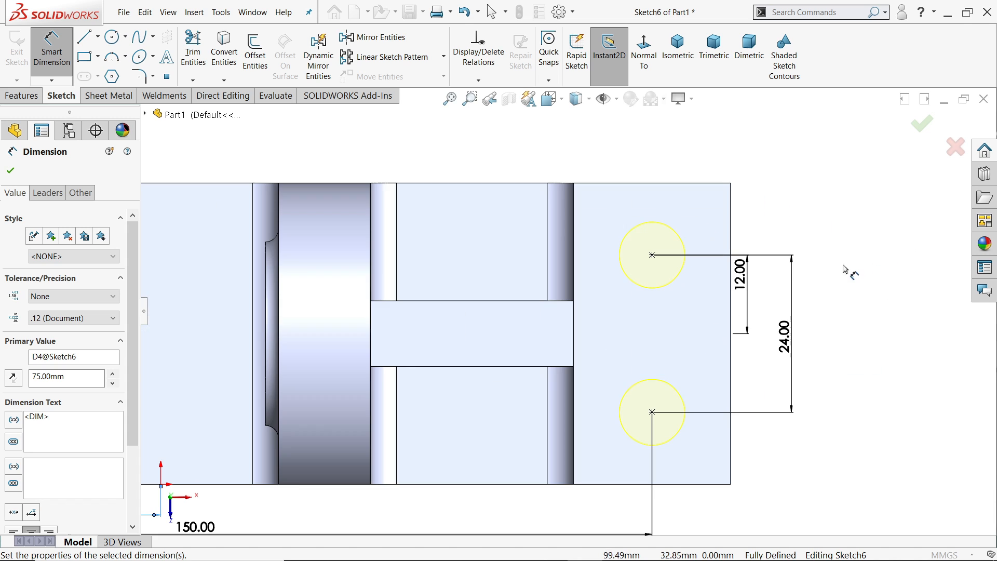
{"action": "left_click_drag", "start_coordinate": [738, 284], "coordinate": [755, 301]}
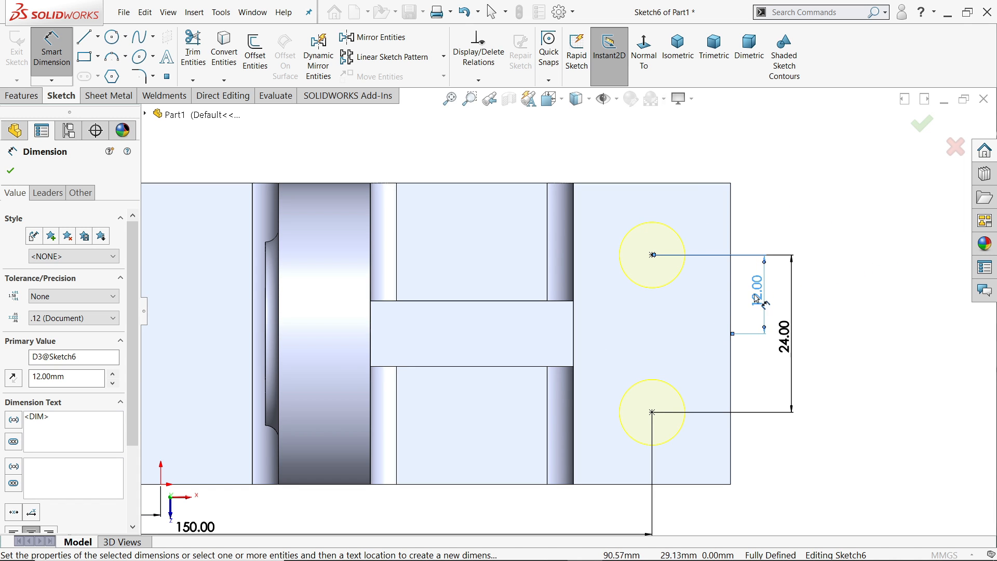
{"action": "scroll", "coordinate": [712, 313], "scroll_direction": "up", "scroll_amount": 3}
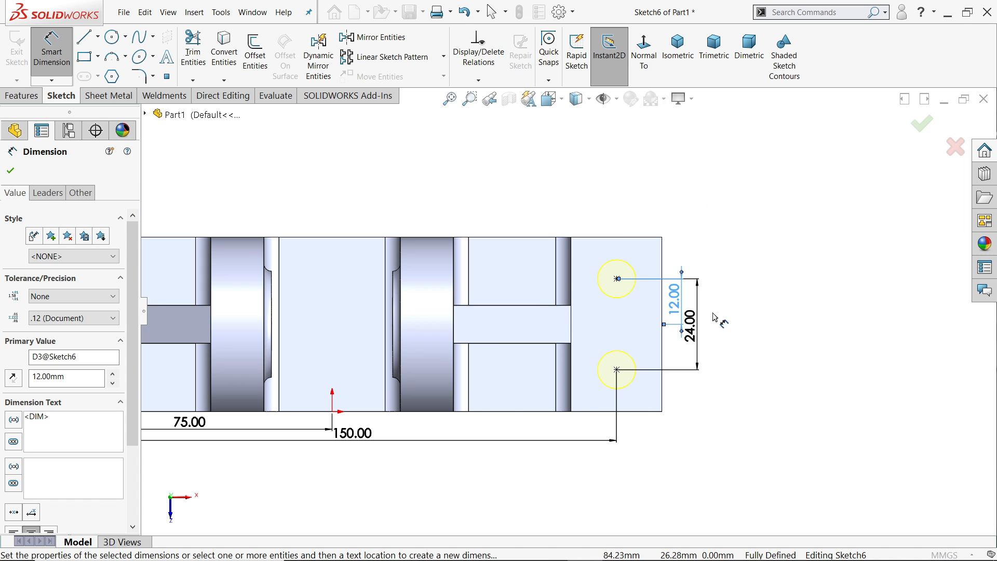
Finish the hole positions to cut the four Ø10 holes through the end pads, and show the part in isometric view
{"action": "left_click", "coordinate": [684, 54]}
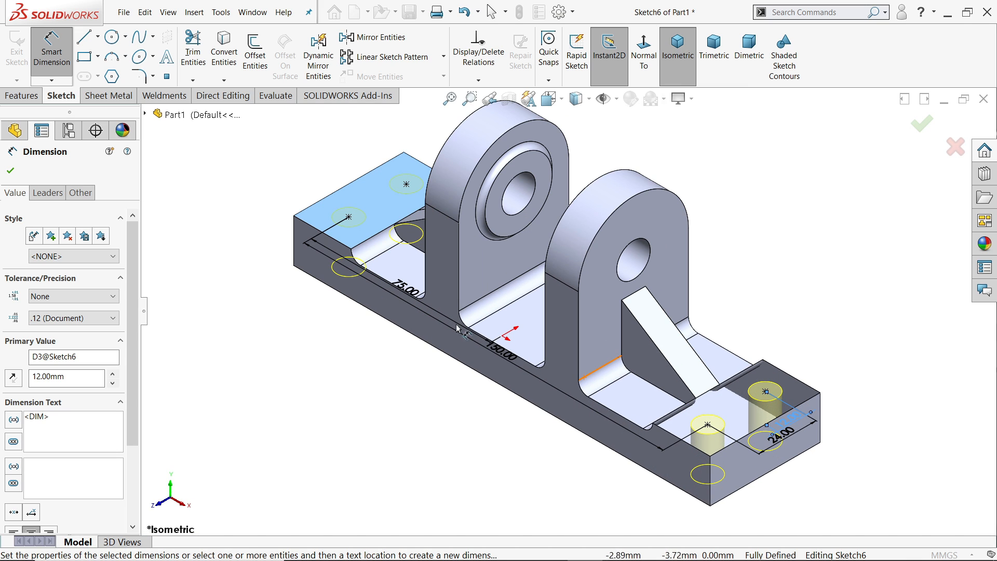
{"action": "left_click", "coordinate": [10, 171]}
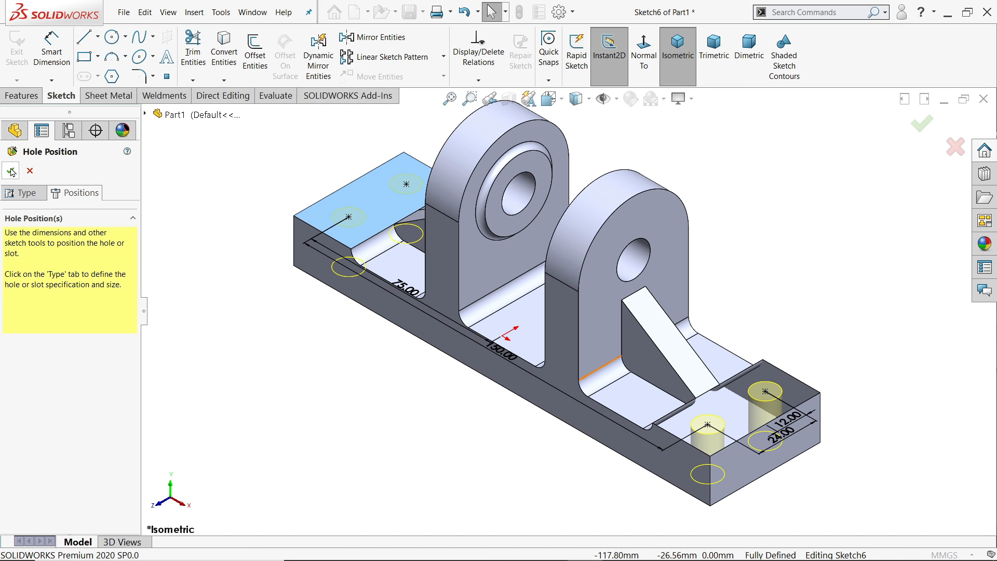
{"action": "left_click", "coordinate": [11, 169]}
{"action": "middle_click_drag", "start_coordinate": [442, 395], "coordinate": [438, 372]}
{"action": "left_click", "coordinate": [437, 420]}
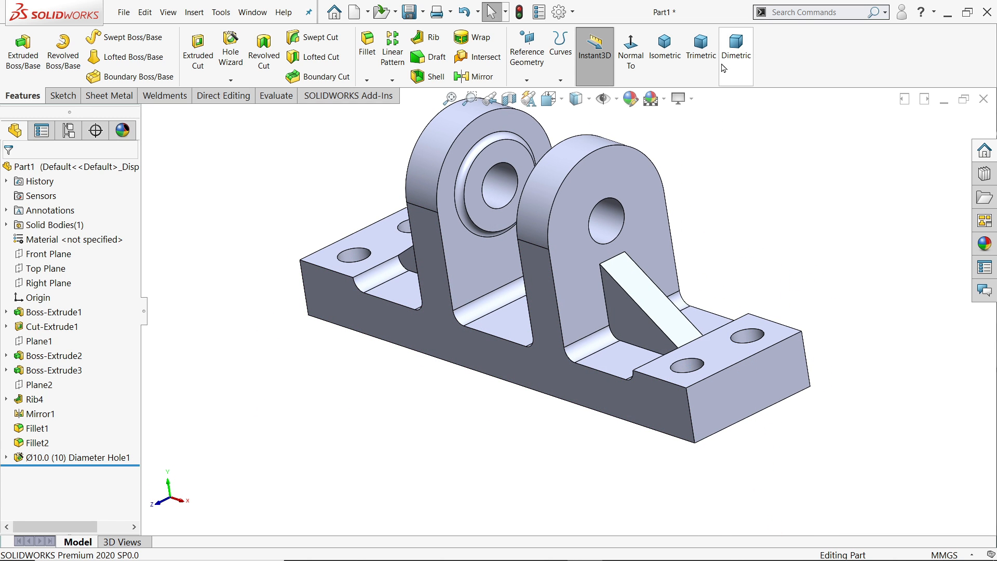
{"action": "left_click", "coordinate": [665, 47]}
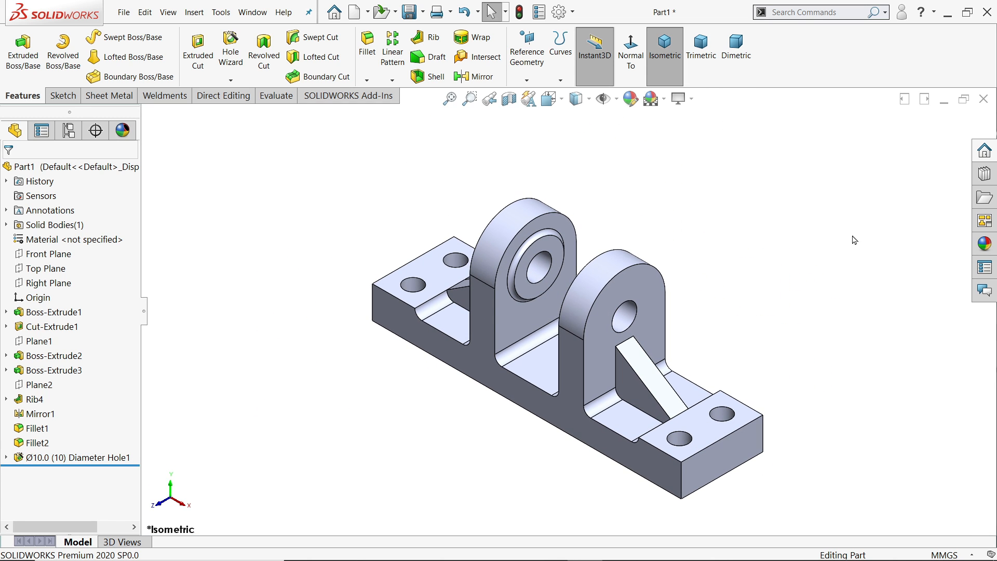
Open the color appearances category of the appearances library
{"action": "left_click", "coordinate": [984, 244]}
{"action": "double_click", "coordinate": [807, 138]}
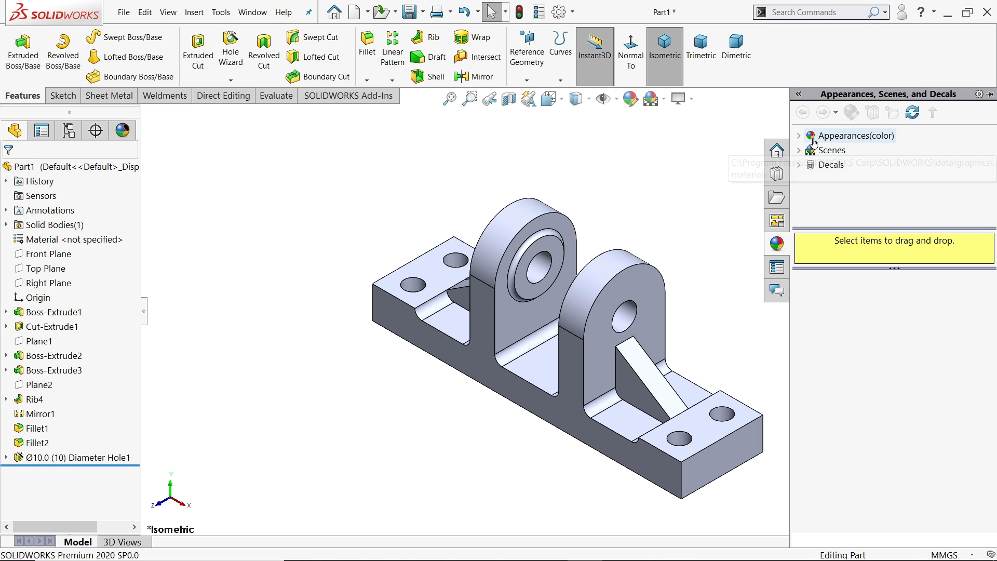
Apply the Solid Red appearance to the whole part and lighten it to the light red standard swatch
{"action": "scroll", "coordinate": [832, 226], "scroll_direction": "down", "scroll_amount": 1}
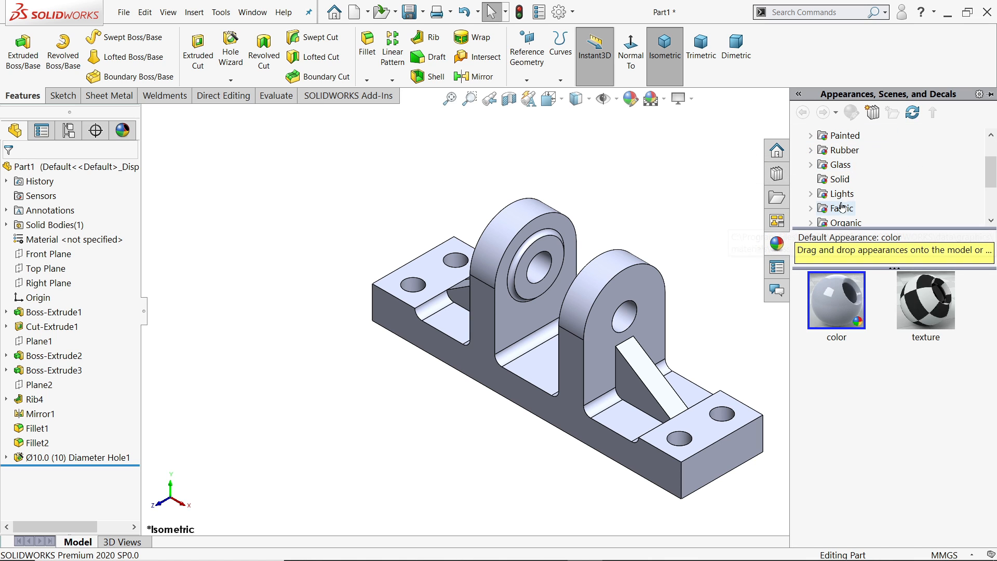
{"action": "left_click", "coordinate": [837, 179]}
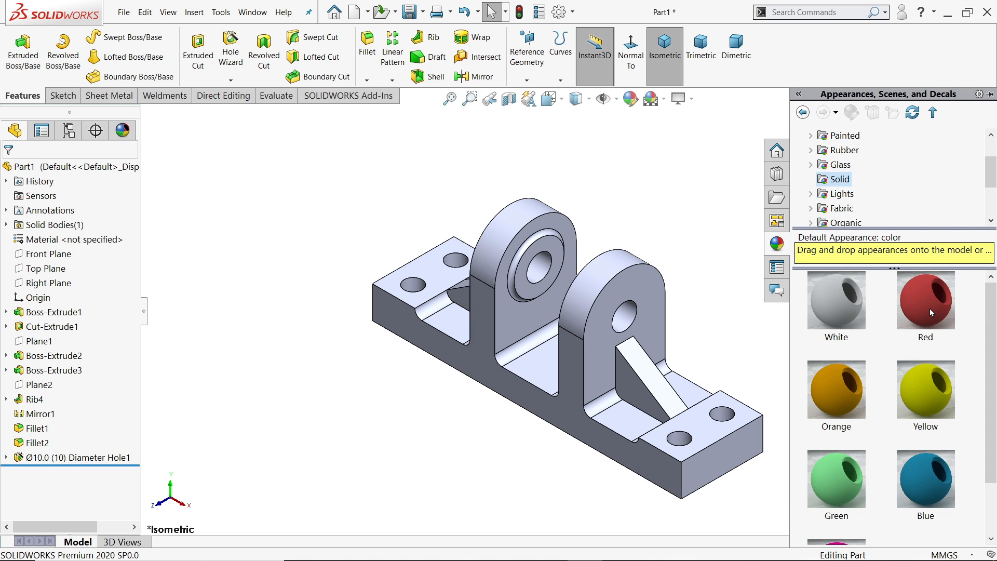
{"action": "double_click", "coordinate": [929, 310]}
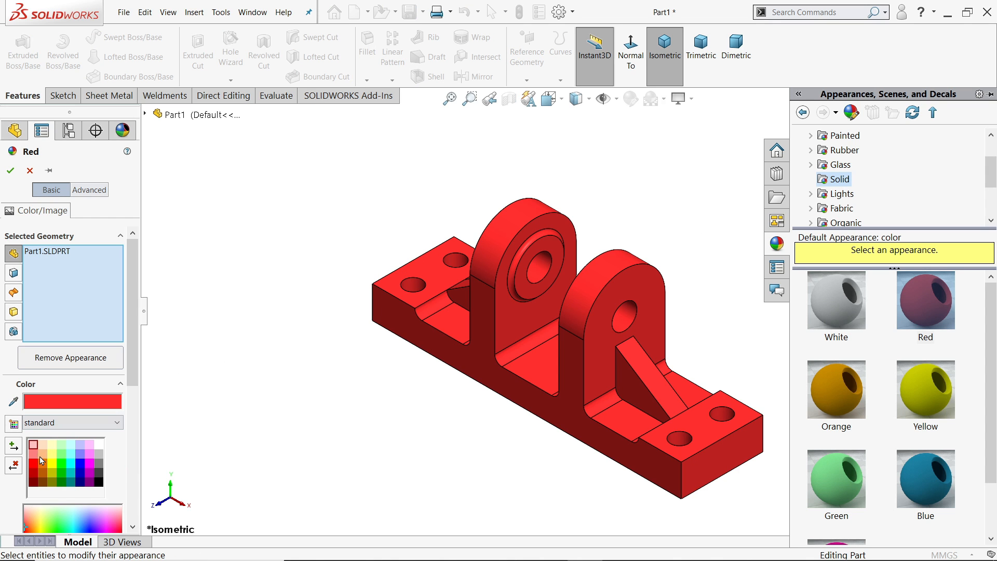
{"action": "left_click", "coordinate": [32, 455]}
{"action": "left_click", "coordinate": [10, 172]}
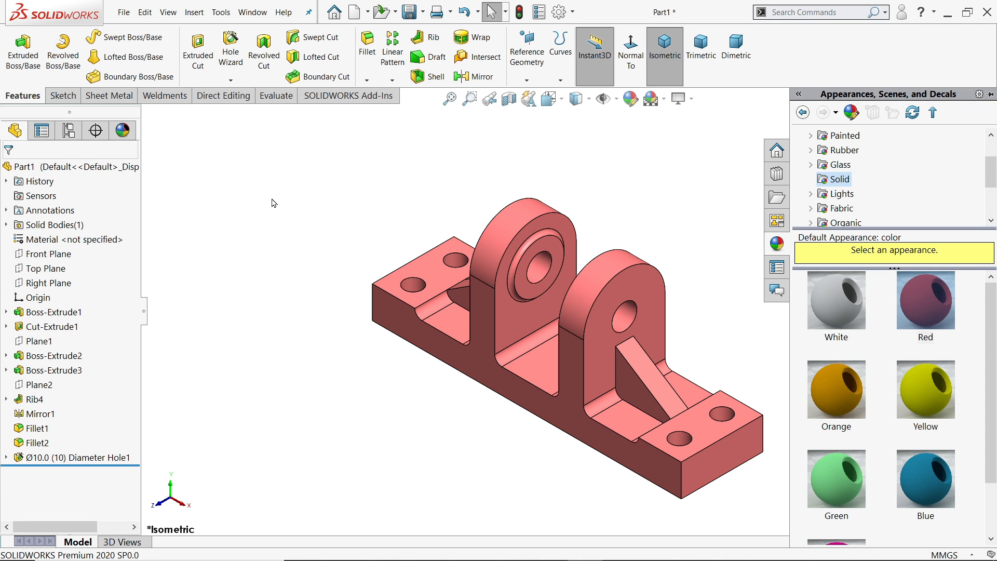
Save the part as 1.body in a new Desktop folder named exercise 136
{"action": "left_click", "coordinate": [410, 12]}
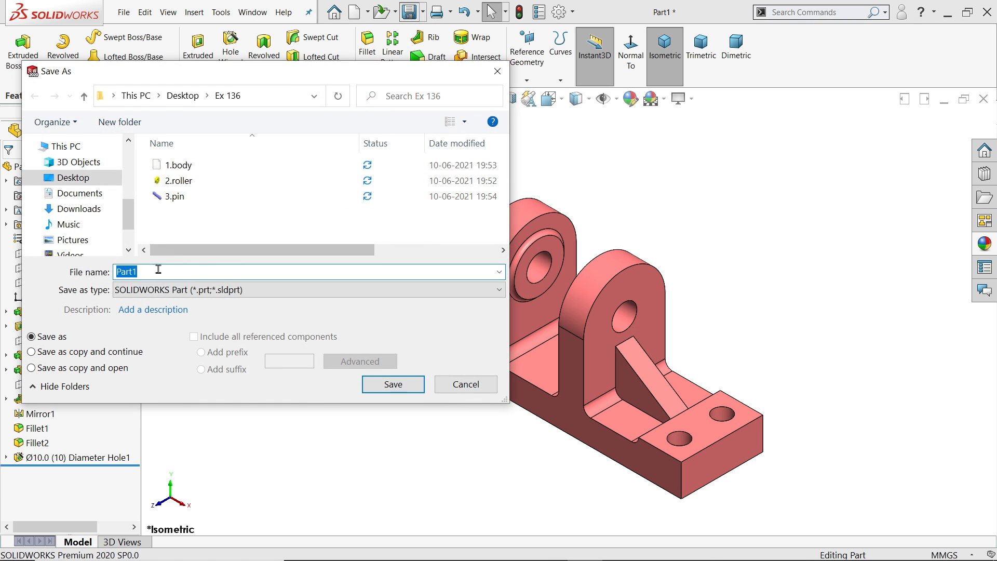
{"action": "type", "text": "1.body"}
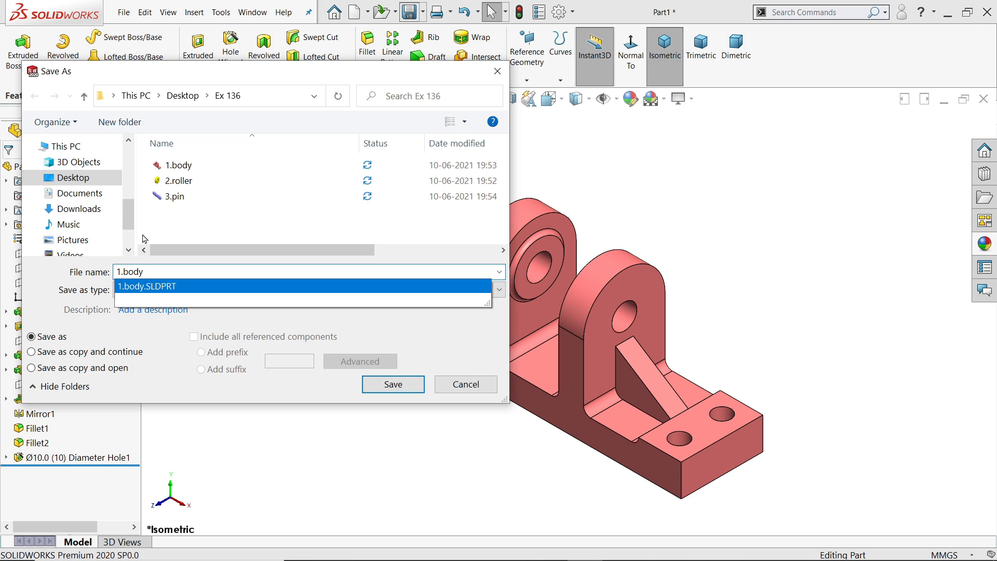
{"action": "left_click", "coordinate": [89, 179]}
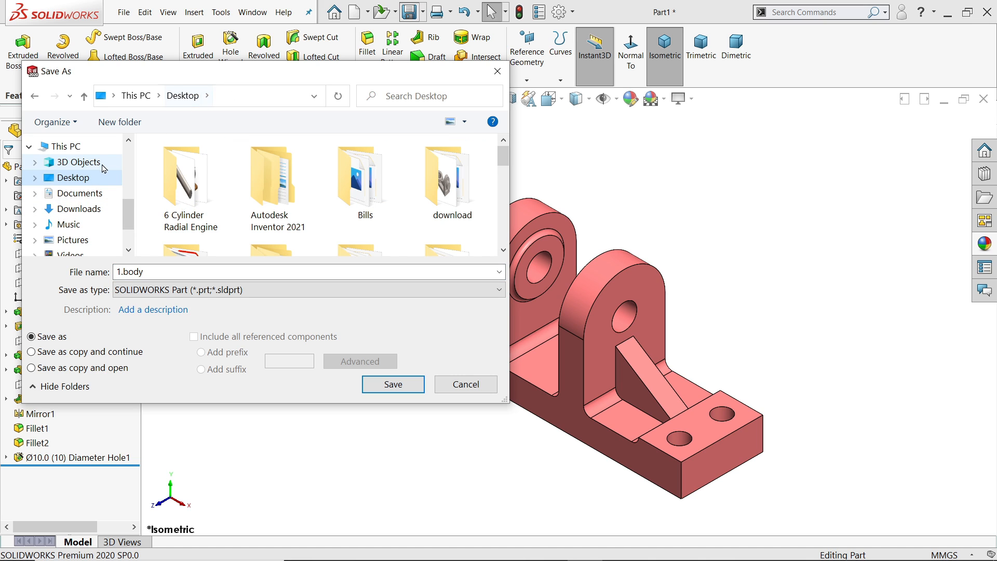
{"action": "left_click", "coordinate": [131, 126]}
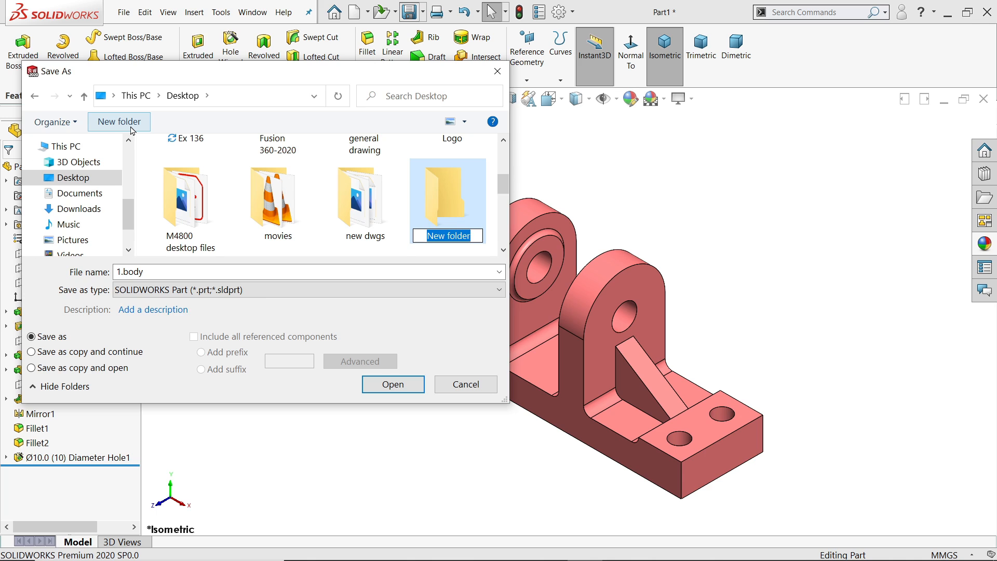
{"action": "type", "text": "exercis"}
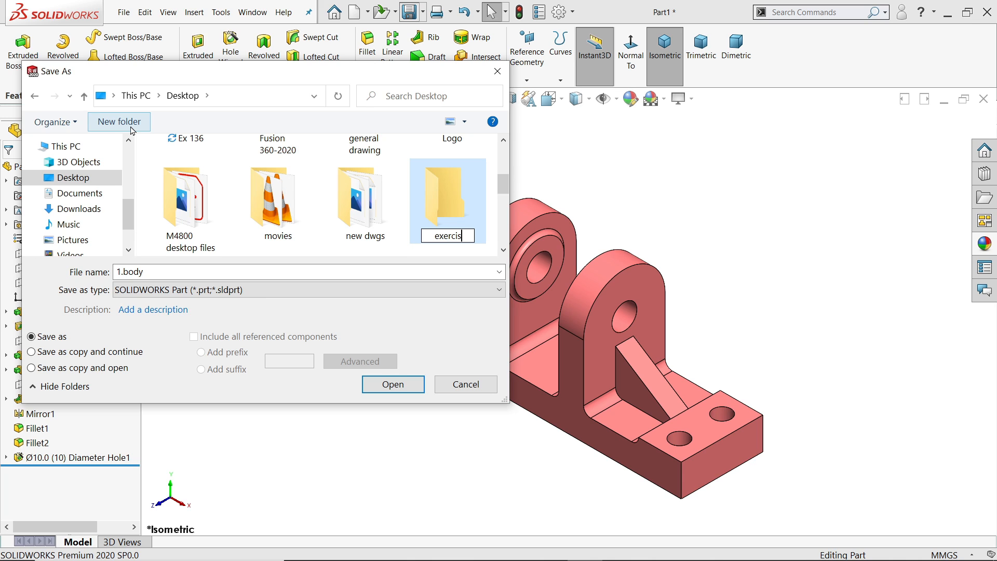
{"action": "type", "text": "e 136"}
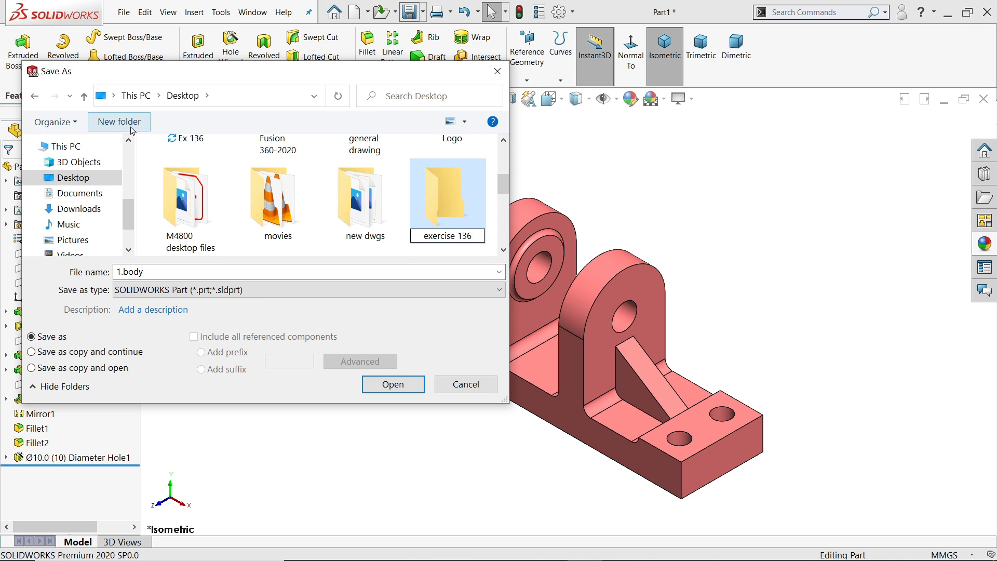
{"action": "key", "text": "Return"}
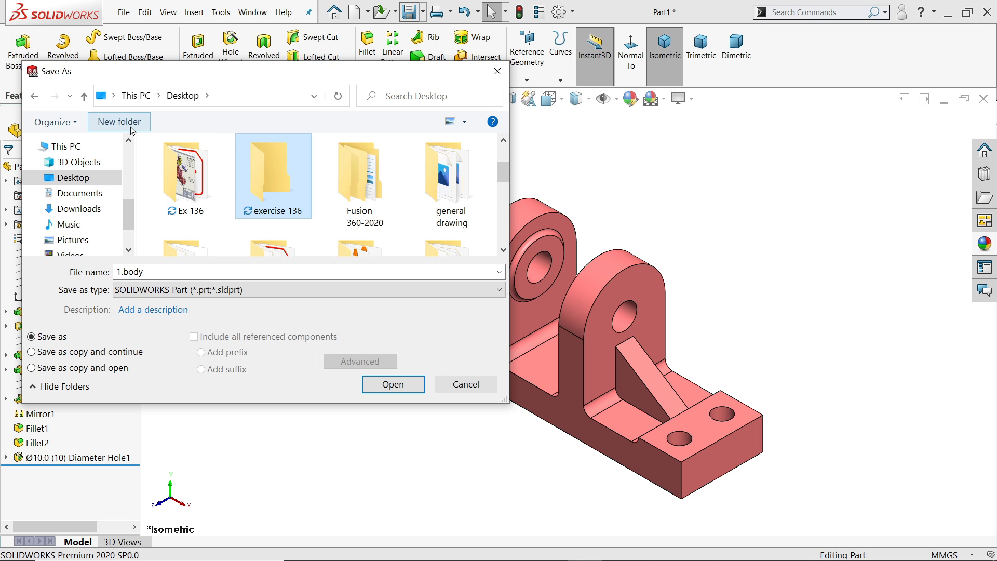
{"action": "double_click", "coordinate": [300, 198]}
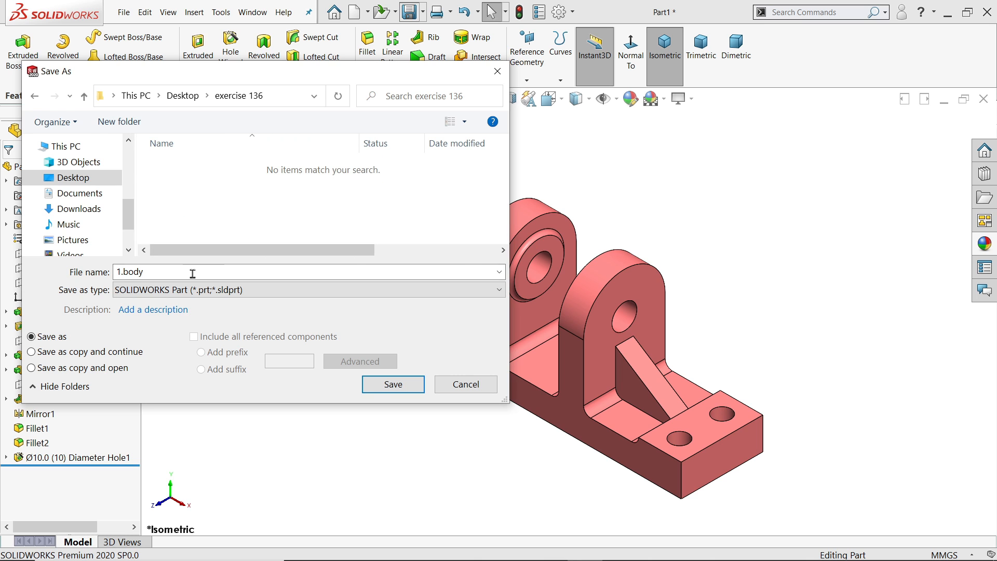
{"action": "left_click", "coordinate": [396, 389]}
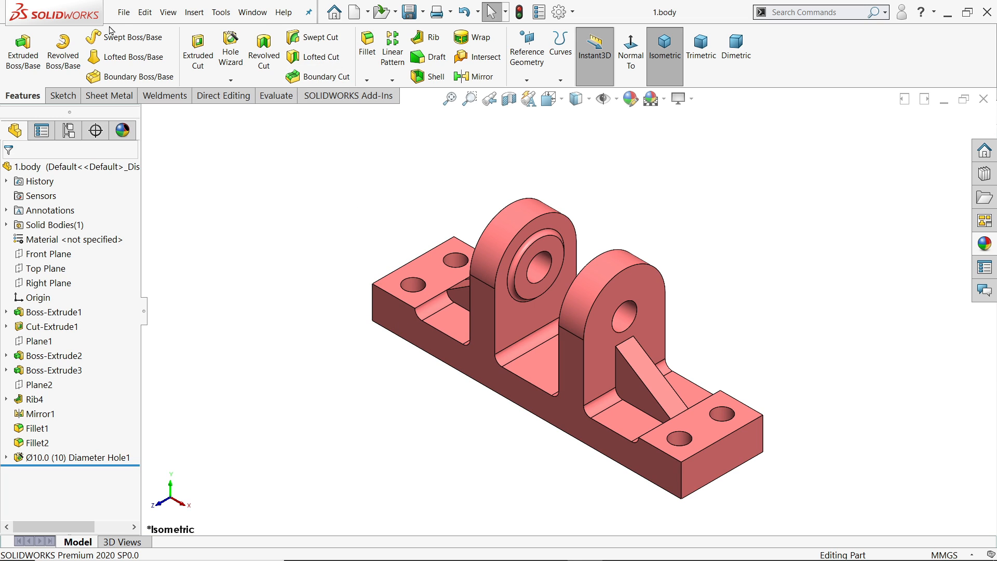
Create a new part document from the Part template
{"action": "left_click", "coordinate": [368, 13]}
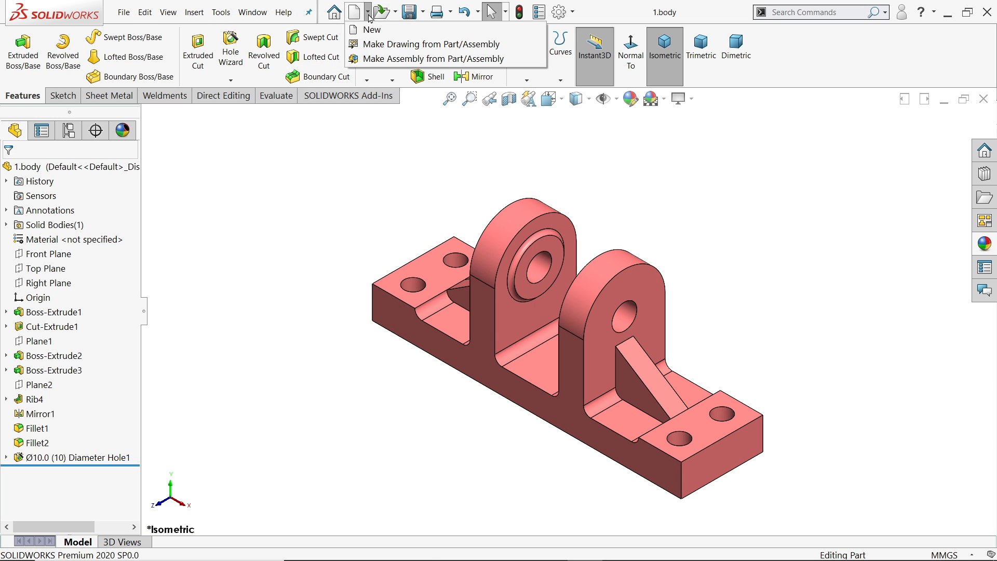
{"action": "left_click", "coordinate": [124, 13]}
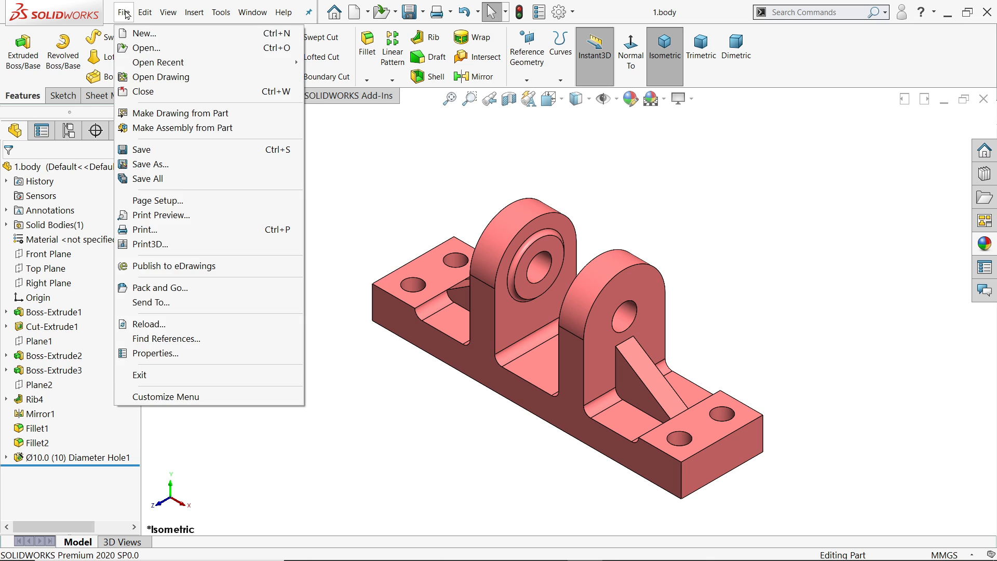
{"action": "left_click", "coordinate": [148, 36]}
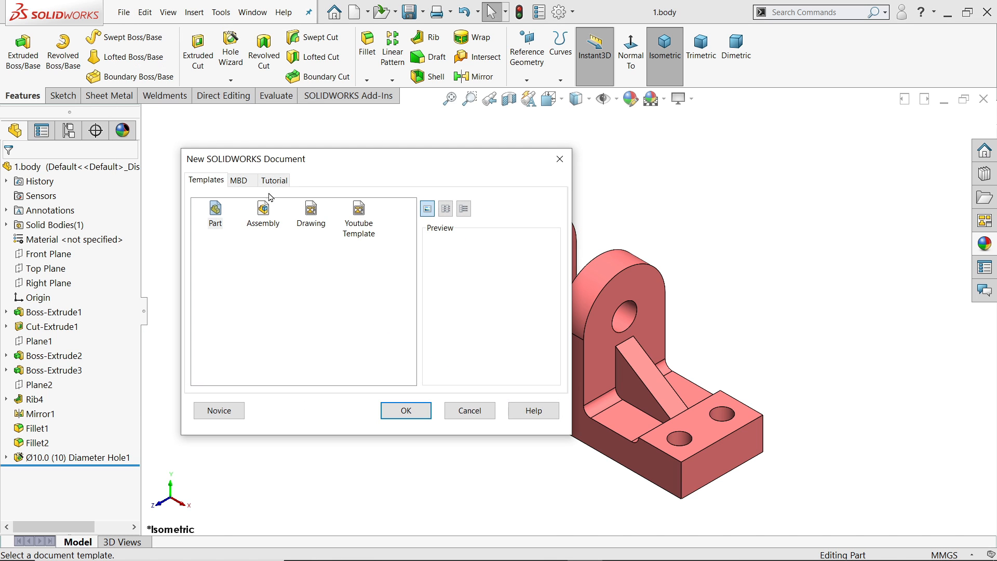
{"action": "left_click", "coordinate": [405, 410]}
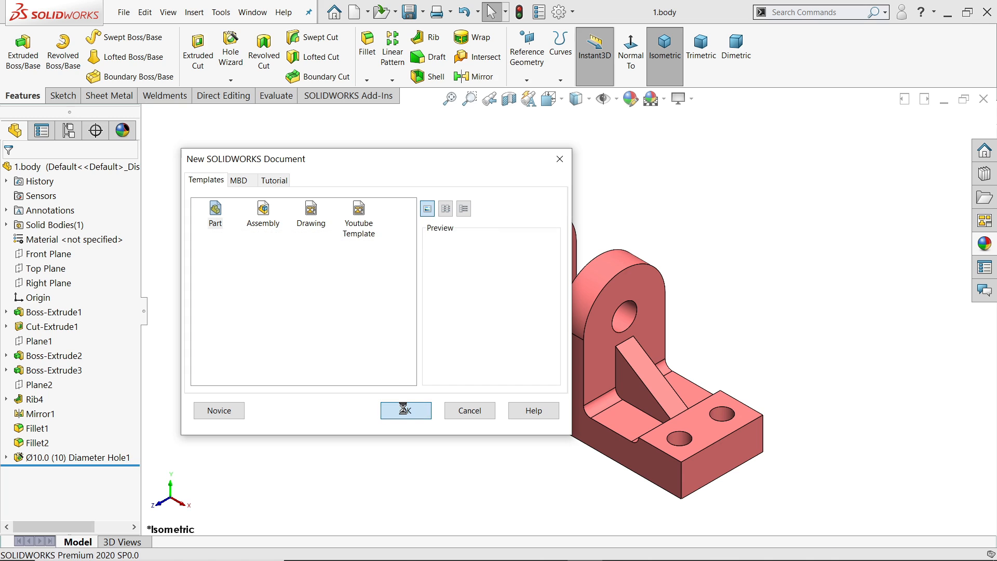
Switch to Photos, examine the roller's dimensions in the Exercise 136 drawing, and return to SOLIDWORKS
{"action": "left_click", "coordinate": [666, 103]}
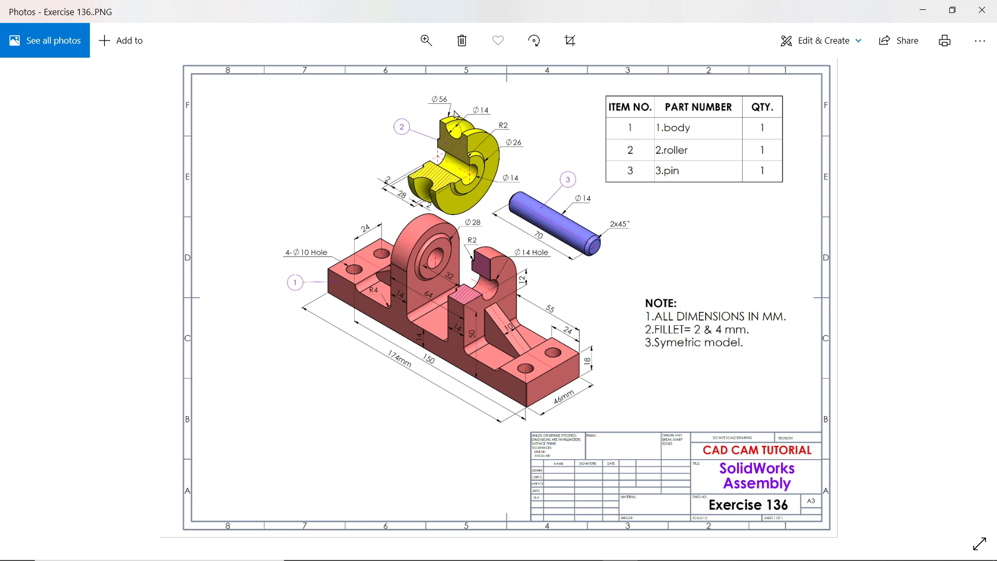
{"action": "scroll", "coordinate": [449, 109], "scroll_direction": "up", "scroll_amount": 5}
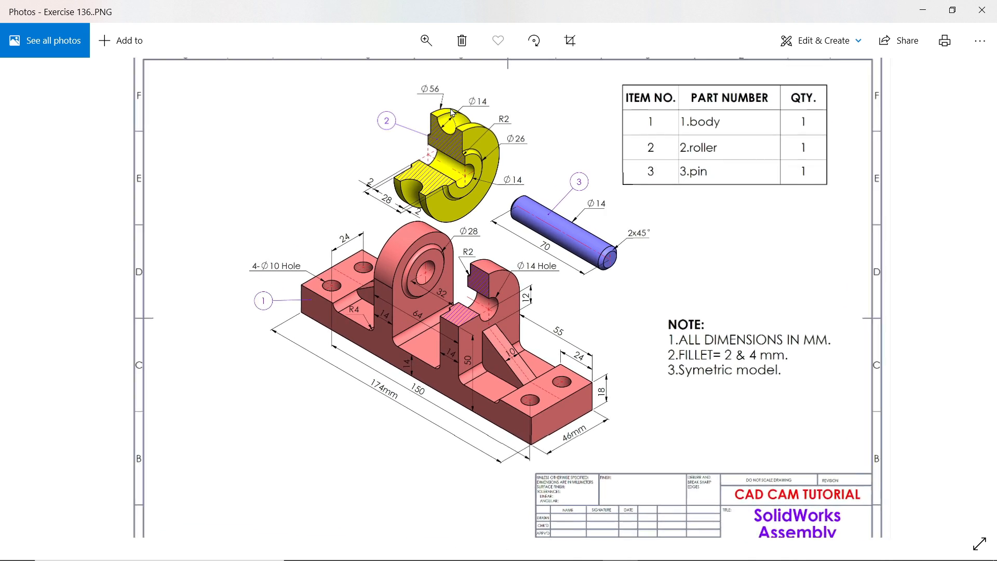
{"action": "scroll", "coordinate": [450, 111], "scroll_direction": "up", "scroll_amount": 1}
{"action": "mouse_move", "coordinate": [462, 134]}
{"action": "left_mouse_down"}
{"action": "mouse_move", "coordinate": [469, 218]}
{"action": "mouse_move", "coordinate": [454, 250]}
{"action": "mouse_move", "coordinate": [459, 263]}
{"action": "left_mouse_up"}
{"action": "scroll", "coordinate": [451, 222], "scroll_direction": "up", "scroll_amount": 1}
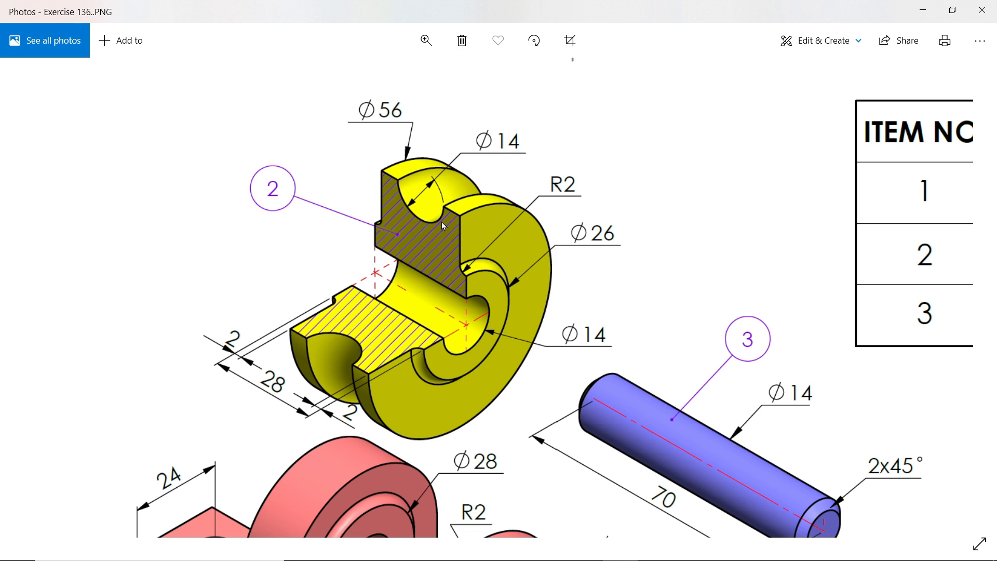
{"action": "left_click", "coordinate": [922, 9]}
{"action": "left_click", "coordinate": [398, 235]}
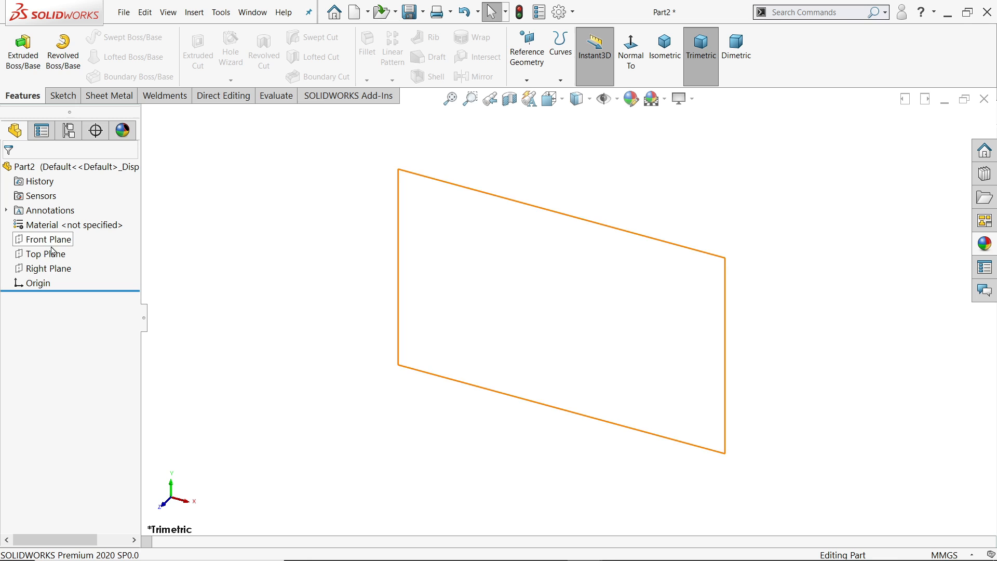
Start a sketch on the Right Plane and draw a 56 mm diameter circle centred on the origin
{"action": "left_click", "coordinate": [49, 268]}
{"action": "left_click", "coordinate": [60, 253]}
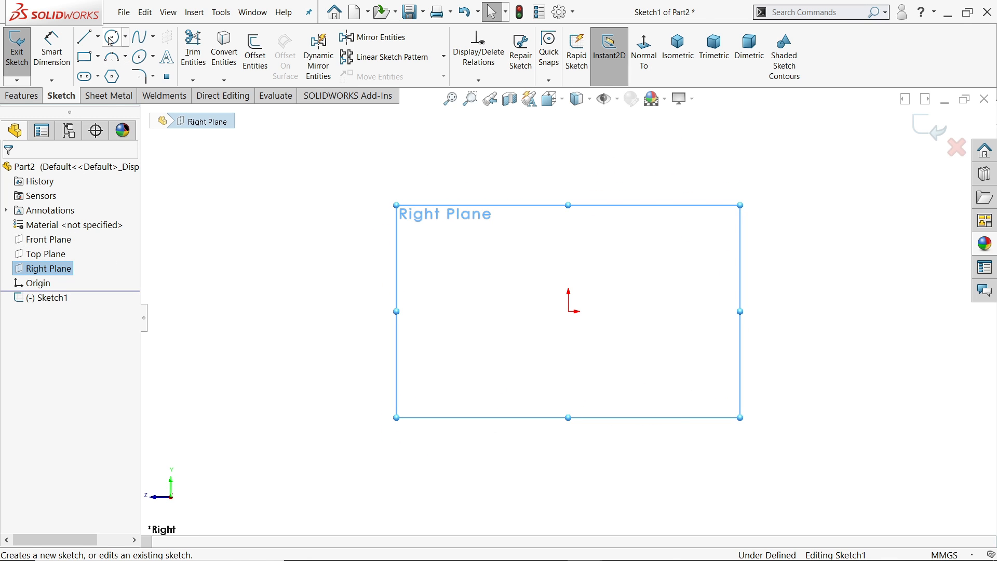
{"action": "left_click", "coordinate": [111, 38]}
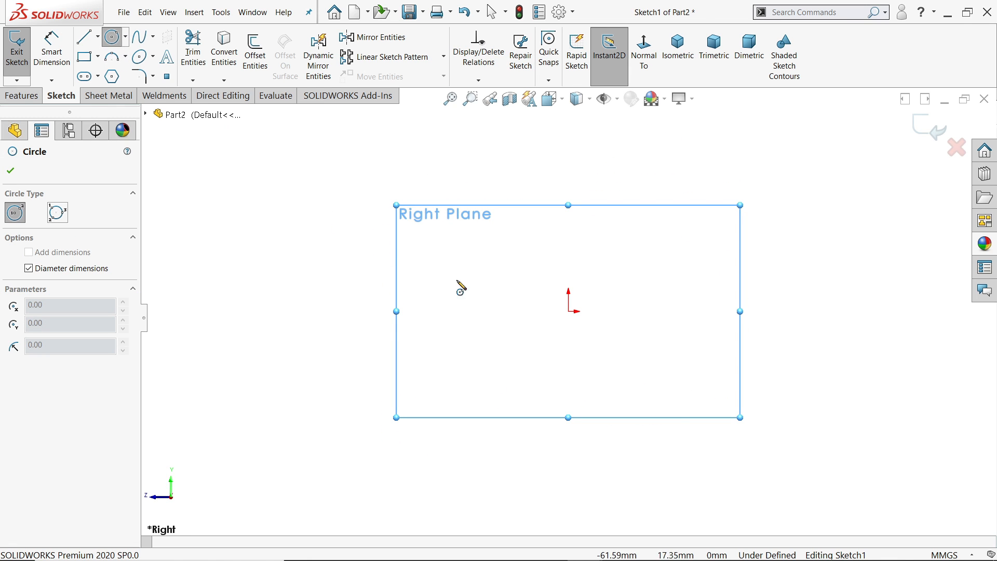
{"action": "left_click", "coordinate": [568, 312]}
{"action": "type", "text": "56"}
{"action": "key", "text": "Return"}
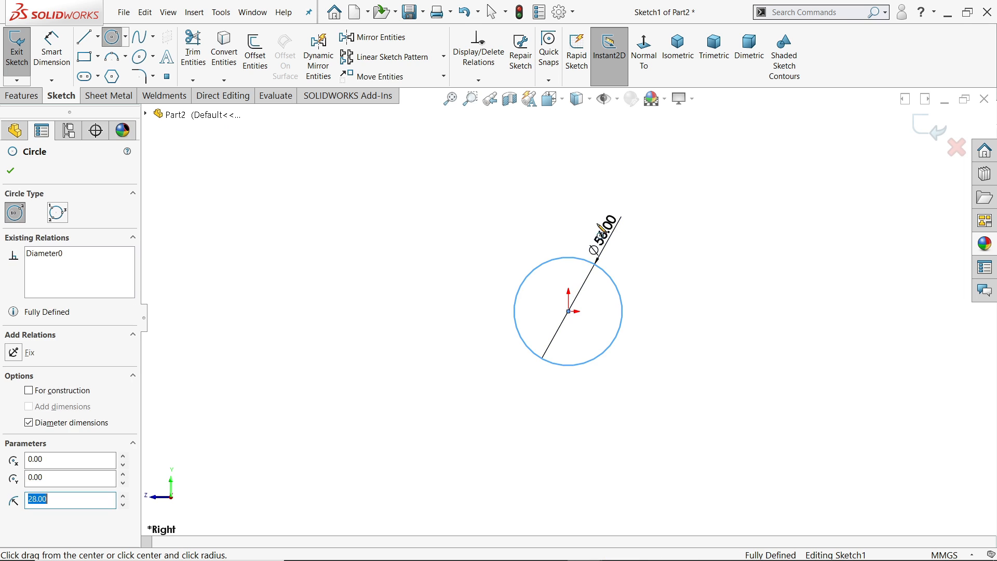
Add a concentric 14 mm diameter circle at the origin for the roller's bore
{"action": "scroll", "coordinate": [586, 305], "scroll_direction": "down", "scroll_amount": 5}
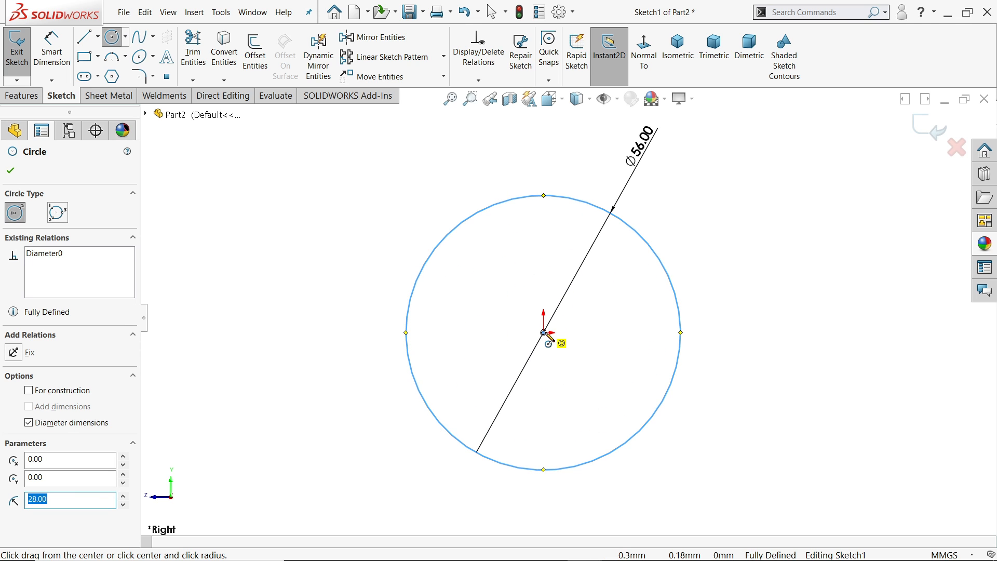
{"action": "left_click", "coordinate": [543, 332]}
{"action": "type", "text": "14"}
{"action": "key", "text": "Return"}
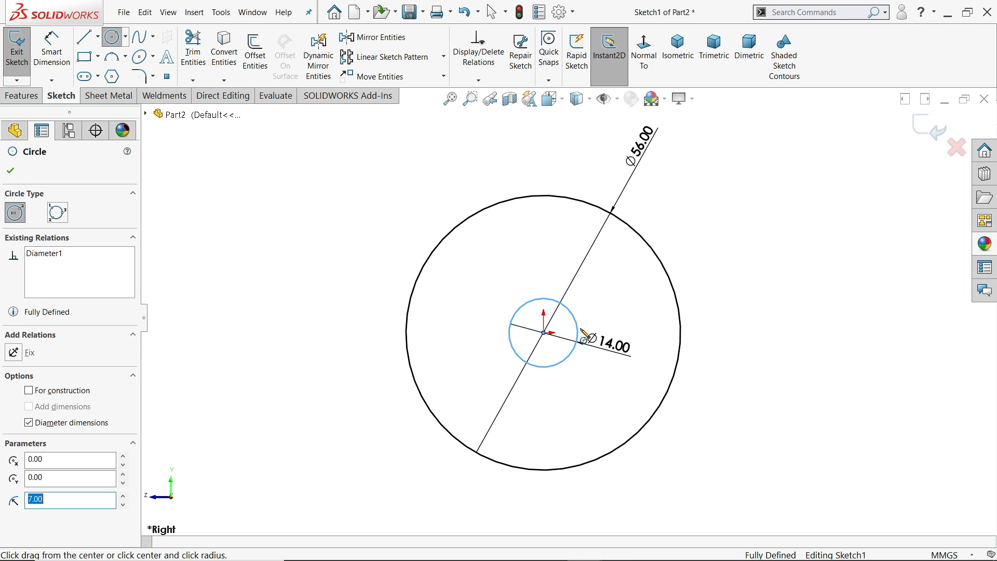
{"action": "right_click", "coordinate": [691, 201]}
{"action": "left_click", "coordinate": [719, 208]}
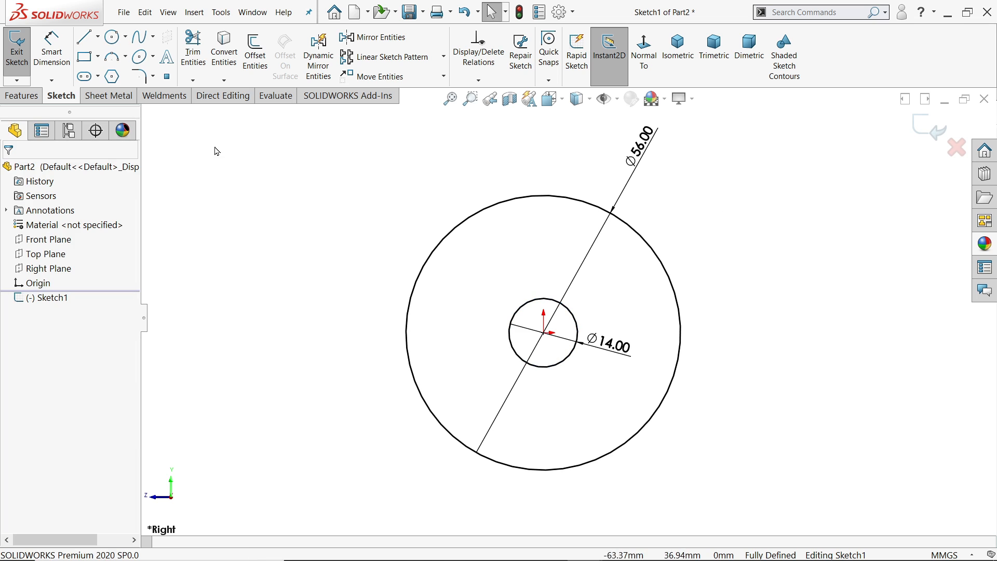
Extrude the ring profile 24 mm with the Mid Plane end condition
{"action": "left_click", "coordinate": [30, 96]}
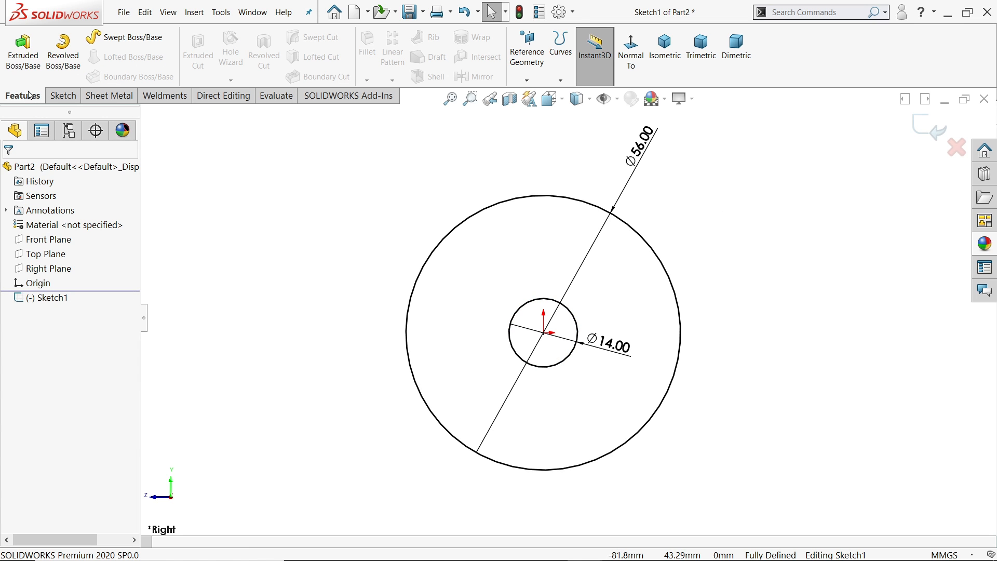
{"action": "left_click", "coordinate": [30, 57]}
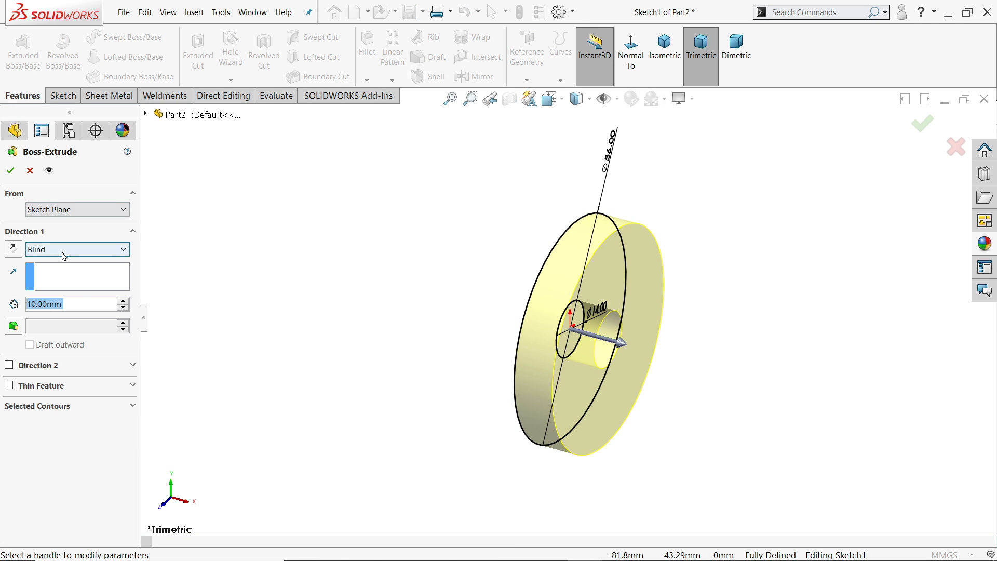
{"action": "left_click", "coordinate": [63, 255]}
{"action": "left_click", "coordinate": [47, 315]}
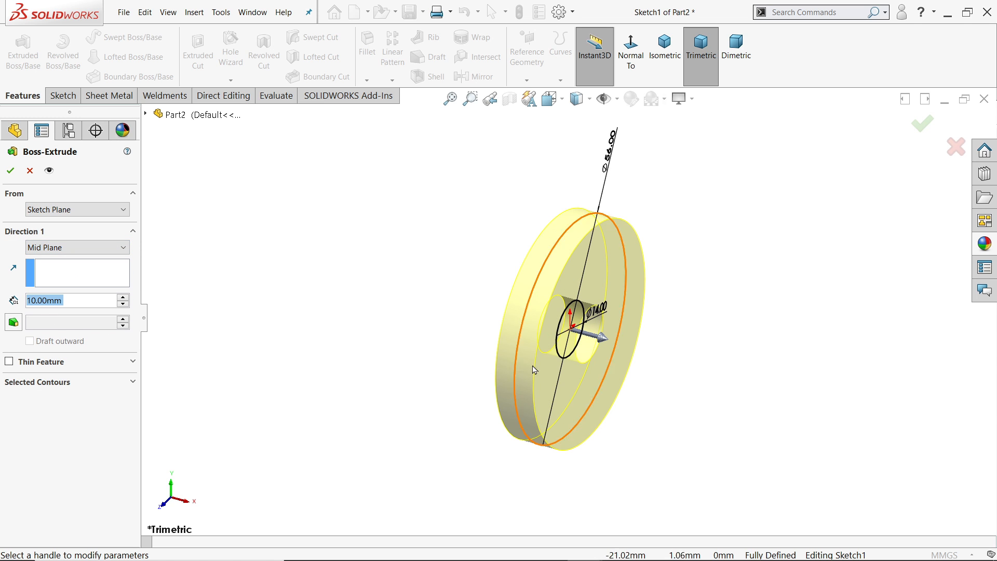
{"action": "scroll", "coordinate": [597, 345], "scroll_direction": "down", "scroll_amount": 3}
{"action": "left_click", "coordinate": [664, 47]}
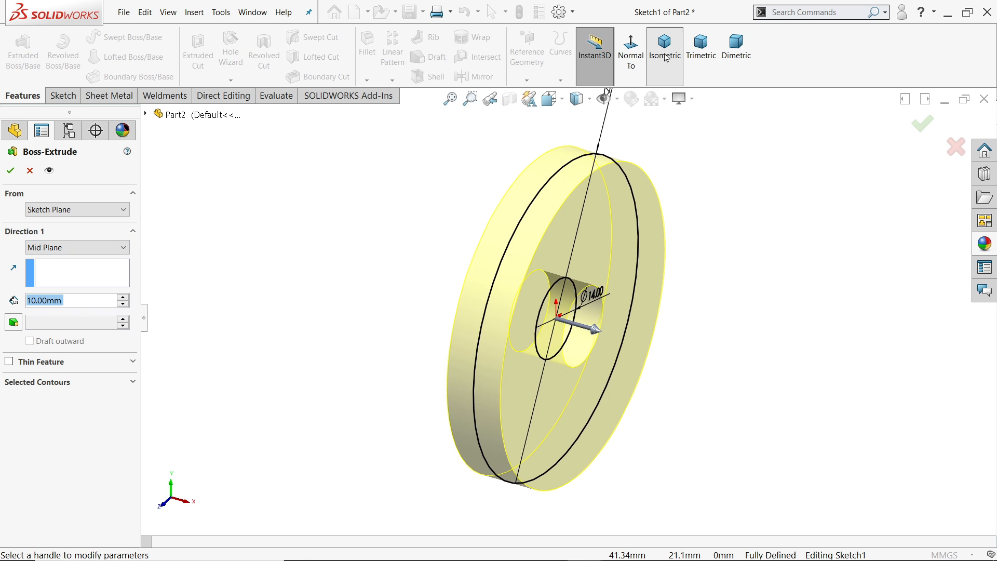
{"action": "scroll", "coordinate": [607, 338], "scroll_direction": "down", "scroll_amount": 2}
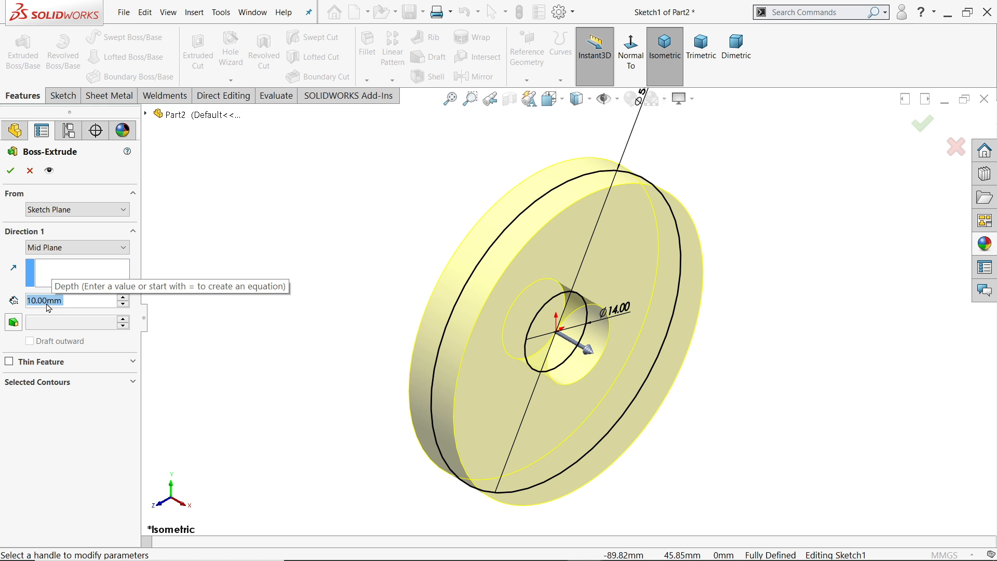
{"action": "type", "text": "24"}
{"action": "key", "text": "Return"}
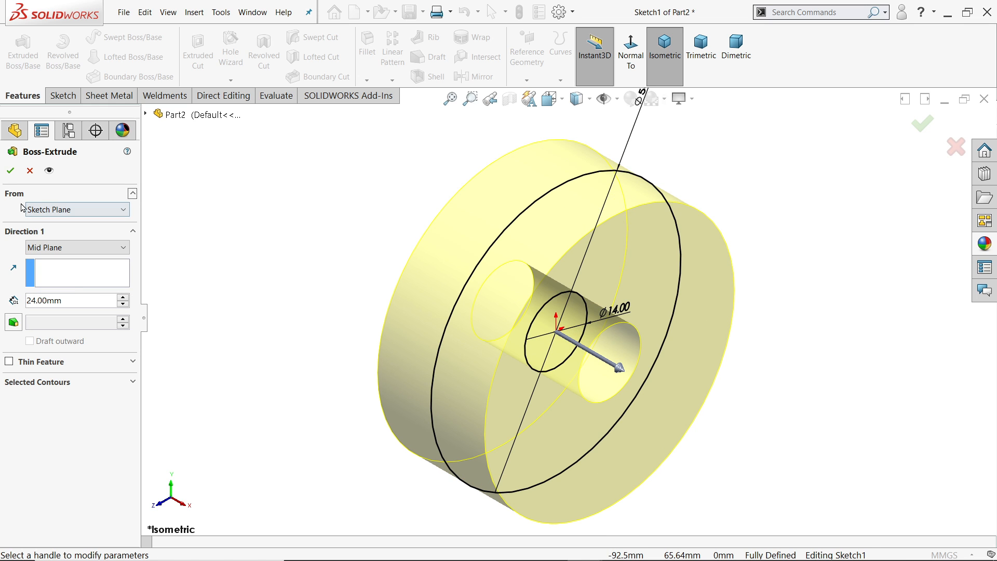
{"action": "left_click", "coordinate": [10, 171]}
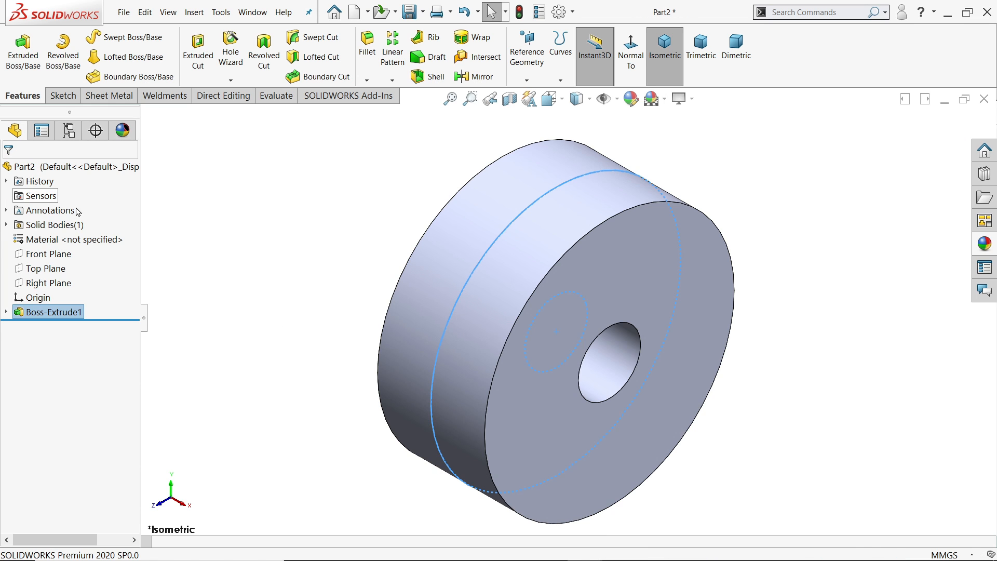
Start a sketch on the roller's flat side face and draw a 26 mm diameter circle centred on the origin
{"action": "left_click", "coordinate": [597, 424]}
{"action": "left_click", "coordinate": [637, 391]}
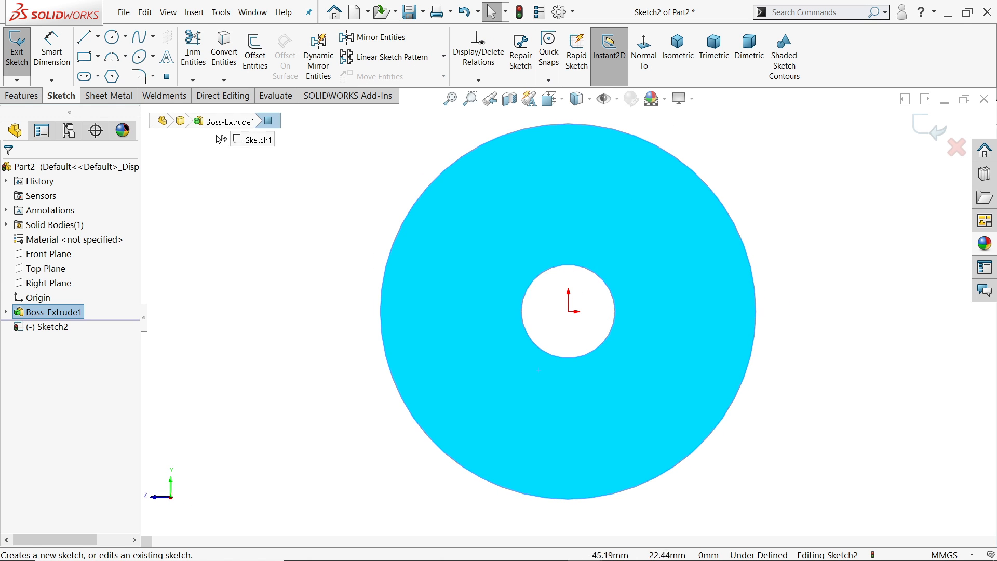
{"action": "left_click", "coordinate": [111, 36]}
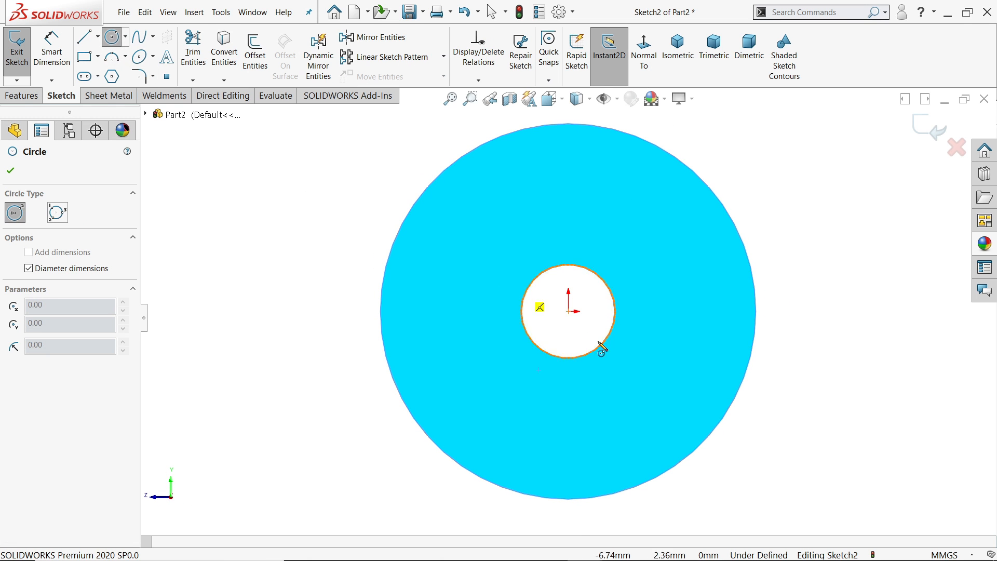
{"action": "left_click", "coordinate": [569, 312]}
{"action": "type", "text": "2"}
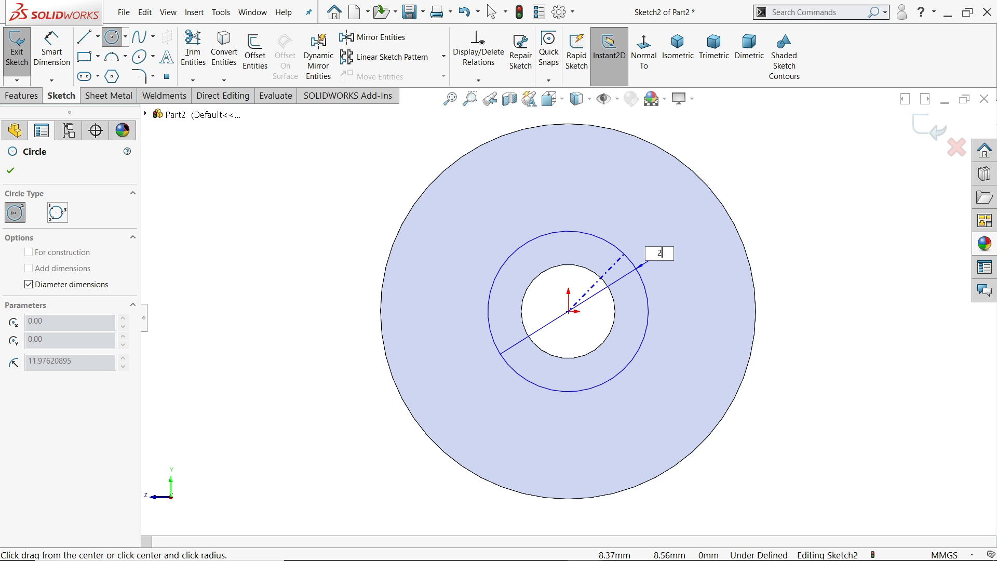
{"action": "type", "text": "6"}
{"action": "key", "text": "Return"}
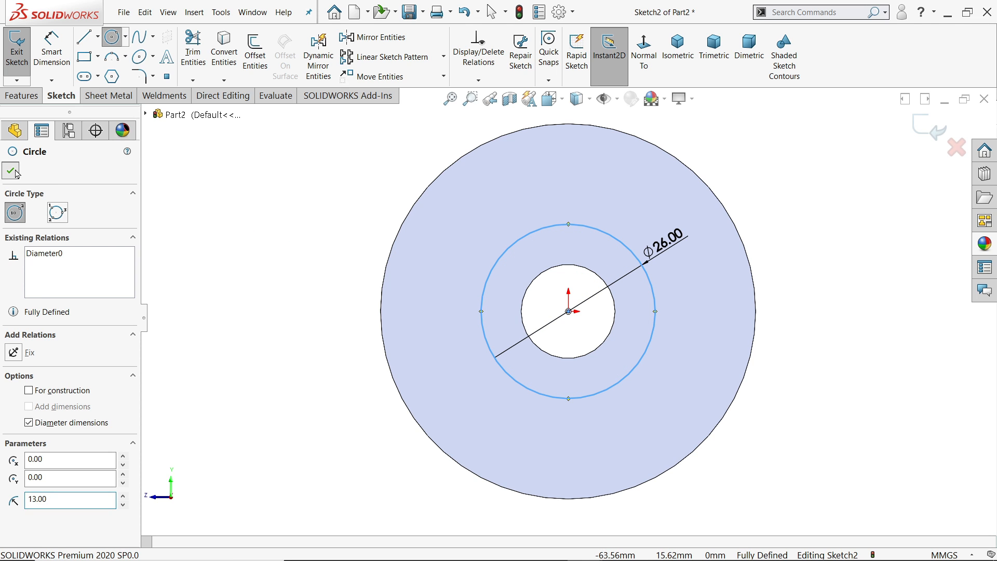
{"action": "left_click", "coordinate": [10, 171]}
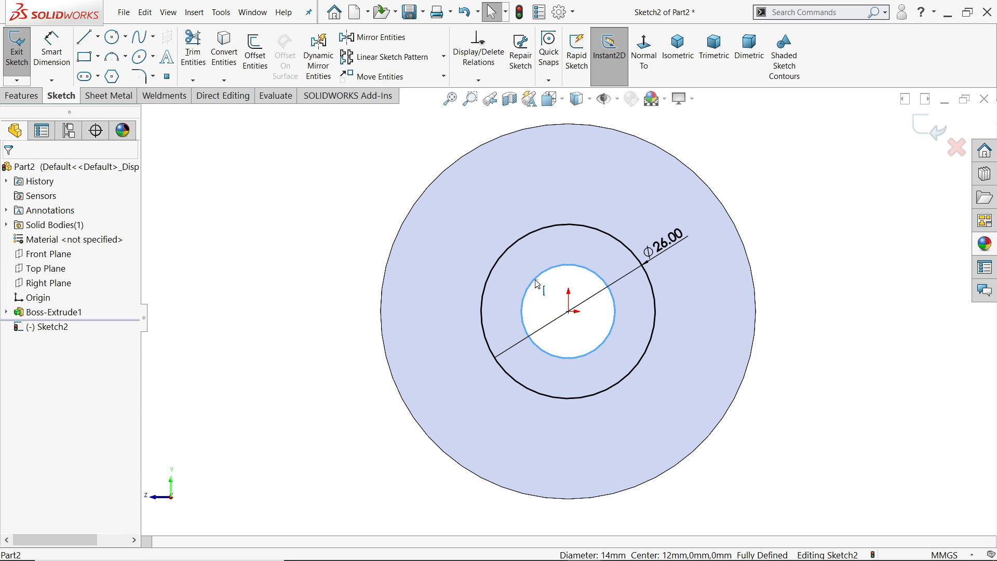
Extrude the 26 mm circle profile outward as a Blind boss 2 mm deep, merged with the roller
{"action": "middle_click_drag", "start_coordinate": [517, 236], "coordinate": [561, 286]}
{"action": "left_click", "coordinate": [22, 96]}
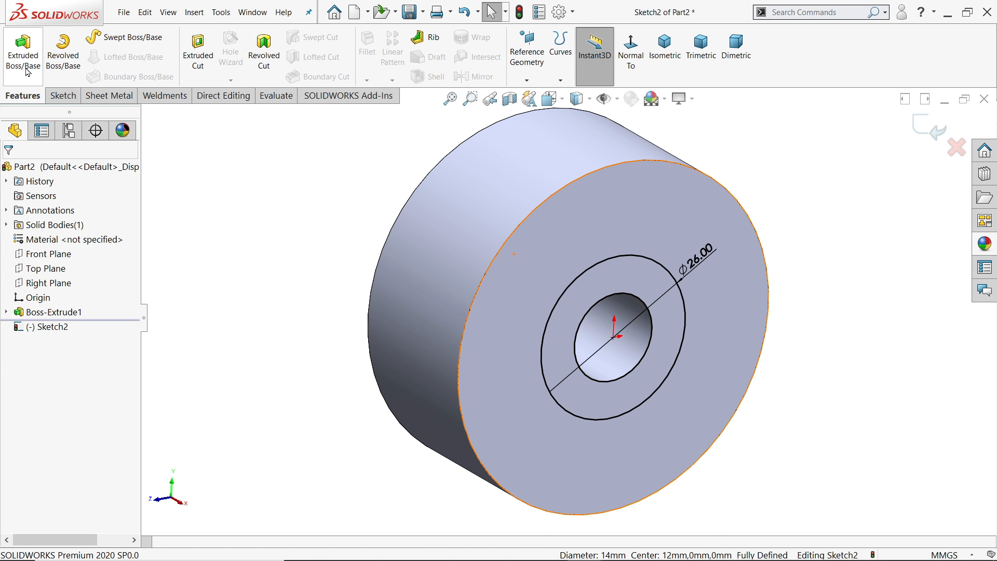
{"action": "left_click", "coordinate": [23, 52]}
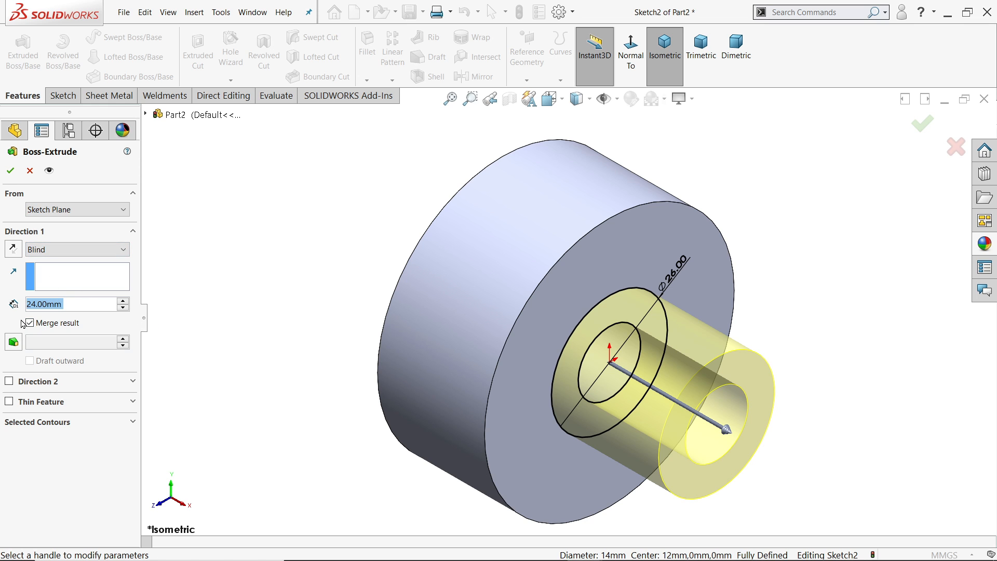
{"action": "type", "text": "2"}
{"action": "key", "text": "Return"}
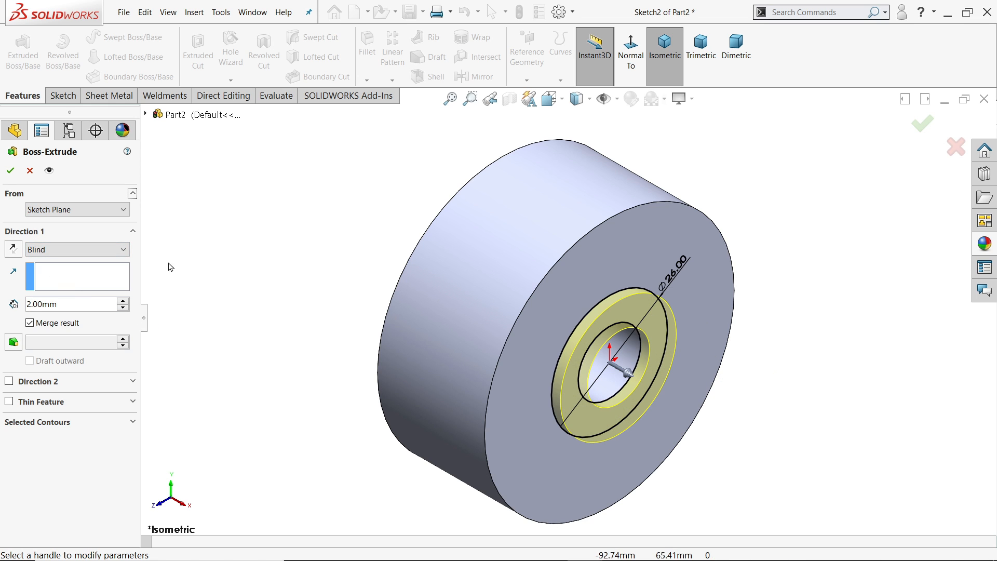
{"action": "left_click", "coordinate": [11, 171]}
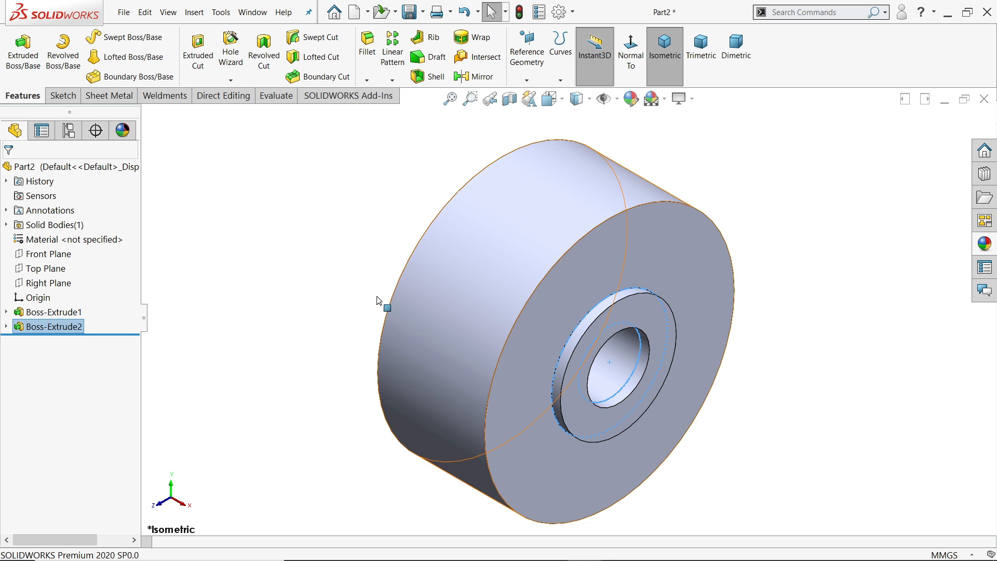
Mirror the 2 mm hub boss to the opposite side of the roller about the Right Plane
{"action": "left_click", "coordinate": [49, 285]}
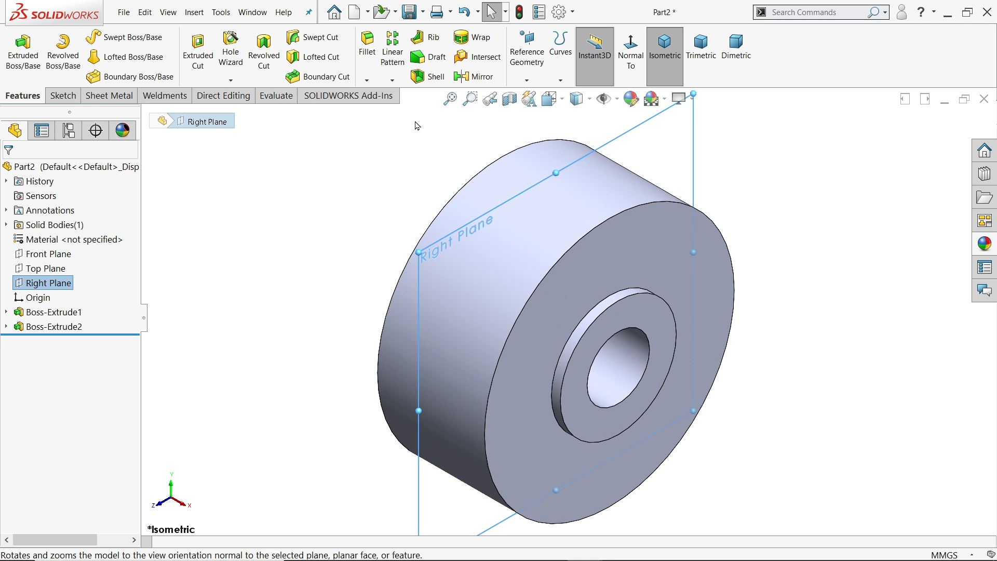
{"action": "left_click", "coordinate": [473, 77]}
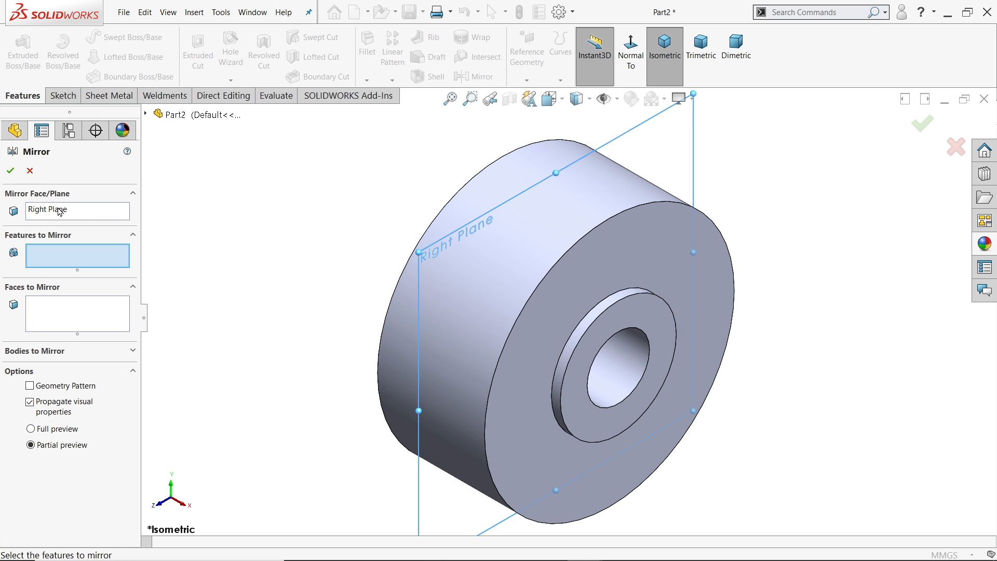
{"action": "left_click", "coordinate": [594, 349]}
{"action": "left_click", "coordinate": [10, 171]}
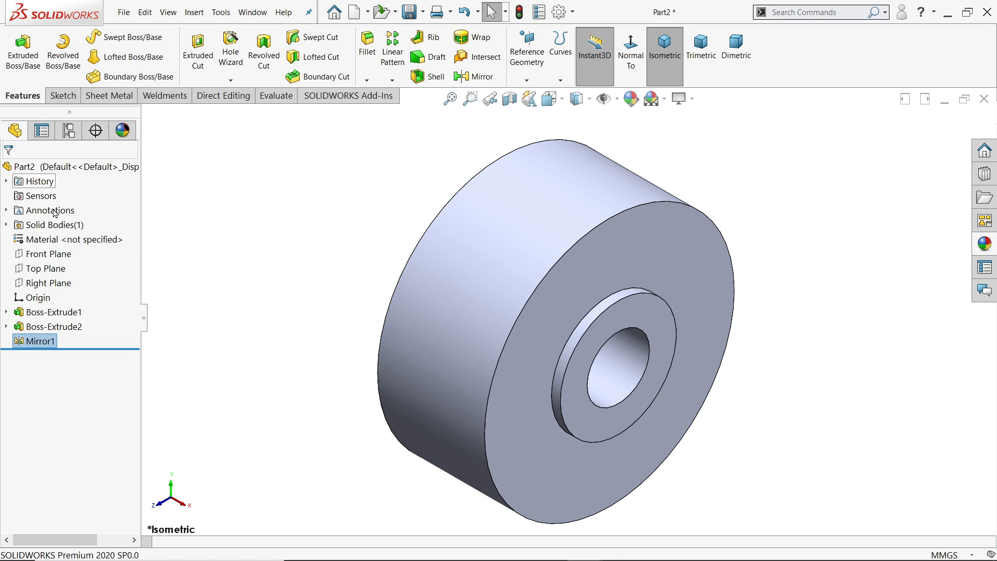
Fillet the base edges of both hub bosses, where they meet the roller's side faces, with a 2 mm radius
{"action": "middle_click_drag", "start_coordinate": [332, 347], "coordinate": [336, 325]}
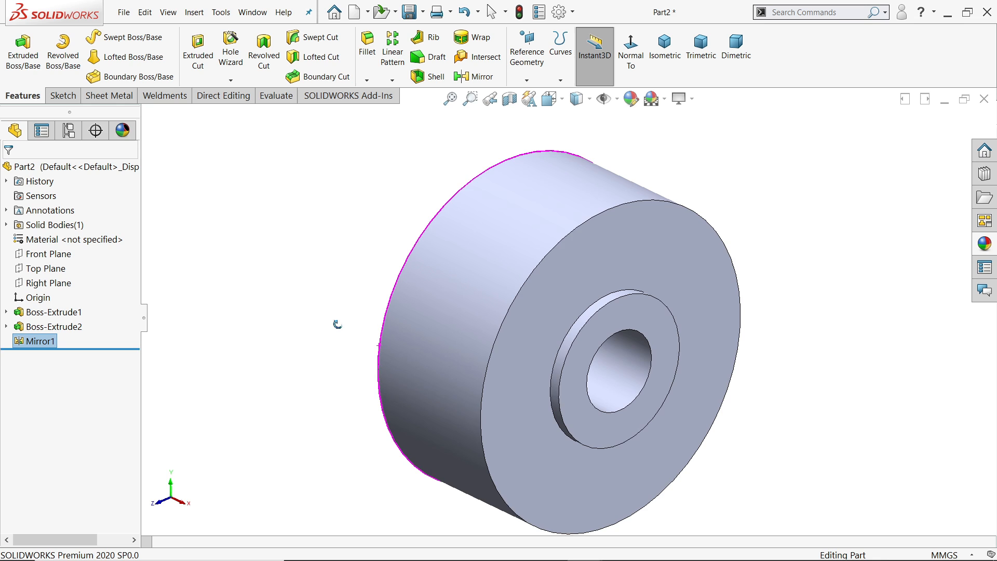
{"action": "left_click", "coordinate": [574, 335]}
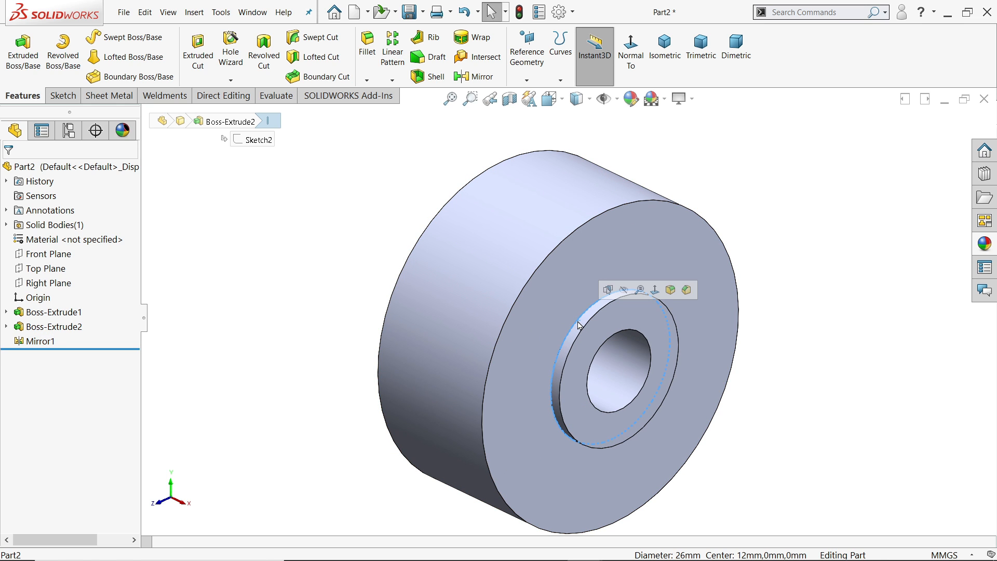
{"action": "left_click", "coordinate": [671, 290]}
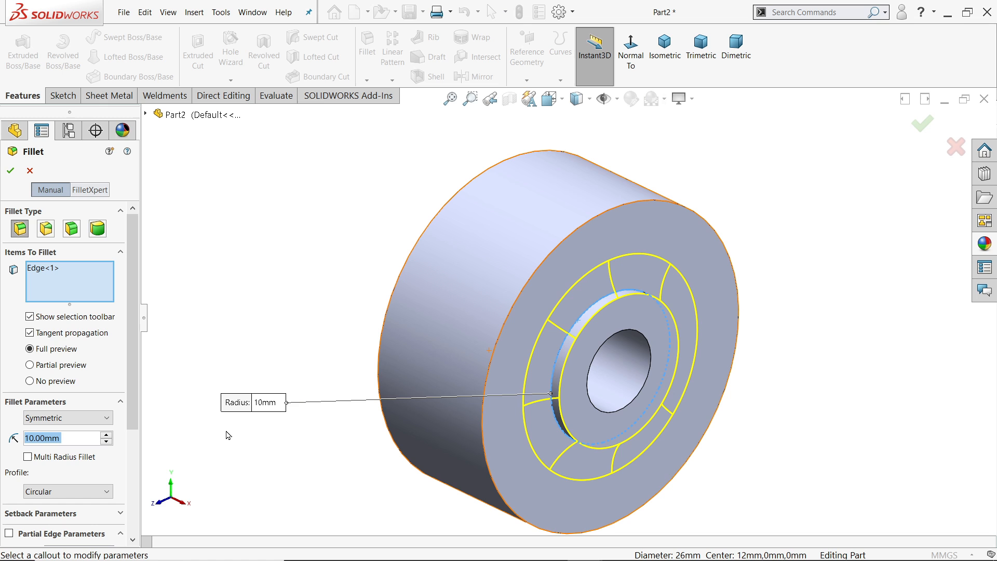
{"action": "type", "text": "2"}
{"action": "key", "text": "Return"}
{"action": "middle_click_drag", "start_coordinate": [327, 289], "coordinate": [369, 295]}
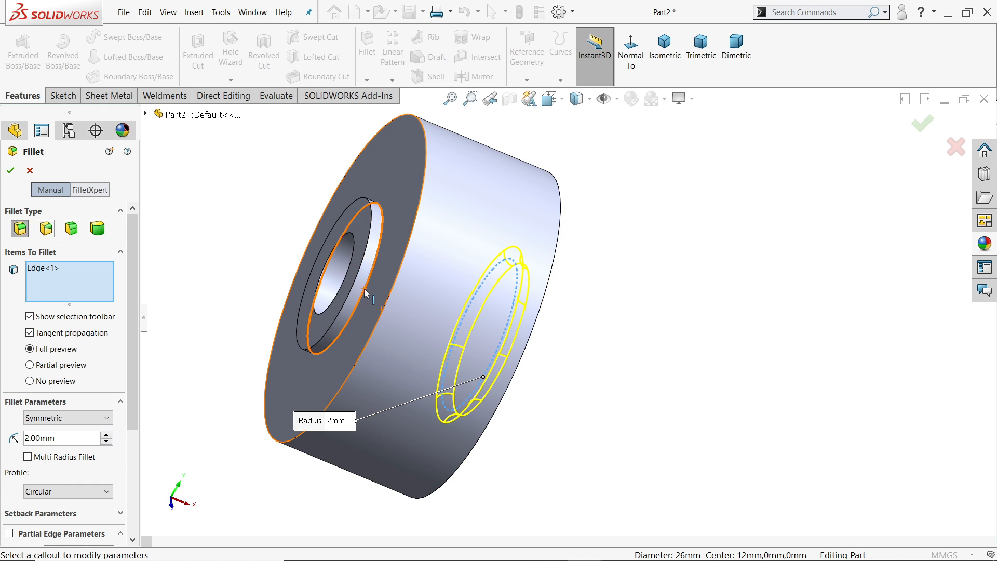
{"action": "left_click", "coordinate": [370, 298]}
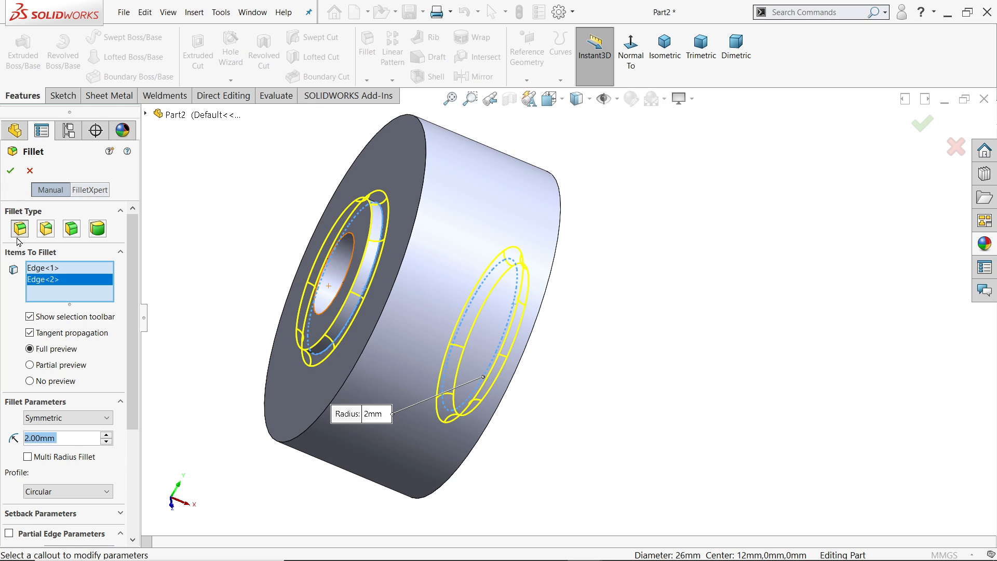
{"action": "left_click", "coordinate": [10, 171]}
{"action": "middle_click_drag", "start_coordinate": [412, 374], "coordinate": [482, 361]}
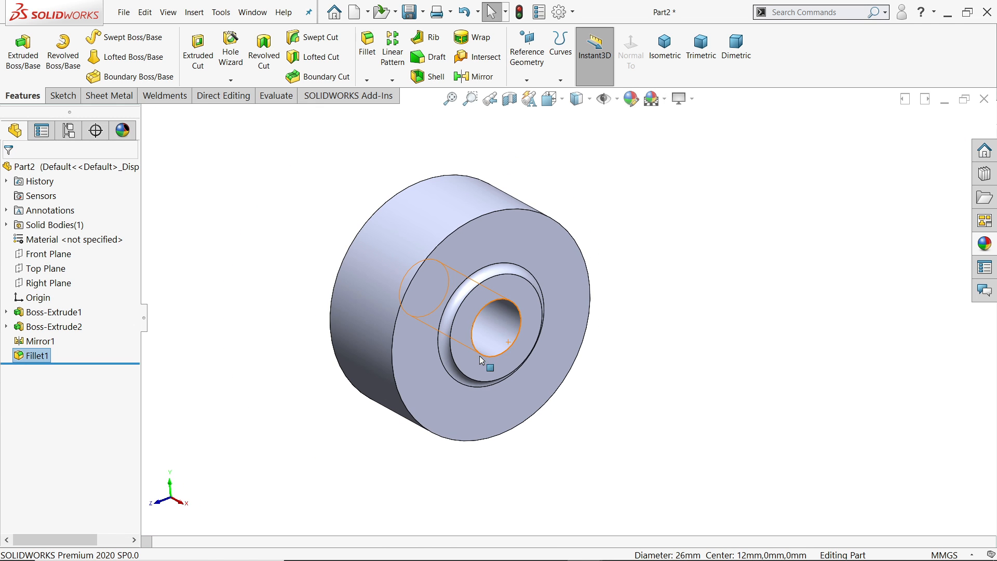
Start a sketch on the Front Plane and draw a 14 mm diameter circle centred on the midpoint of the roller's top edge
{"action": "left_click", "coordinate": [56, 255]}
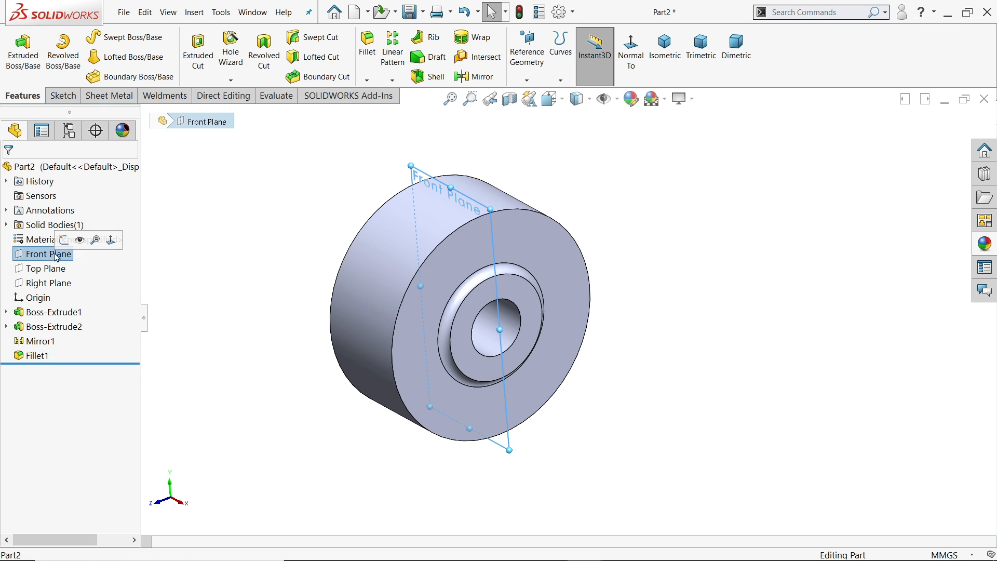
{"action": "left_click", "coordinate": [65, 240]}
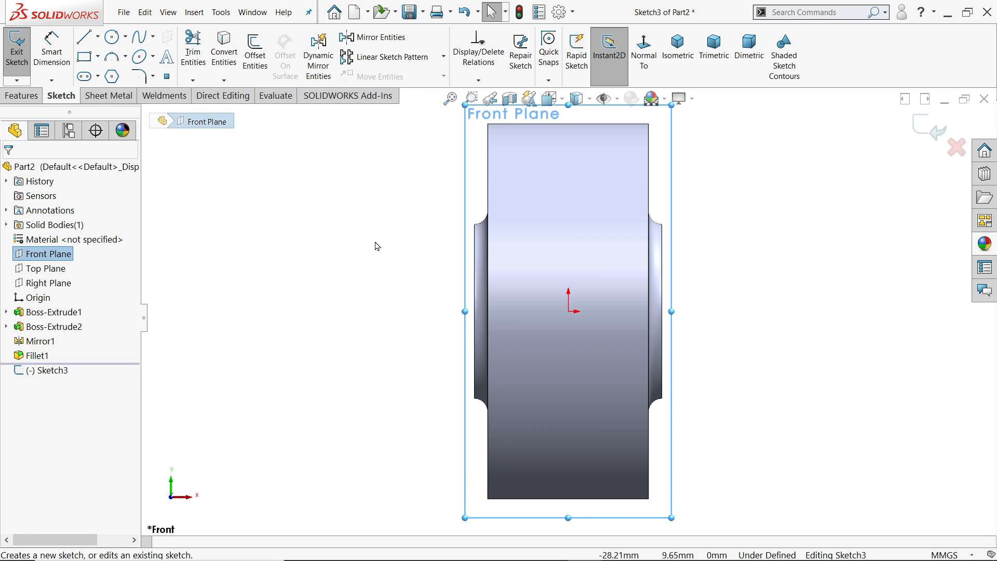
{"action": "left_click", "coordinate": [111, 37]}
{"action": "scroll", "coordinate": [571, 155], "scroll_direction": "down", "scroll_amount": 4}
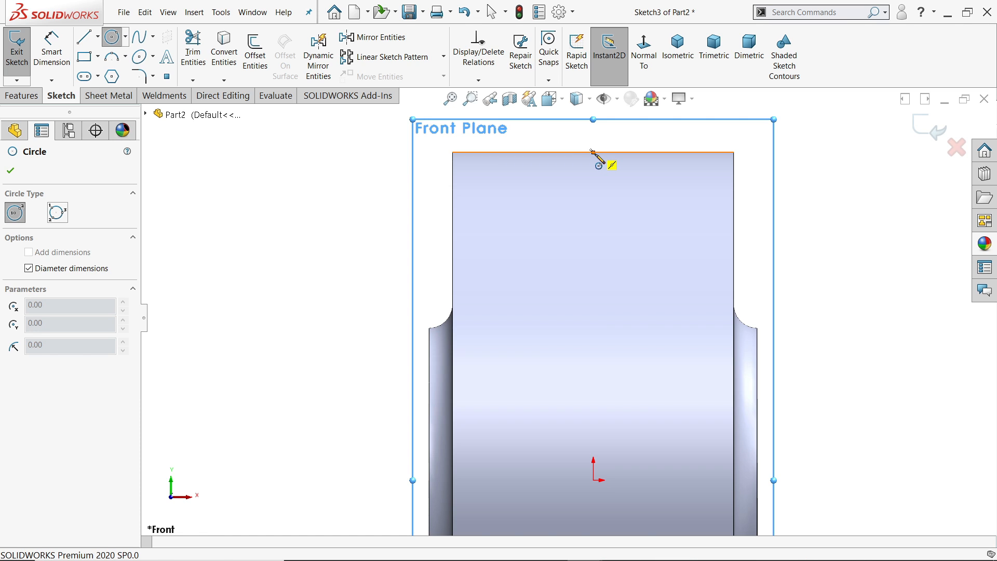
{"action": "left_click", "coordinate": [593, 152]}
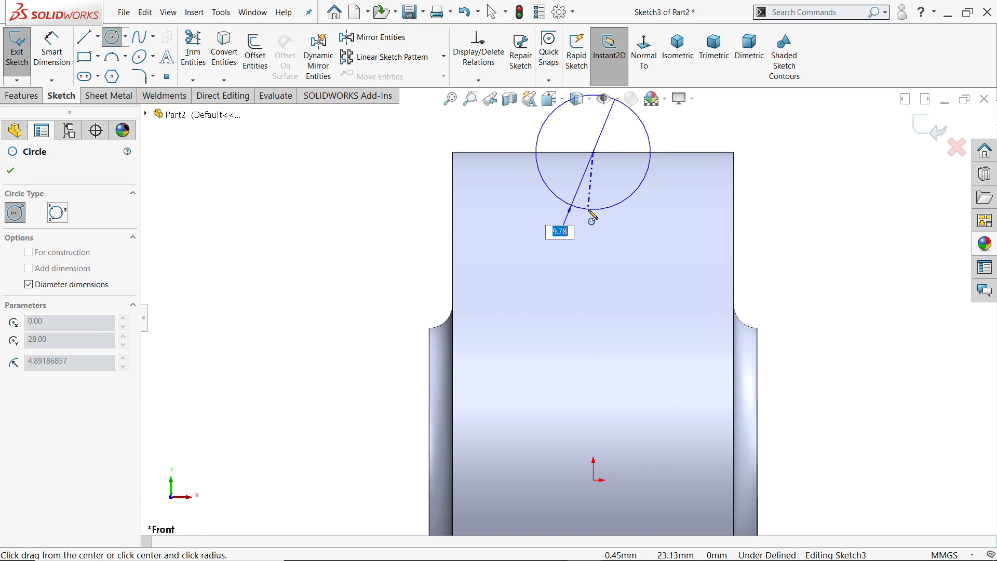
{"action": "type", "text": "14"}
{"action": "key", "text": "Return"}
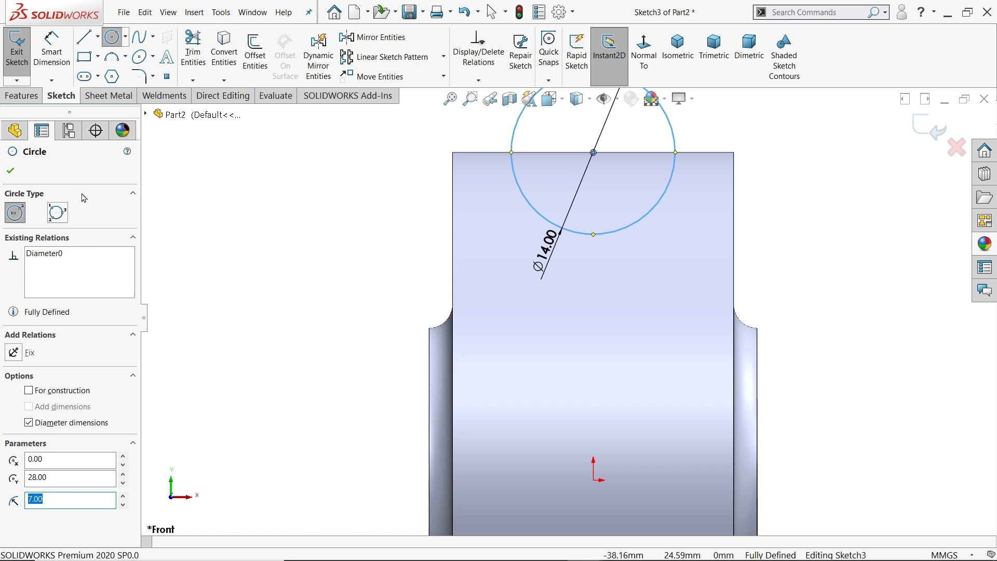
Draw a horizontal centerline from the origin to the hub's outer face as the groove's revolution axis
{"action": "left_click", "coordinate": [98, 36]}
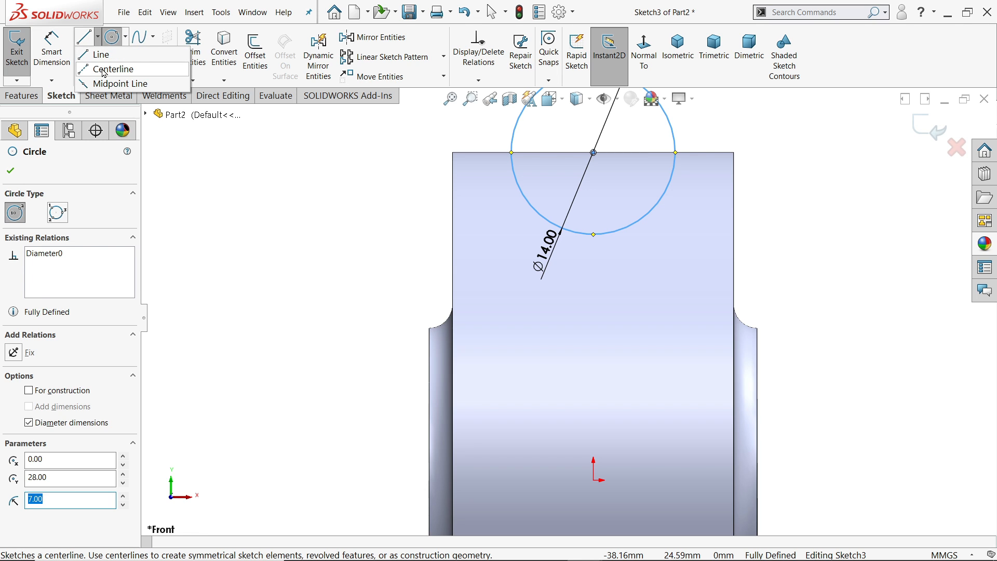
{"action": "left_click", "coordinate": [104, 70]}
{"action": "scroll", "coordinate": [567, 310], "scroll_direction": "up", "scroll_amount": 2}
{"action": "left_click_drag", "start_coordinate": [586, 429], "coordinate": [710, 427]}
{"action": "right_click", "coordinate": [744, 301]}
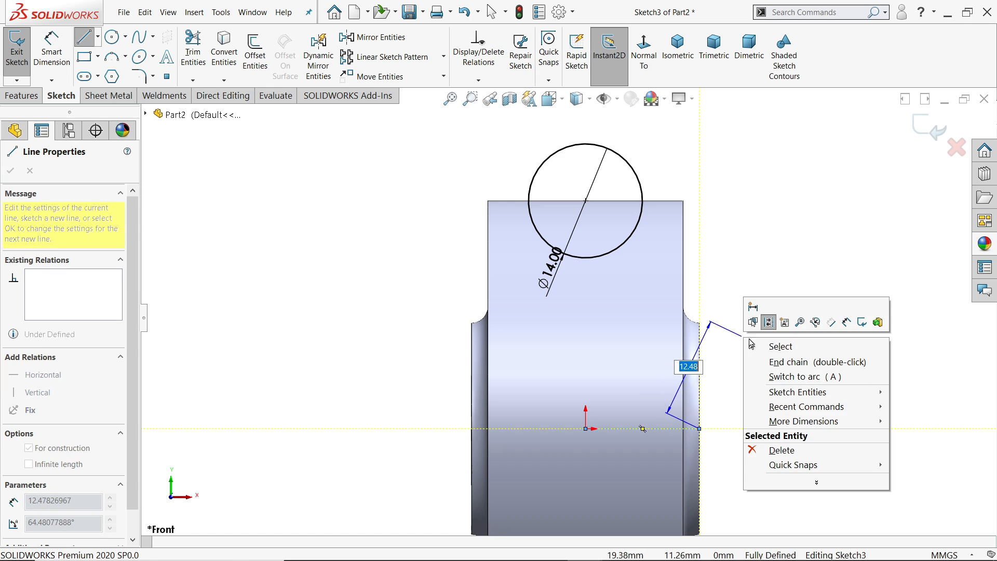
{"action": "left_click", "coordinate": [764, 345]}
{"action": "scroll", "coordinate": [684, 347], "scroll_direction": "up", "scroll_amount": 2}
{"action": "scroll", "coordinate": [683, 344], "scroll_direction": "up", "scroll_amount": 2}
{"action": "middle_click_drag", "start_coordinate": [701, 317], "coordinate": [658, 365]}
{"action": "scroll", "coordinate": [629, 414], "scroll_direction": "down", "scroll_amount": 2}
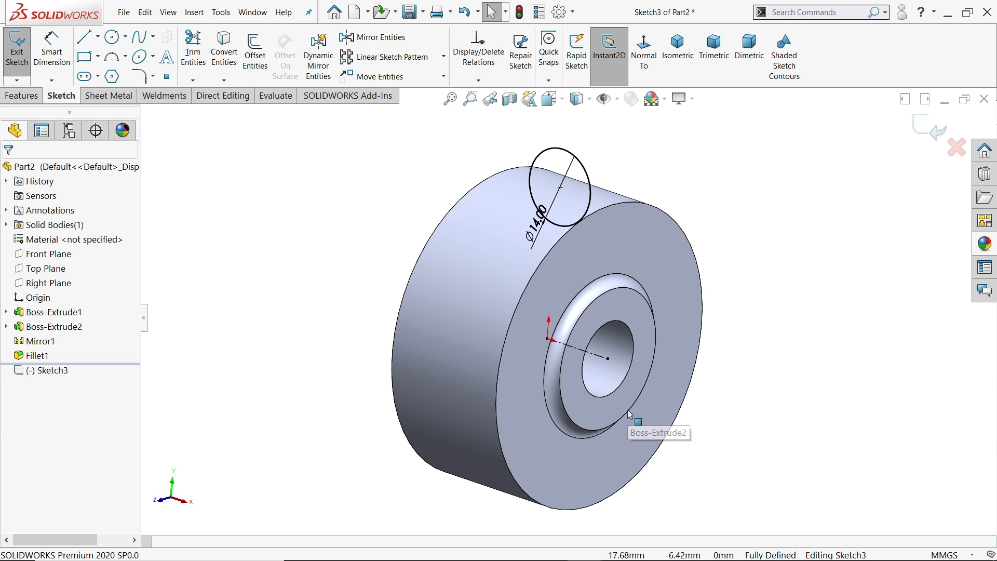
Cut the rim groove by revolving the 14 mm circle 360 degrees about the centerline with the Blind option
{"action": "left_click", "coordinate": [22, 95]}
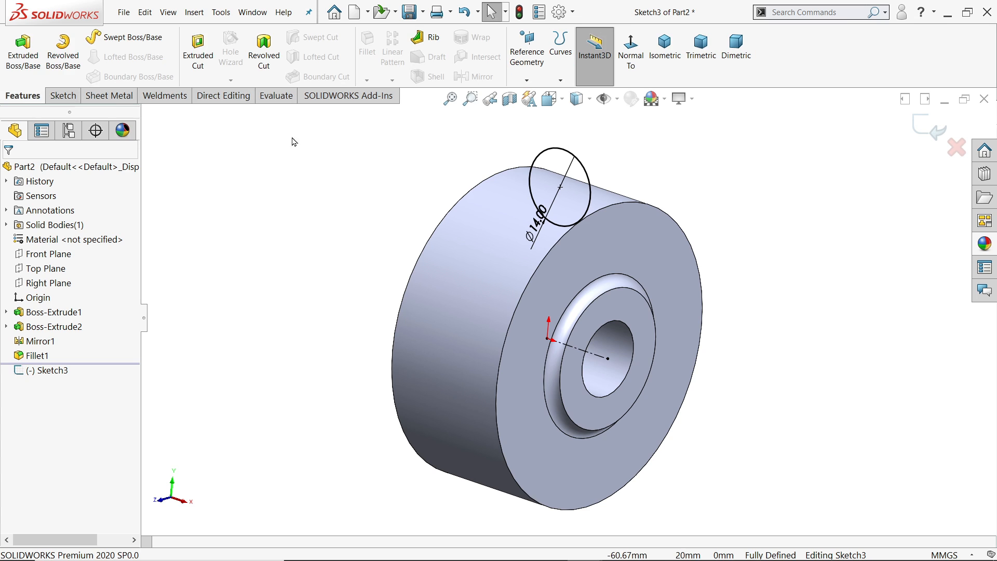
{"action": "left_click", "coordinate": [264, 70]}
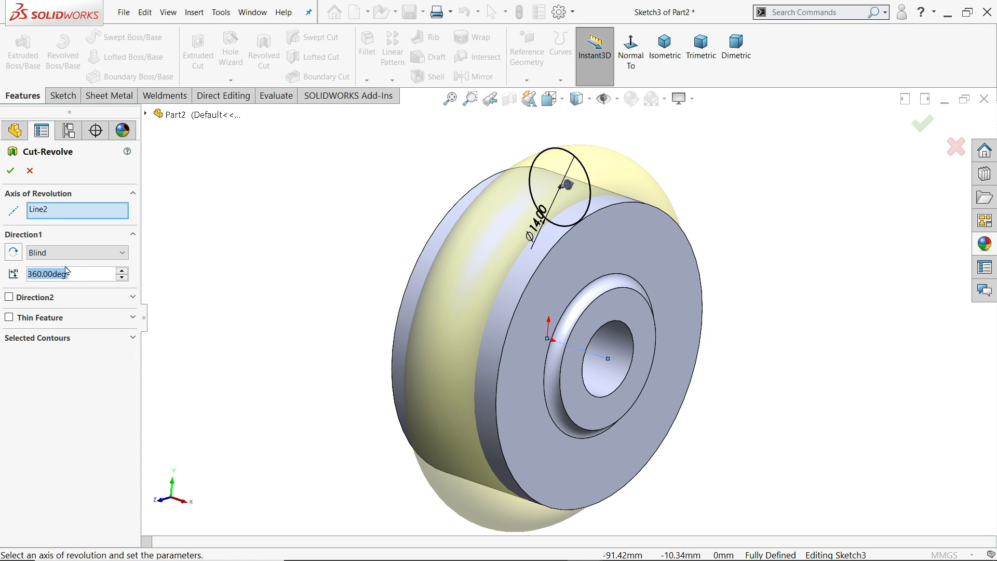
{"action": "left_click", "coordinate": [38, 254]}
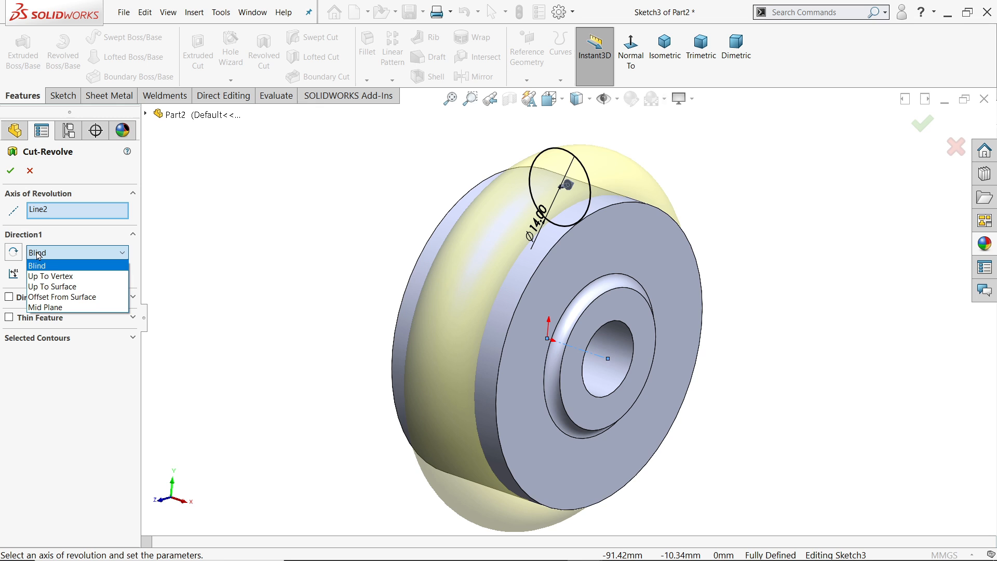
{"action": "left_click", "coordinate": [38, 253]}
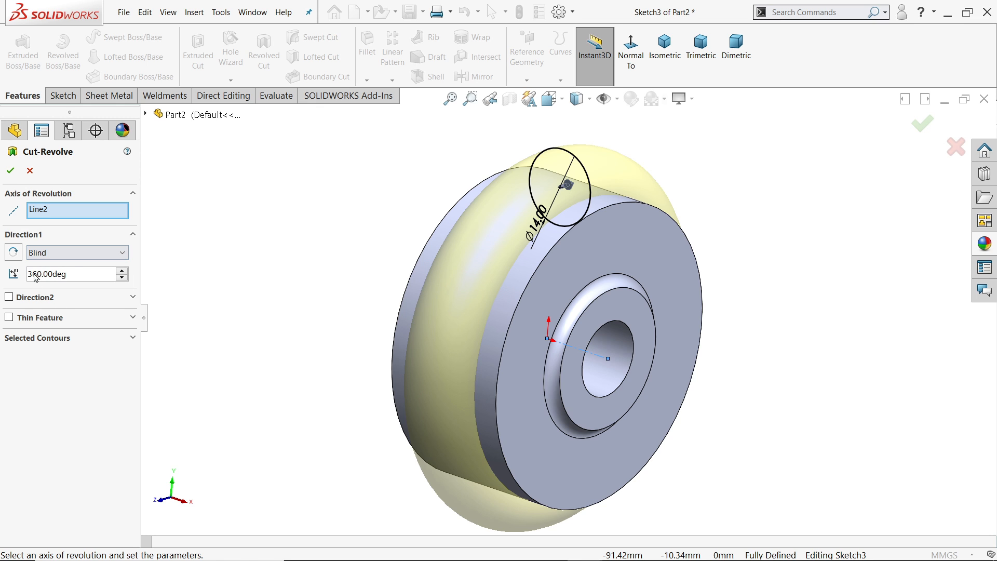
{"action": "left_click", "coordinate": [10, 173]}
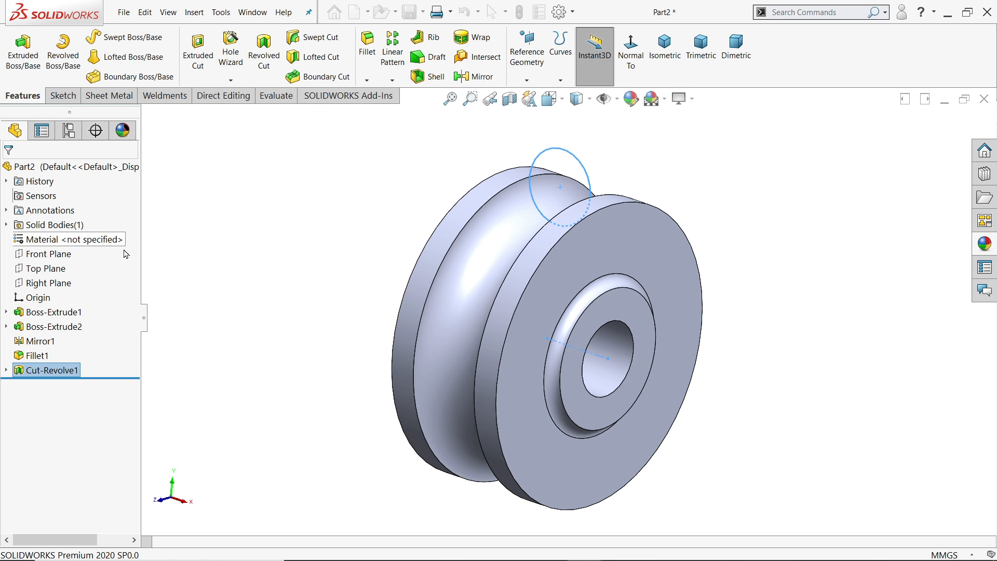
{"action": "middle_click_drag", "start_coordinate": [271, 320], "coordinate": [274, 287]}
{"action": "key", "text": "Escape"}
{"action": "key", "text": "Escape"}
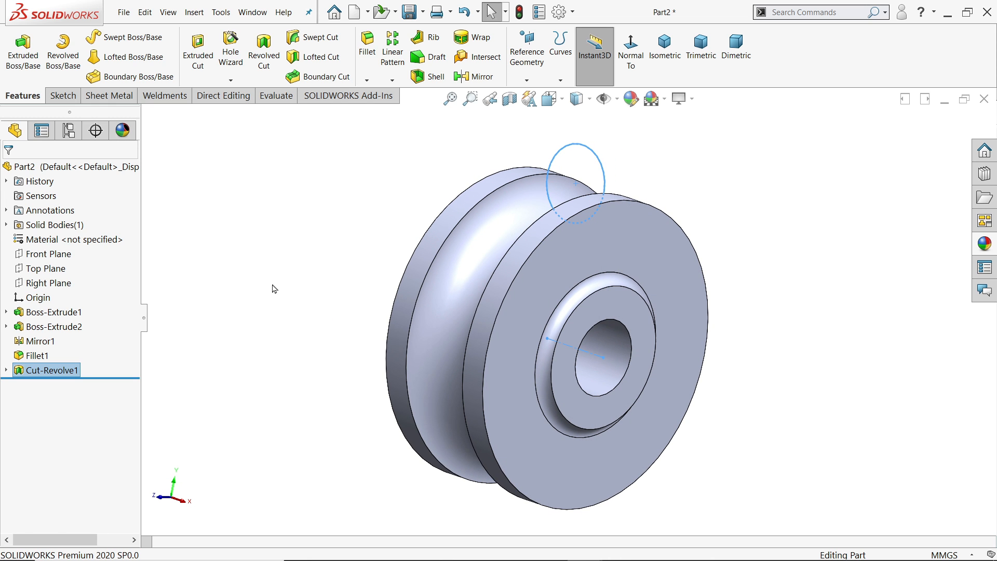
Apply the solid Yellow appearance to the roller and save the part as 2.roller in the exercise 136 folder
{"action": "left_click", "coordinate": [983, 246]}
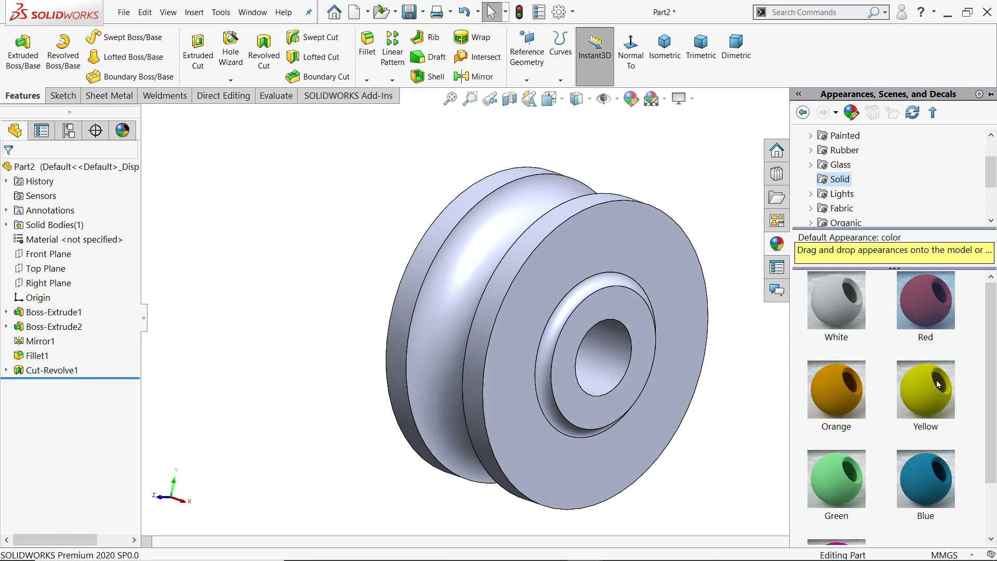
{"action": "double_click", "coordinate": [938, 387]}
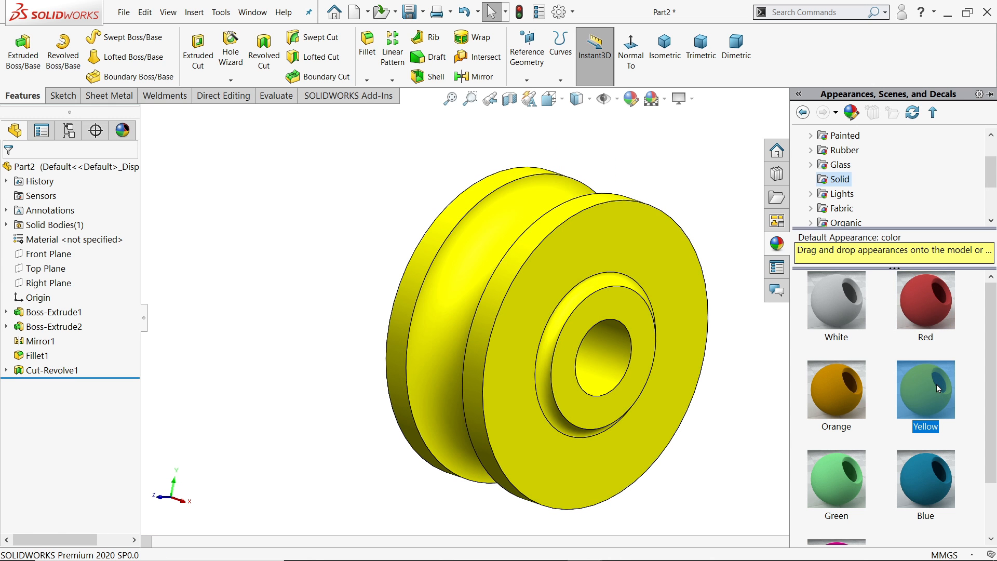
{"action": "left_click", "coordinate": [413, 13]}
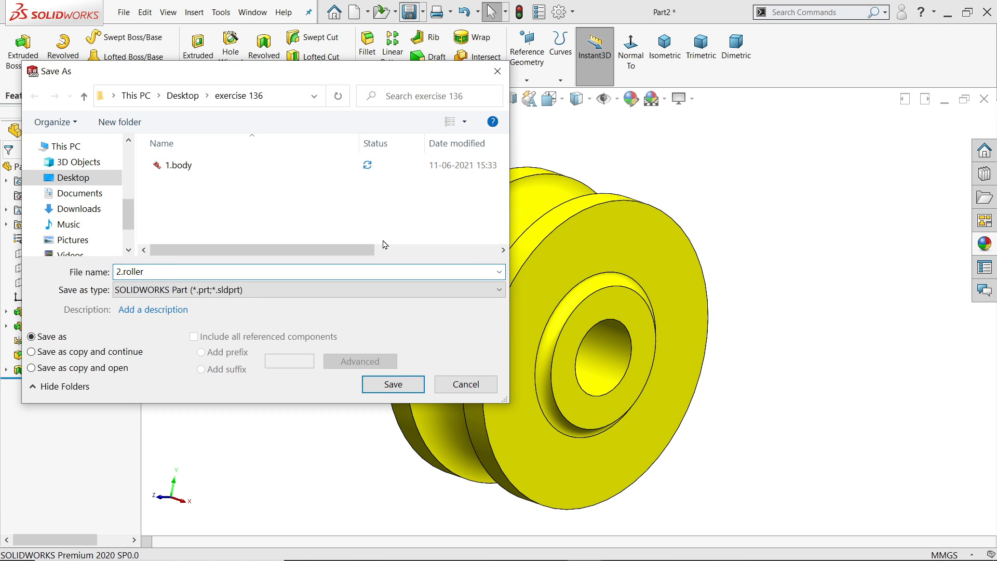
{"action": "left_click", "coordinate": [397, 384]}
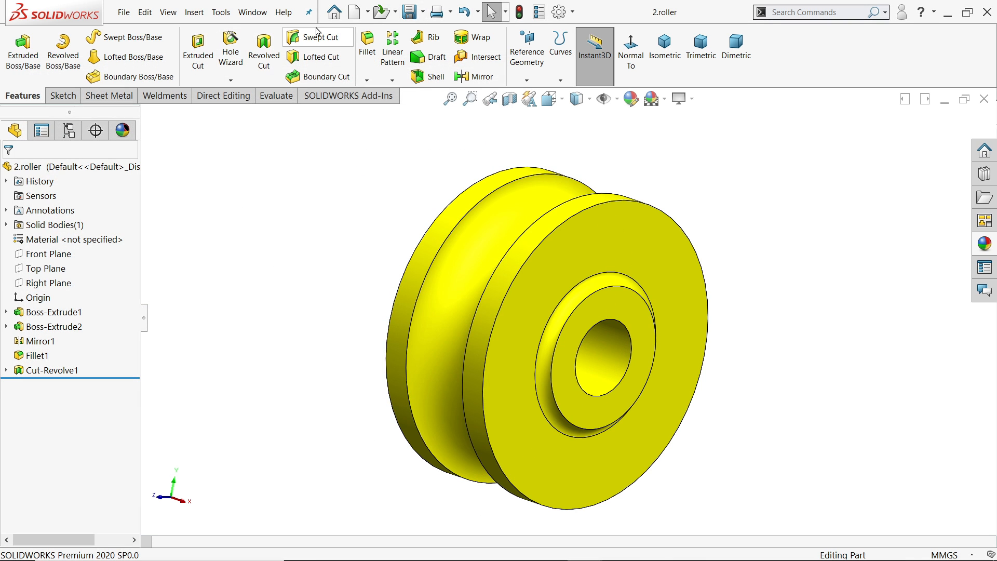
Create a new part document and set its scene to Plain White
{"action": "left_click", "coordinate": [371, 14]}
{"action": "left_click", "coordinate": [372, 26]}
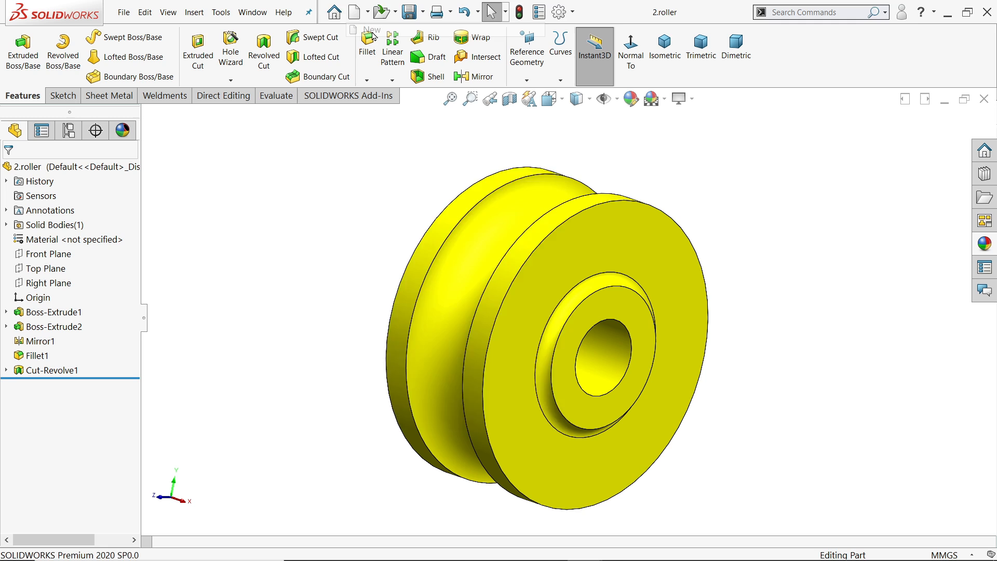
{"action": "left_click", "coordinate": [406, 410]}
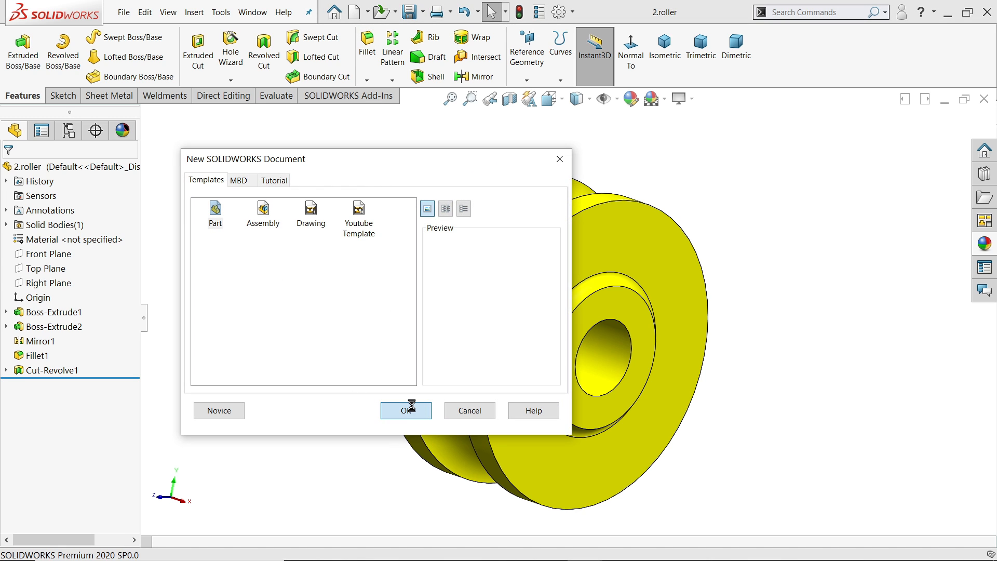
{"action": "left_click", "coordinate": [655, 98]}
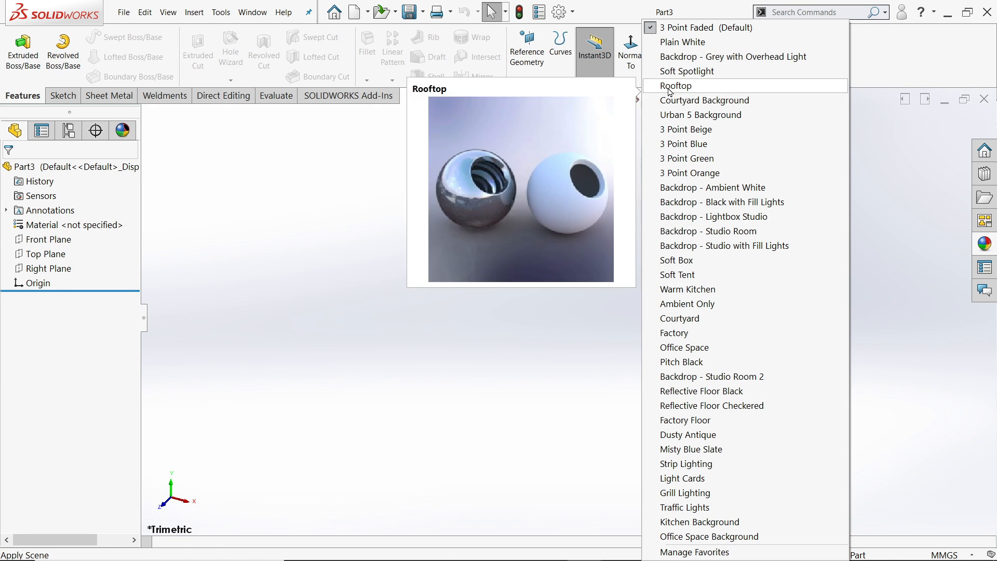
{"action": "left_click", "coordinate": [671, 43]}
Check the pin in the Exercise 136 drawing and sketch a 14 mm diameter circle centred on the origin on the Front Plane
{"action": "key", "text": "alt+Tab"}
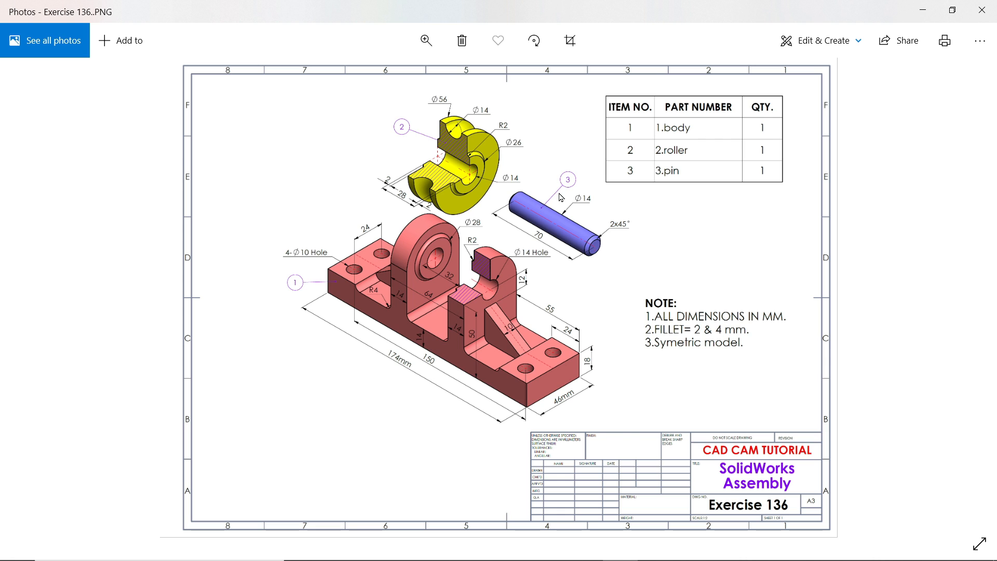
{"action": "scroll", "coordinate": [561, 198], "scroll_direction": "up", "scroll_amount": 3}
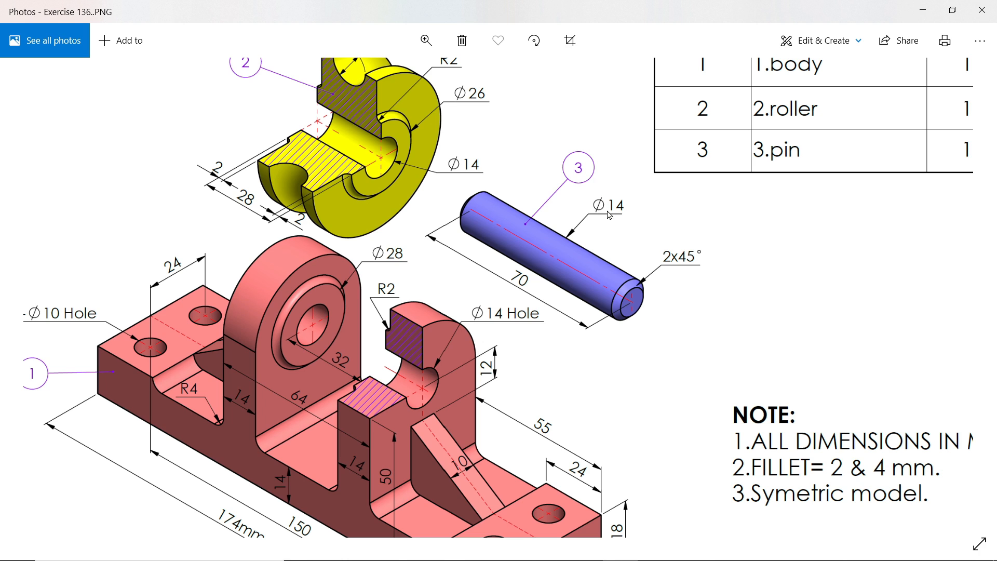
{"action": "left_click", "coordinate": [922, 10]}
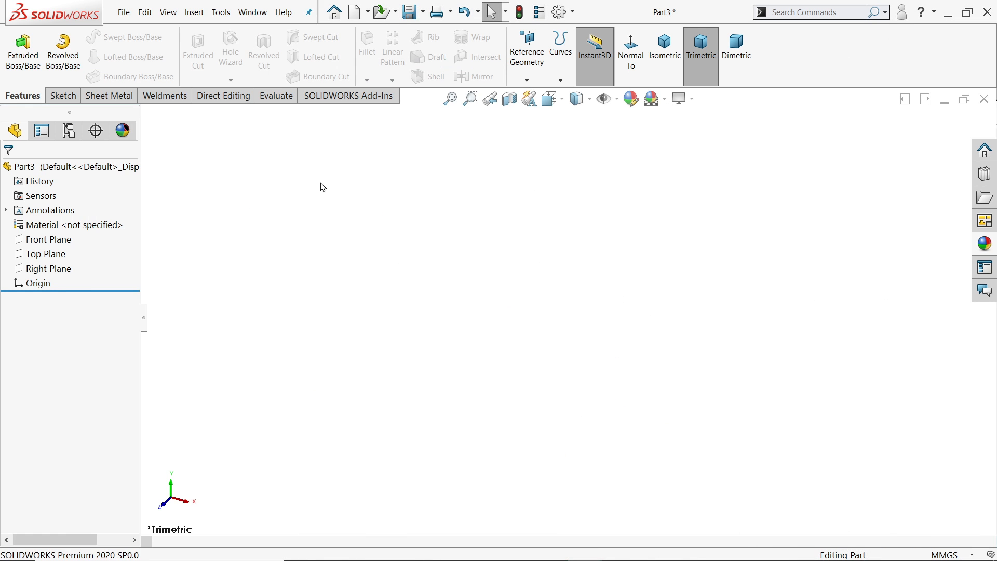
{"action": "left_click", "coordinate": [46, 242]}
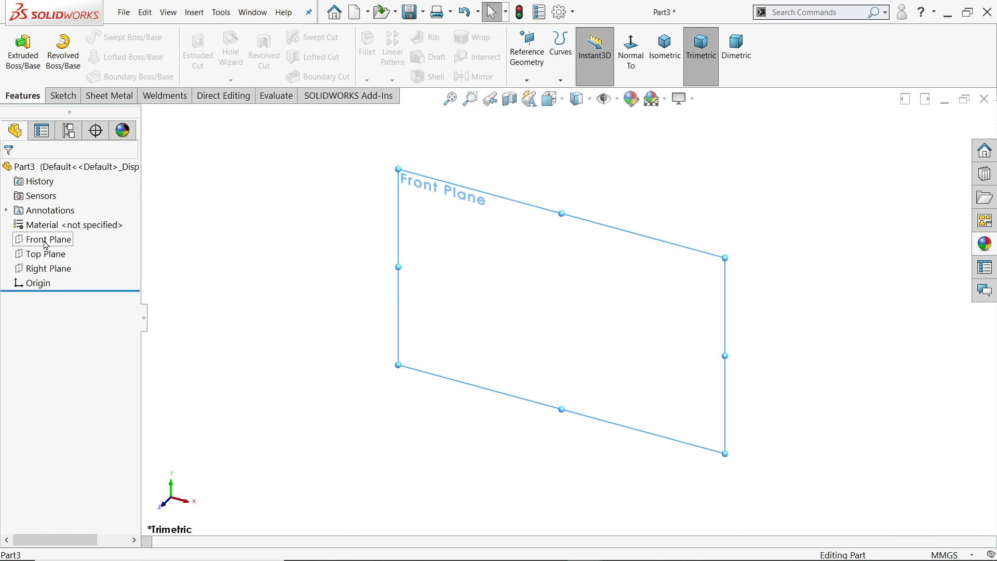
{"action": "left_click", "coordinate": [52, 226]}
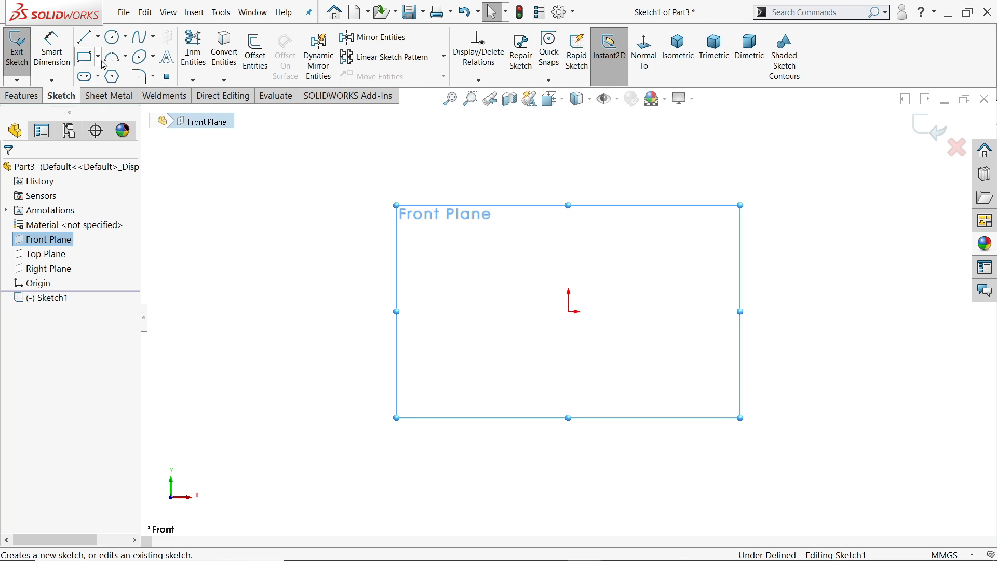
{"action": "left_click", "coordinate": [112, 37]}
{"action": "left_click", "coordinate": [569, 311]}
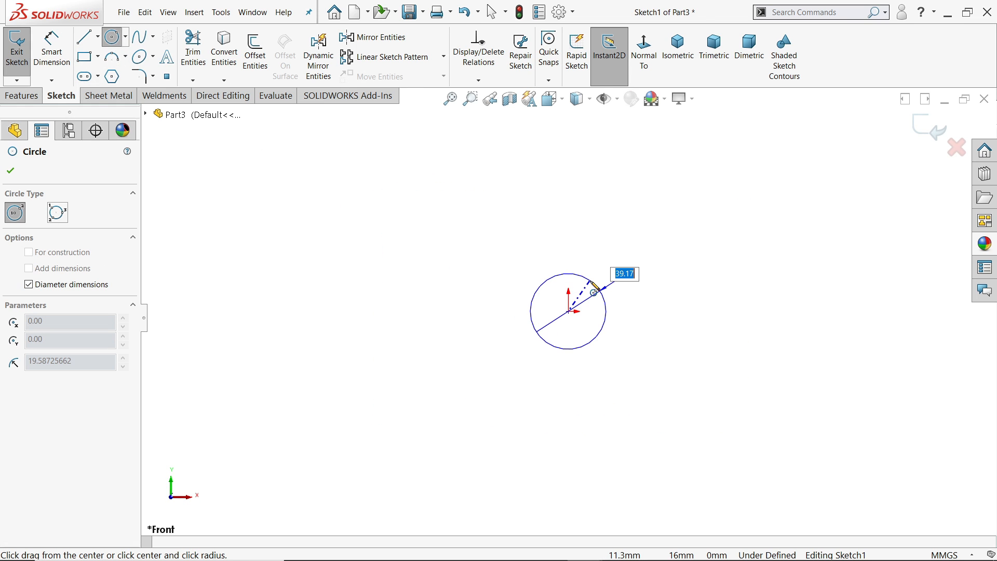
{"action": "key", "text": "Return"}
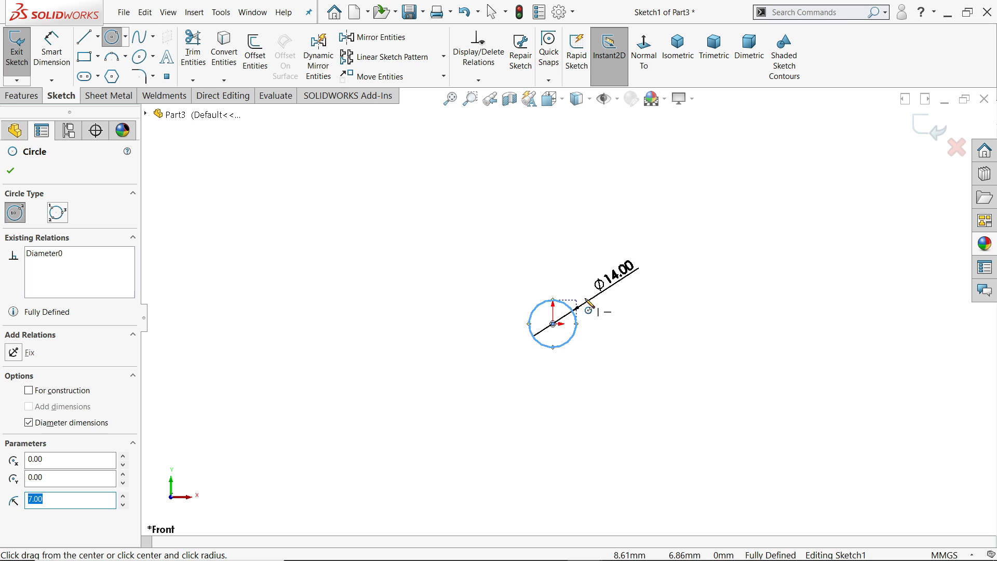
Extrude the 14 mm circle 70 mm with the Mid Plane option to form the pin
{"action": "left_click", "coordinate": [21, 96]}
{"action": "left_click", "coordinate": [23, 52]}
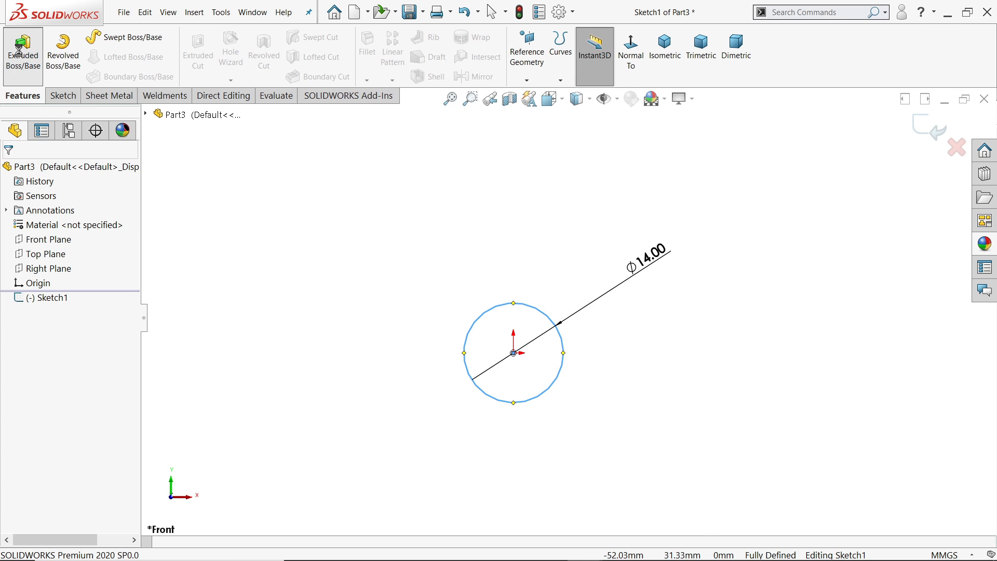
{"action": "left_click", "coordinate": [52, 249]}
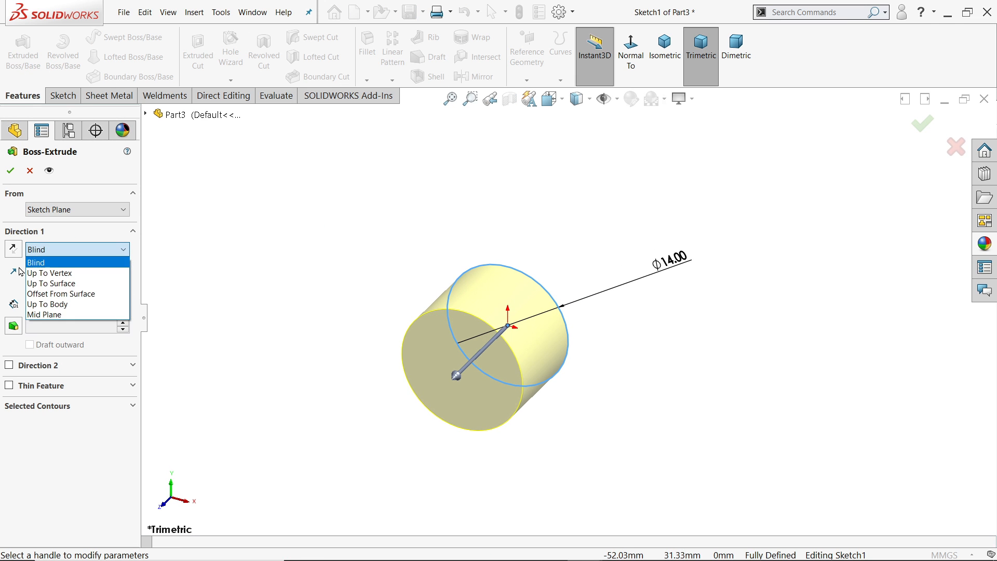
{"action": "left_click", "coordinate": [46, 314]}
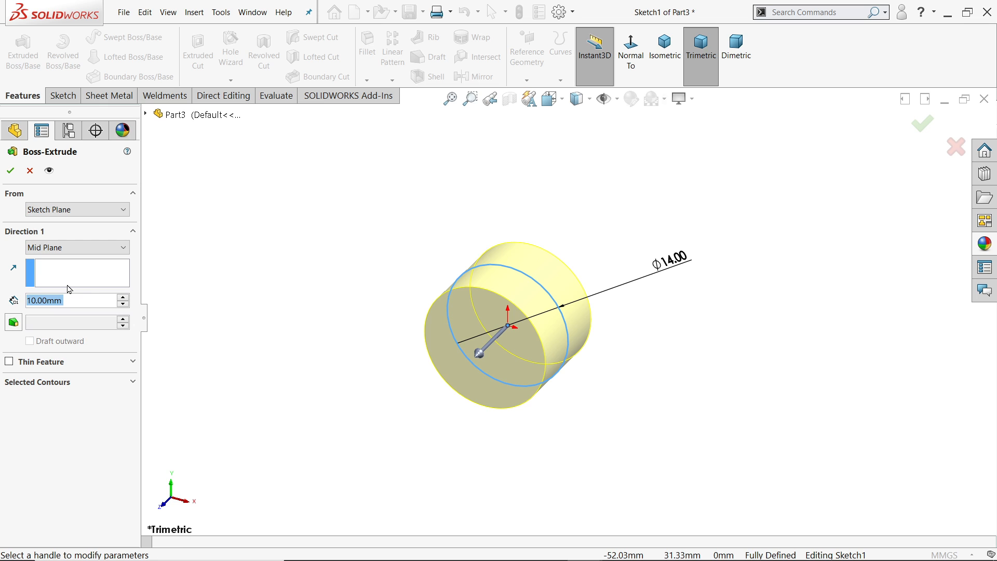
{"action": "type", "text": "70"}
{"action": "key", "text": "Return"}
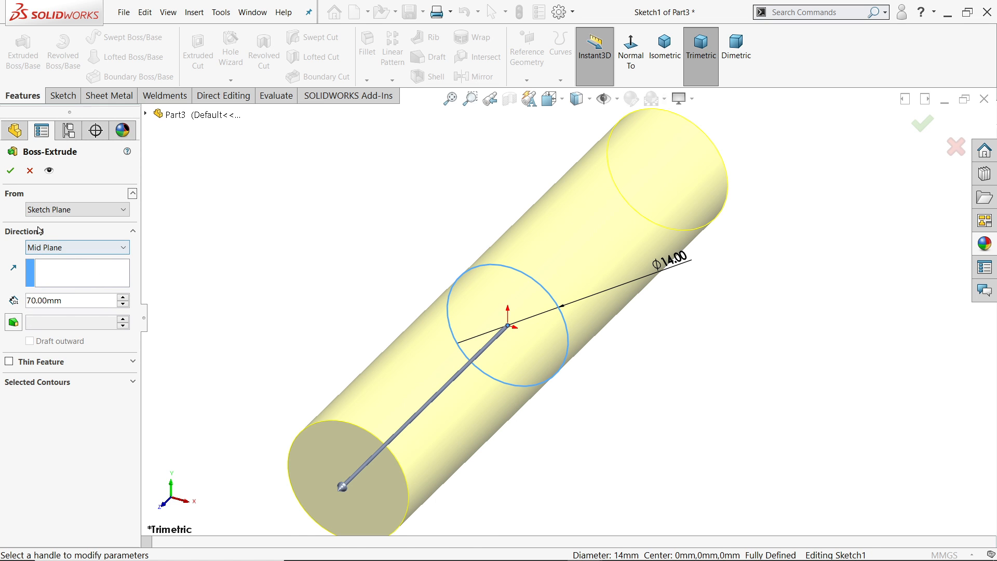
{"action": "left_click", "coordinate": [12, 171]}
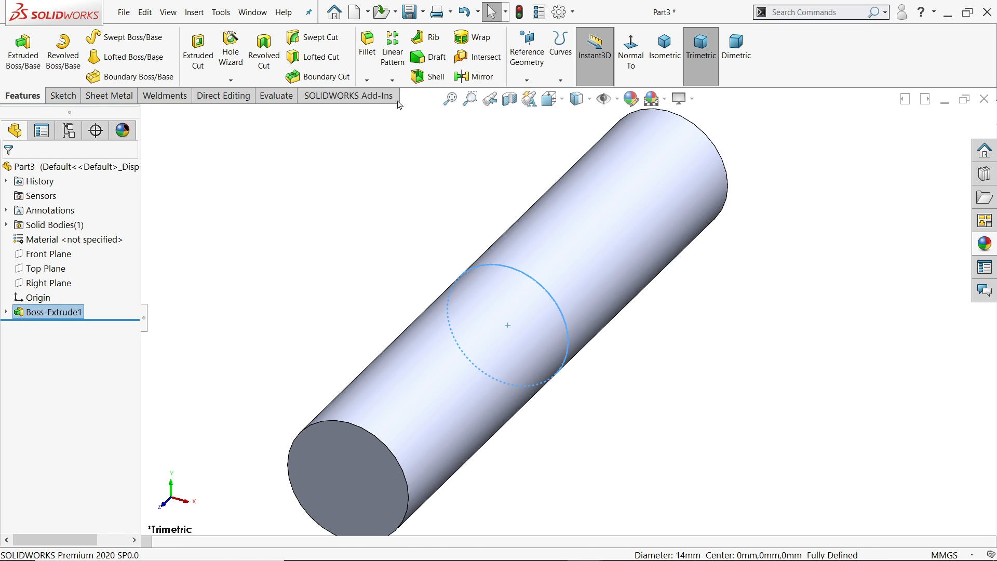
Set up an angle-distance chamfer on the pin's cylindrical face with a 2 mm distance at 45 degrees
{"action": "left_click", "coordinate": [367, 80]}
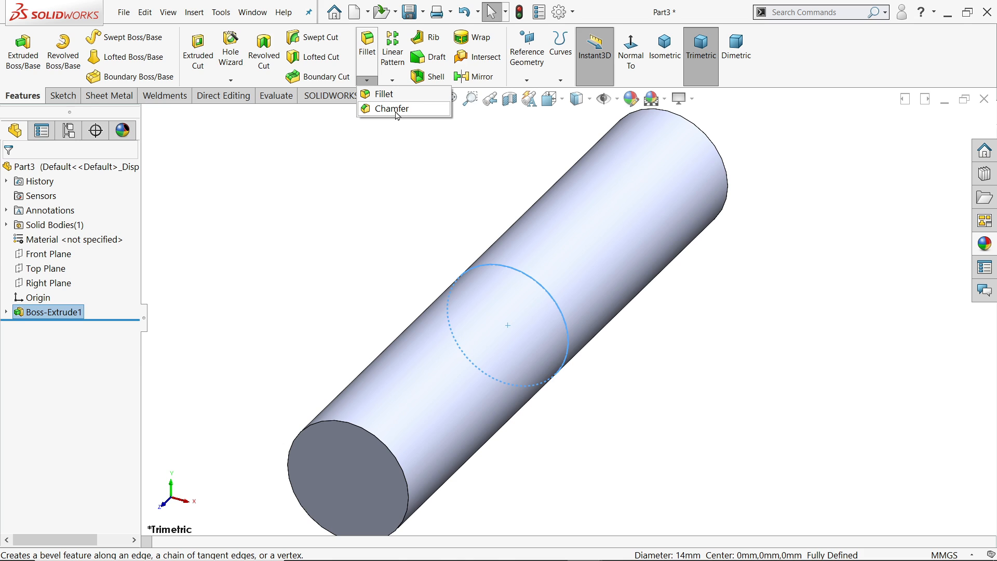
{"action": "left_click", "coordinate": [397, 110]}
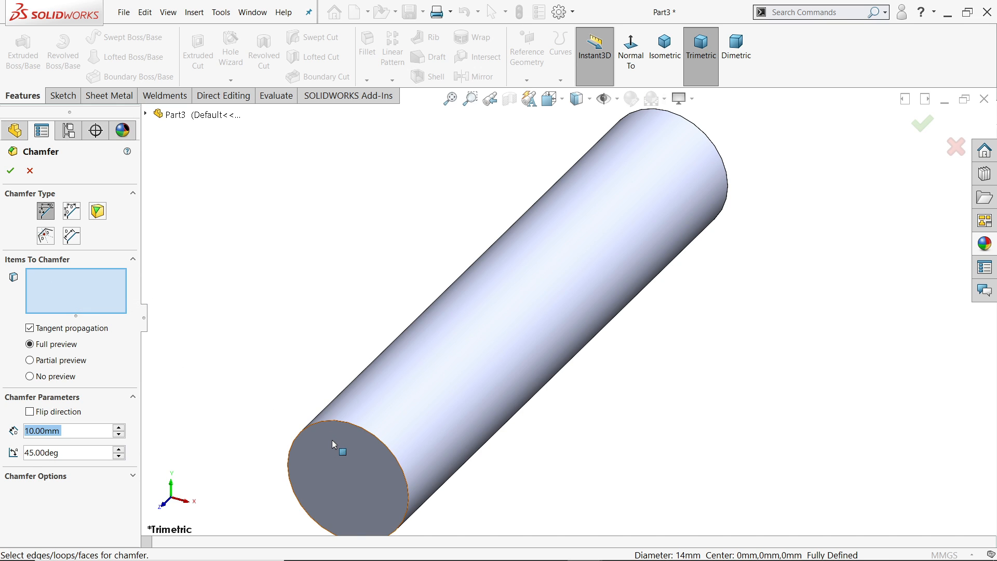
{"action": "left_click", "coordinate": [503, 283]}
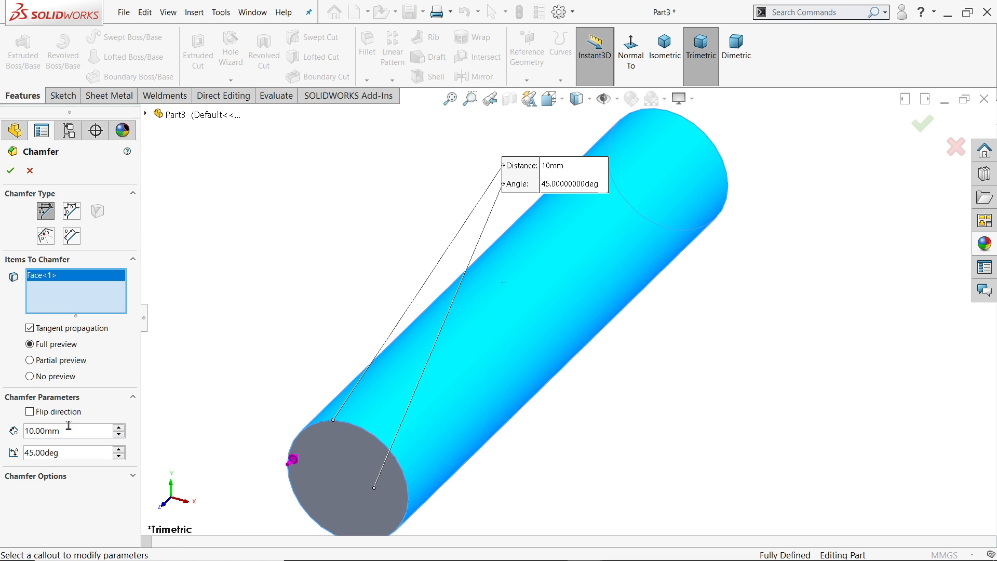
{"action": "left_click_drag", "start_coordinate": [63, 432], "coordinate": [2, 424]}
{"action": "type", "text": "2"}
{"action": "key", "text": "Return"}
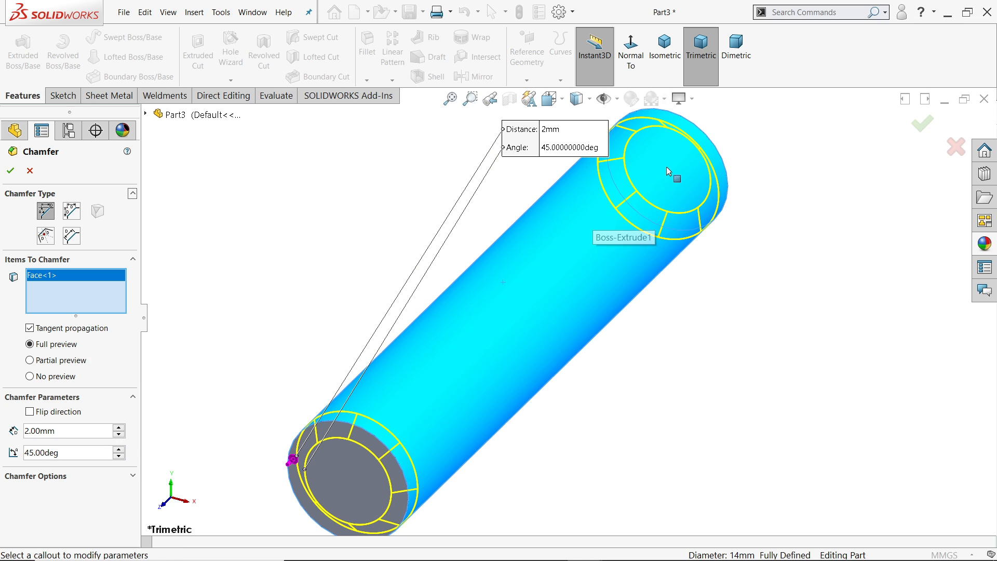
Replace the chamfer's face selection with the circular edges at both pin ends and apply the chamfer
{"action": "right_click", "coordinate": [110, 307]}
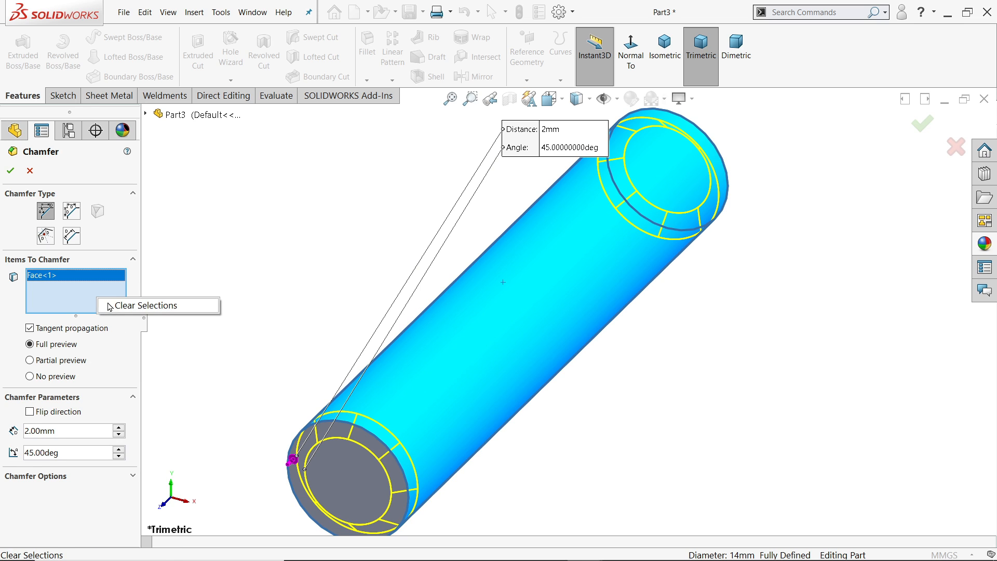
{"action": "left_click", "coordinate": [127, 306]}
{"action": "left_click", "coordinate": [380, 442]}
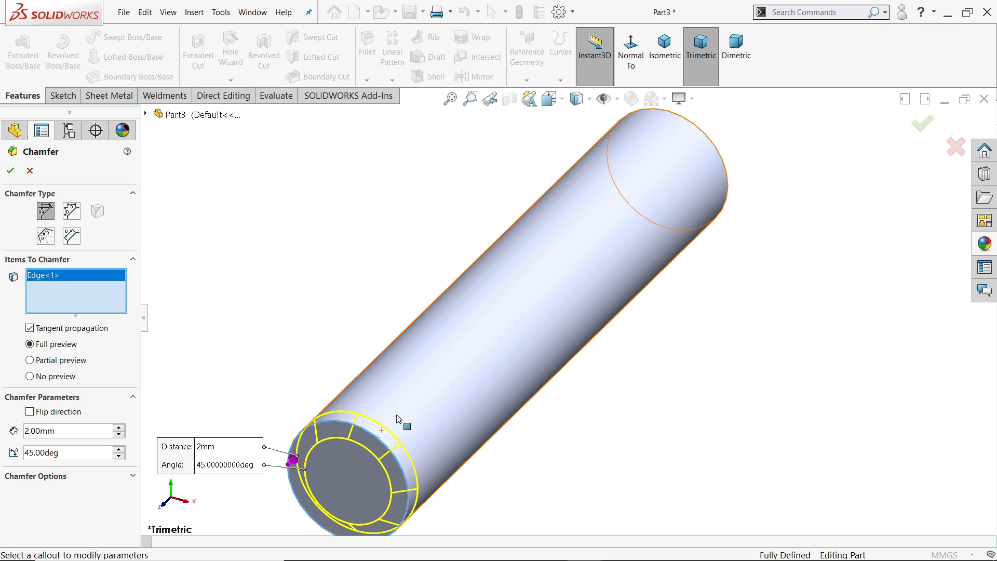
{"action": "left_click", "coordinate": [725, 174]}
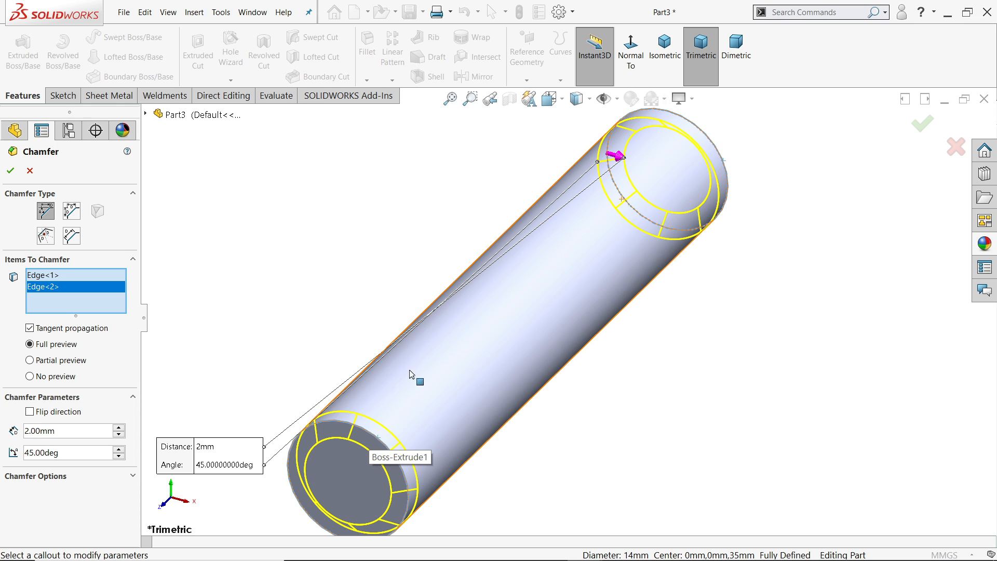
{"action": "middle_click_drag", "start_coordinate": [410, 374], "coordinate": [382, 349]}
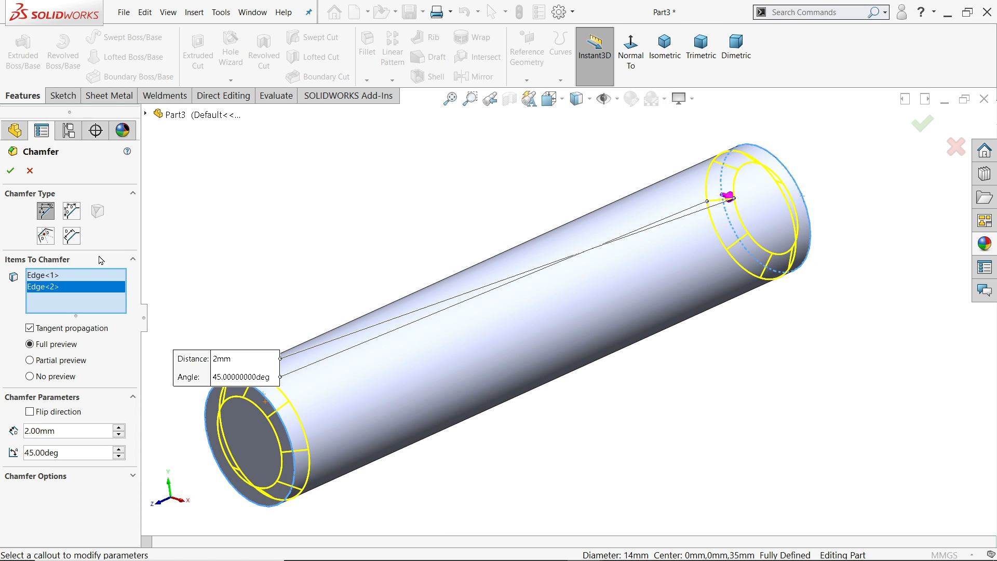
{"action": "left_click", "coordinate": [10, 171]}
{"action": "middle_click_drag", "start_coordinate": [265, 251], "coordinate": [447, 154]}
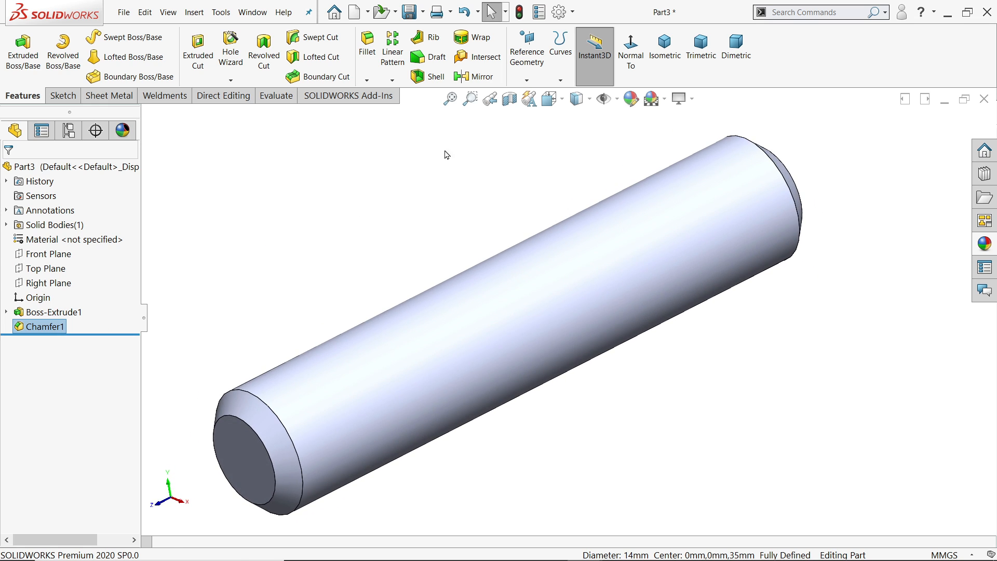
{"action": "left_click", "coordinate": [384, 173]}
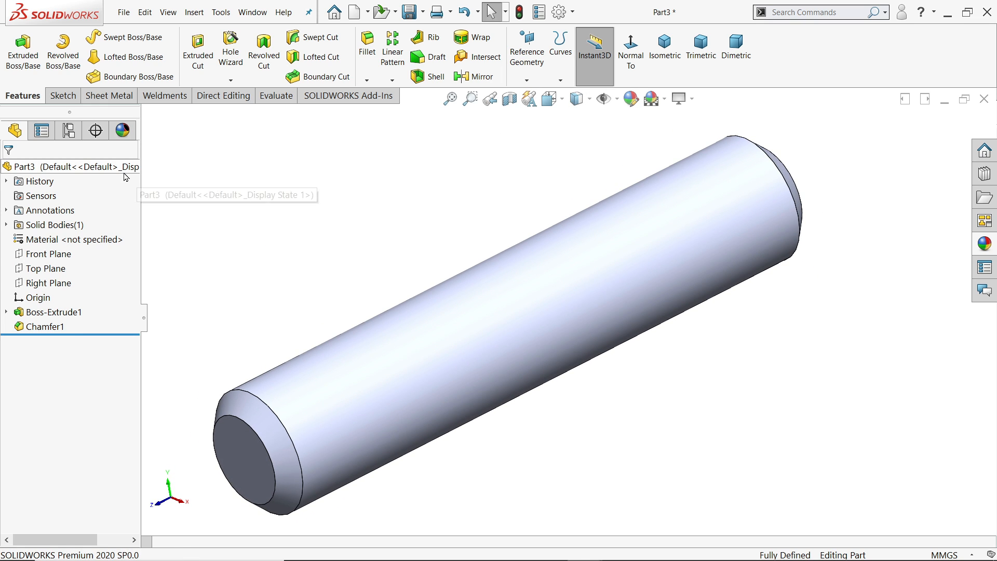
Apply the solid Blue appearance to the pin and change its colour to the light blue-violet swatch of the standard palette
{"action": "left_click", "coordinate": [984, 244]}
{"action": "left_click", "coordinate": [924, 488]}
{"action": "double_click", "coordinate": [924, 487]}
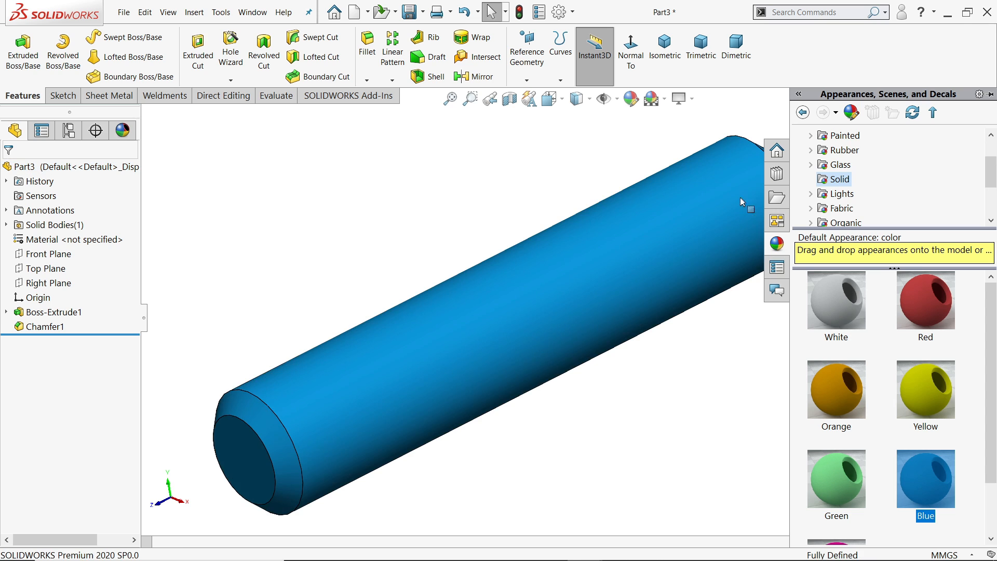
{"action": "left_click", "coordinate": [630, 98]}
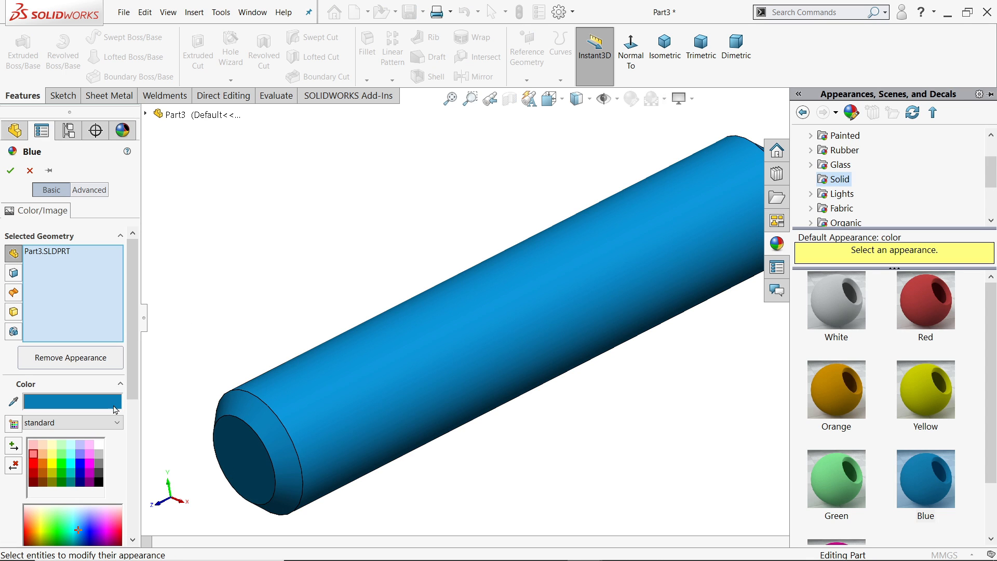
{"action": "left_click", "coordinate": [80, 458]}
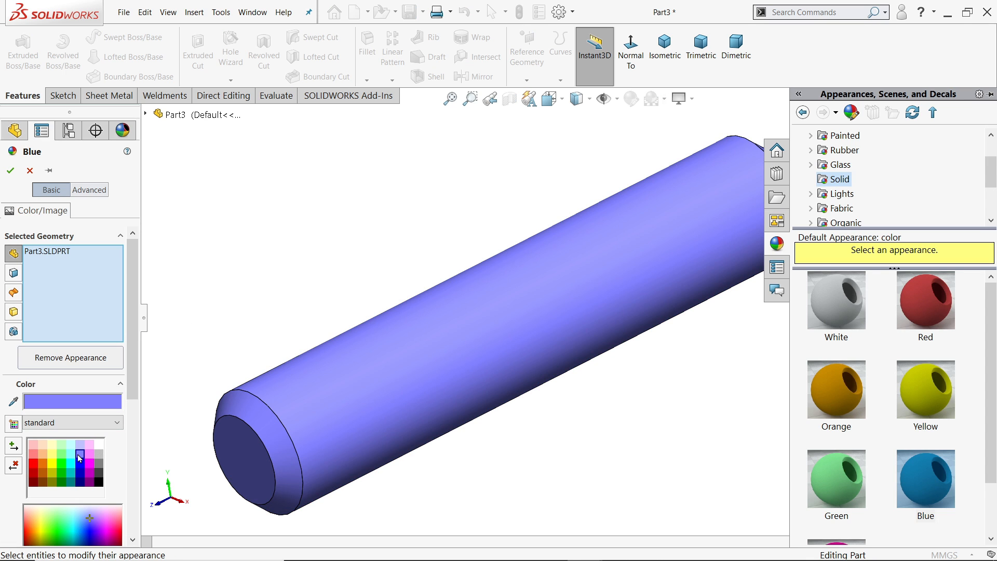
{"action": "left_click", "coordinate": [10, 170]}
Save the pin part as 3.Pin in the exercise 136 folder
{"action": "left_click", "coordinate": [410, 12]}
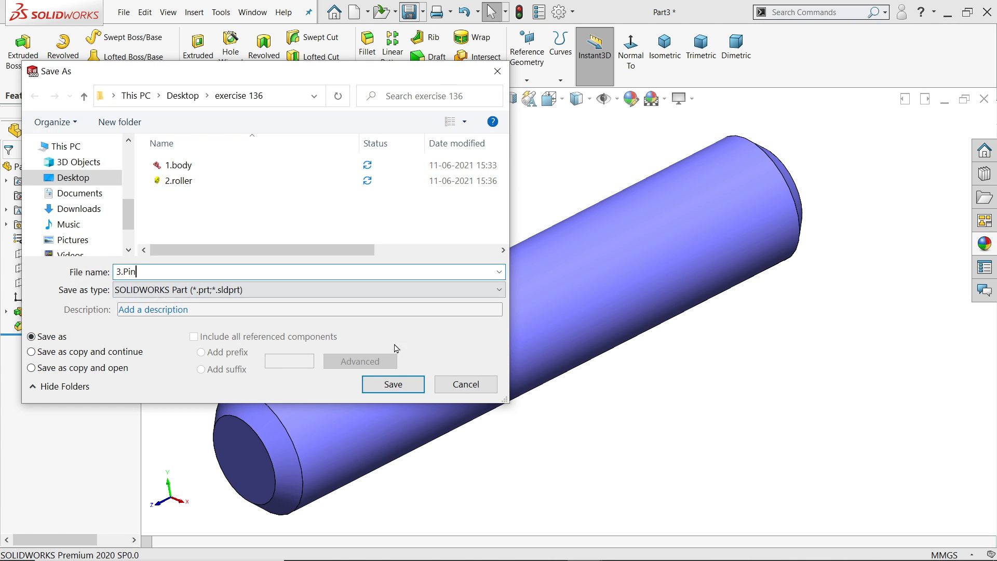
{"action": "left_click", "coordinate": [397, 387]}
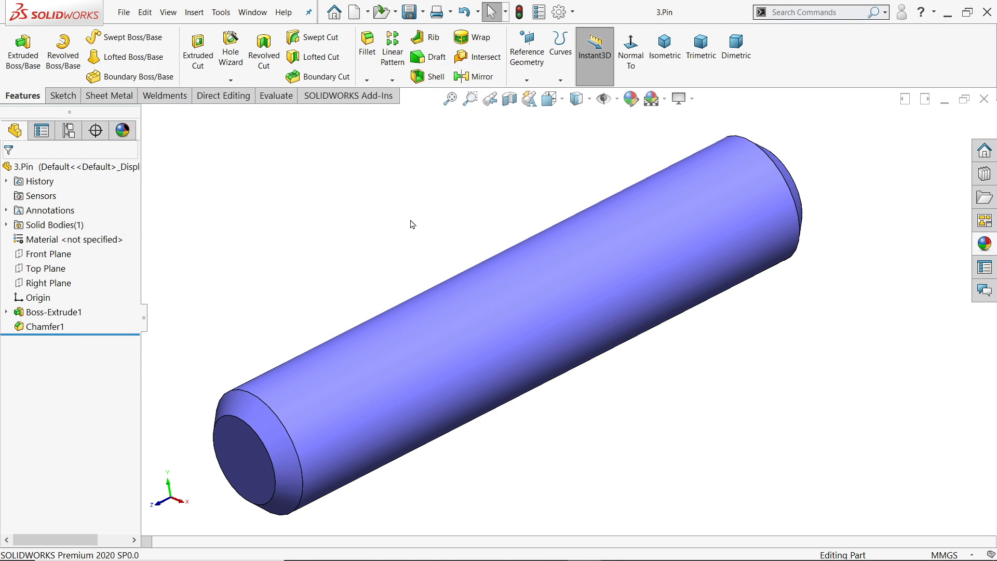
Make a new assembly from the open pin part using the Assembly template
{"action": "left_click", "coordinate": [368, 12]}
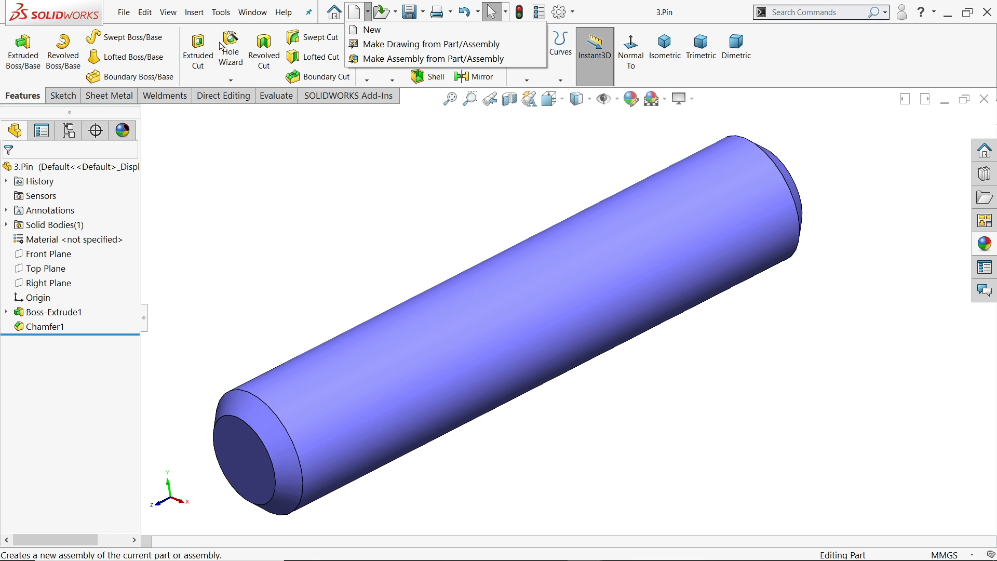
{"action": "left_click", "coordinate": [122, 15]}
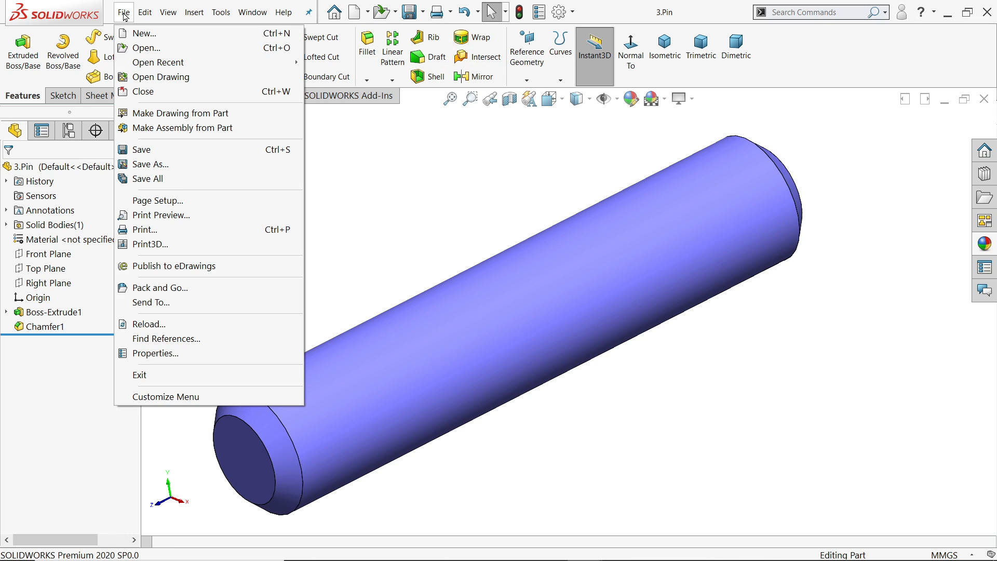
{"action": "left_click", "coordinate": [154, 130]}
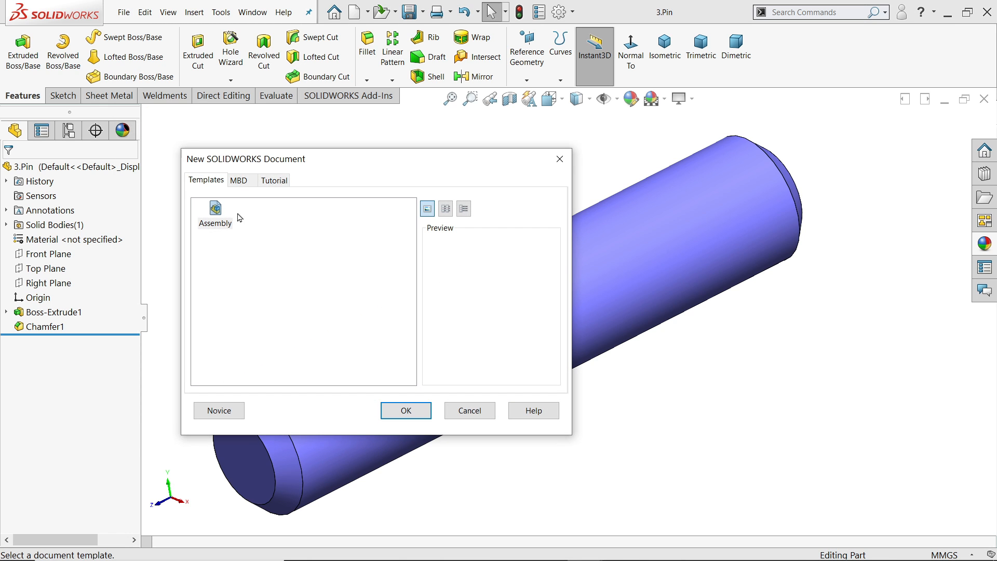
{"action": "left_click", "coordinate": [217, 218]}
{"action": "left_click", "coordinate": [406, 411]}
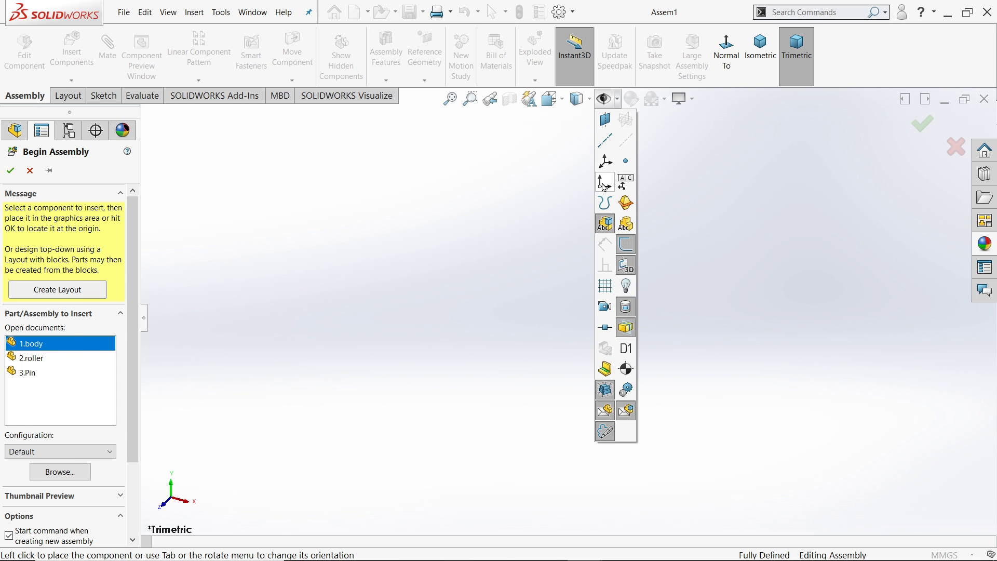
Turn on the display of origins and place 1.body as the first component in the graphics area
{"action": "left_click", "coordinate": [604, 184]}
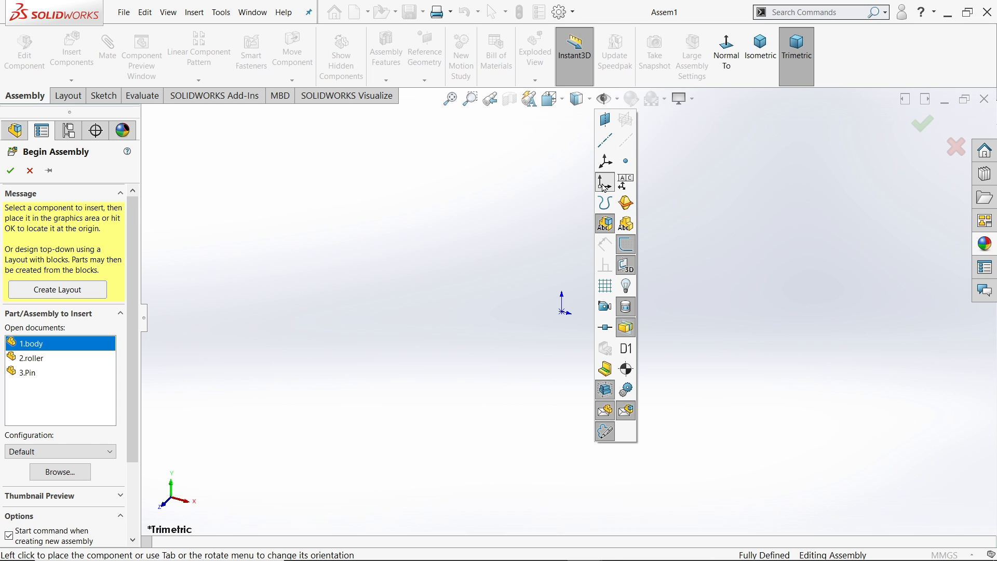
{"action": "left_click", "coordinate": [602, 99]}
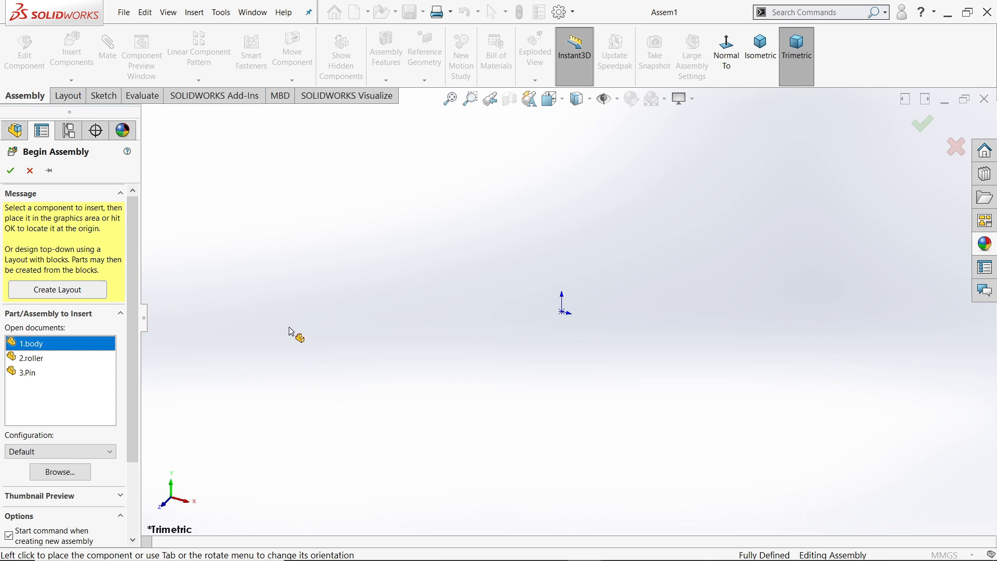
{"action": "left_click", "coordinate": [457, 329]}
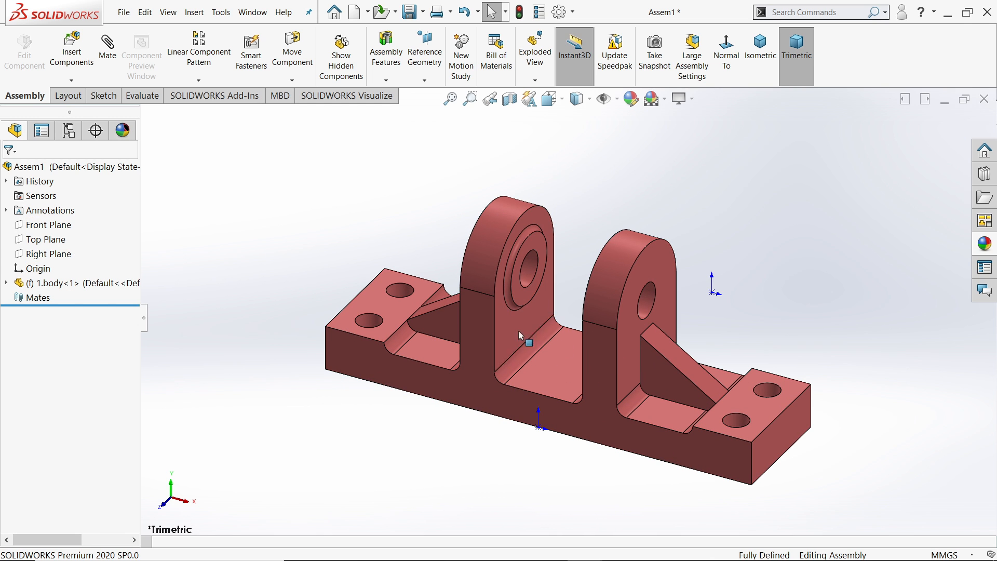
Apply the Plain White scene and change the body component from fixed to floating
{"action": "left_click", "coordinate": [654, 99]}
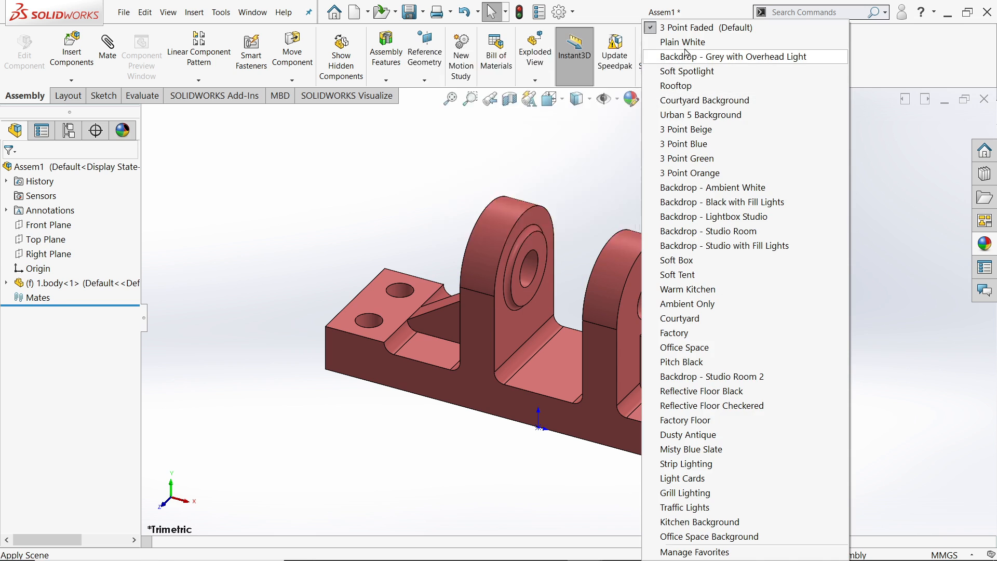
{"action": "left_click", "coordinate": [687, 56]}
{"action": "left_click_drag", "start_coordinate": [478, 336], "coordinate": [557, 414]}
{"action": "right_click", "coordinate": [509, 312]}
{"action": "left_click", "coordinate": [512, 332]}
{"action": "key", "text": "Escape"}
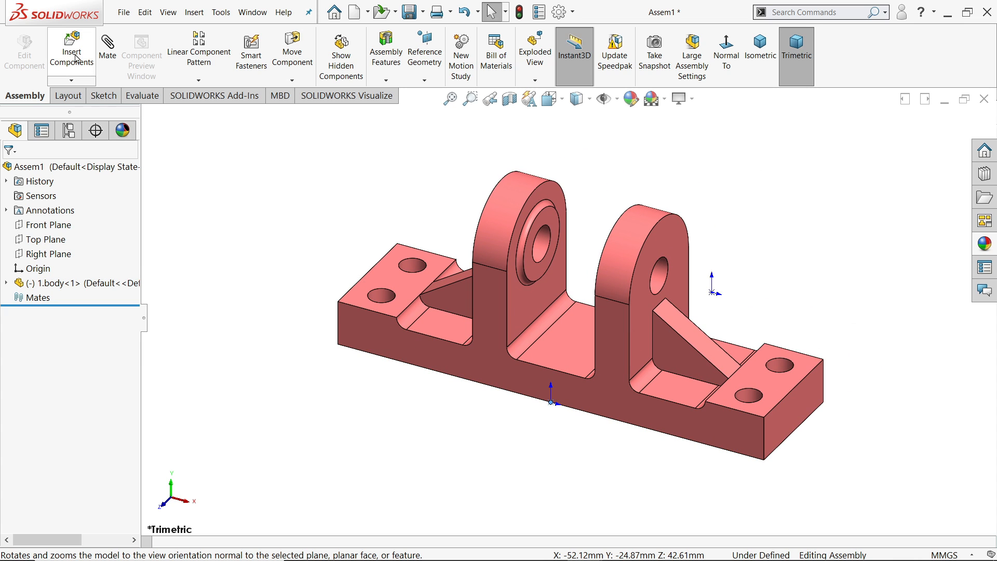
Mate the body's origin coincident with the assembly origin, with the axes aligned
{"action": "left_click", "coordinate": [106, 46]}
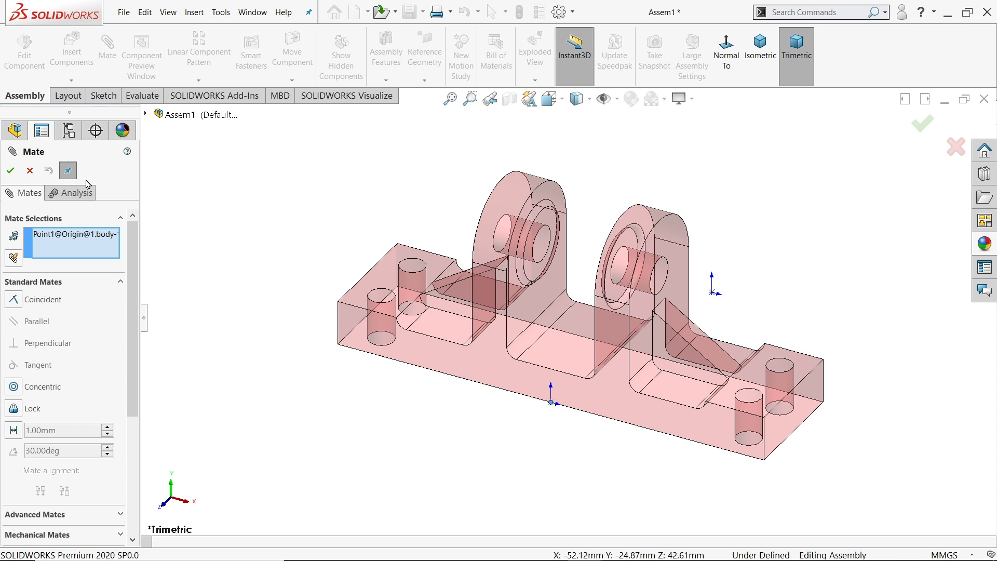
{"action": "left_click", "coordinate": [712, 293]}
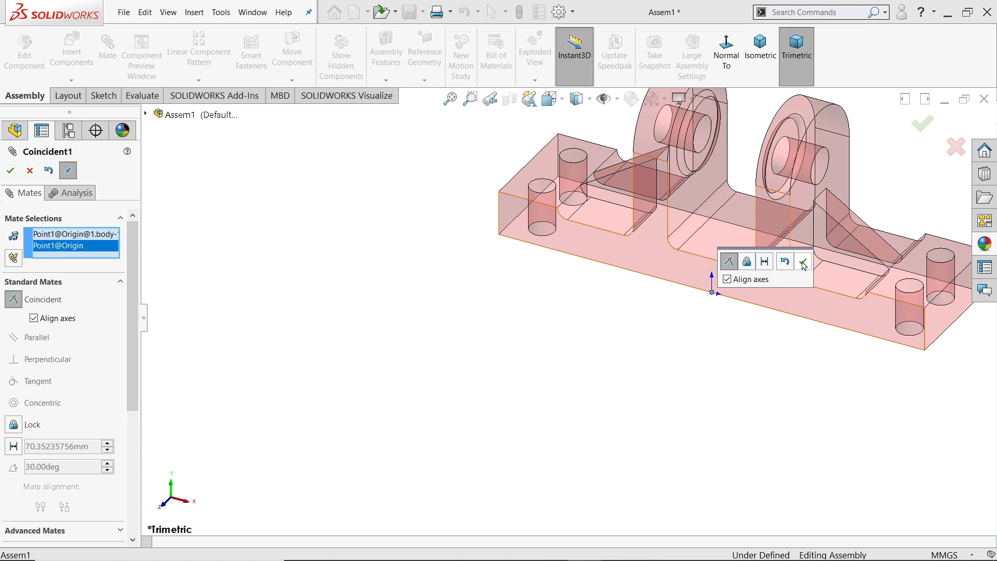
{"action": "left_click", "coordinate": [803, 263]}
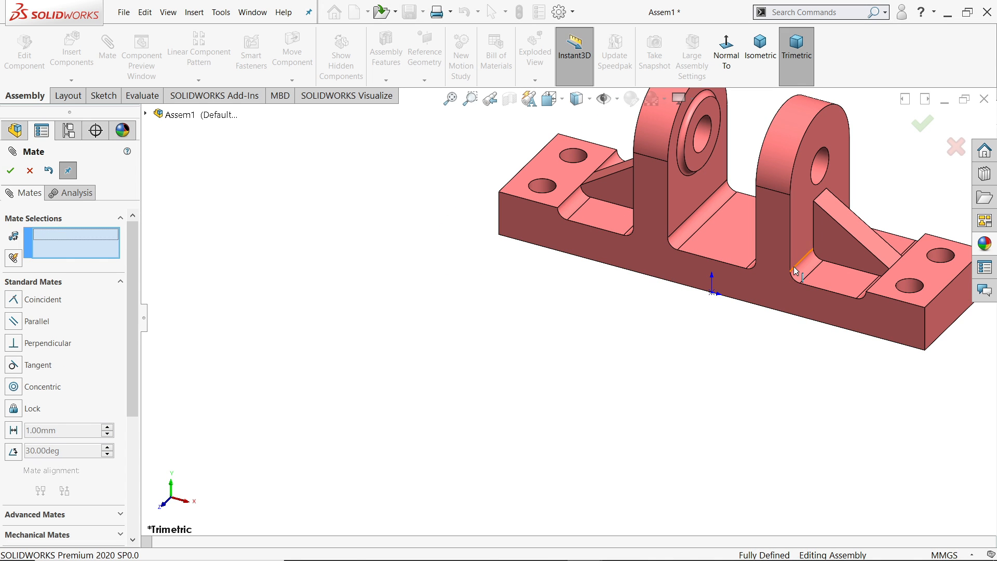
{"action": "left_click", "coordinate": [30, 171]}
Hide the origins and show the mated body in the isometric view
{"action": "left_click", "coordinate": [616, 98]}
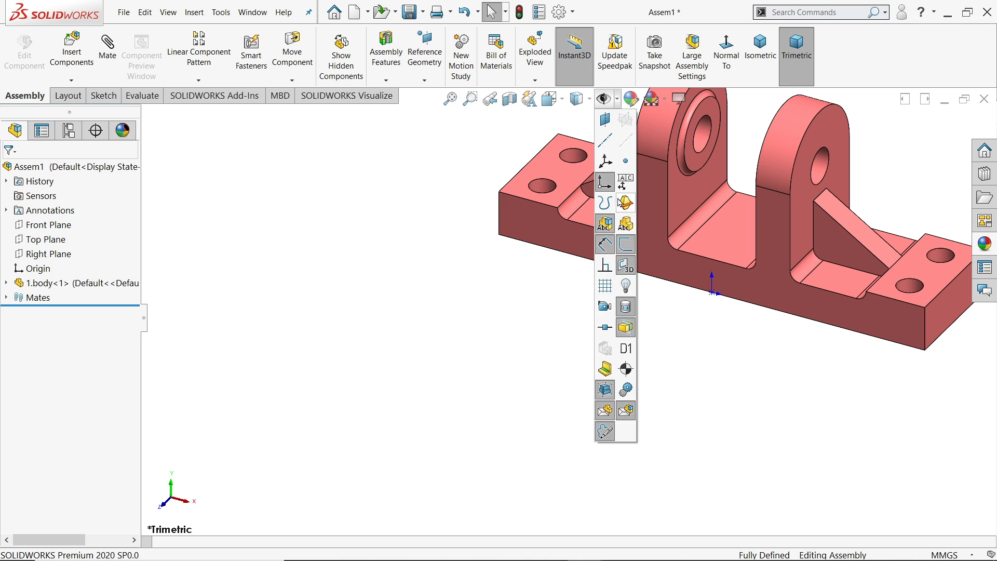
{"action": "left_click", "coordinate": [605, 184]}
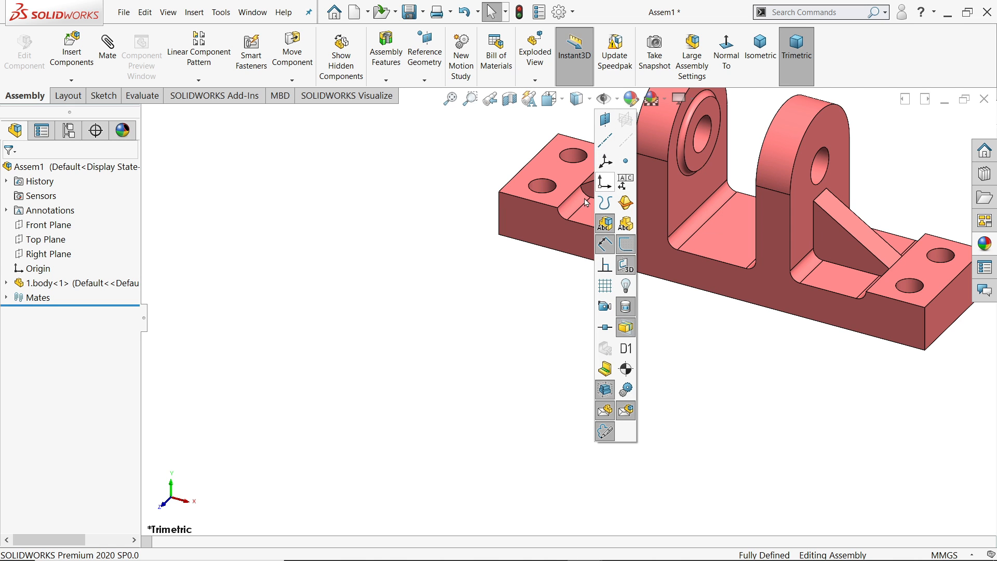
{"action": "left_click", "coordinate": [758, 51]}
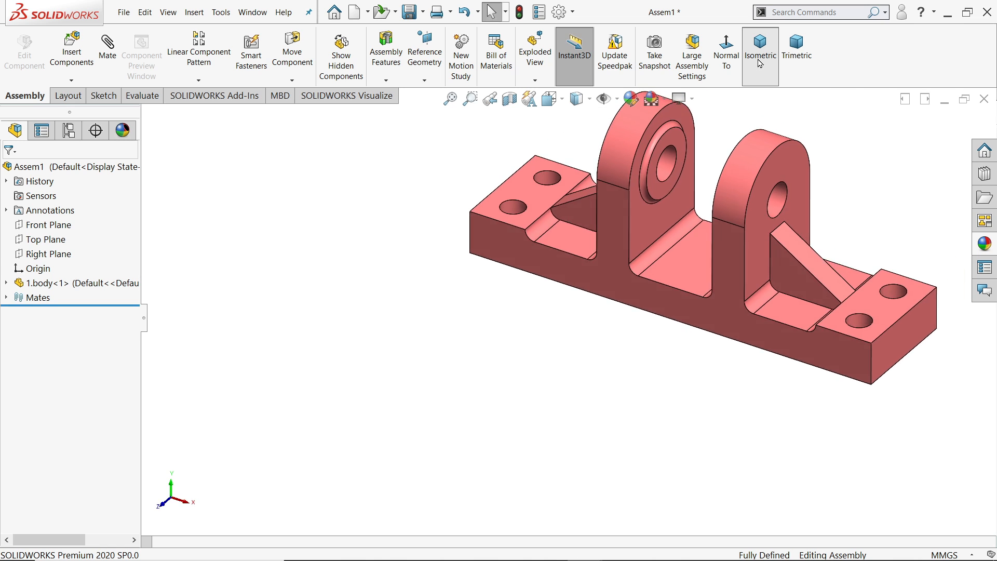
{"action": "left_click_drag", "start_coordinate": [591, 296], "coordinate": [609, 265]}
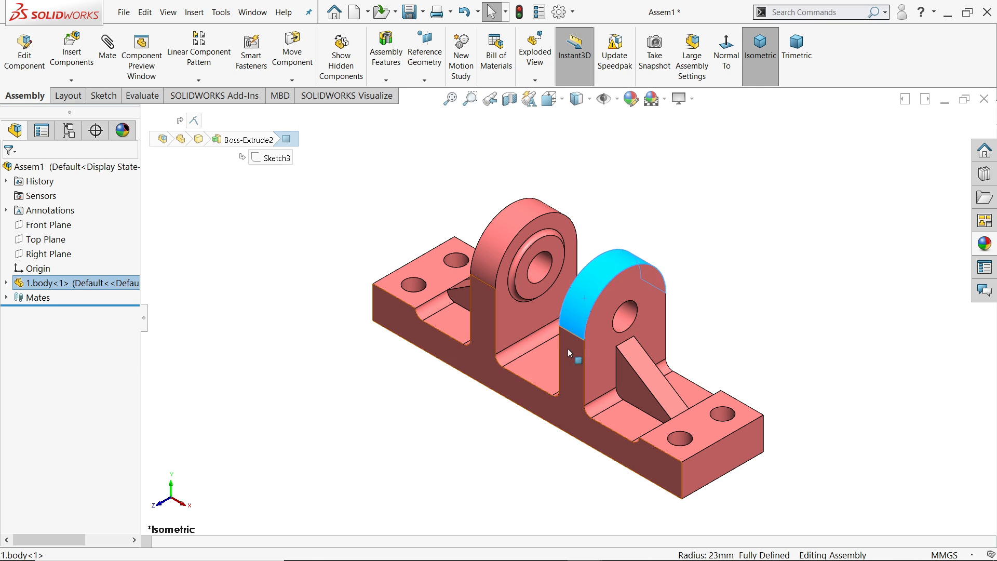
{"action": "left_click_drag", "start_coordinate": [568, 348], "coordinate": [587, 349]}
{"action": "left_click", "coordinate": [621, 178]}
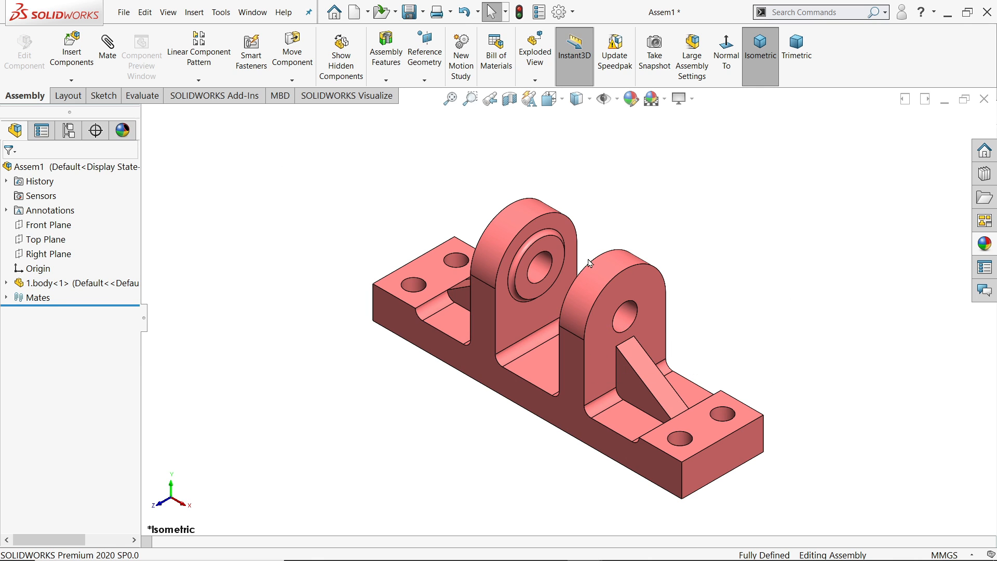
Fix the 1.body component in place in the assembly
{"action": "right_click", "coordinate": [572, 356]}
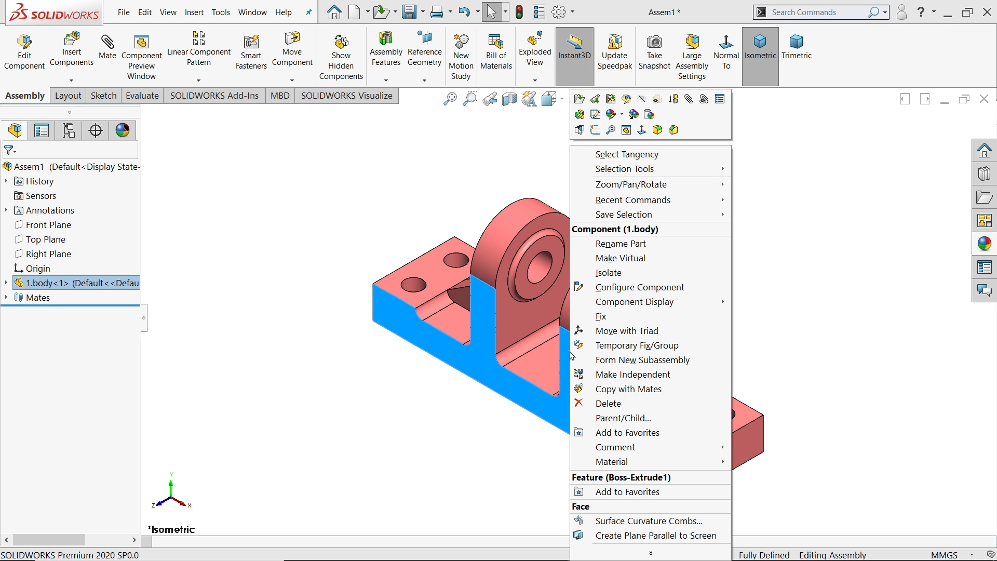
{"action": "left_click", "coordinate": [601, 316]}
{"action": "left_click", "coordinate": [578, 308]}
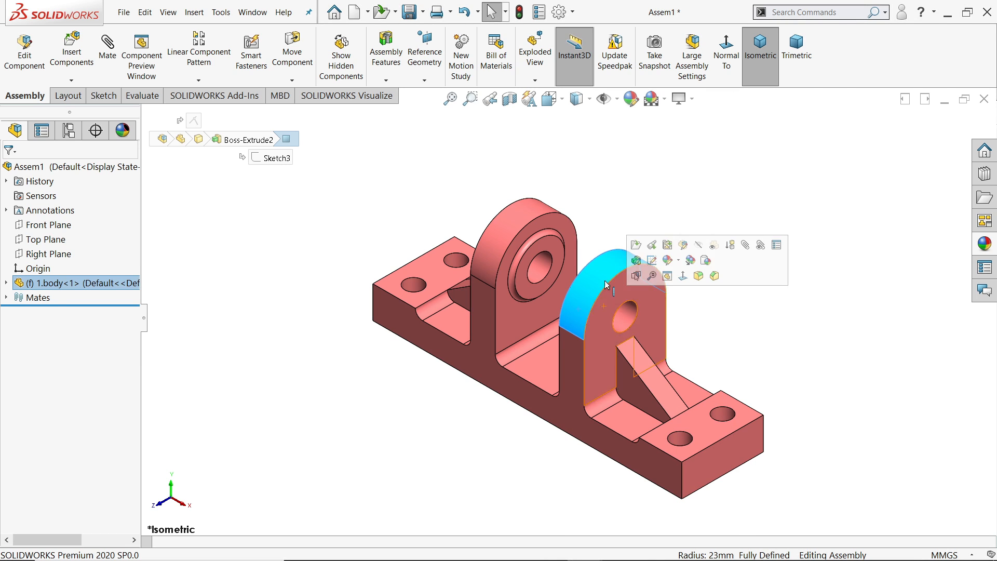
{"action": "left_click", "coordinate": [477, 182]}
Insert 2.roller and 3.Pin together, placing them in free space on opposite sides of the body
{"action": "left_click", "coordinate": [73, 52]}
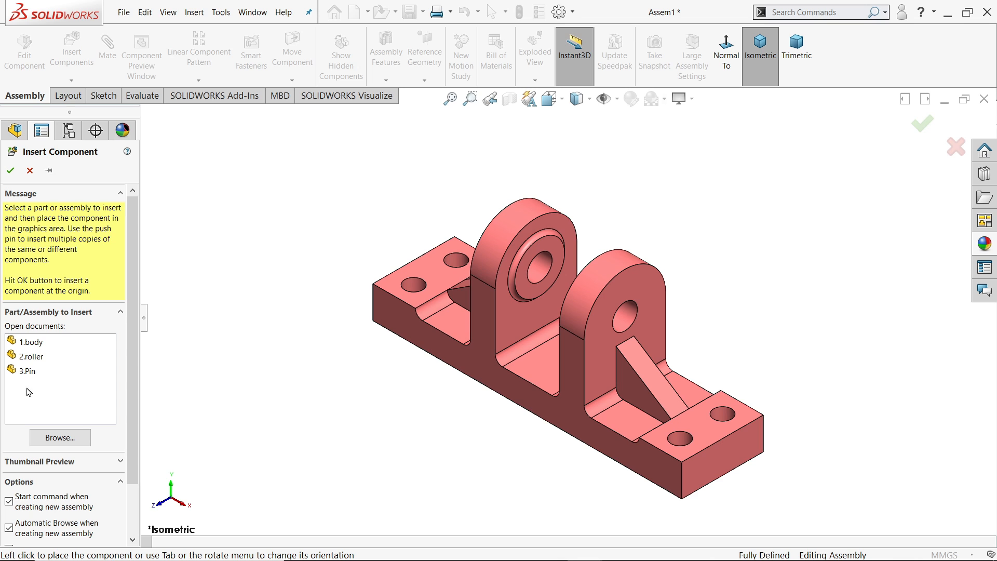
{"action": "left_click", "coordinate": [32, 357]}
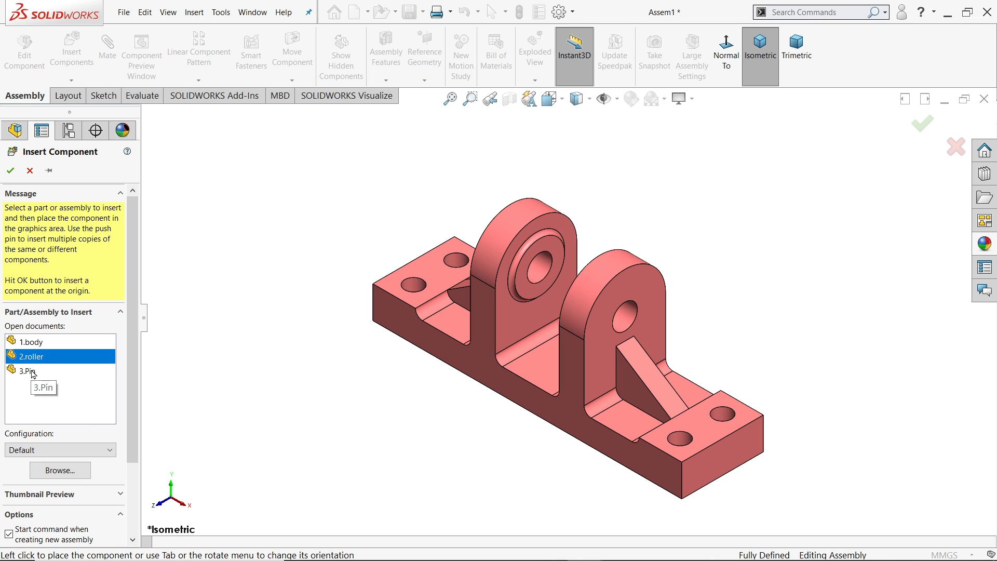
{"action": "left_click", "coordinate": [24, 372], "text": "ctrl"}
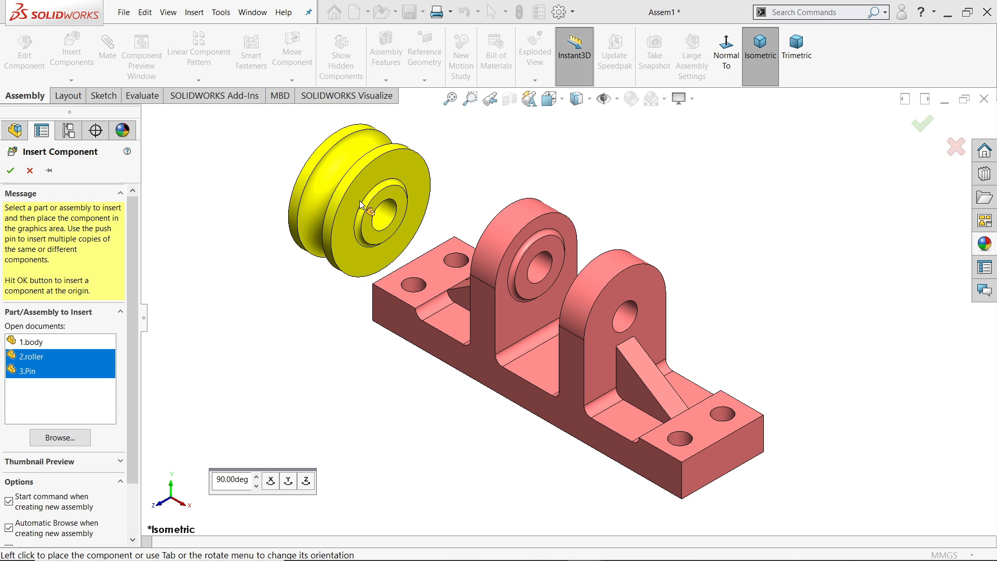
{"action": "left_click", "coordinate": [356, 233]}
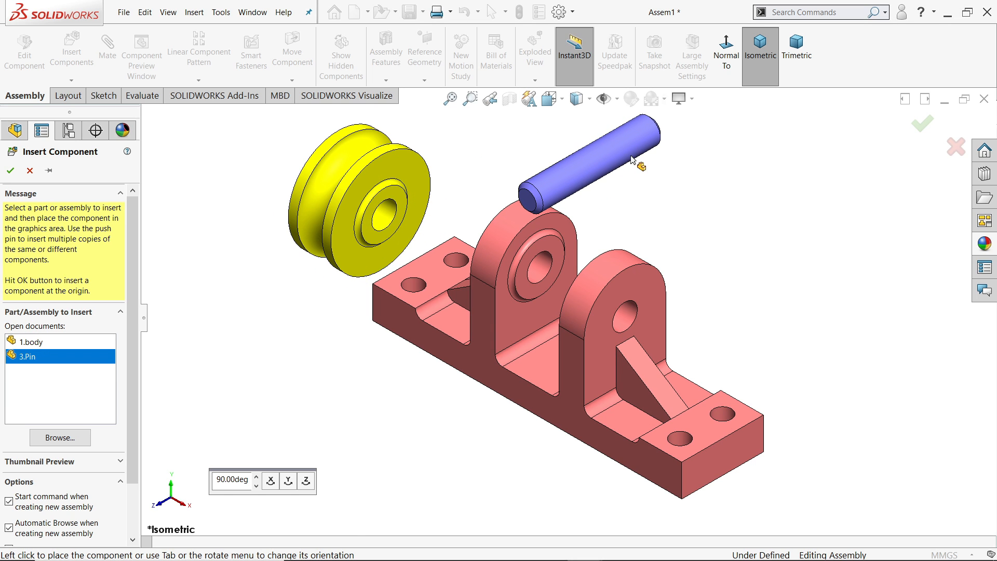
{"action": "left_click", "coordinate": [613, 173]}
{"action": "left_click_drag", "start_coordinate": [613, 173], "coordinate": [746, 184]}
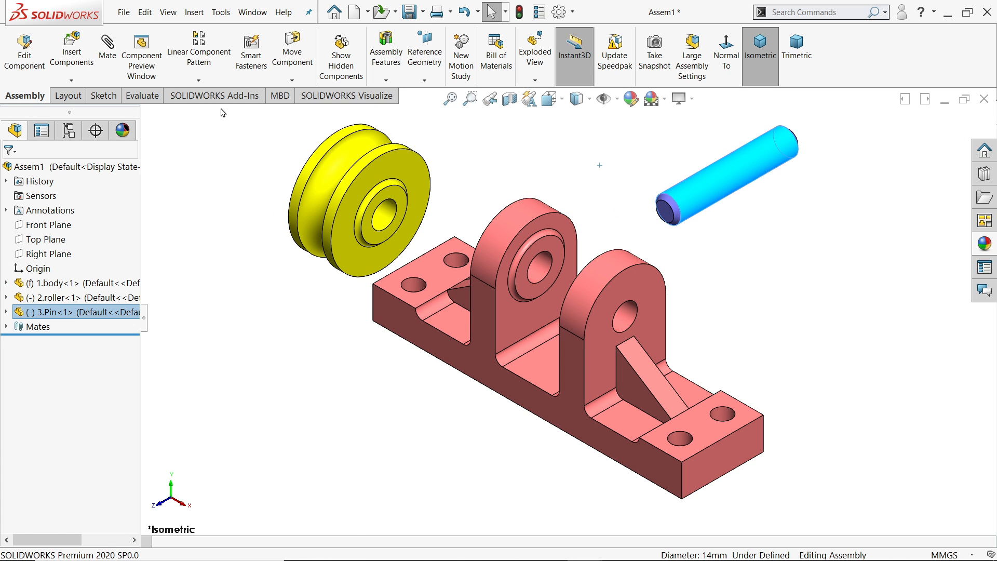
Rotate the pin freely until it lies parallel to the body's length, and move the roller farther from the body
{"action": "left_click", "coordinate": [284, 82]}
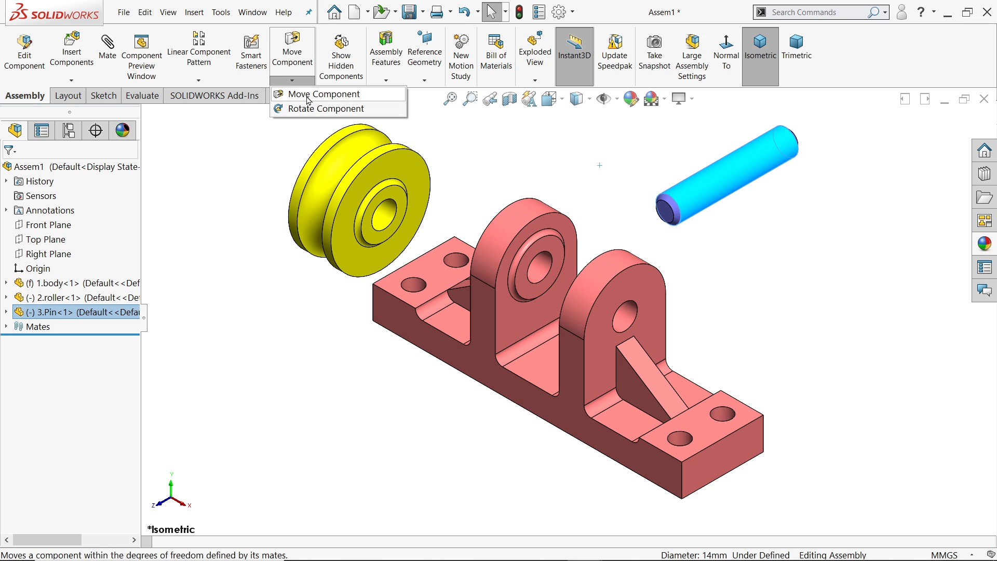
{"action": "left_click", "coordinate": [308, 109]}
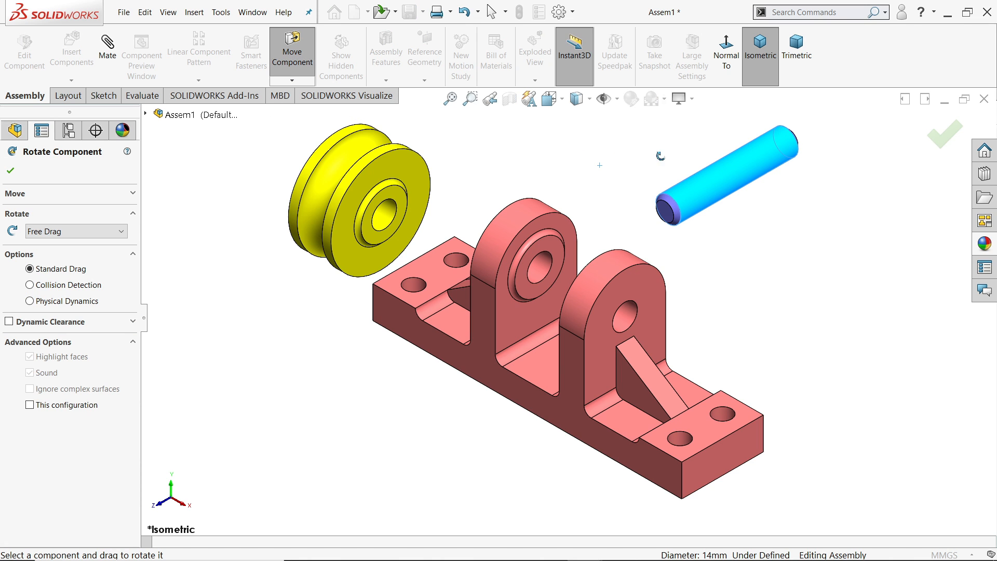
{"action": "left_click_drag", "start_coordinate": [703, 196], "coordinate": [597, 290]}
{"action": "left_click", "coordinate": [292, 80]}
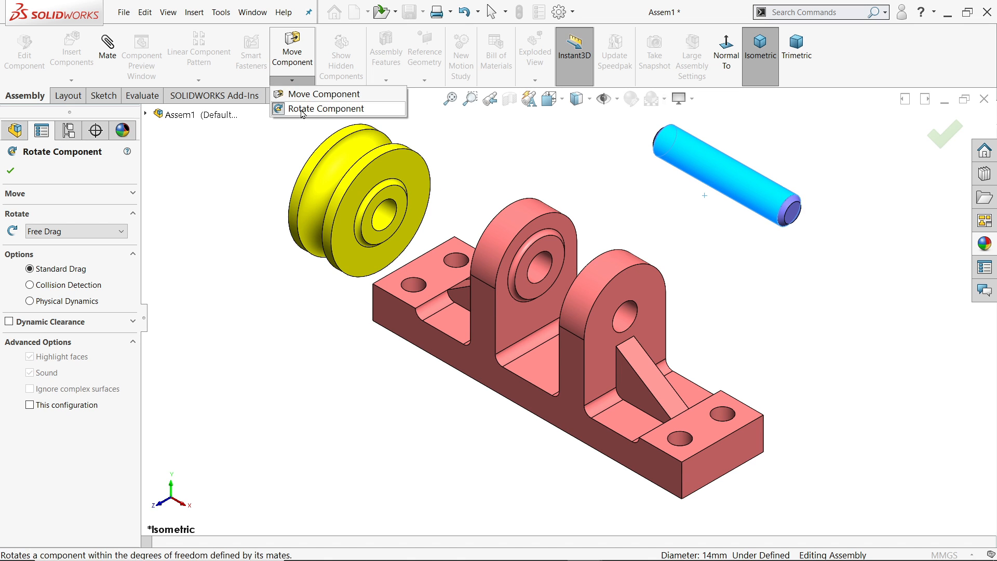
{"action": "left_click", "coordinate": [310, 95]}
{"action": "left_click_drag", "start_coordinate": [332, 172], "coordinate": [306, 177]}
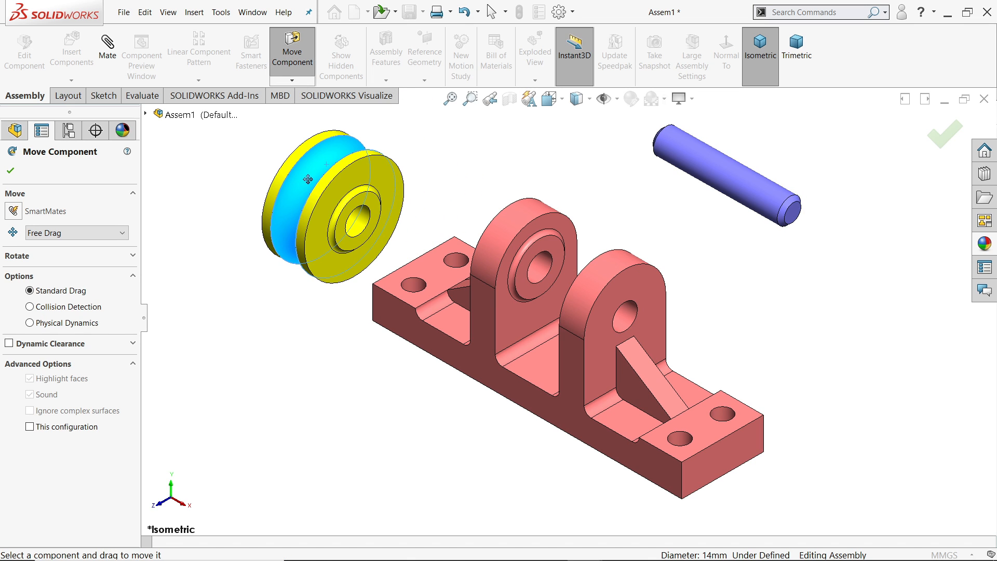
{"action": "left_click", "coordinate": [10, 170]}
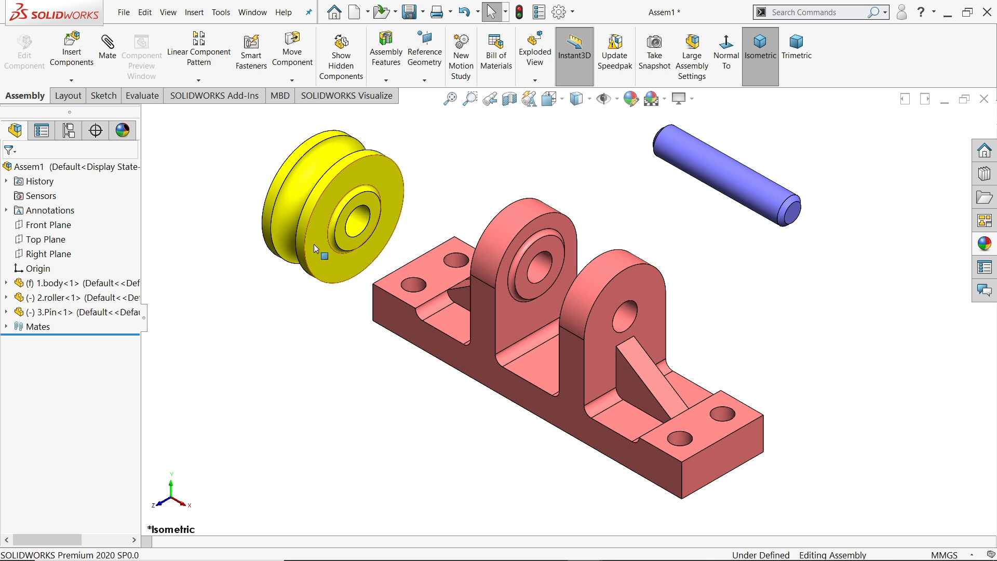
{"action": "mouse_move", "coordinate": [314, 244]}
{"action": "left_mouse_down"}
{"action": "mouse_move", "coordinate": [315, 309]}
{"action": "mouse_move", "coordinate": [299, 248]}
{"action": "left_mouse_up"}
Fix the 2.roller component, return it to floating and test that it can be moved
{"action": "right_click", "coordinate": [299, 248]}
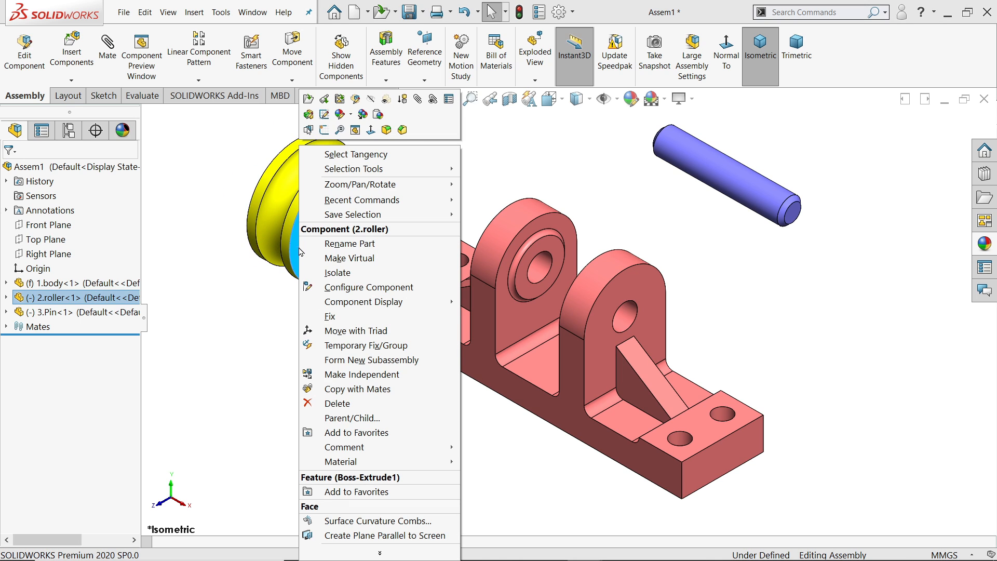
{"action": "left_click", "coordinate": [329, 317]}
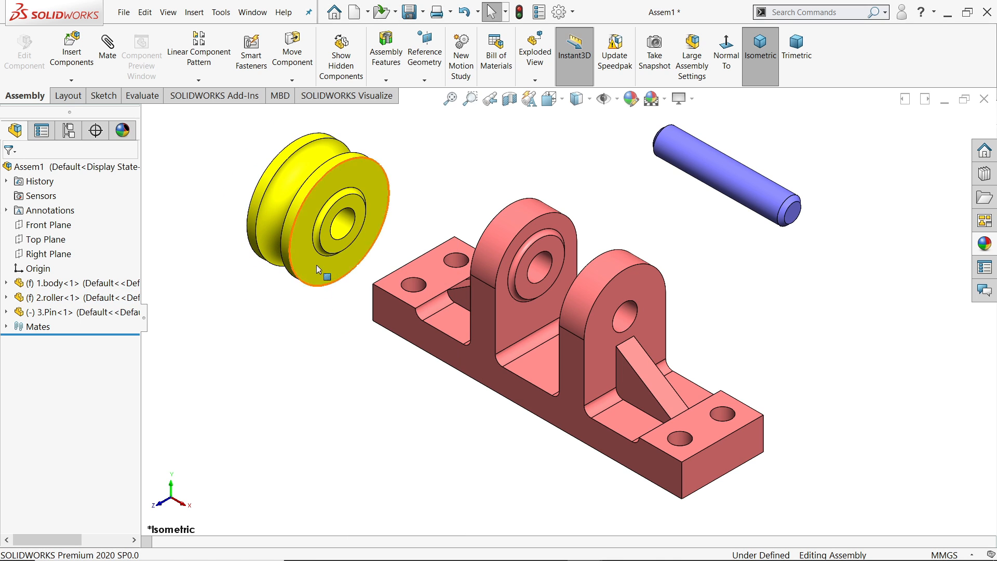
{"action": "right_click", "coordinate": [300, 251]}
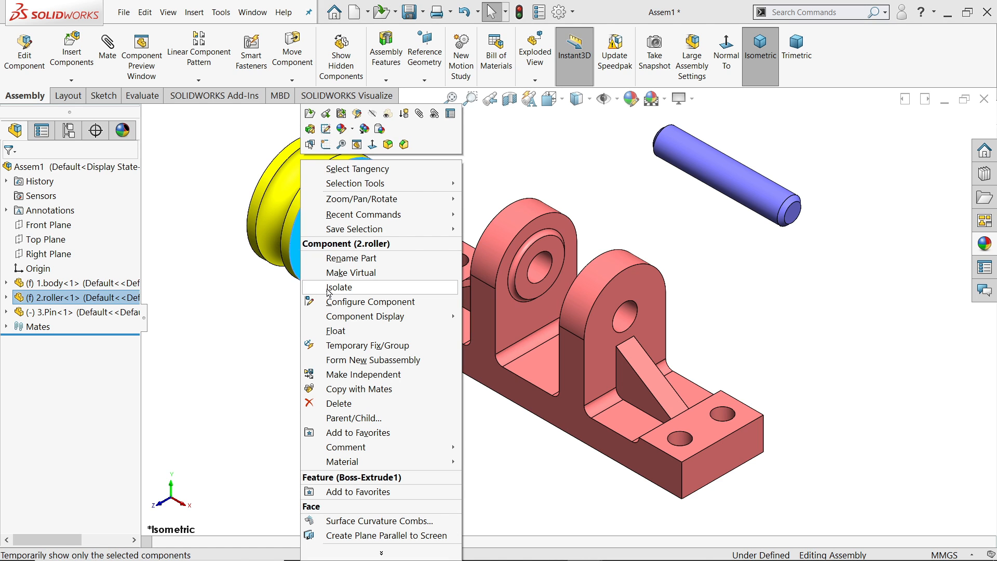
{"action": "left_click", "coordinate": [331, 330]}
{"action": "mouse_move", "coordinate": [305, 252]}
{"action": "left_mouse_down"}
{"action": "mouse_move", "coordinate": [327, 251]}
{"action": "mouse_move", "coordinate": [311, 260]}
{"action": "left_mouse_up"}
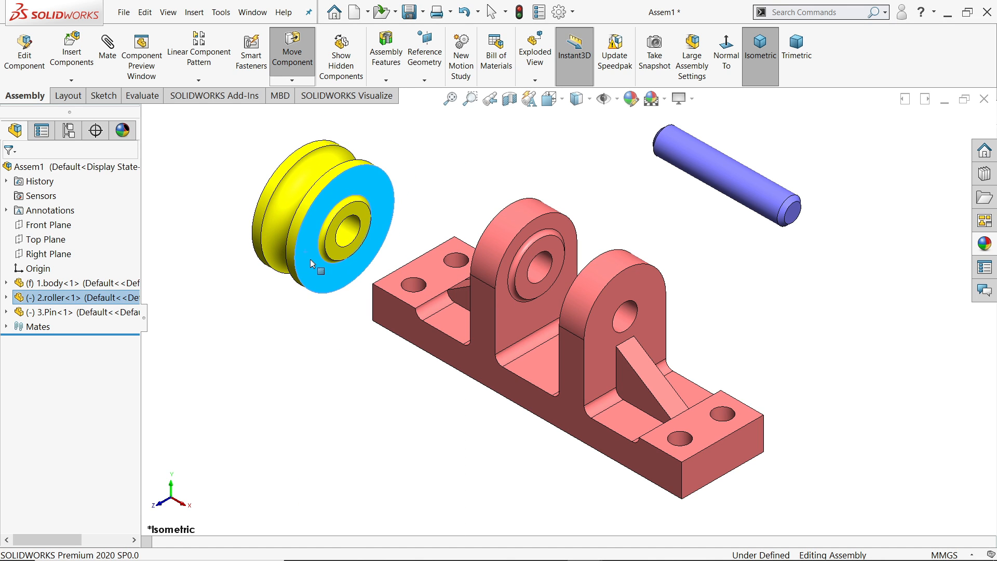
{"action": "left_click", "coordinate": [292, 81]}
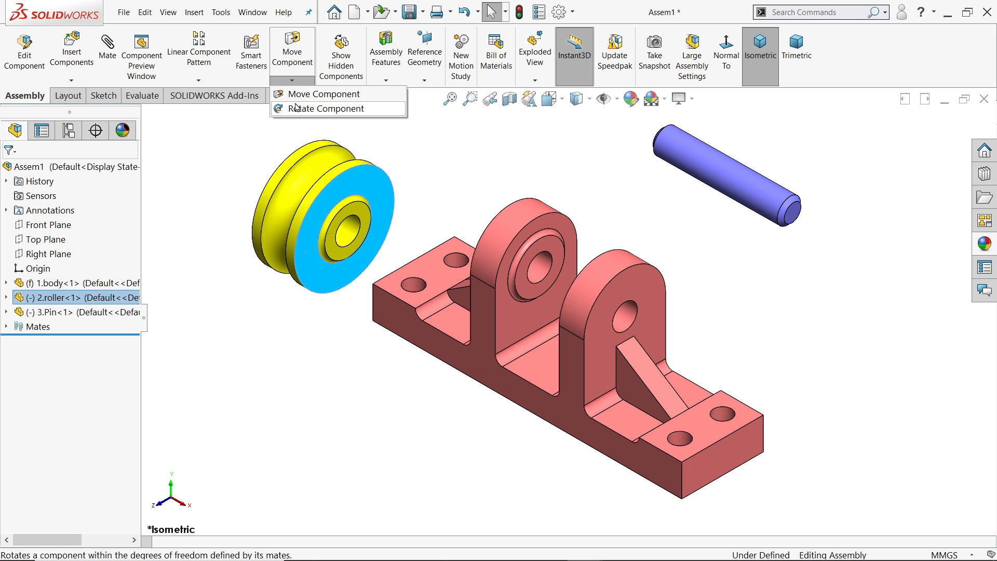
{"action": "left_click", "coordinate": [408, 154]}
{"action": "scroll", "coordinate": [485, 285], "scroll_direction": "down", "scroll_amount": 2}
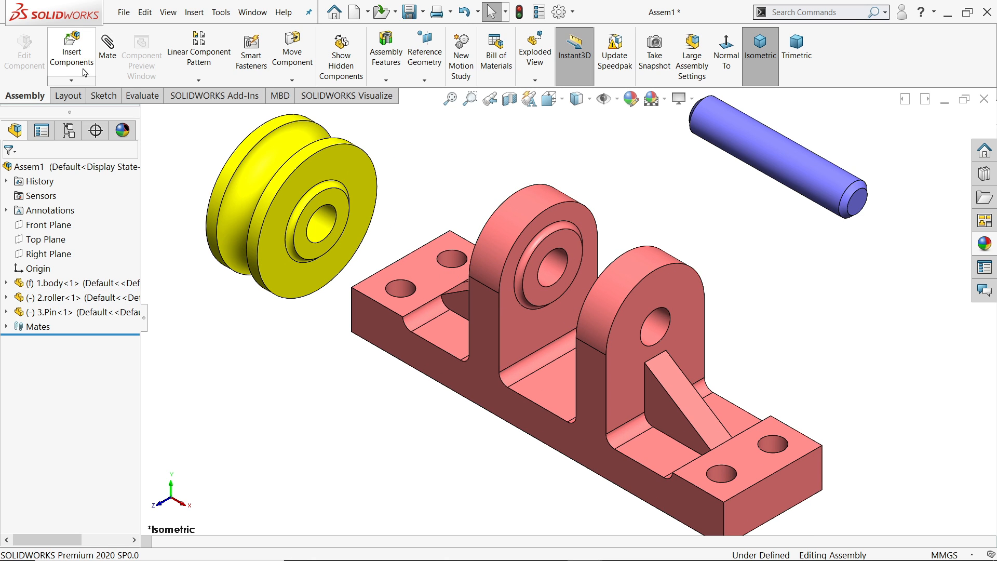
Add a concentric mate between the roller's bore and the hole in the body's upright, and slide the roller along the shared axis
{"action": "left_click", "coordinate": [104, 50]}
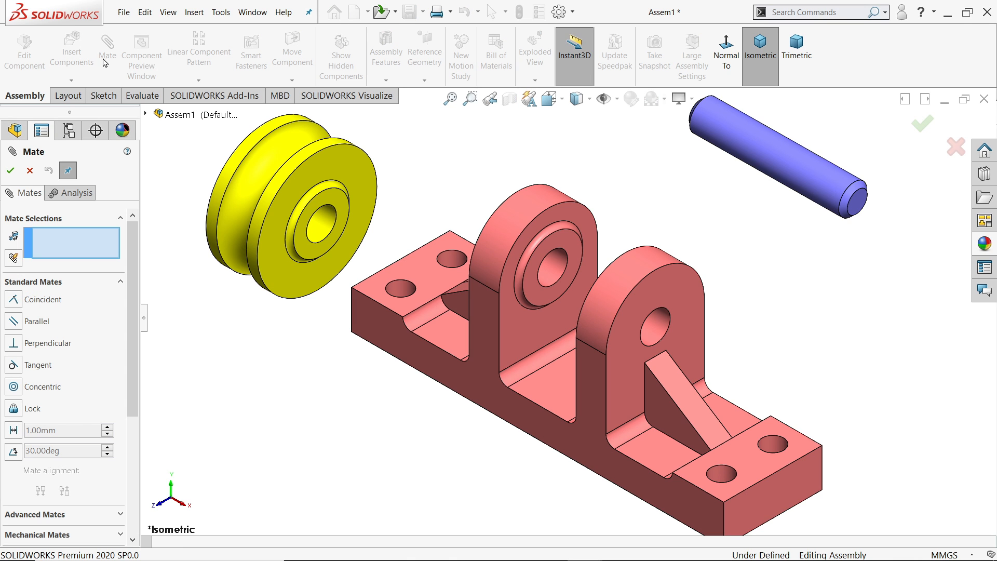
{"action": "left_click", "coordinate": [325, 226]}
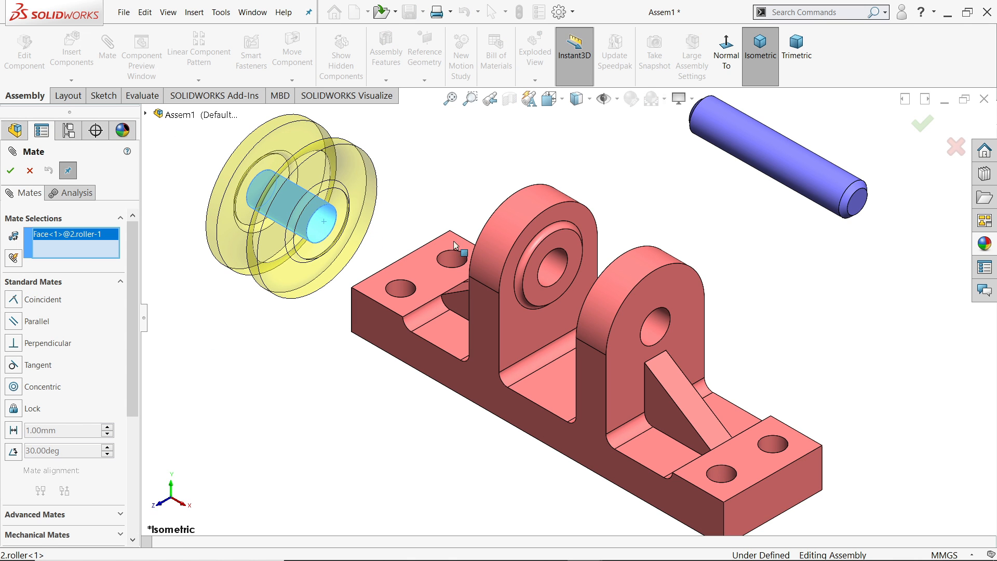
{"action": "left_click", "coordinate": [554, 270]}
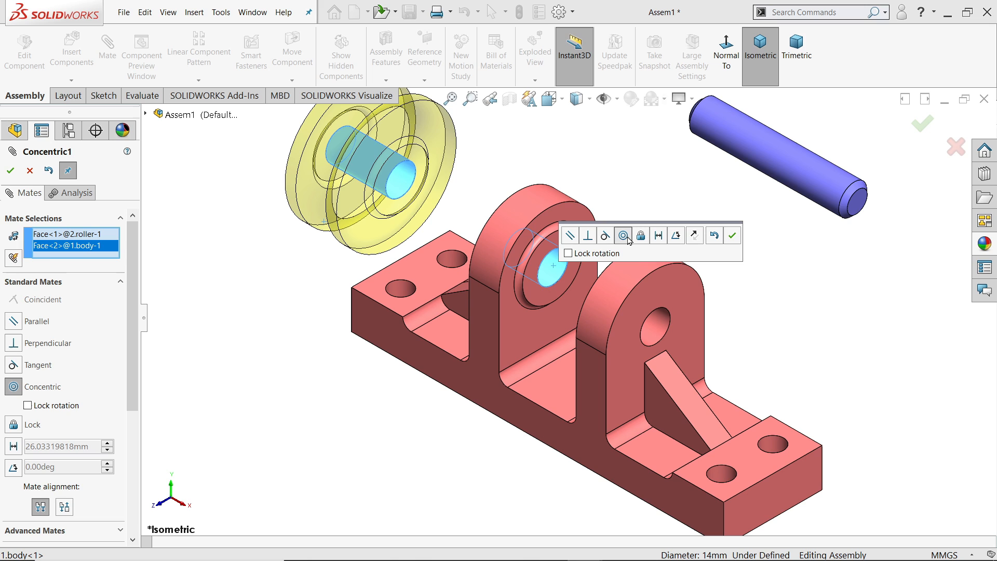
{"action": "left_click", "coordinate": [731, 237]}
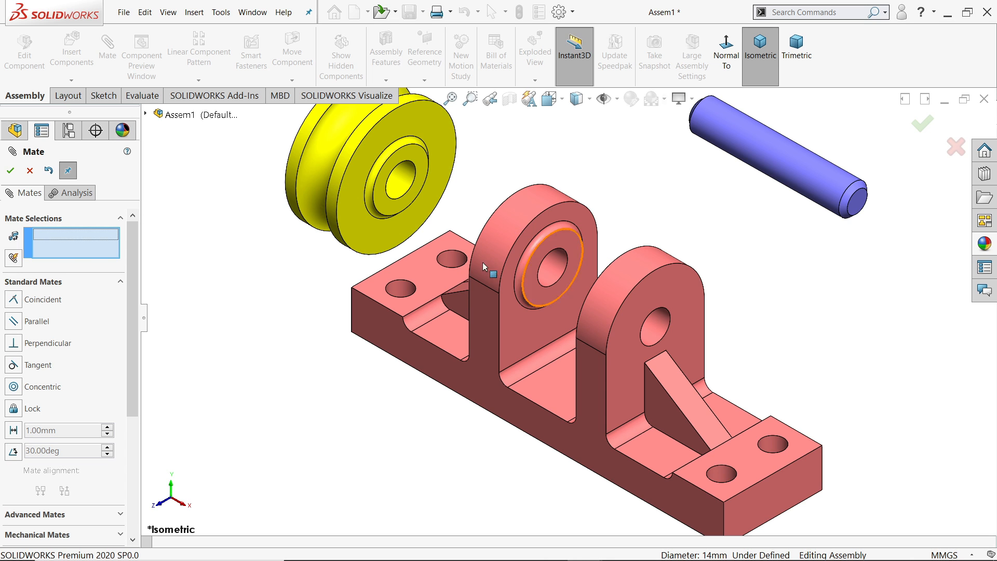
{"action": "left_click_drag", "start_coordinate": [320, 208], "coordinate": [449, 215]}
Set up a centered Width mate with the outer faces of the body's two uprights as the width selections
{"action": "middle_click_drag", "start_coordinate": [535, 269], "coordinate": [574, 275]}
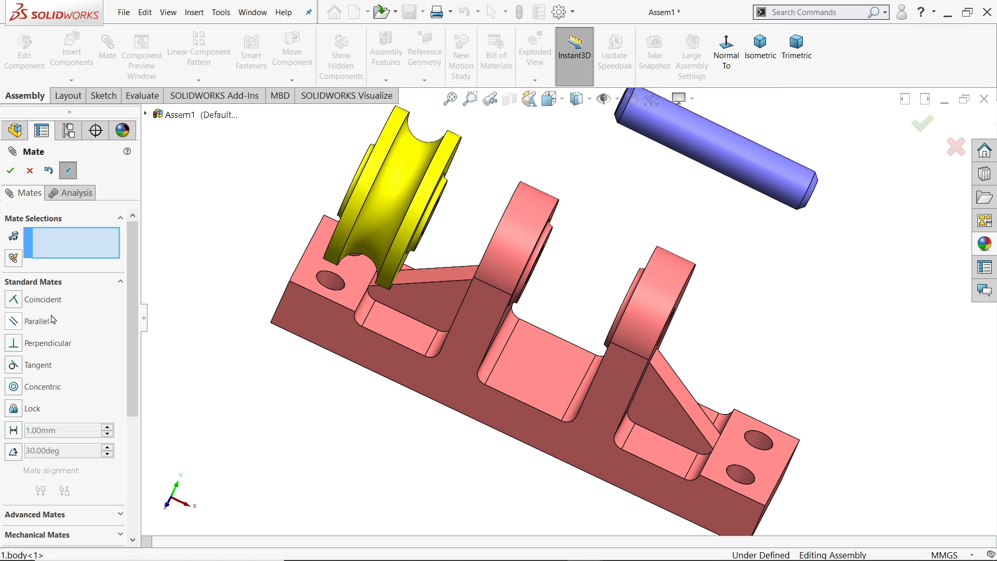
{"action": "left_click", "coordinate": [100, 283]}
{"action": "left_click", "coordinate": [44, 303]}
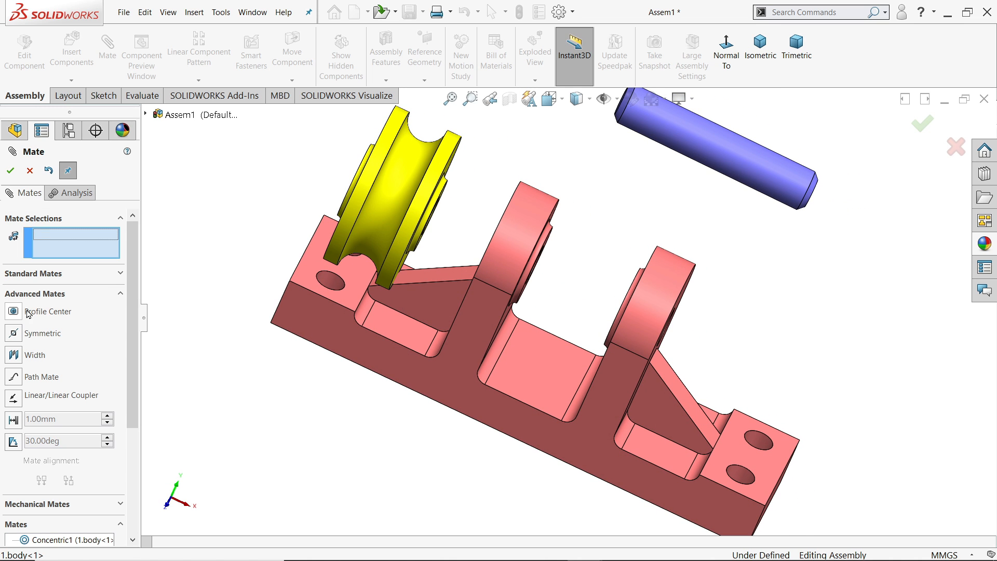
{"action": "left_click", "coordinate": [13, 356]}
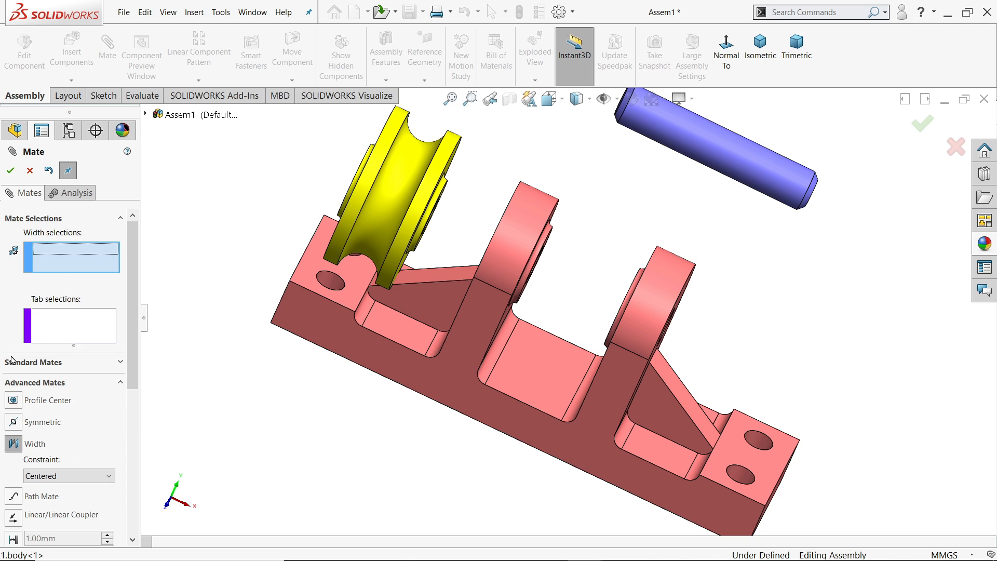
{"action": "middle_click_drag", "start_coordinate": [415, 288], "coordinate": [503, 271]}
{"action": "left_click", "coordinate": [482, 253]}
{"action": "middle_click_drag", "start_coordinate": [571, 296], "coordinate": [594, 285]}
{"action": "left_click", "coordinate": [601, 281]}
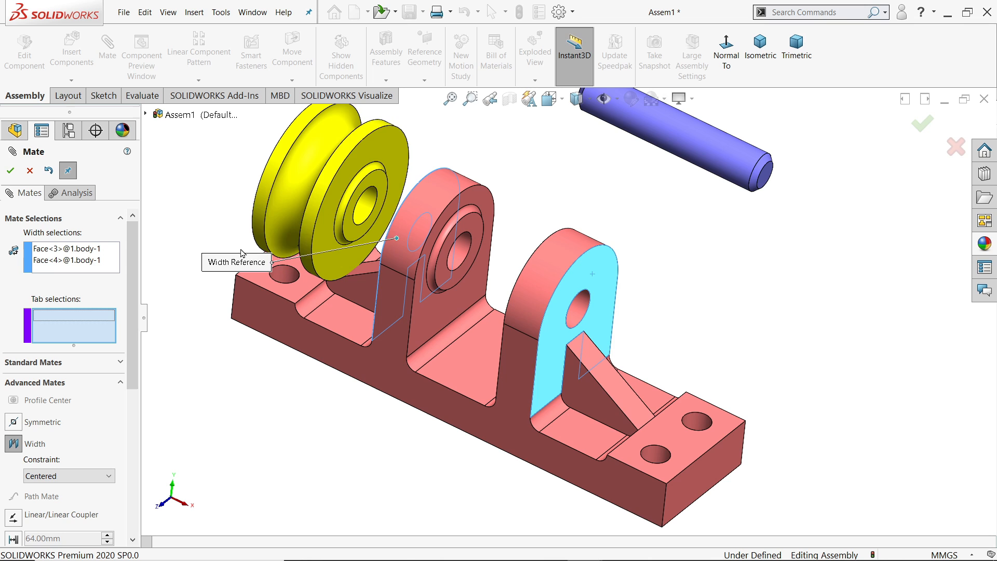
Use the roller's two side faces as the tab selections and accept the Width mate to centre the roller between the uprights
{"action": "left_click", "coordinate": [332, 244]}
{"action": "middle_click_drag", "start_coordinate": [332, 244], "coordinate": [372, 233]}
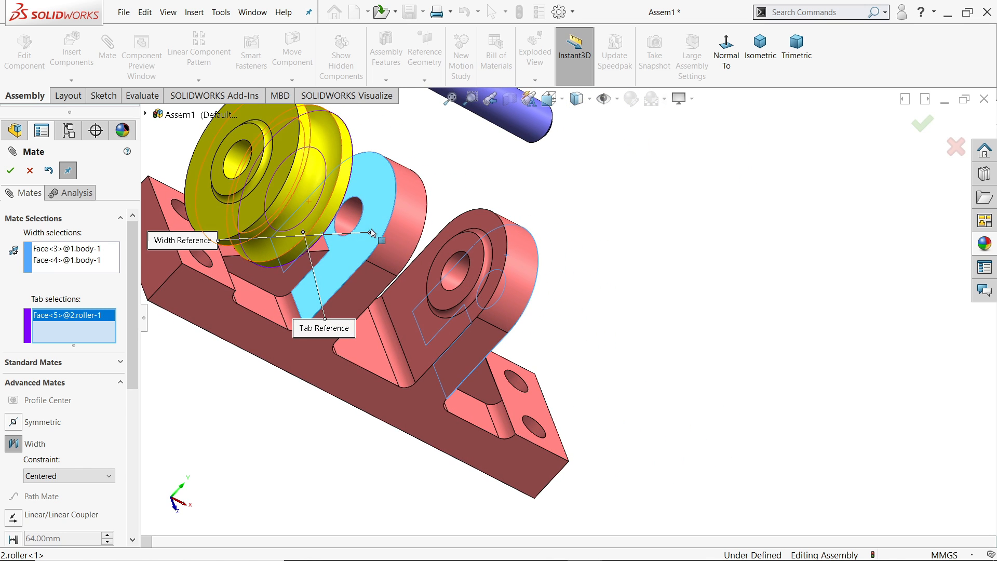
{"action": "left_click", "coordinate": [286, 182]}
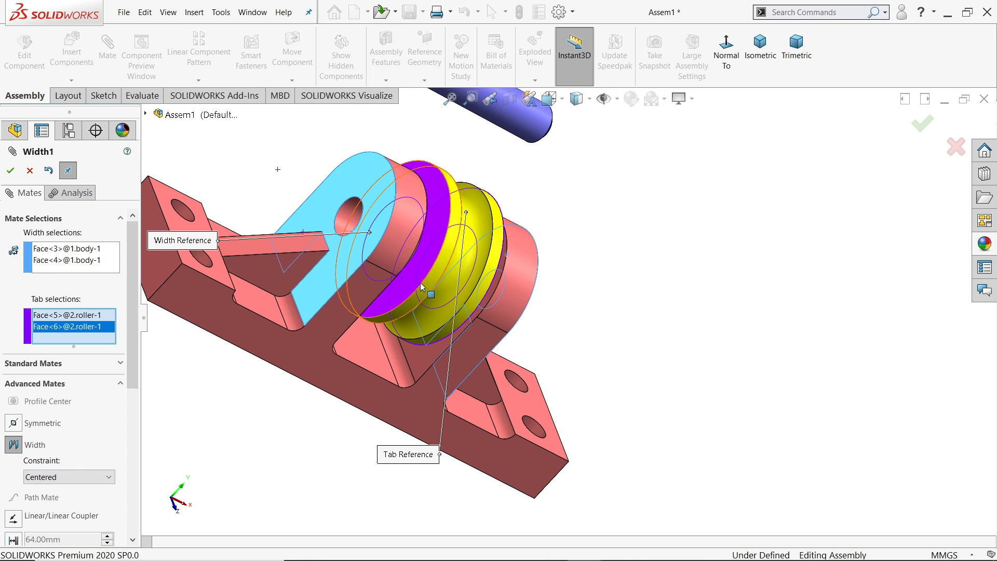
{"action": "mouse_move", "coordinate": [422, 287]}
{"action": "middle_mouse_down"}
{"action": "mouse_move", "coordinate": [381, 271]}
{"action": "mouse_move", "coordinate": [407, 276]}
{"action": "middle_mouse_up"}
{"action": "scroll", "coordinate": [452, 272], "scroll_direction": "down", "scroll_amount": 2}
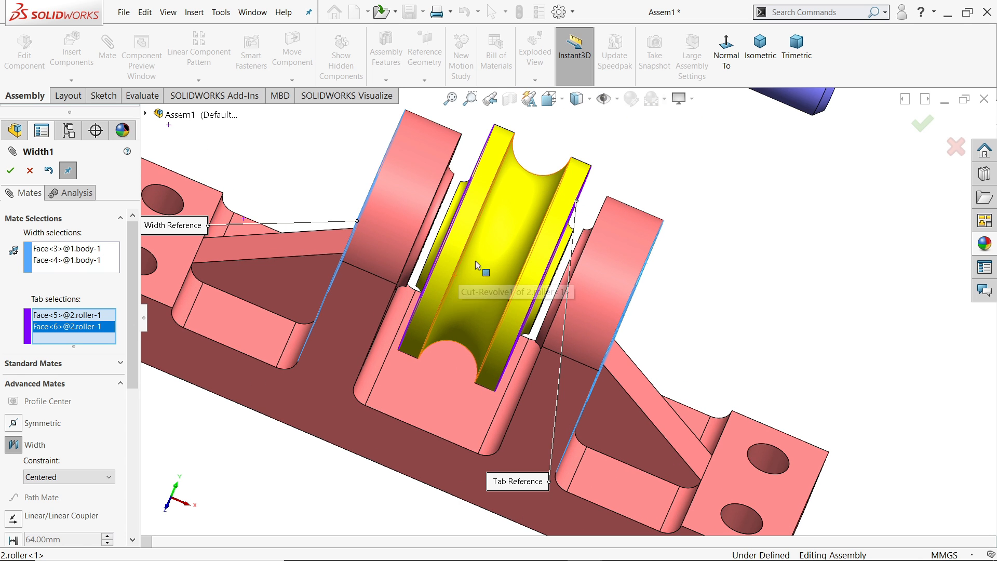
{"action": "left_click", "coordinate": [7, 170]}
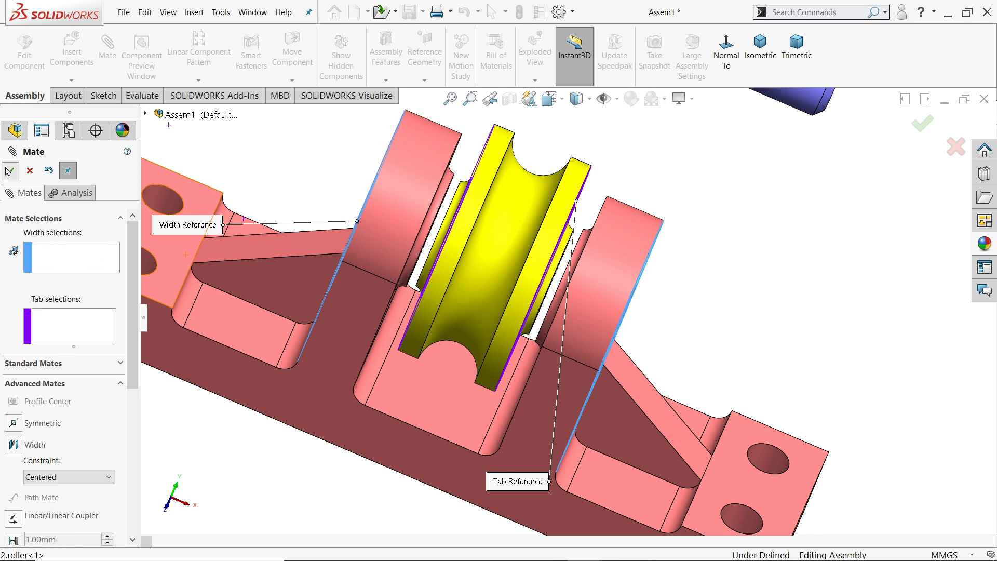
{"action": "left_click", "coordinate": [116, 293]}
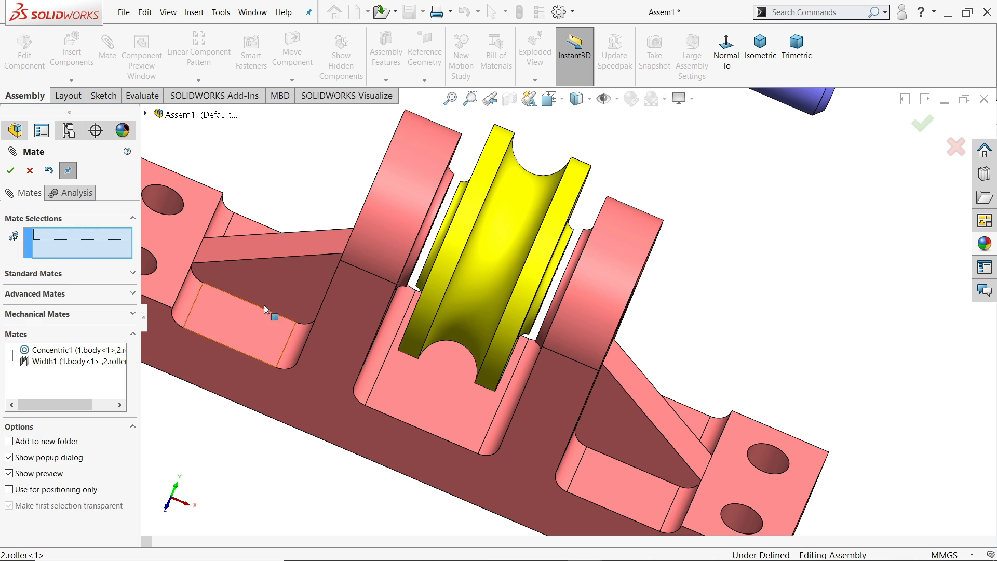
Add a concentric mate between the pin's cylindrical face and the upright's hole, and slide the pin out of the body along its axis
{"action": "scroll", "coordinate": [501, 308], "scroll_direction": "up", "scroll_amount": 3}
{"action": "middle_click_drag", "start_coordinate": [501, 307], "coordinate": [463, 303]}
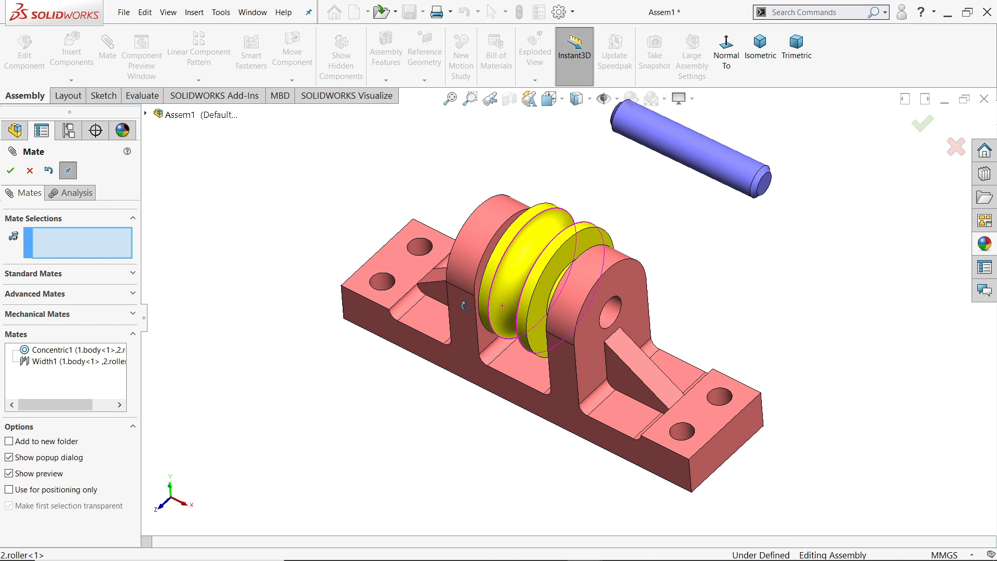
{"action": "left_click", "coordinate": [53, 274]}
{"action": "left_click", "coordinate": [718, 156]}
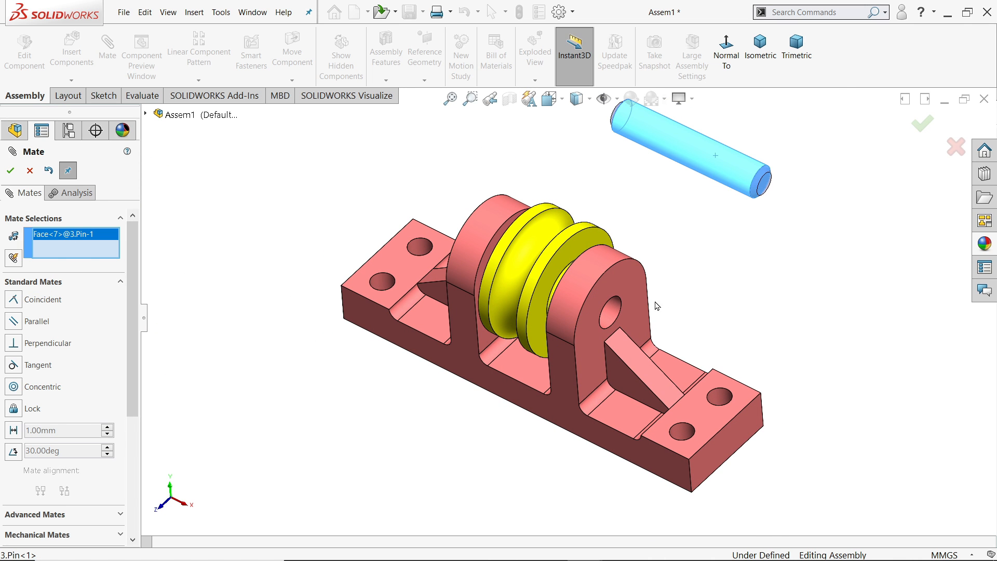
{"action": "scroll", "coordinate": [656, 303], "scroll_direction": "down", "scroll_amount": 2}
{"action": "left_click", "coordinate": [567, 320]}
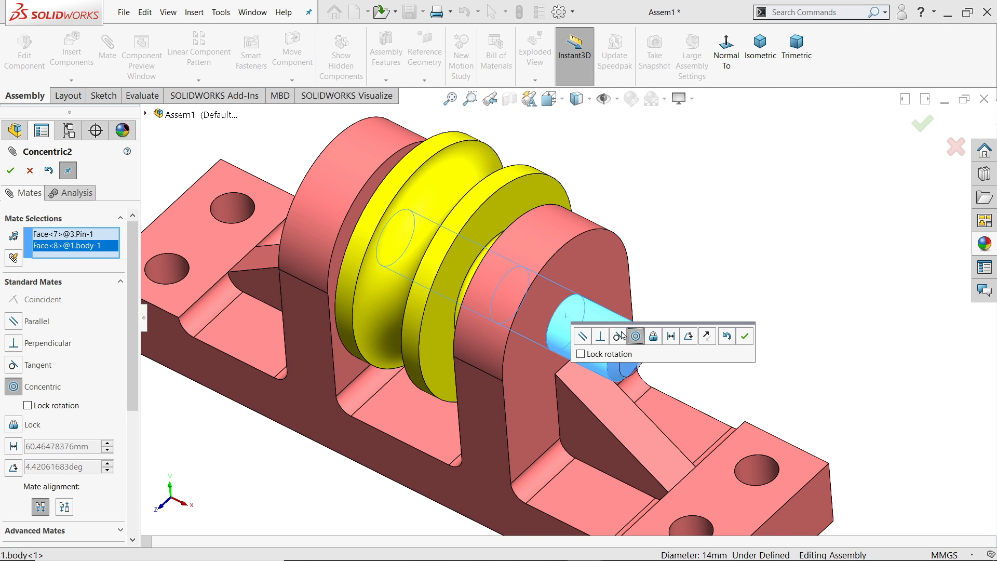
{"action": "left_click", "coordinate": [746, 338]}
{"action": "scroll", "coordinate": [680, 318], "scroll_direction": "up", "scroll_amount": 4}
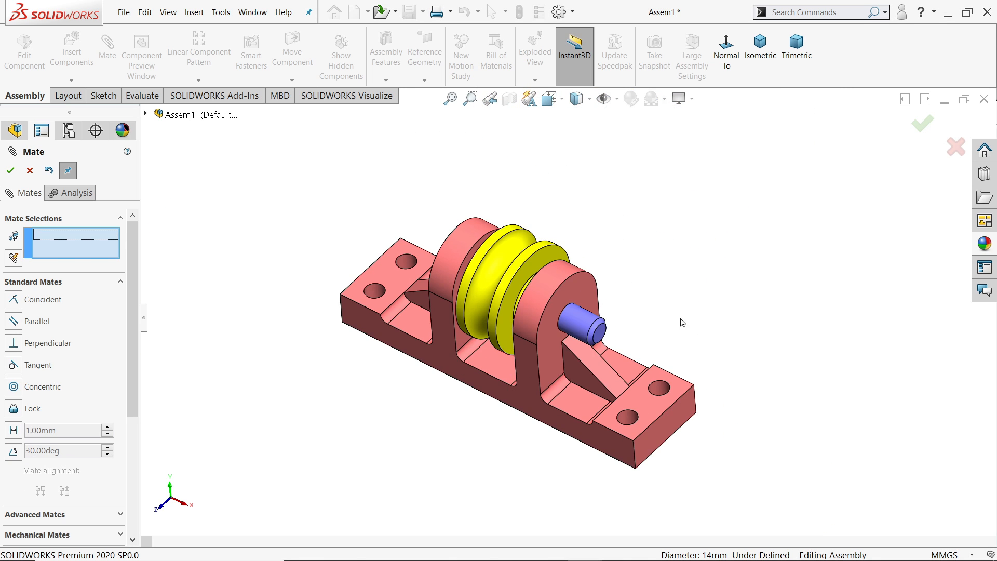
{"action": "scroll", "coordinate": [627, 322], "scroll_direction": "down", "scroll_amount": 2}
{"action": "left_click_drag", "start_coordinate": [573, 311], "coordinate": [750, 343]}
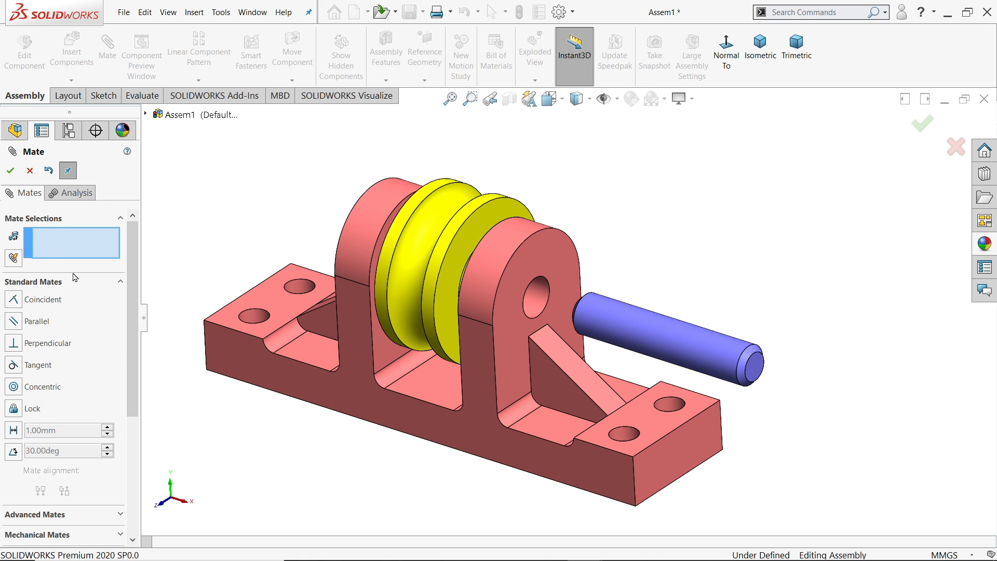
Set up a second centered Width mate for the pin, using the outer faces of both uprights as the width selections
{"action": "left_click", "coordinate": [82, 286]}
{"action": "left_click", "coordinate": [45, 302]}
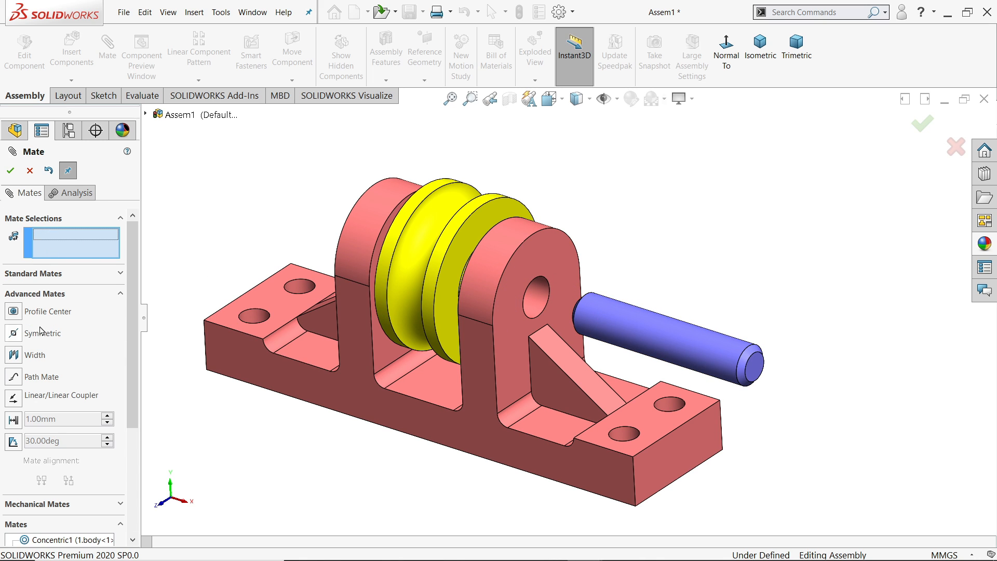
{"action": "left_click", "coordinate": [15, 355]}
{"action": "left_click", "coordinate": [515, 290]}
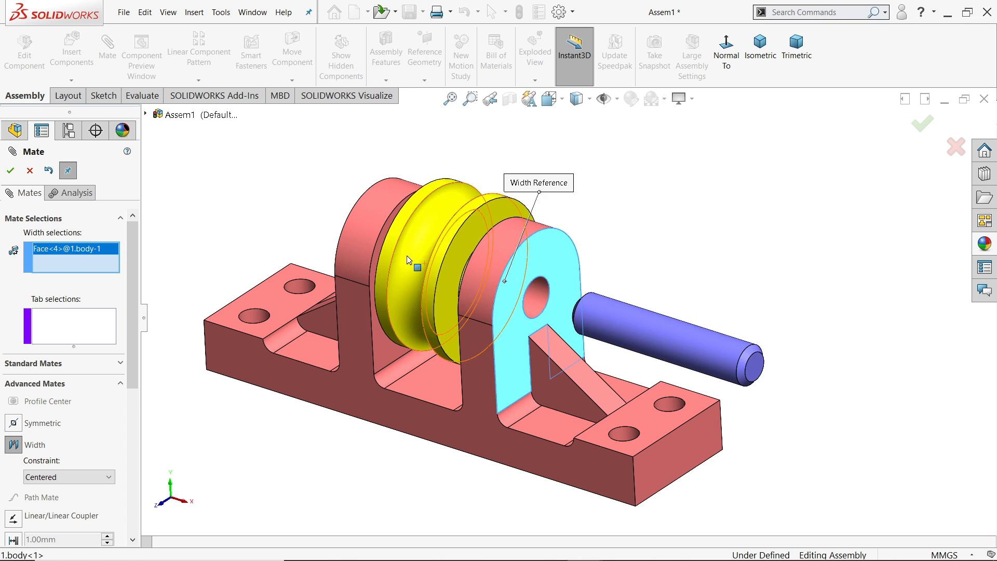
{"action": "middle_click_drag", "start_coordinate": [515, 290], "coordinate": [494, 292]}
{"action": "left_click", "coordinate": [414, 236]}
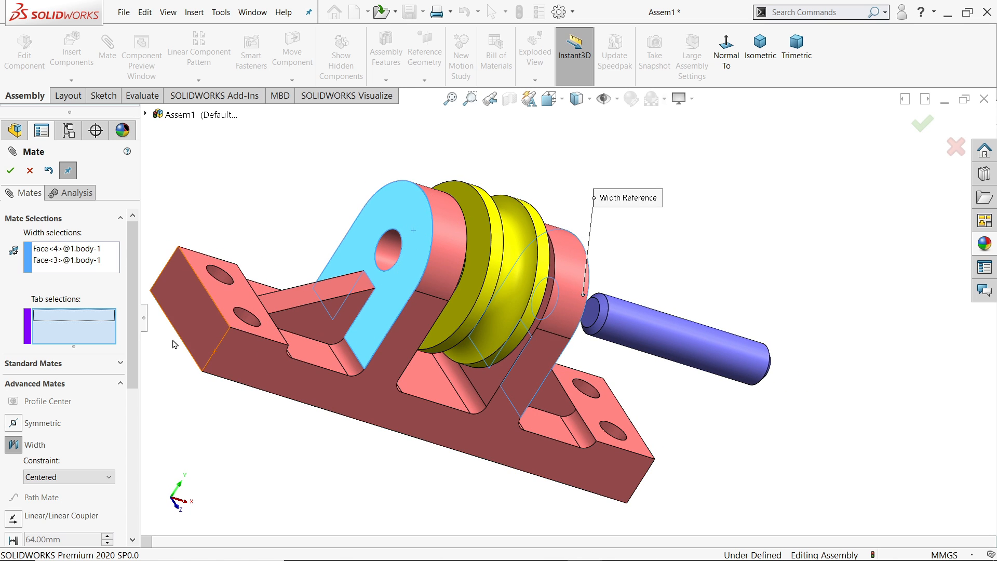
Use the pin's two end faces as the tab selections, accept the Width mate to centre the pin, and finish mating
{"action": "scroll", "coordinate": [580, 305], "scroll_direction": "down", "scroll_amount": 5}
{"action": "left_click", "coordinate": [581, 305]}
{"action": "middle_click_drag", "start_coordinate": [634, 333], "coordinate": [592, 327]}
{"action": "scroll", "coordinate": [588, 327], "scroll_direction": "up", "scroll_amount": 3}
{"action": "scroll", "coordinate": [588, 327], "scroll_direction": "up", "scroll_amount": 3}
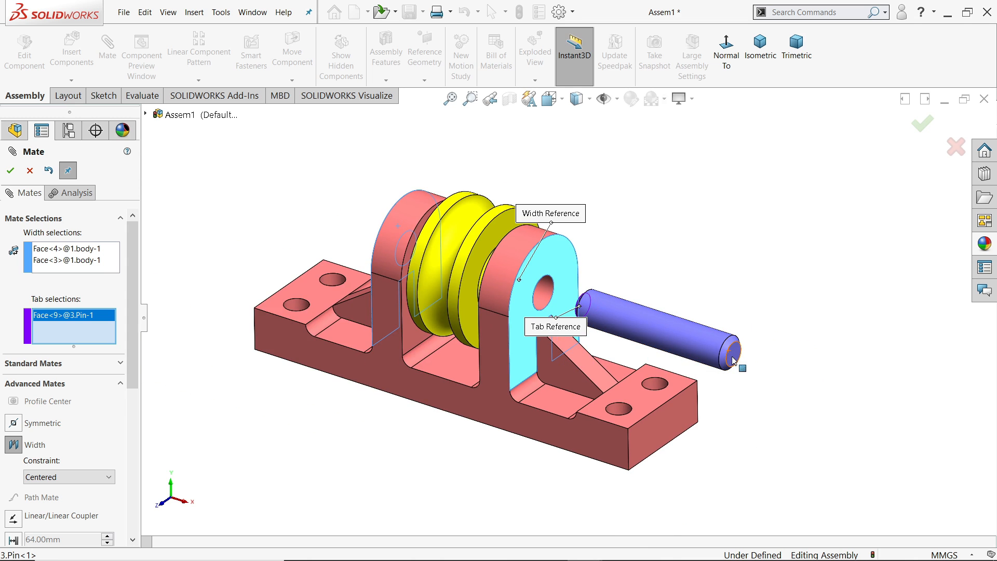
{"action": "left_click", "coordinate": [733, 360]}
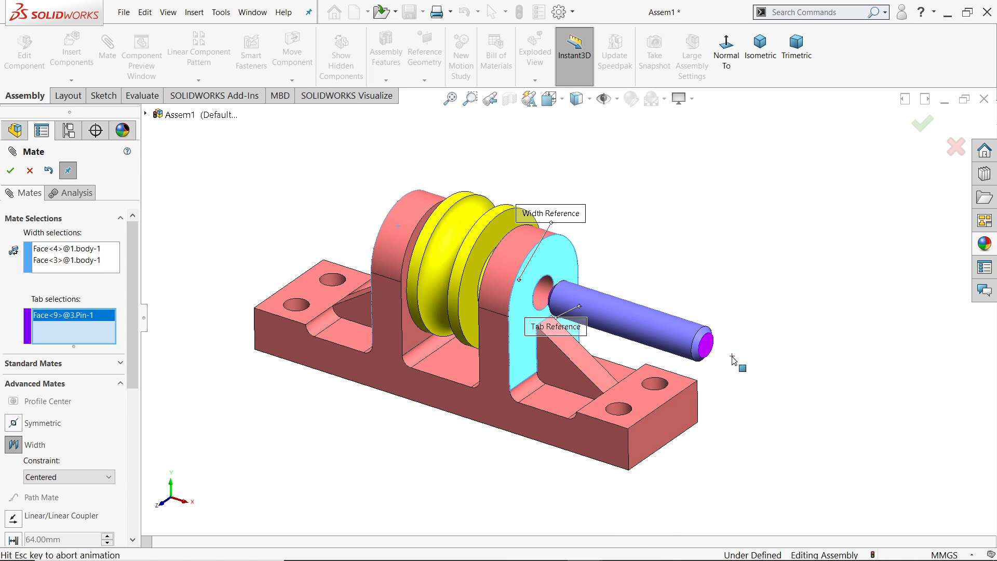
{"action": "left_click", "coordinate": [11, 171]}
{"action": "left_click", "coordinate": [29, 170]}
Save the assembly as Assem1 in the exercise 136 folder on the Desktop
{"action": "middle_click_drag", "start_coordinate": [394, 244], "coordinate": [421, 322]}
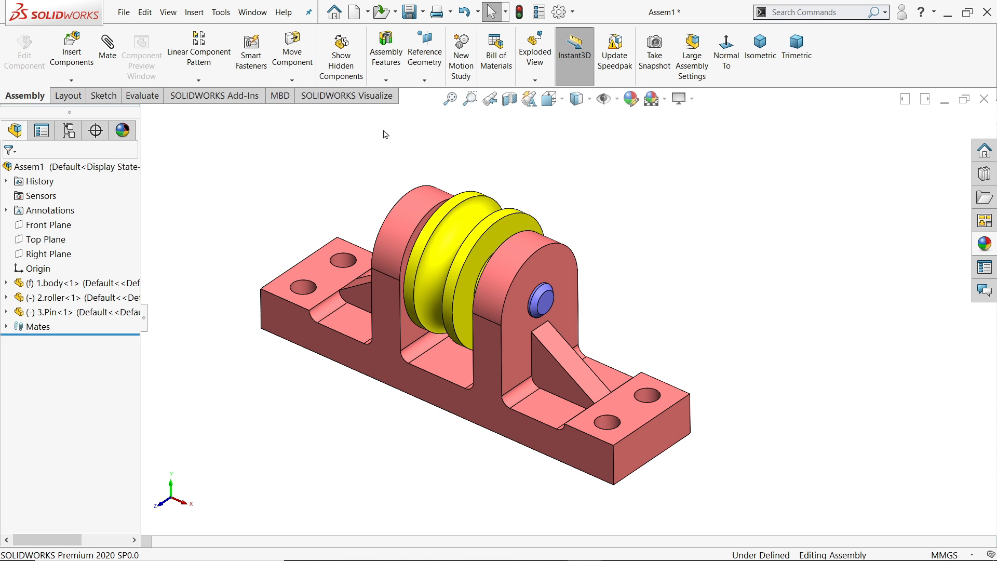
{"action": "scroll", "coordinate": [506, 170], "scroll_direction": "up", "scroll_amount": 2}
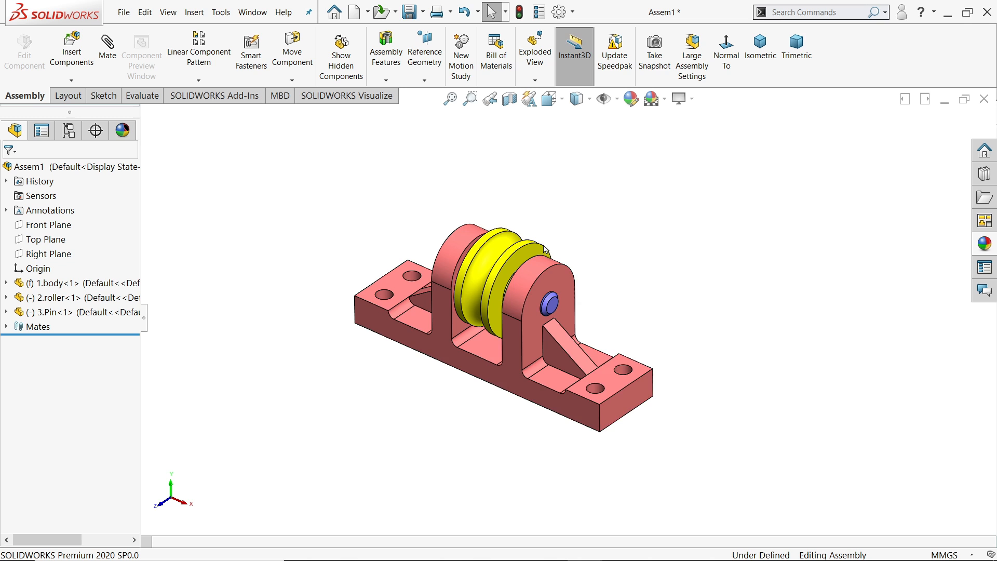
{"action": "scroll", "coordinate": [544, 242], "scroll_direction": "down", "scroll_amount": 2}
{"action": "left_click", "coordinate": [423, 12]}
{"action": "left_click", "coordinate": [431, 42]}
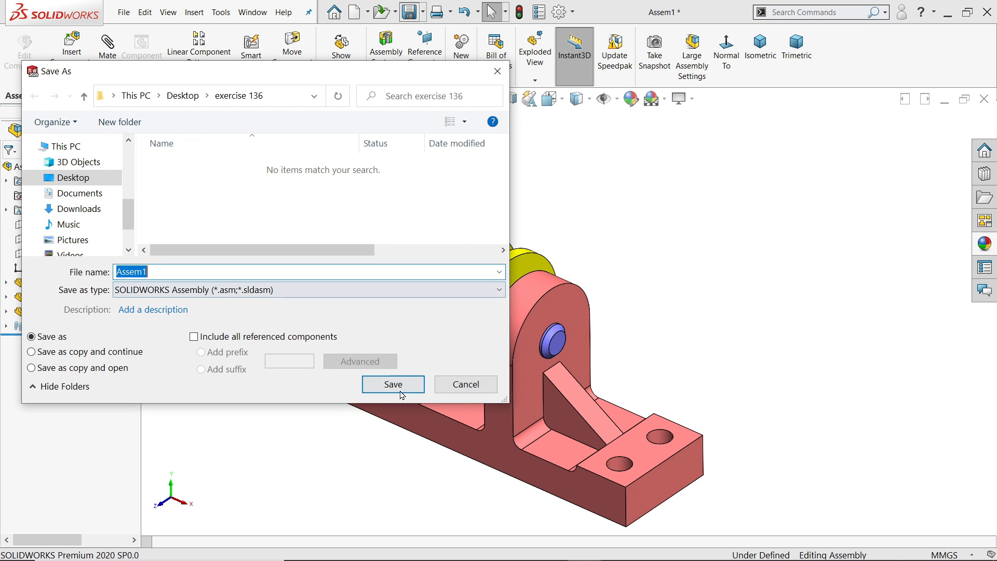
{"action": "left_click", "coordinate": [400, 390]}
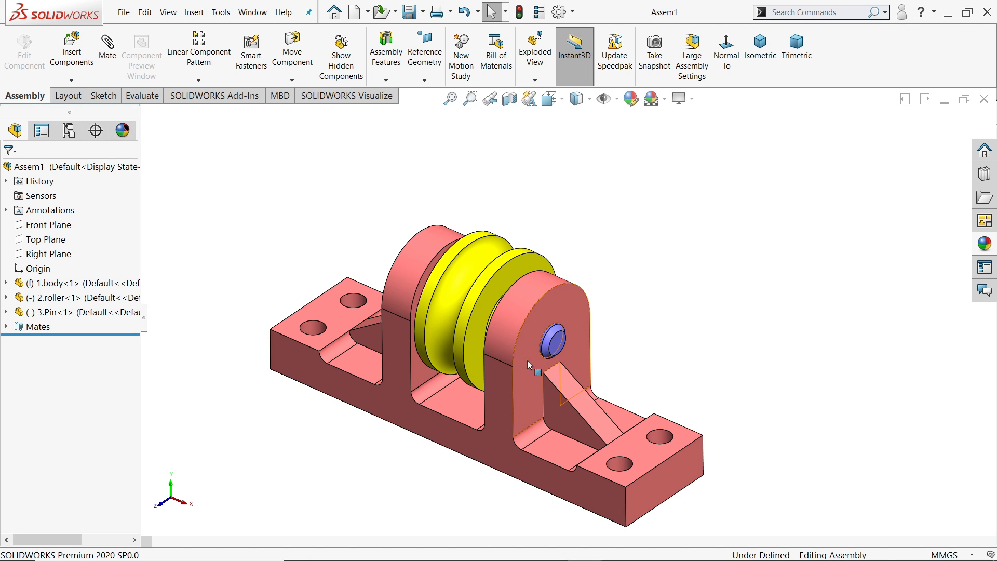
Sketch a 30 mm by 30 mm corner rectangle on the upright's outer face, with one corner at the pin's centre and extending up past the roller
{"action": "left_click", "coordinate": [538, 323]}
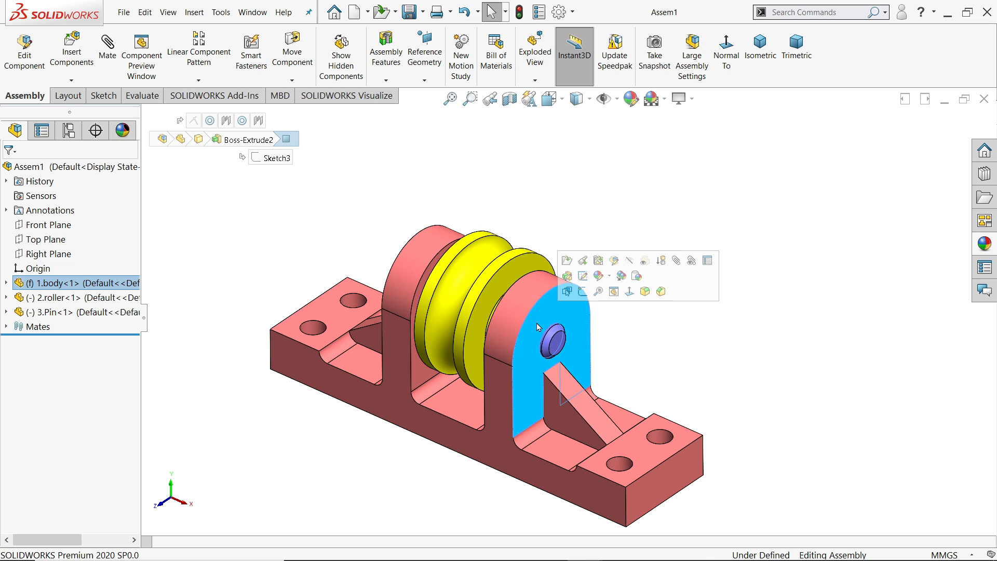
{"action": "left_click", "coordinate": [583, 293]}
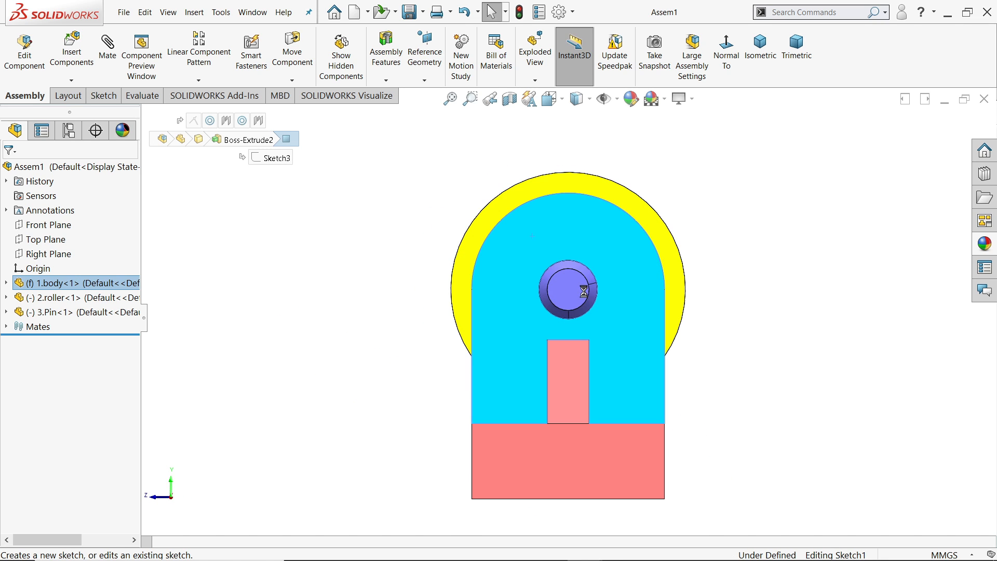
{"action": "left_click", "coordinate": [96, 56]}
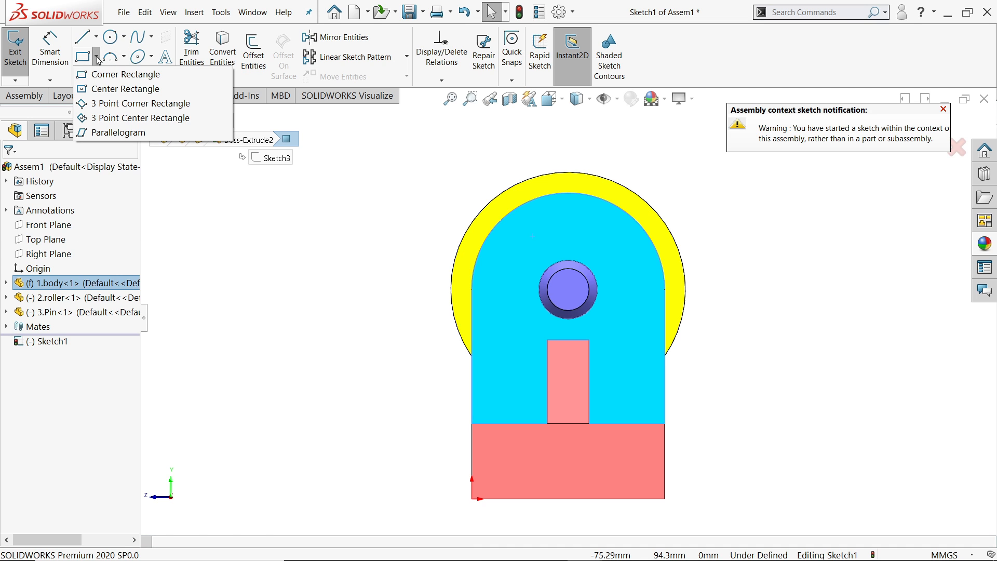
{"action": "left_click", "coordinate": [82, 56]}
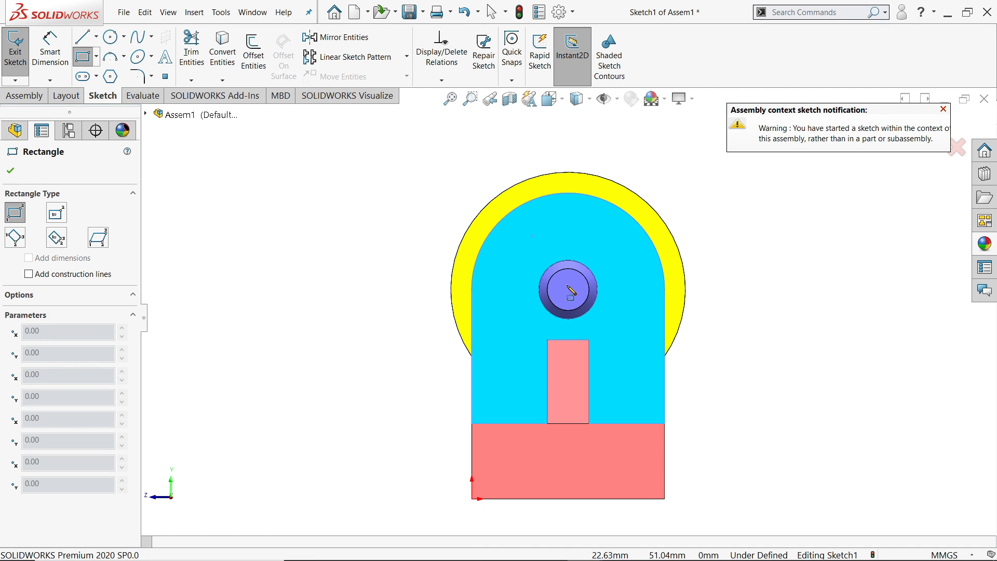
{"action": "left_click", "coordinate": [568, 289]}
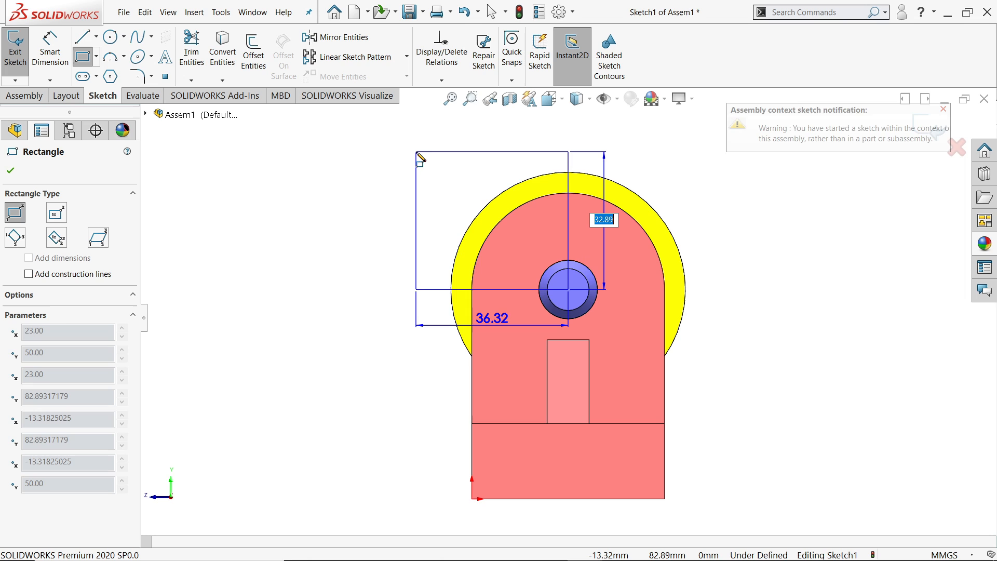
{"action": "key", "text": "Return"}
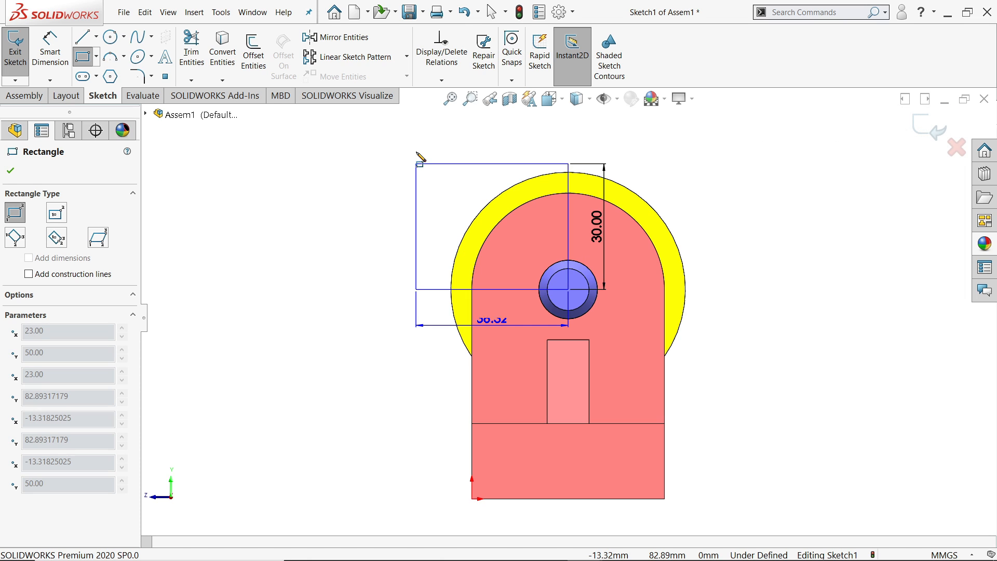
{"action": "type", "text": "30"}
{"action": "key", "text": "Return"}
{"action": "right_click", "coordinate": [400, 165]}
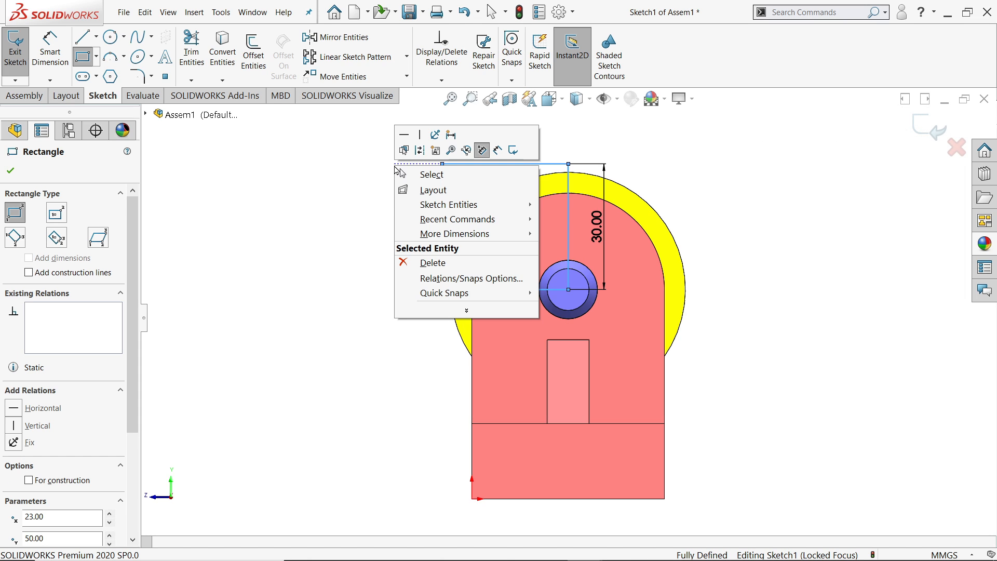
{"action": "left_click", "coordinate": [431, 174]}
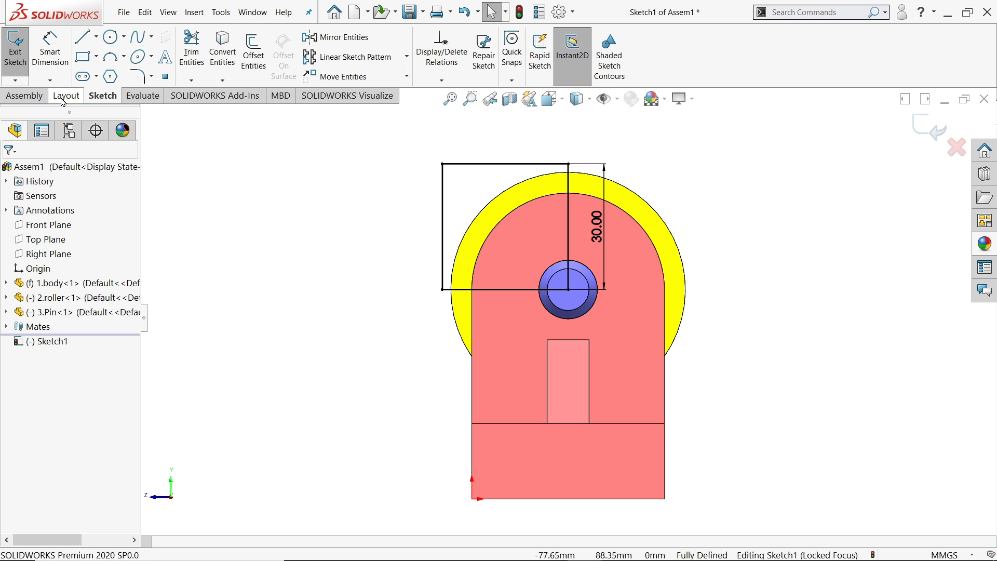
Start an assembly Extruded Cut from the square sketch, with a Blind depth of 46 mm through the near upright and the roller
{"action": "left_click", "coordinate": [66, 96]}
{"action": "left_click", "coordinate": [24, 95]}
{"action": "middle_click_drag", "start_coordinate": [310, 150], "coordinate": [348, 202]}
{"action": "left_click", "coordinate": [385, 80]}
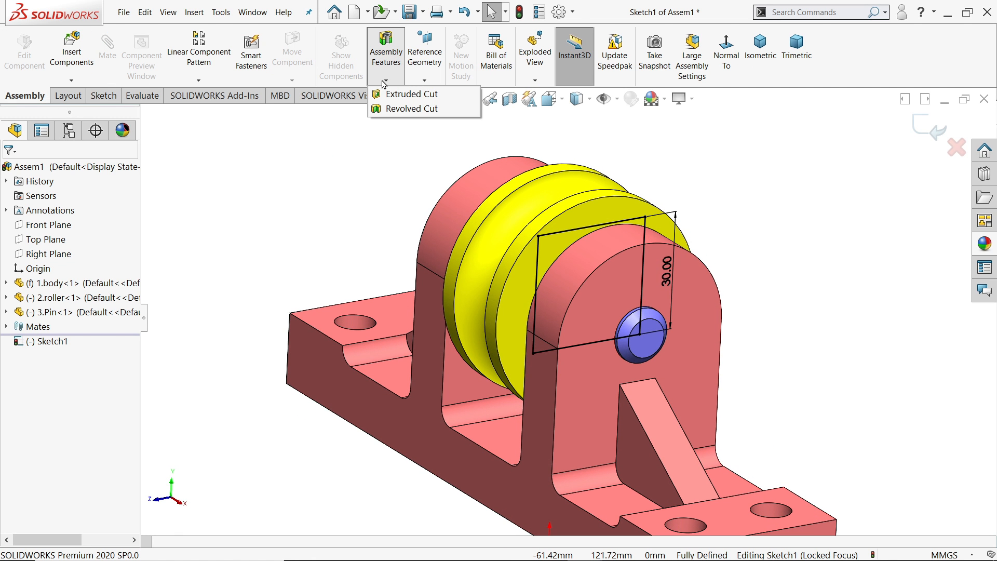
{"action": "left_click", "coordinate": [406, 98]}
{"action": "middle_click_drag", "start_coordinate": [378, 229], "coordinate": [460, 275]}
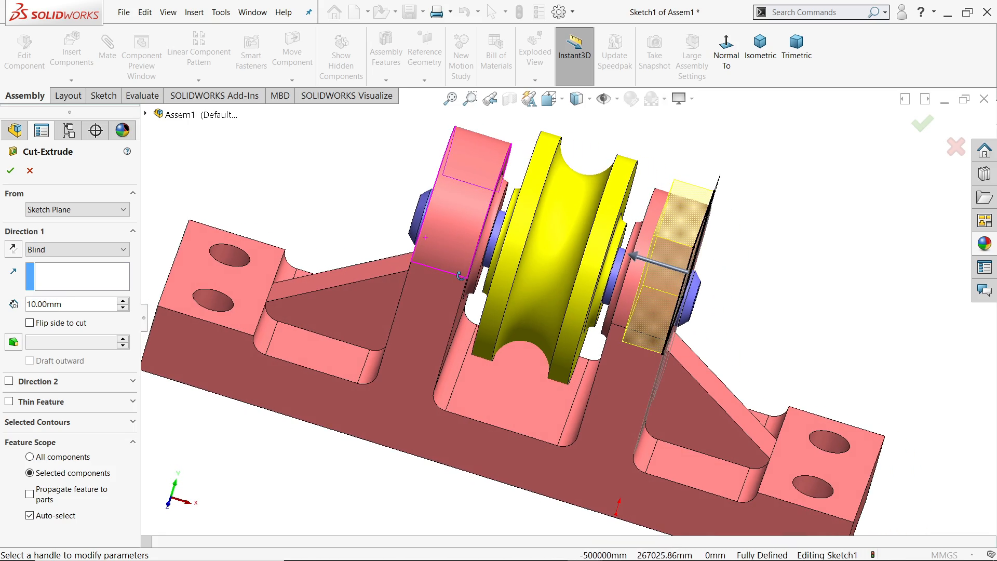
{"action": "scroll", "coordinate": [498, 250], "scroll_direction": "down", "scroll_amount": 4}
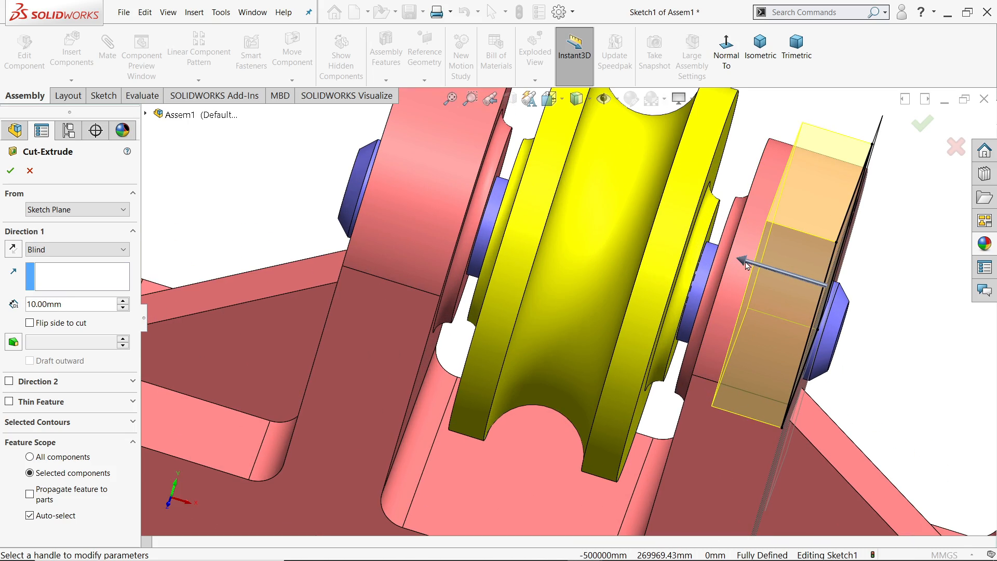
{"action": "left_click_drag", "start_coordinate": [746, 264], "coordinate": [571, 220]}
{"action": "left_click_drag", "start_coordinate": [509, 201], "coordinate": [499, 200]}
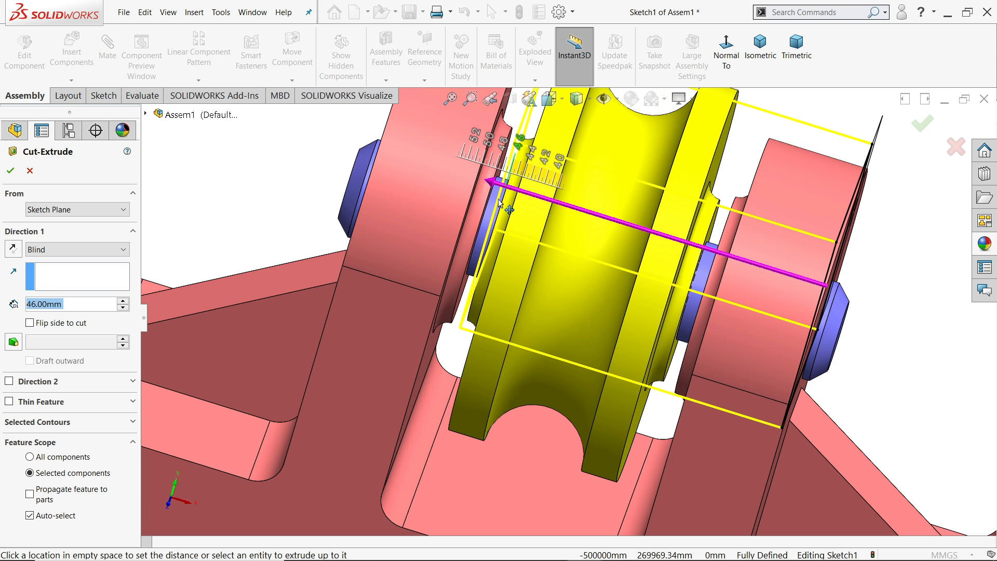
{"action": "scroll", "coordinate": [498, 202], "scroll_direction": "up", "scroll_amount": 10}
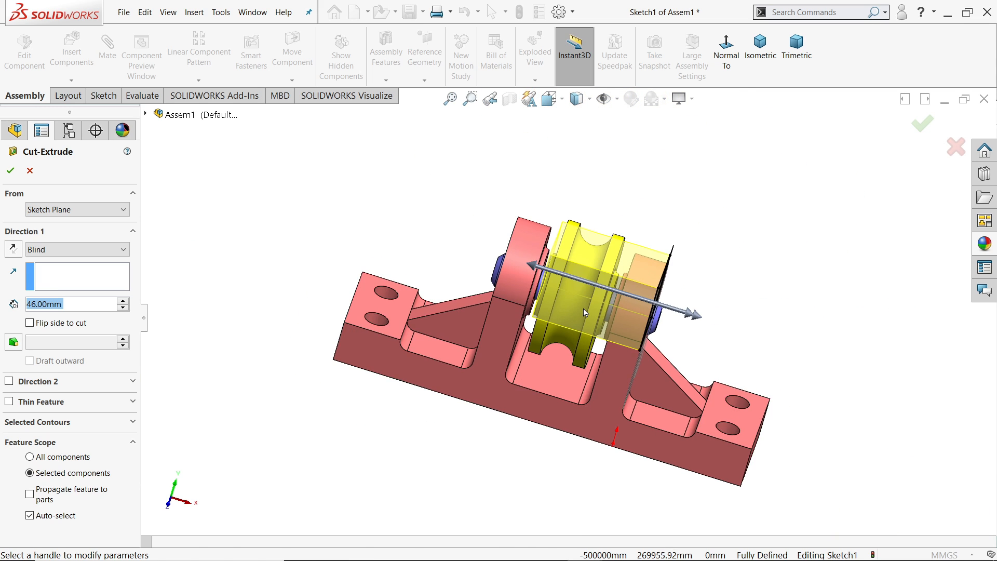
{"action": "middle_click_drag", "start_coordinate": [584, 309], "coordinate": [540, 307]}
{"action": "scroll", "coordinate": [560, 317], "scroll_direction": "down", "scroll_amount": 2}
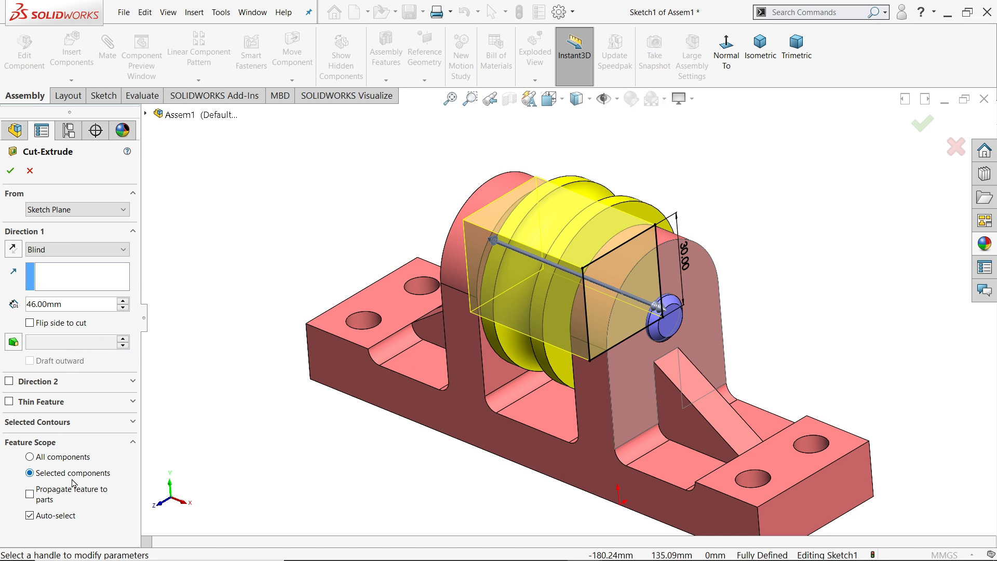
Turn off Auto-select in the cut's feature scope, limit it to the body and roller, and accept the cut
{"action": "left_click", "coordinate": [36, 516]}
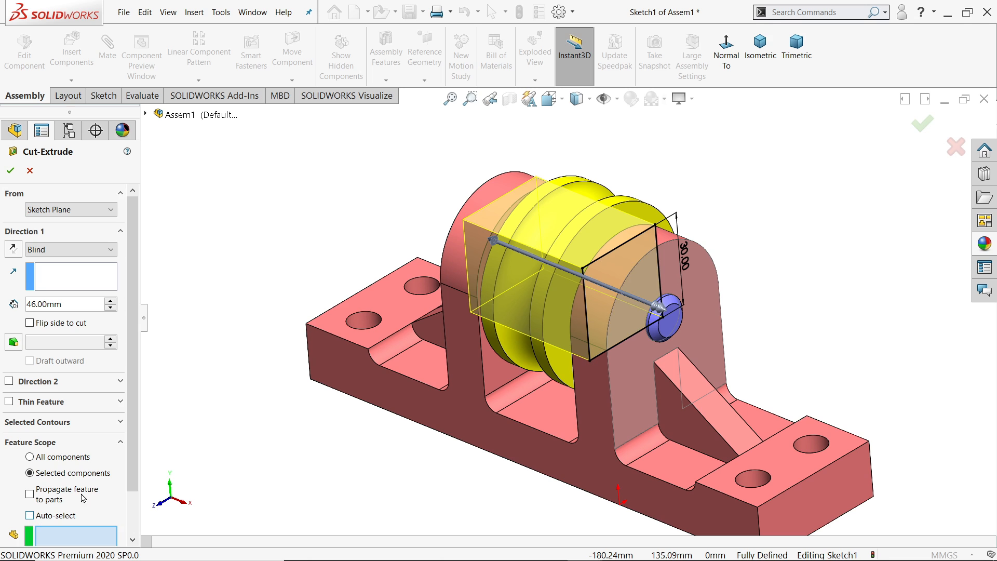
{"action": "scroll", "coordinate": [131, 512], "scroll_direction": "down", "scroll_amount": 2}
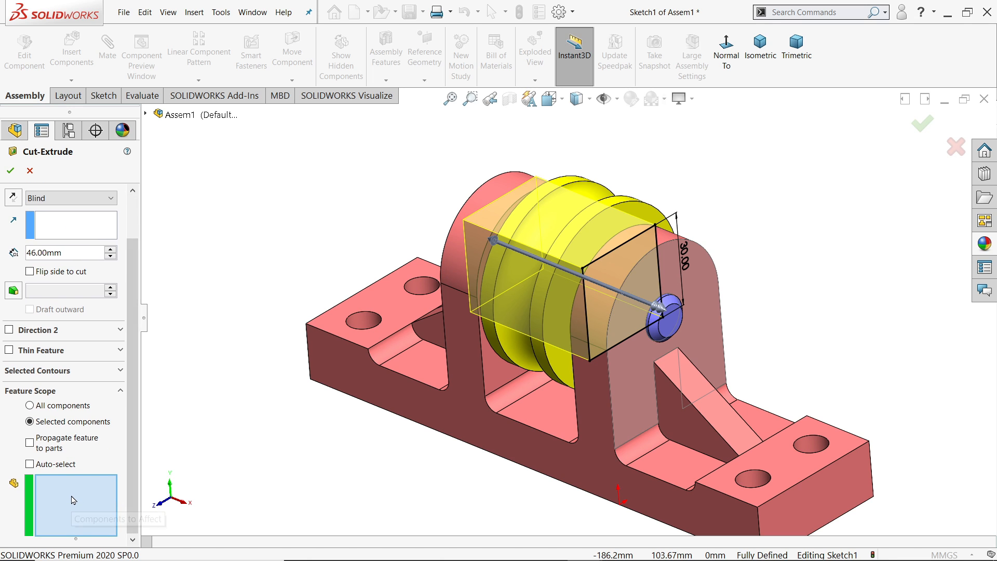
{"action": "left_click", "coordinate": [621, 397]}
{"action": "left_click", "coordinate": [563, 373]}
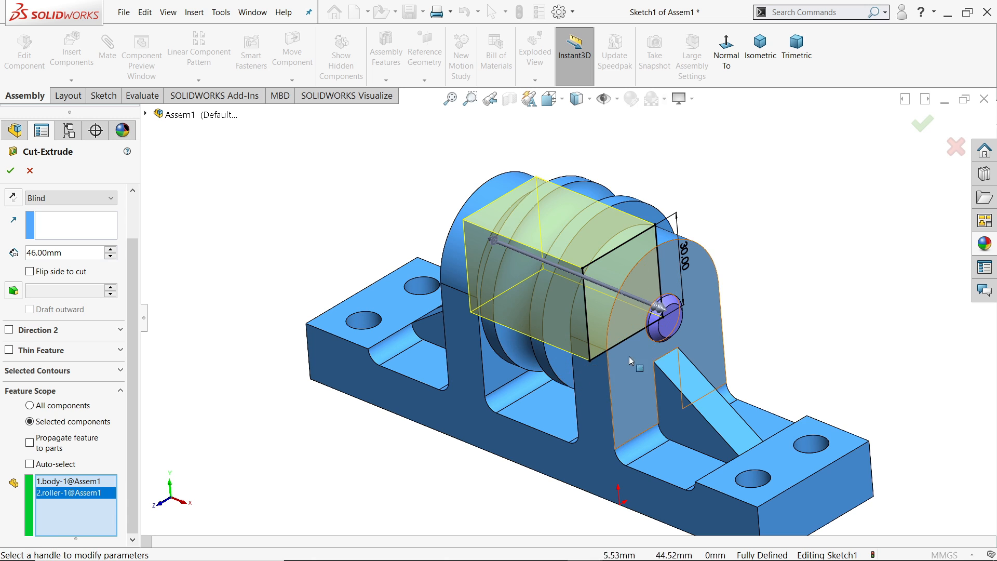
{"action": "left_click", "coordinate": [9, 173]}
Examine the cutaway around the roller and pin, and show the whole assembly in the Trimetric orientation
{"action": "mouse_move", "coordinate": [477, 346]}
{"action": "middle_mouse_down"}
{"action": "mouse_move", "coordinate": [506, 321]}
{"action": "mouse_move", "coordinate": [508, 301]}
{"action": "mouse_move", "coordinate": [490, 335]}
{"action": "middle_mouse_up"}
{"action": "scroll", "coordinate": [589, 288], "scroll_direction": "down", "scroll_amount": 3}
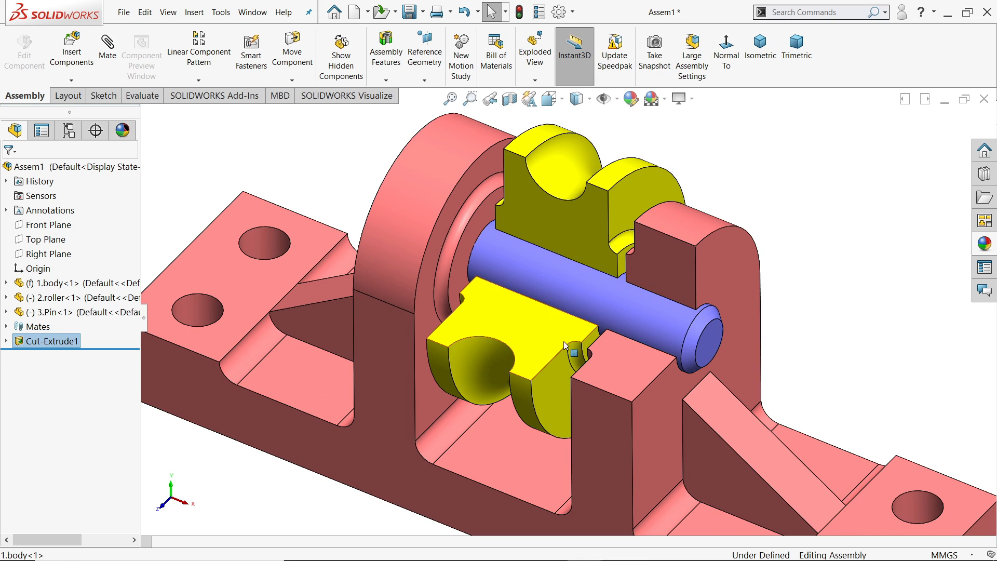
{"action": "middle_click_drag", "start_coordinate": [585, 347], "coordinate": [575, 325]}
{"action": "scroll", "coordinate": [576, 326], "scroll_direction": "up", "scroll_amount": 5}
{"action": "left_click", "coordinate": [760, 47]}
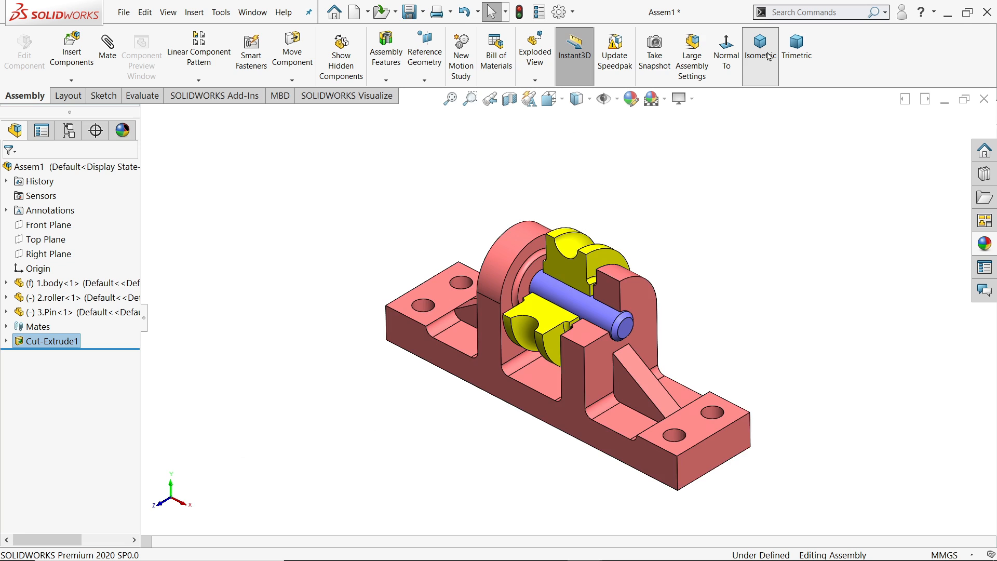
{"action": "right_click", "coordinate": [712, 286]}
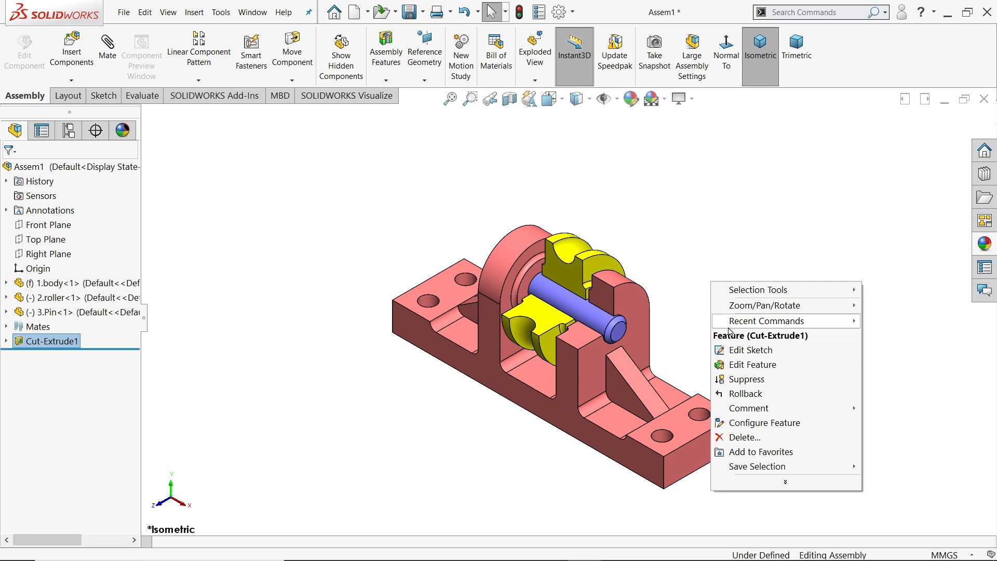
{"action": "left_click", "coordinate": [715, 230]}
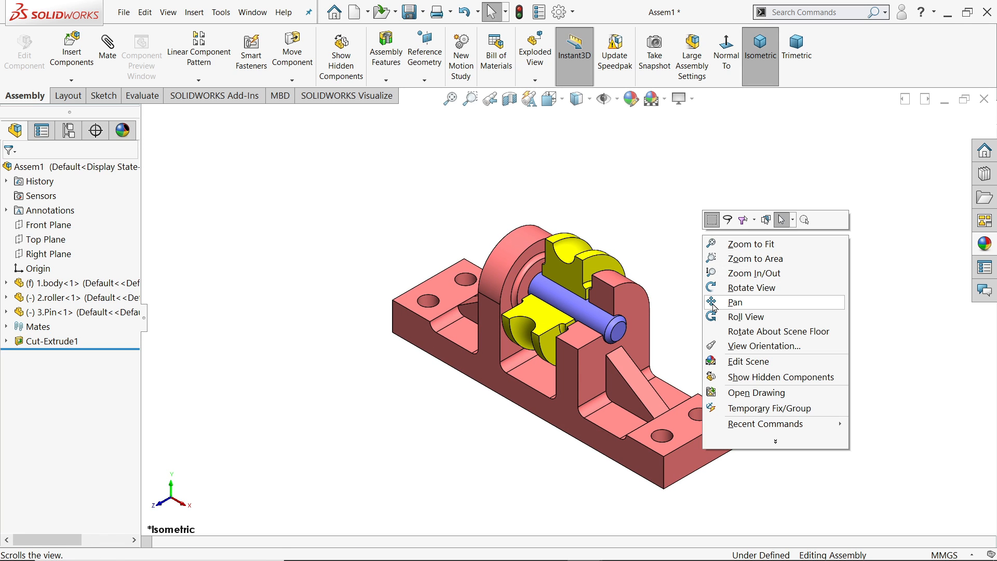
{"action": "left_click", "coordinate": [719, 303]}
{"action": "left_click_drag", "start_coordinate": [716, 294], "coordinate": [659, 325]}
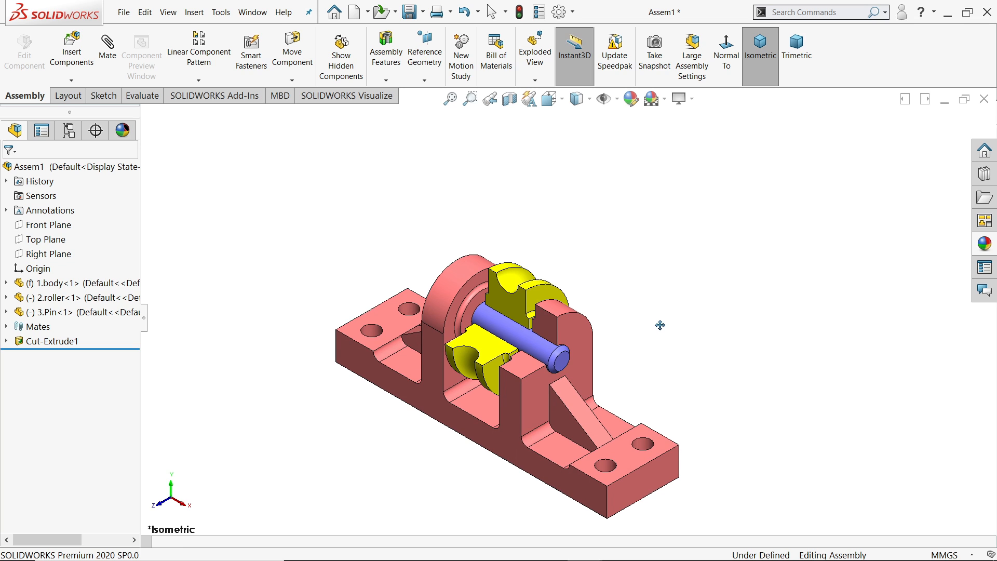
{"action": "left_click", "coordinate": [796, 49]}
{"action": "left_click_drag", "start_coordinate": [745, 258], "coordinate": [688, 302]}
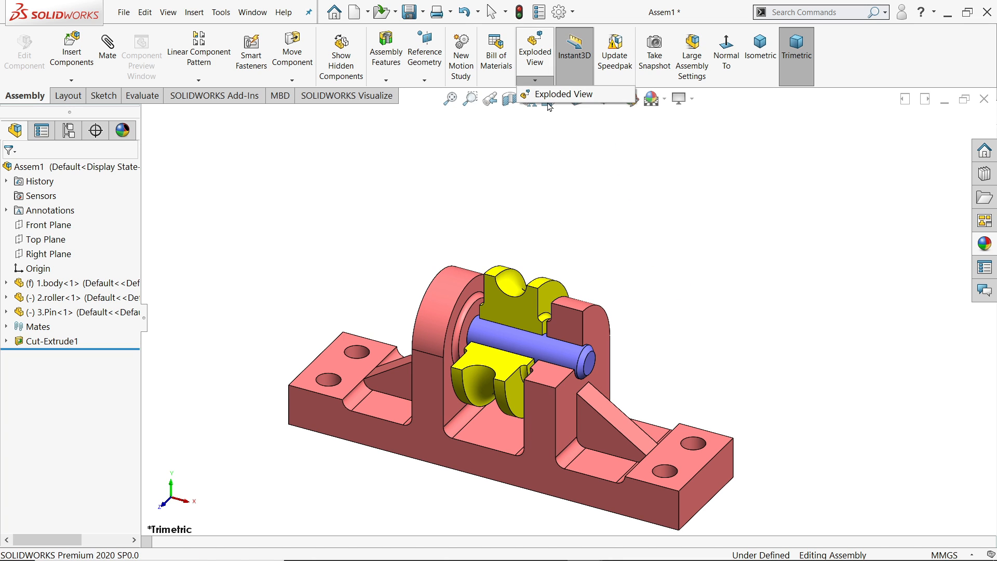
Create an exploded view and add a first step pulling the pin about 95.4 mm out of the body along X
{"action": "left_click", "coordinate": [533, 57]}
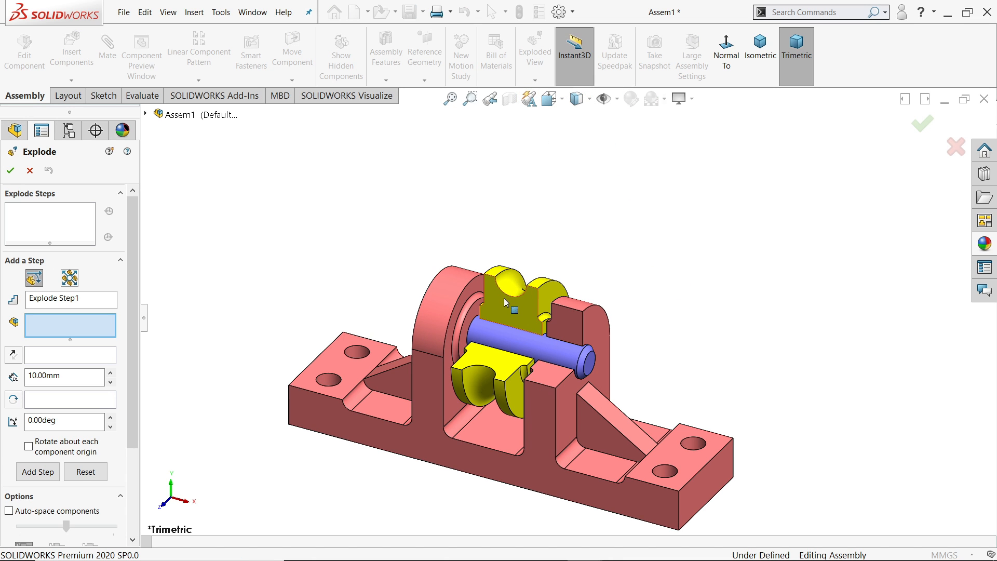
{"action": "left_click", "coordinate": [583, 364]}
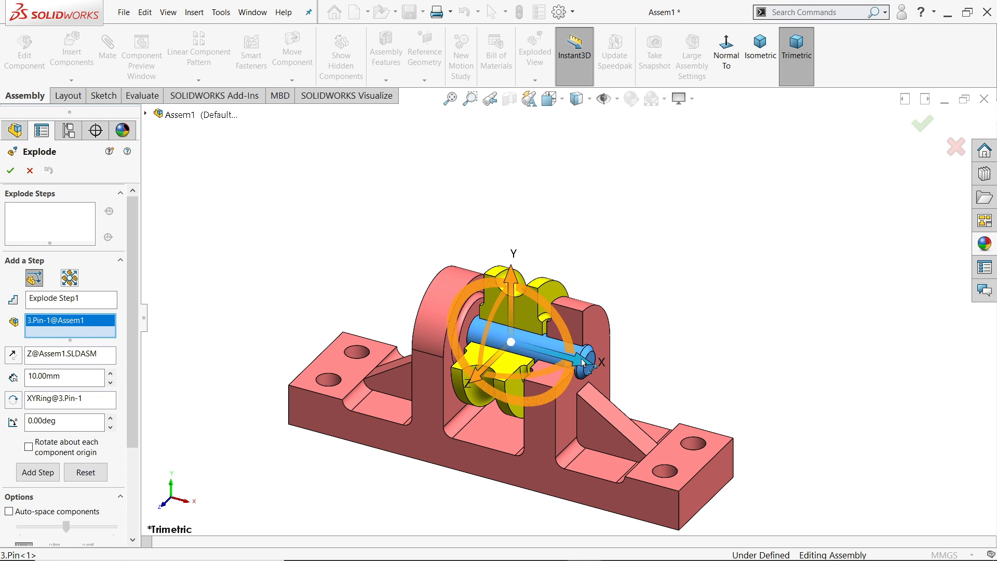
{"action": "left_click_drag", "start_coordinate": [582, 363], "coordinate": [800, 419]}
{"action": "left_click", "coordinate": [36, 481]}
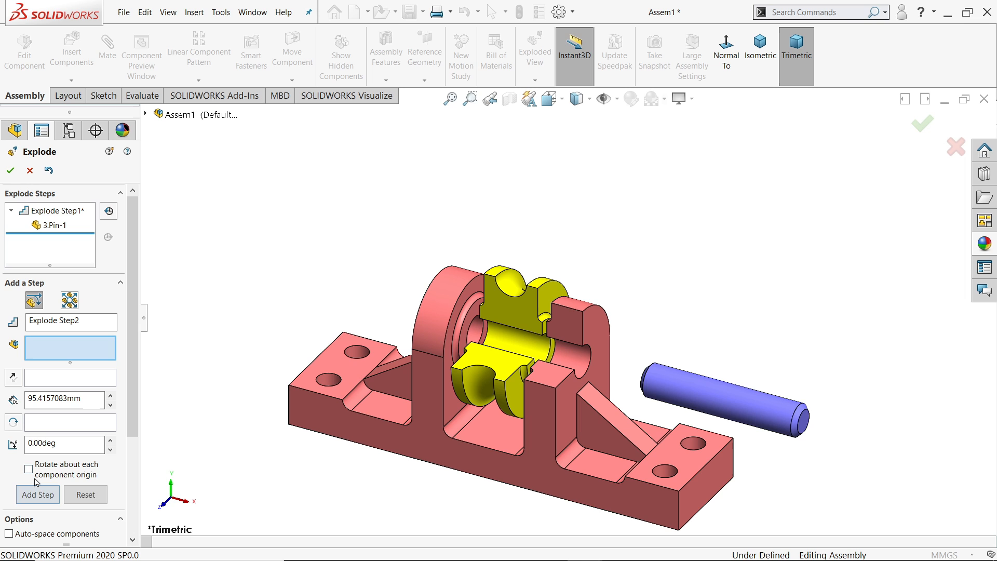
Add an explode step lifting the roller about 70.5 mm above the body along Y
{"action": "left_click", "coordinate": [516, 316]}
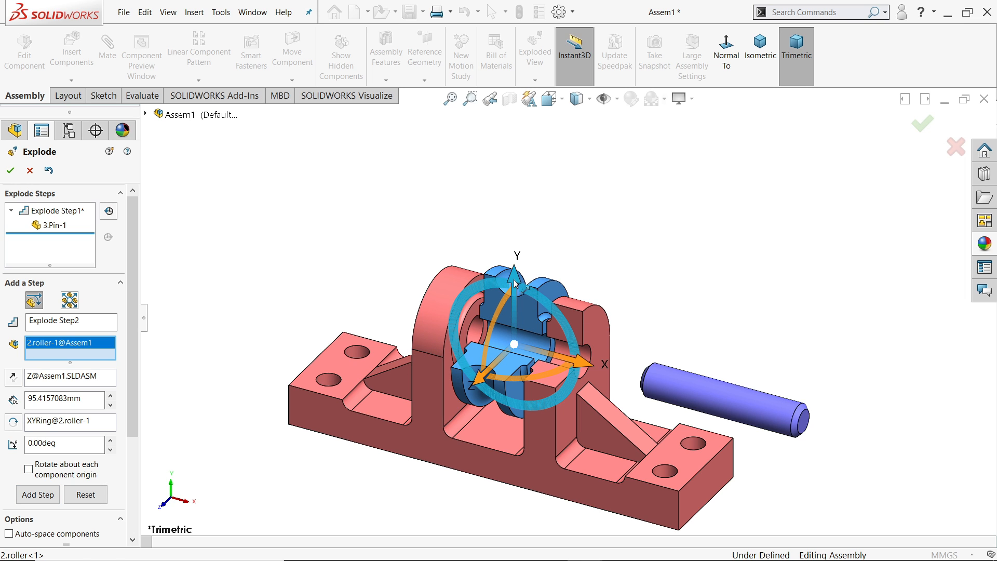
{"action": "left_click_drag", "start_coordinate": [520, 279], "coordinate": [532, 130]}
{"action": "left_click", "coordinate": [38, 508]}
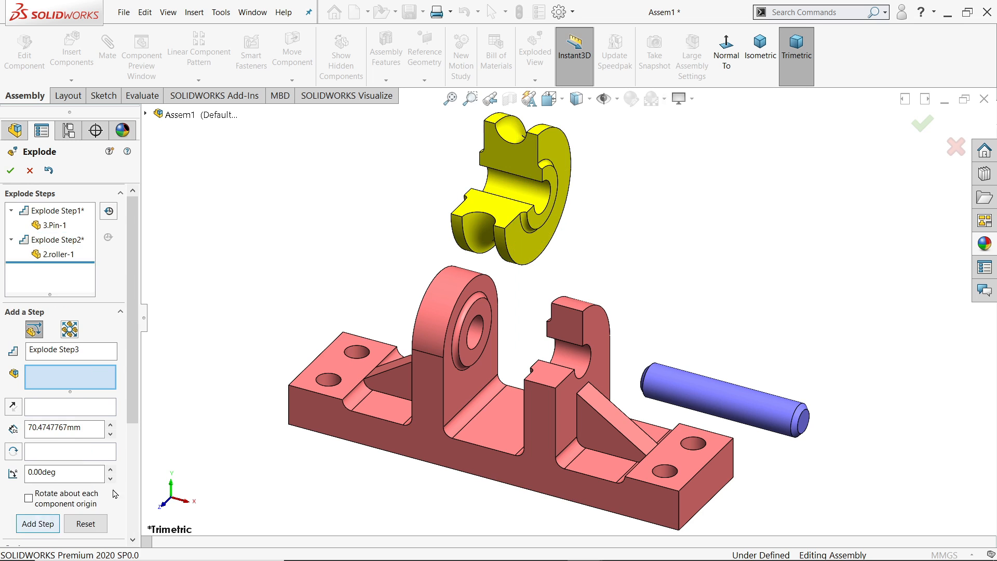
Add an explode step raising the pin about 72.6 mm along Y, level with the roller
{"action": "left_click", "coordinate": [712, 397]}
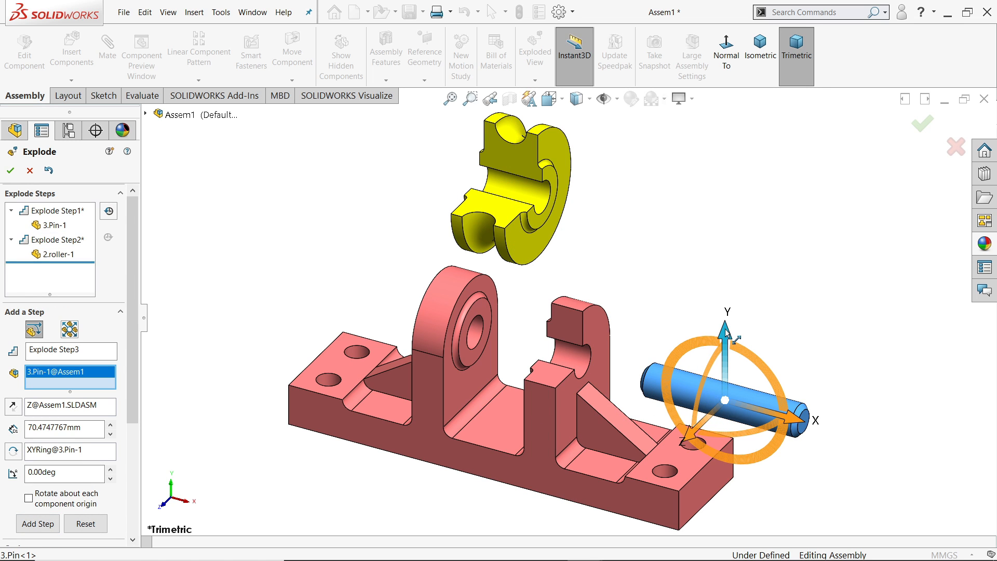
{"action": "left_click_drag", "start_coordinate": [725, 332], "coordinate": [735, 173]}
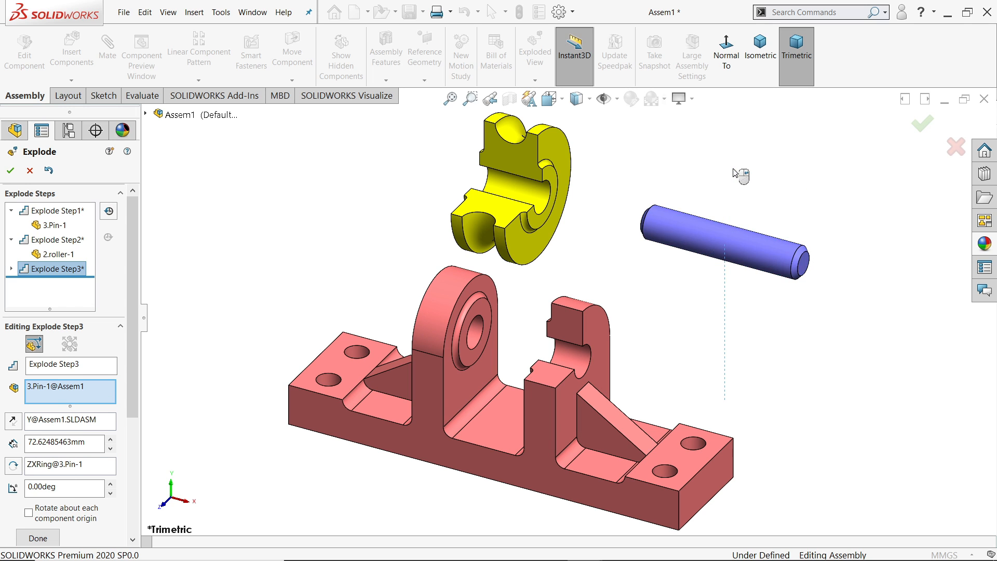
{"action": "left_click", "coordinate": [39, 539]}
Add an explode step moving the pin about 17.4 mm back toward the roller along X, and accept the exploded view
{"action": "left_click", "coordinate": [714, 246]}
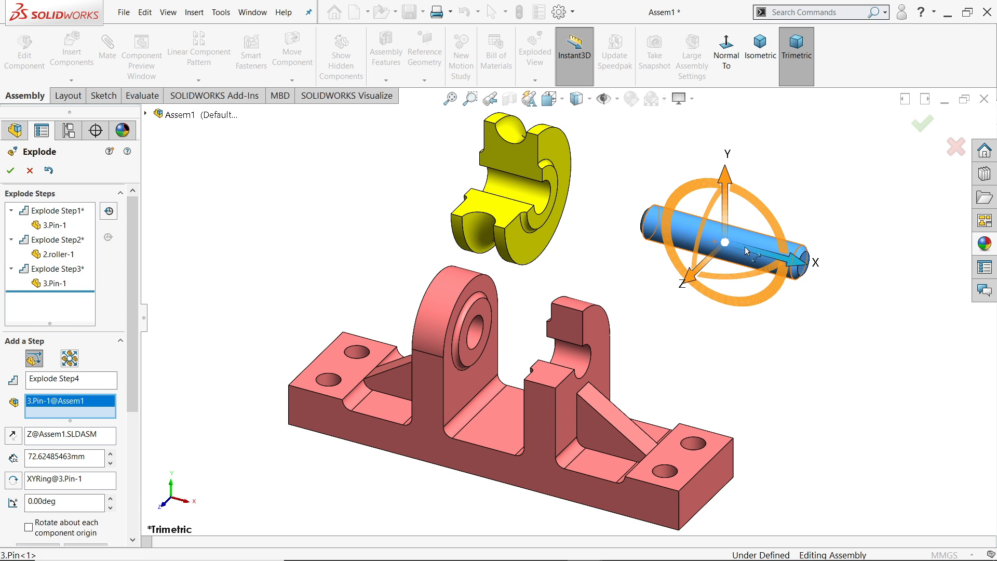
{"action": "left_click_drag", "start_coordinate": [802, 263], "coordinate": [762, 256]}
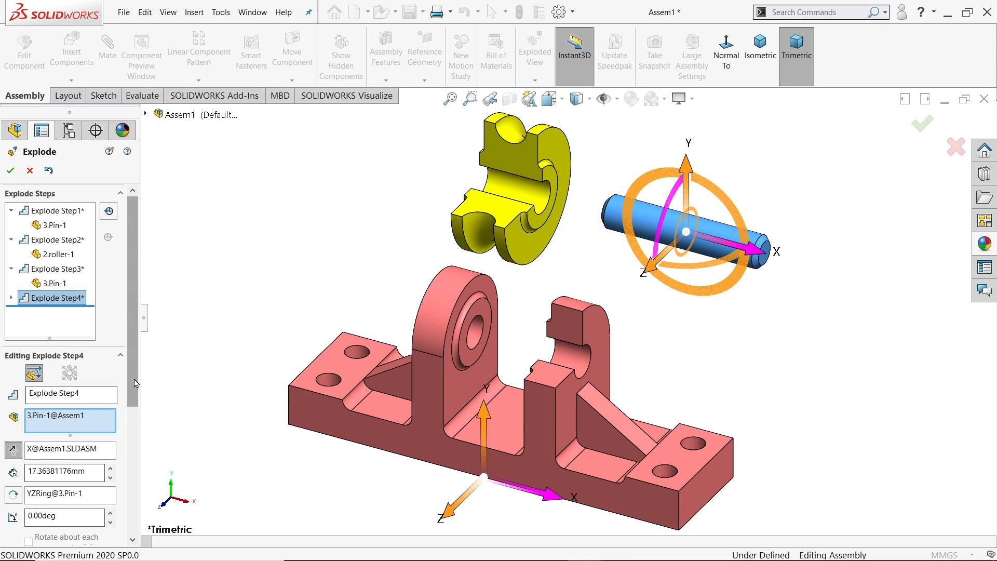
{"action": "scroll", "coordinate": [21, 519], "scroll_direction": "down", "scroll_amount": 3}
{"action": "left_click", "coordinate": [38, 490]}
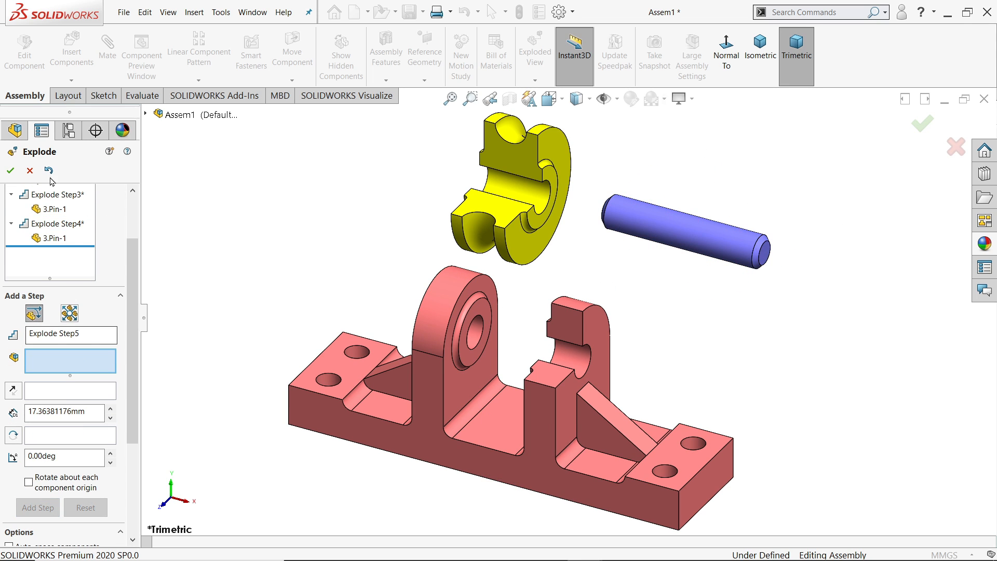
{"action": "left_click", "coordinate": [10, 170]}
Collapse the exploded assembly and start the Animate explode playback for Assem1
{"action": "right_click", "coordinate": [84, 171]}
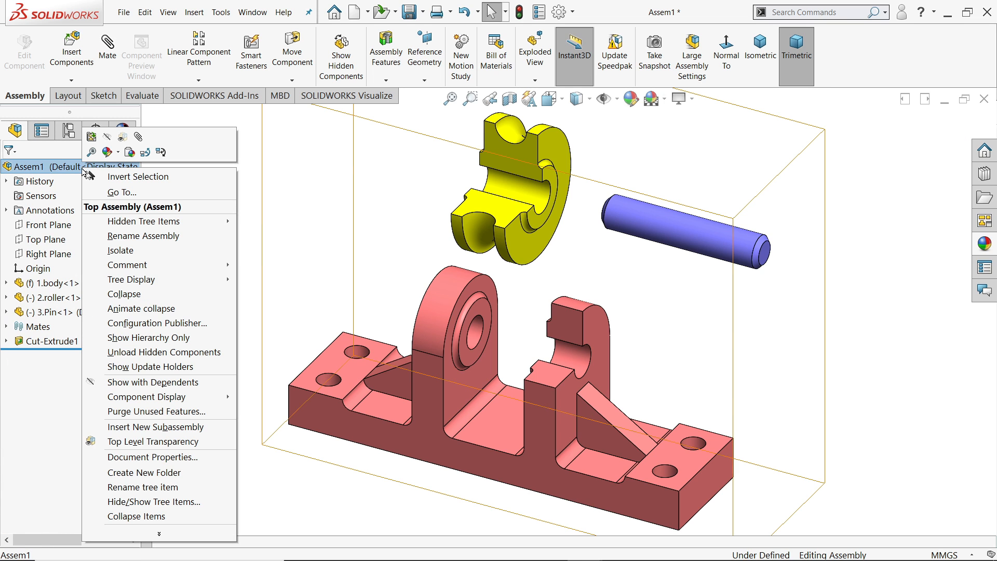
{"action": "left_click", "coordinate": [125, 294]}
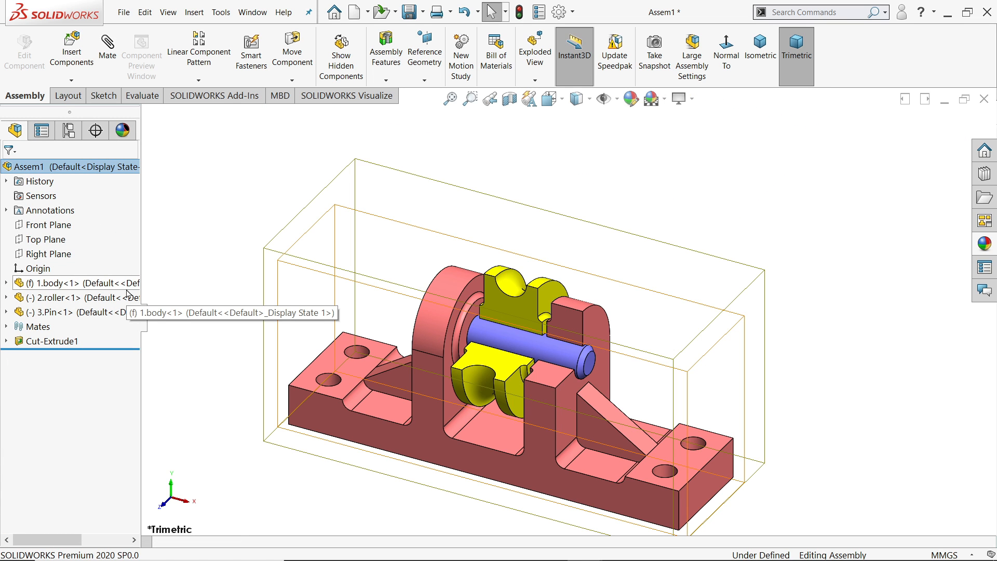
{"action": "right_click", "coordinate": [84, 169]}
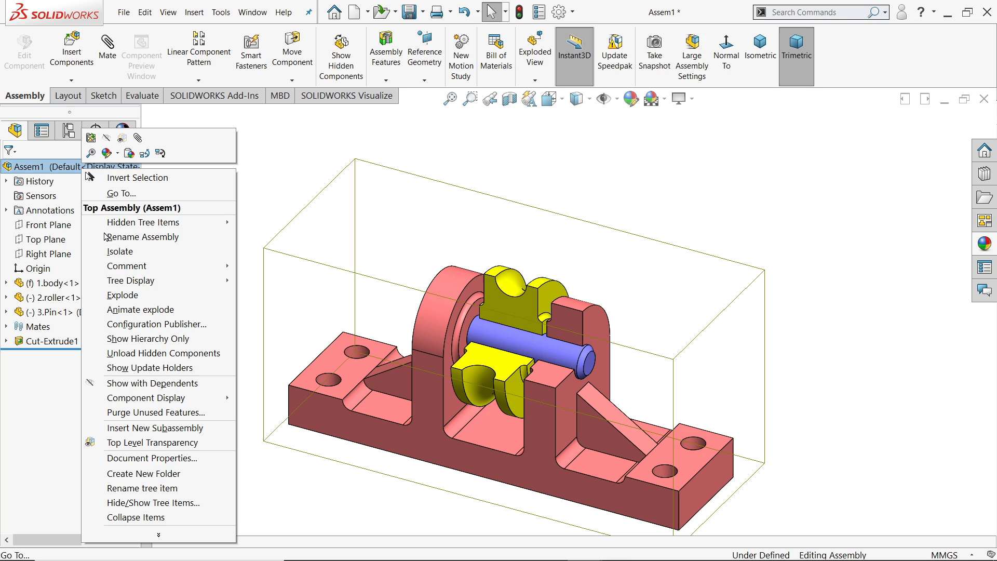
{"action": "left_click", "coordinate": [130, 311]}
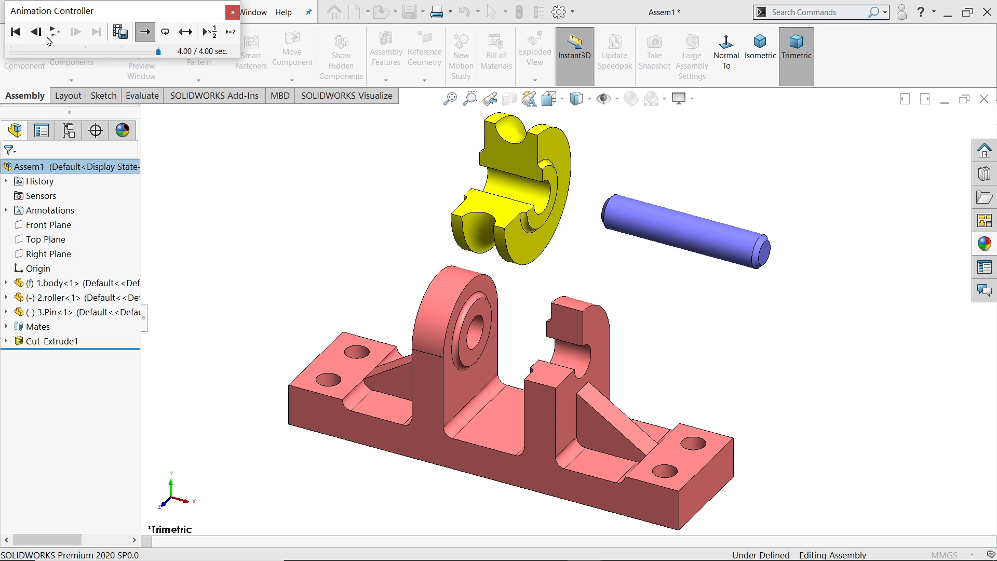
Play the explode animation in Loop and Reciprocate modes, and finish at its last frame
{"action": "left_click", "coordinate": [17, 32]}
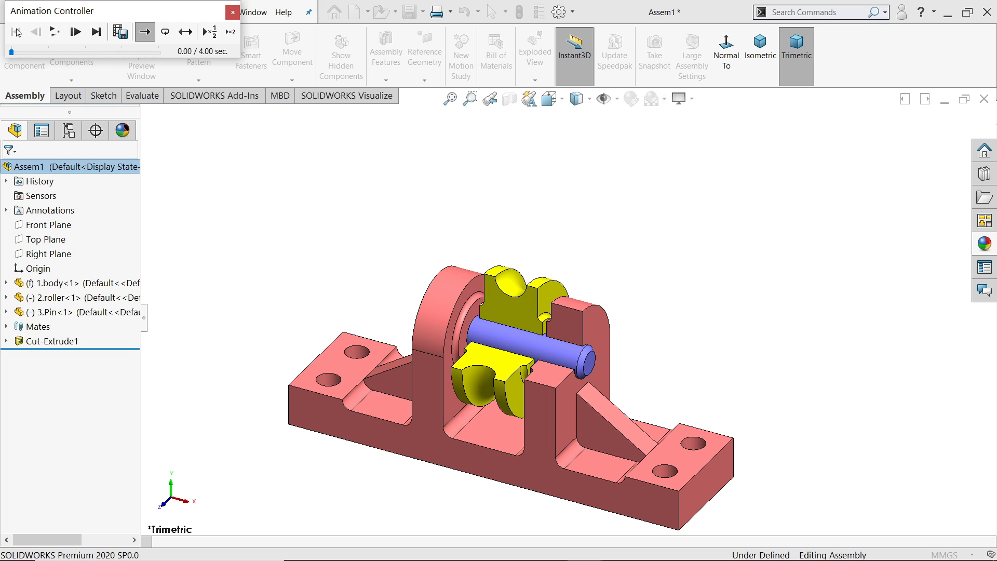
{"action": "left_click", "coordinate": [101, 33]}
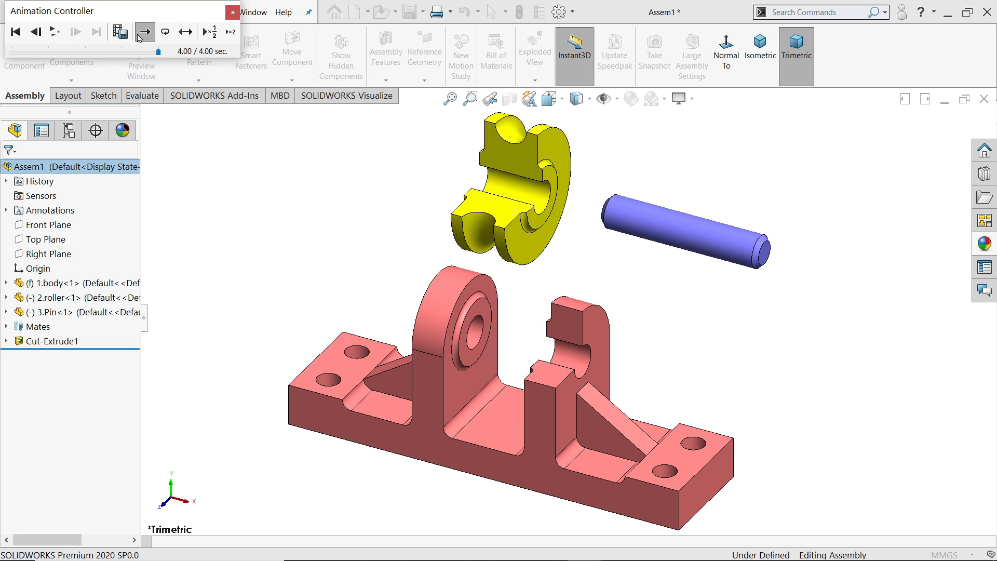
{"action": "left_click", "coordinate": [166, 34]}
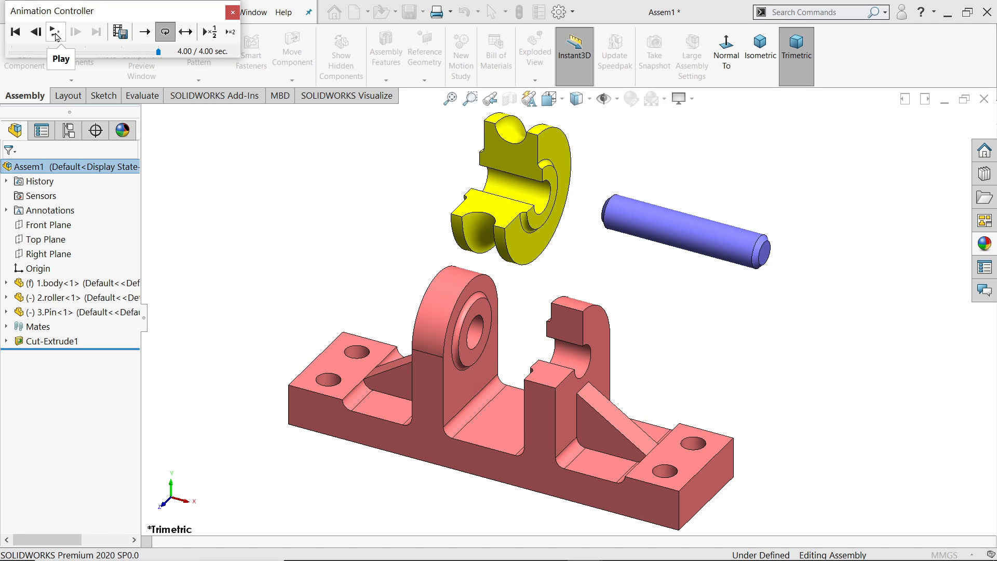
{"action": "left_click", "coordinate": [55, 34]}
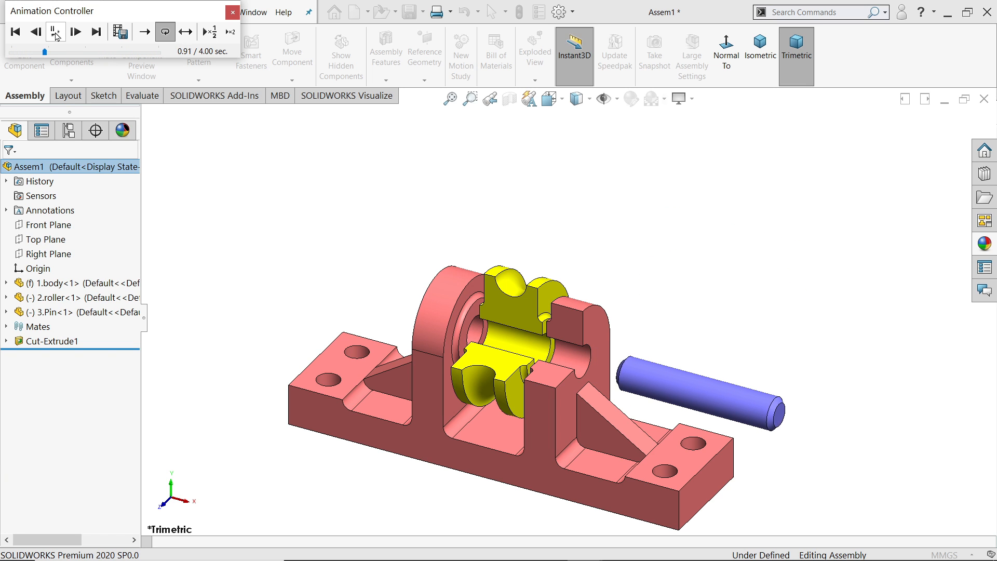
{"action": "left_click", "coordinate": [186, 34]}
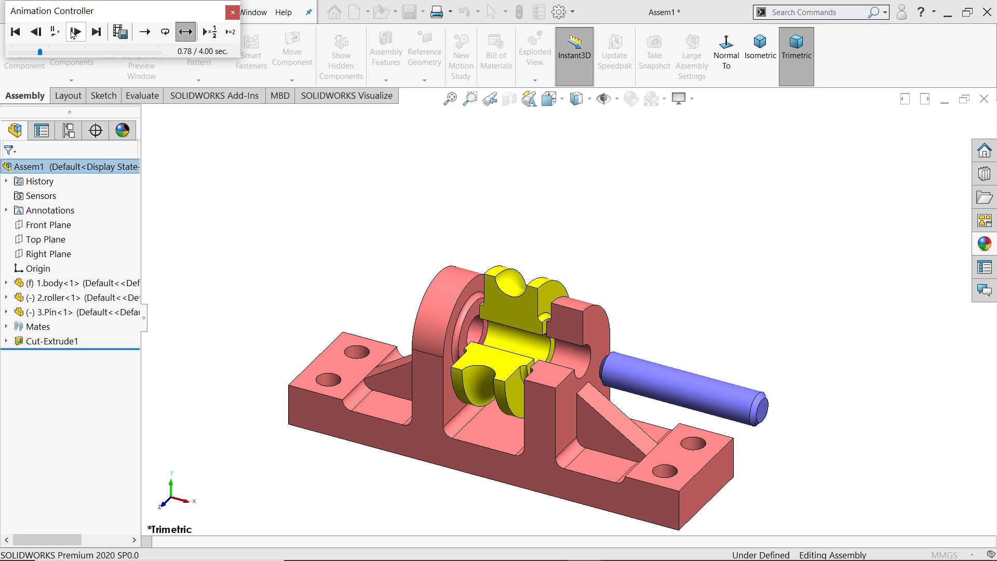
{"action": "left_click", "coordinate": [96, 32]}
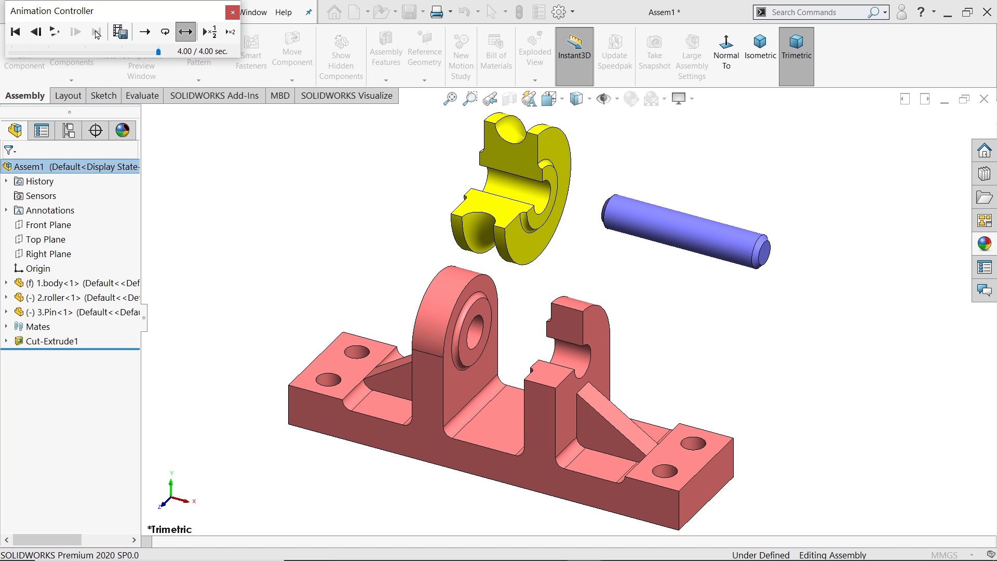
End the explode animation playback and collapse the exploded Assem1 assembly
{"action": "left_click", "coordinate": [234, 13]}
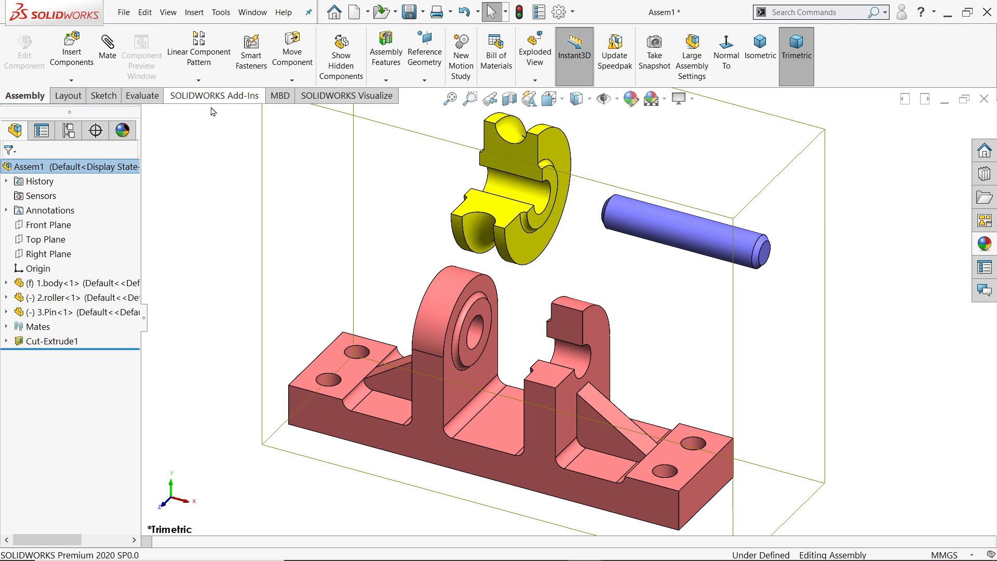
{"action": "left_click", "coordinate": [227, 244]}
{"action": "left_click", "coordinate": [73, 167]}
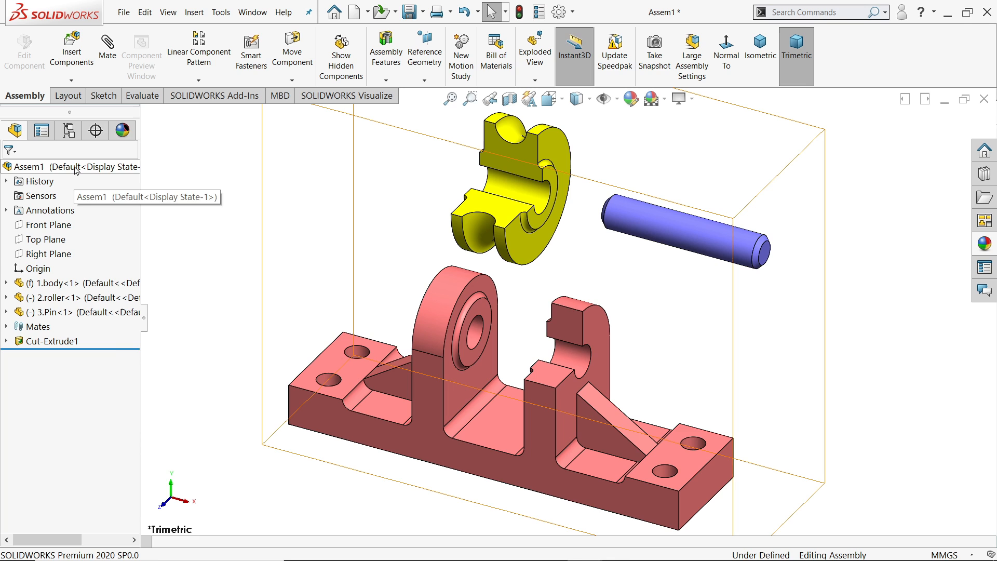
{"action": "right_click", "coordinate": [75, 168]}
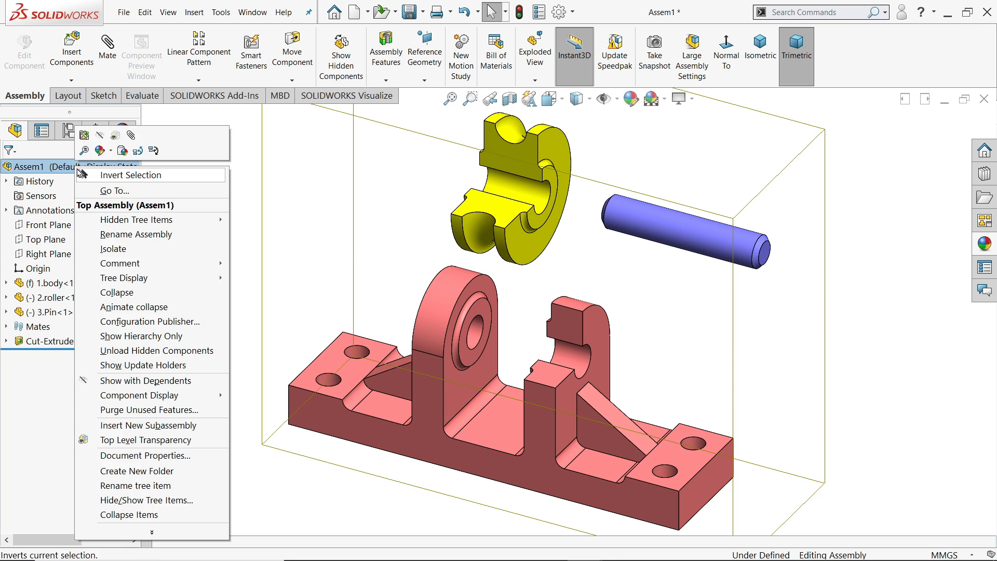
{"action": "left_click", "coordinate": [130, 295]}
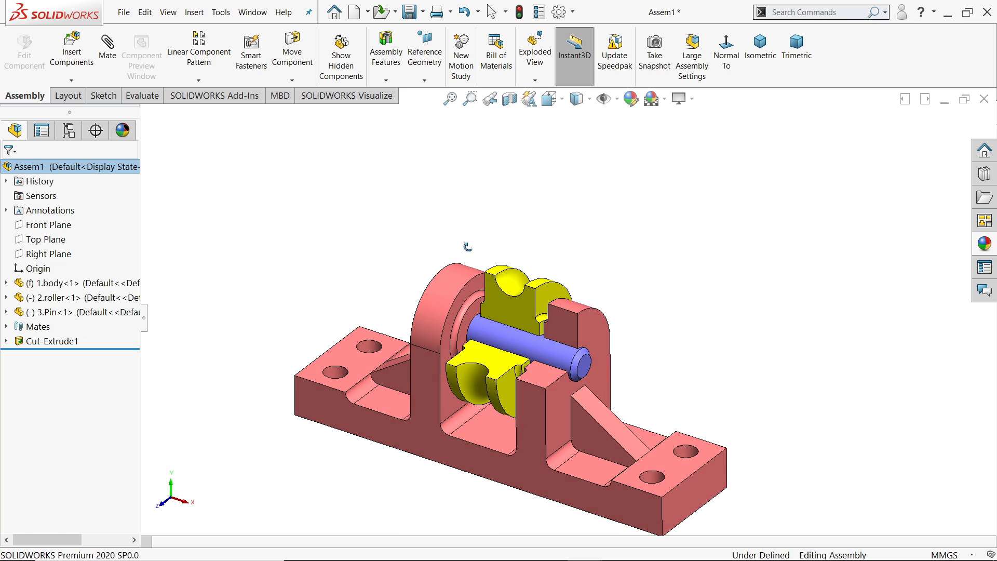
Suppress the Cut-Extrude1 section cut in the assembly to restore the full body and roller
{"action": "scroll", "coordinate": [559, 378], "scroll_direction": "down", "scroll_amount": 3}
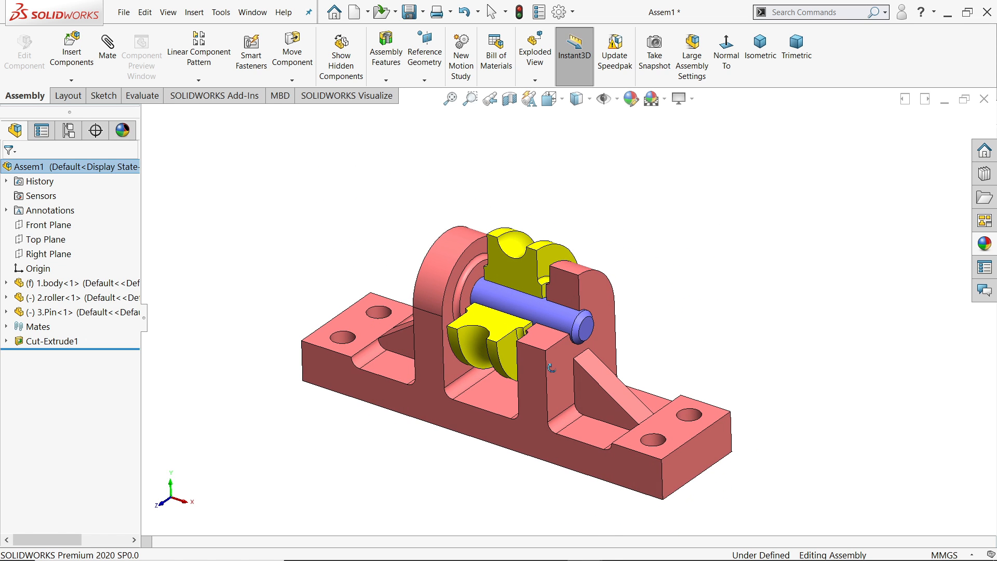
{"action": "right_click", "coordinate": [54, 344]}
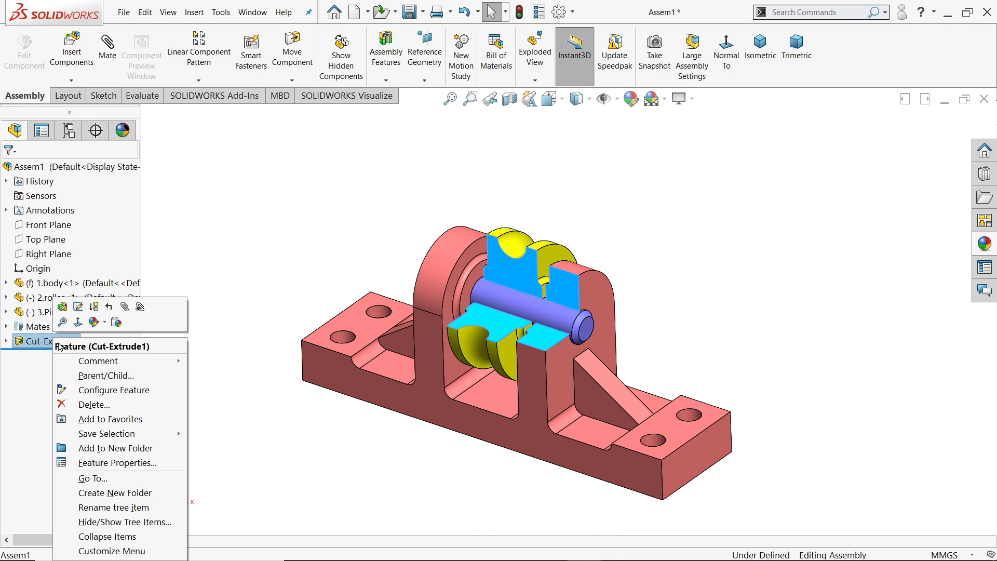
{"action": "left_click", "coordinate": [94, 307]}
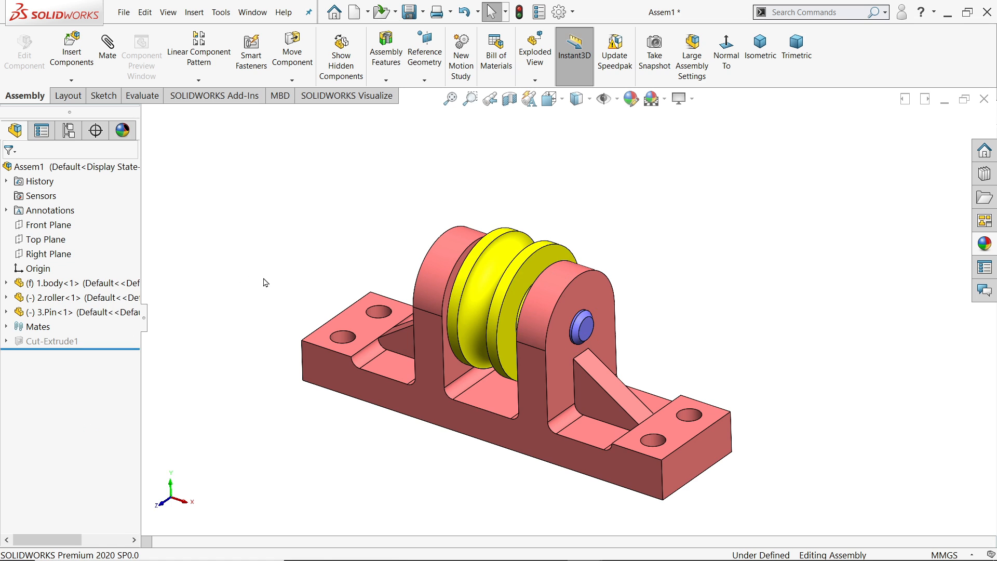
{"action": "middle_click_drag", "start_coordinate": [265, 283], "coordinate": [265, 331]}
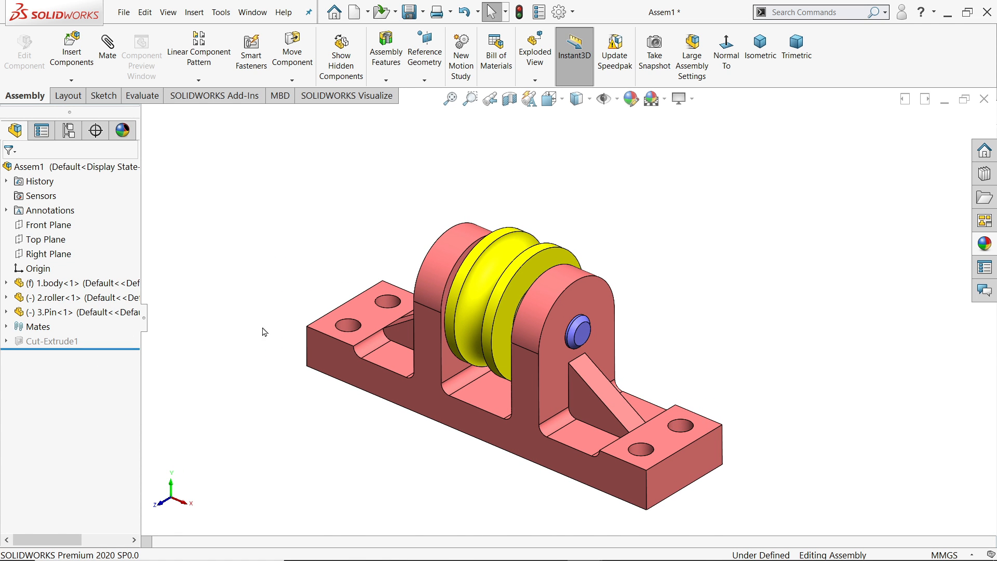